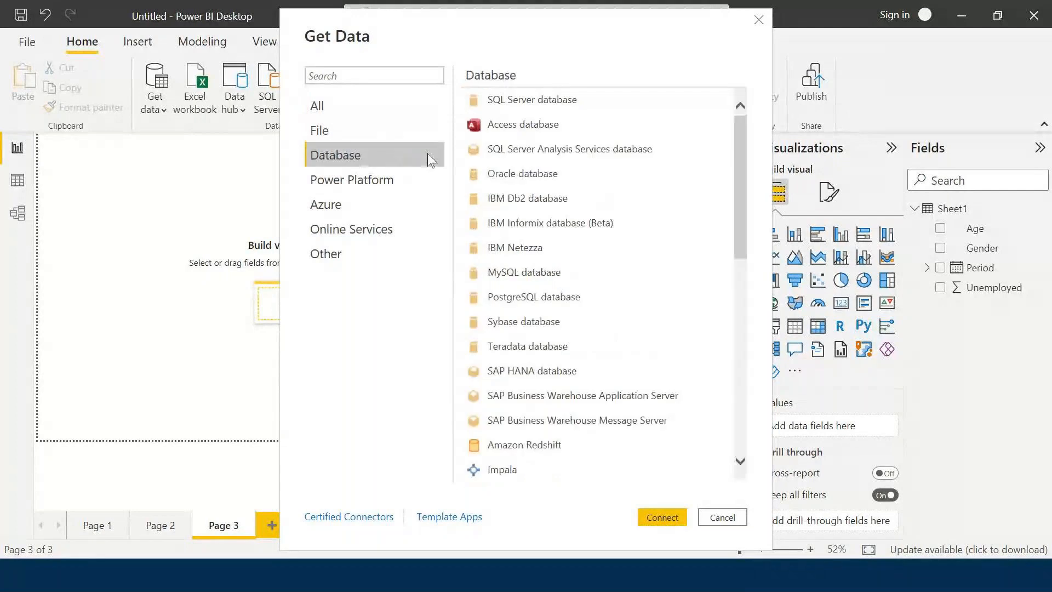
Open the SQL Server database connector in Import mode and expand Advanced options to the SQL statement box.
{"action": "left_click", "coordinate": [592, 104]}
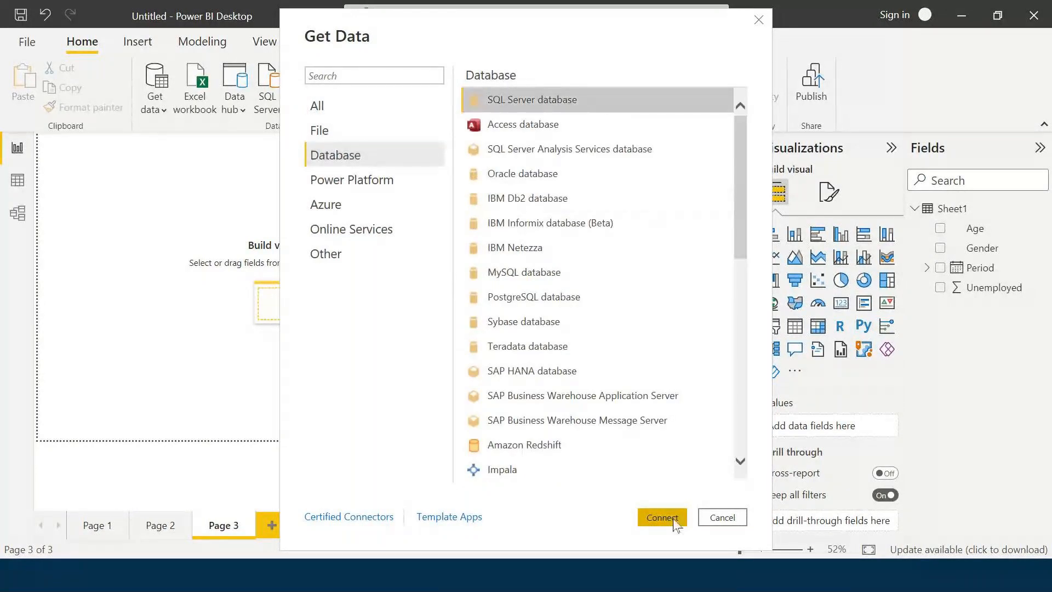
{"action": "left_click", "coordinate": [650, 517]}
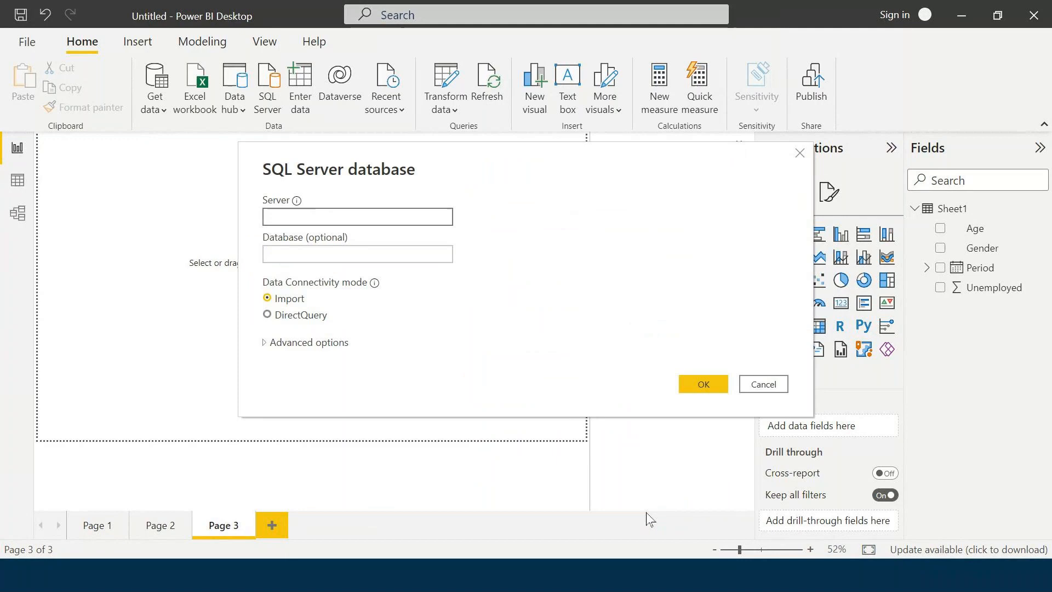
{"action": "left_click", "coordinate": [267, 250]}
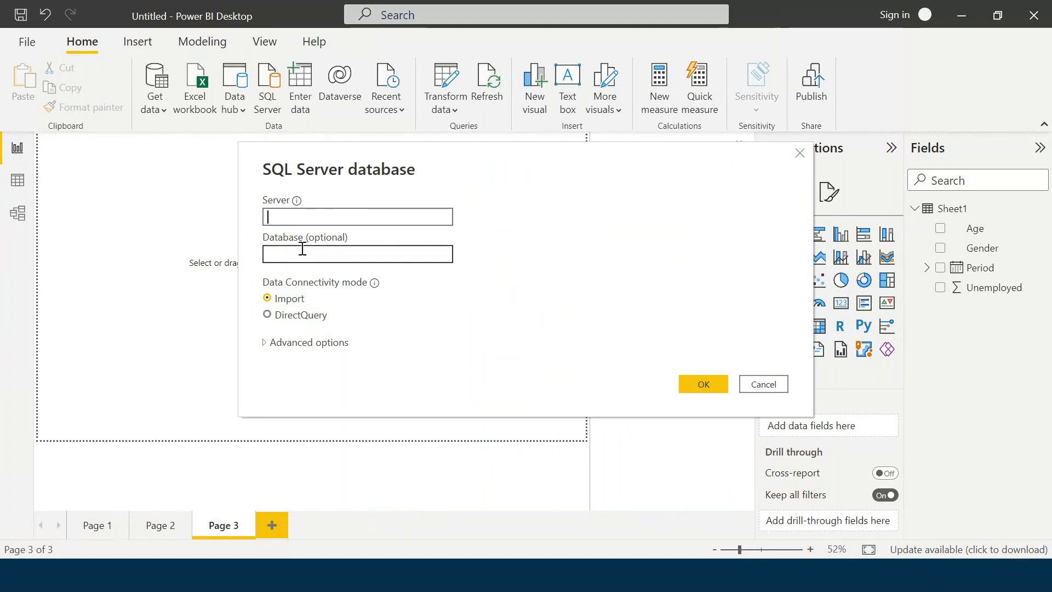
{"action": "left_click", "coordinate": [264, 346]}
{"action": "left_click", "coordinate": [264, 346]}
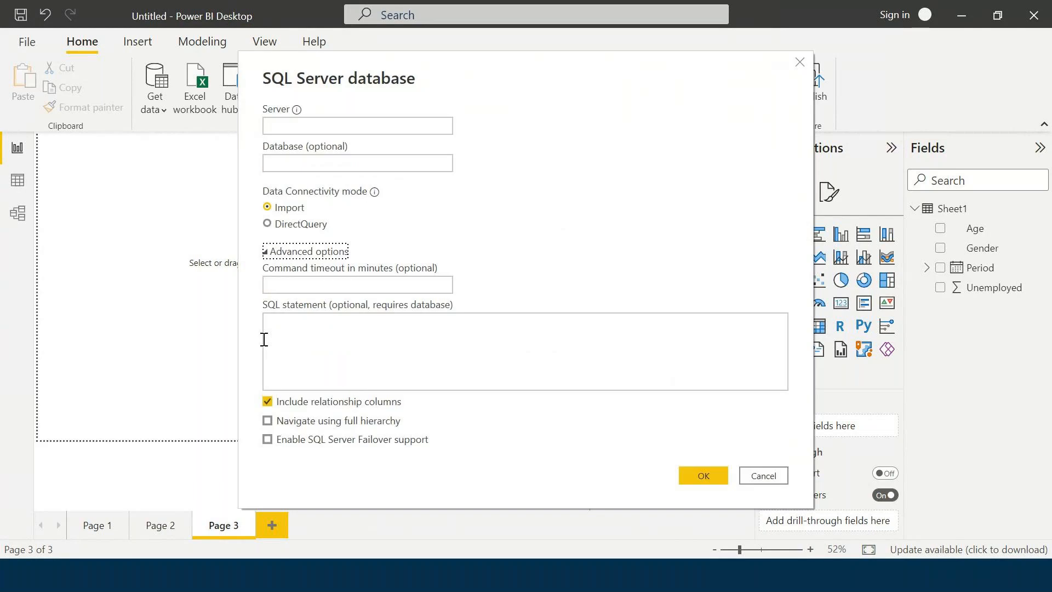
{"action": "left_click", "coordinate": [394, 338]}
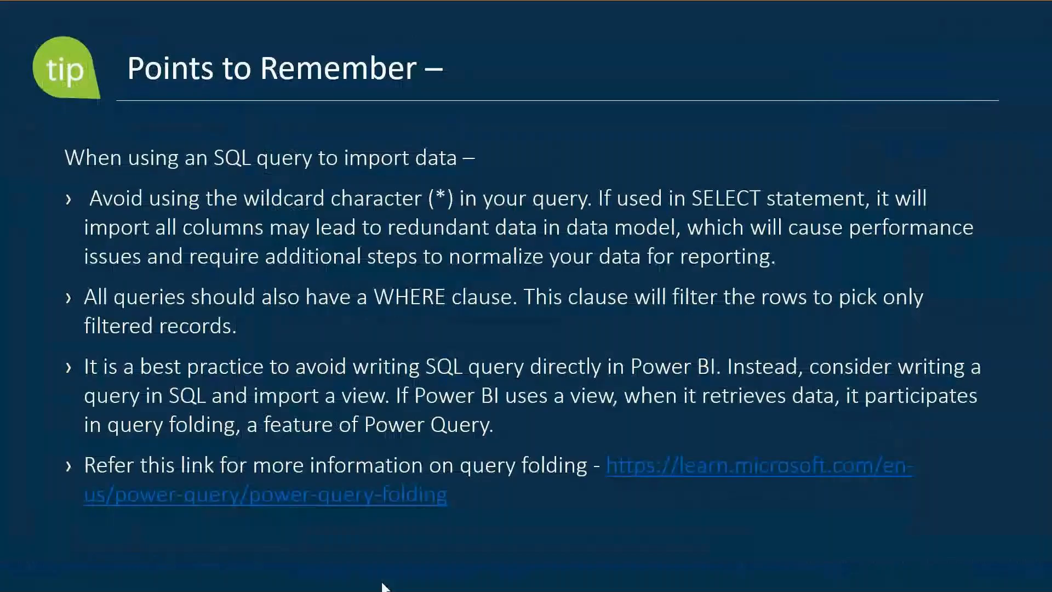
Advance the slideshow to Storage Modes - Import, then cancel Power BI's SQL Server database dialog.
{"action": "left_click", "coordinate": [431, 342]}
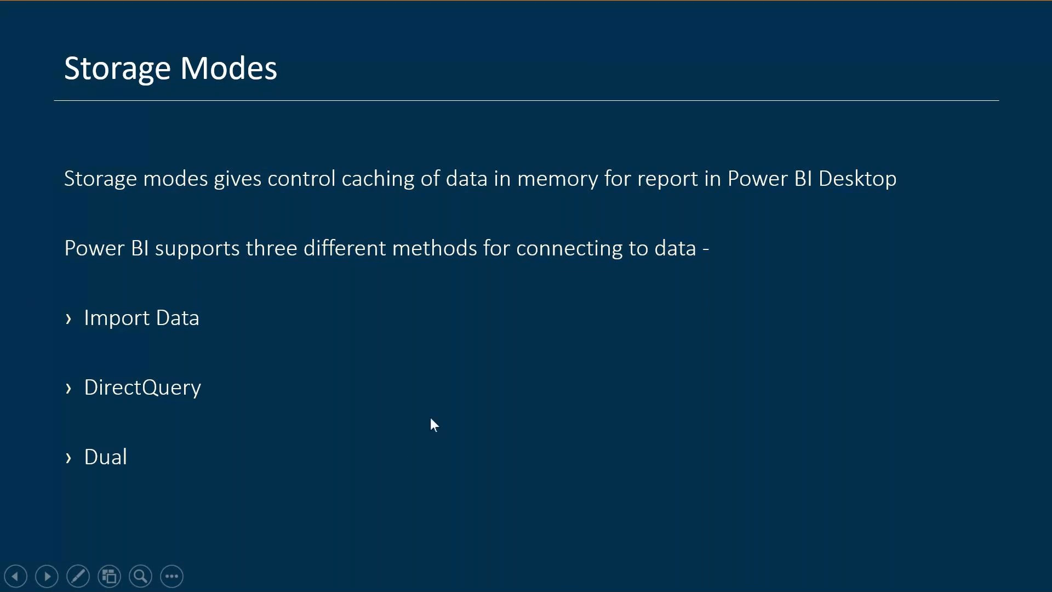
{"action": "scroll", "coordinate": [431, 418], "scroll_direction": "down", "scroll_amount": 1}
{"action": "scroll", "coordinate": [432, 418], "scroll_direction": "up", "scroll_amount": 1}
{"action": "scroll", "coordinate": [432, 418], "scroll_direction": "down", "scroll_amount": 1}
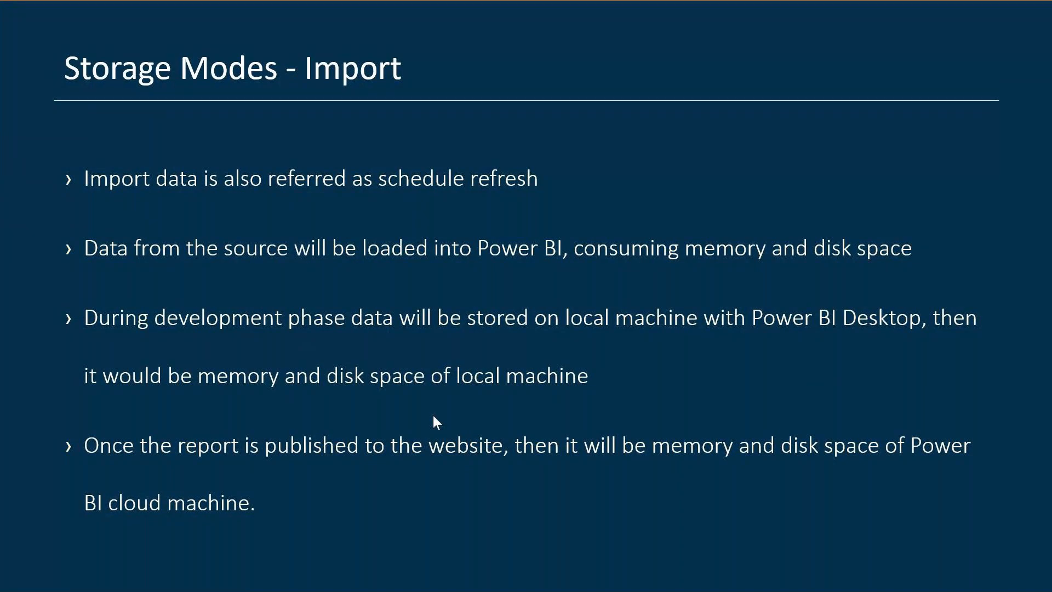
{"action": "key", "text": "alt+Tab"}
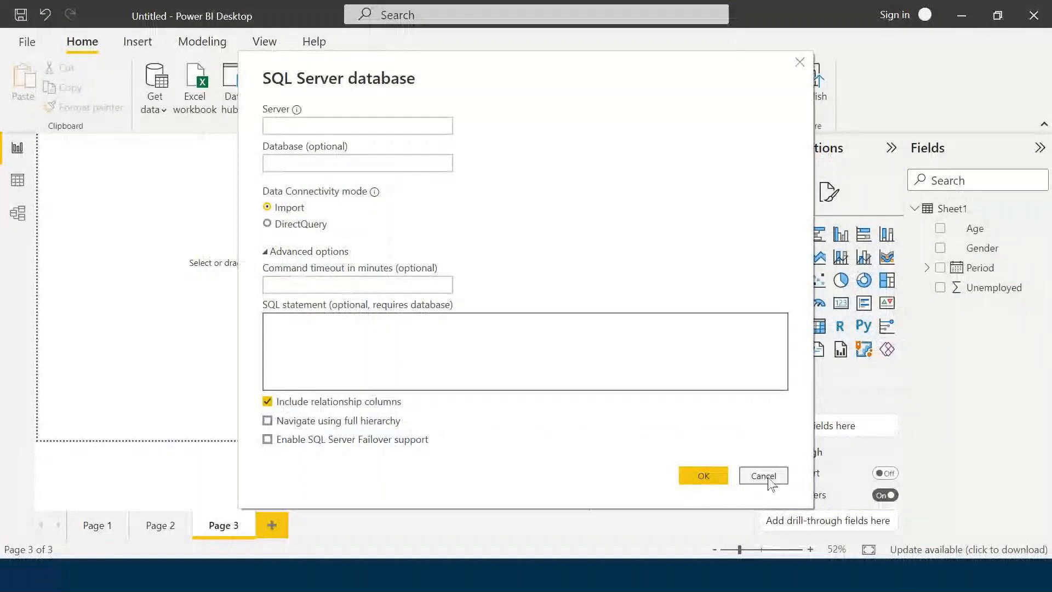
{"action": "left_click", "coordinate": [765, 476]}
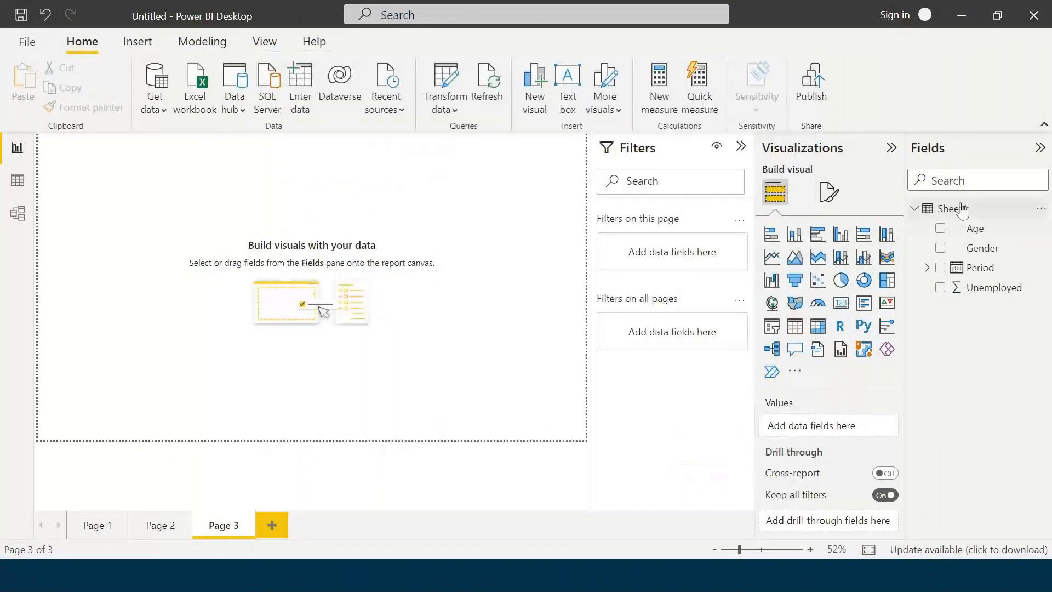
Select Sheet1 and view it in Model view with its Age, Gender, Period and Unemployed fields.
{"action": "left_click", "coordinate": [936, 214]}
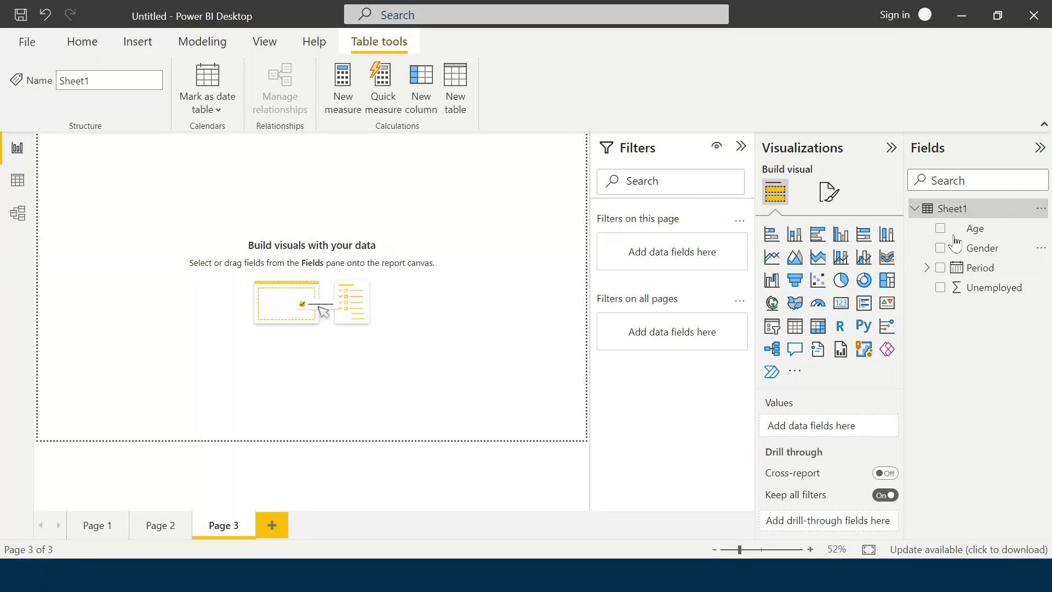
{"action": "left_click", "coordinate": [18, 213]}
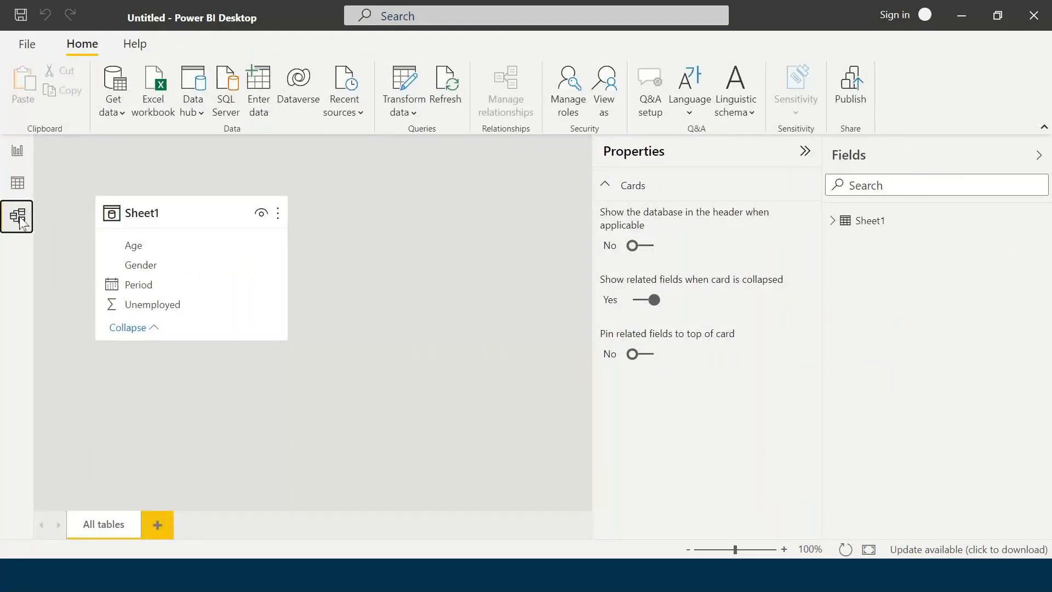
Select the Sheet1 table and expand its Advanced properties.
{"action": "left_click", "coordinate": [885, 222]}
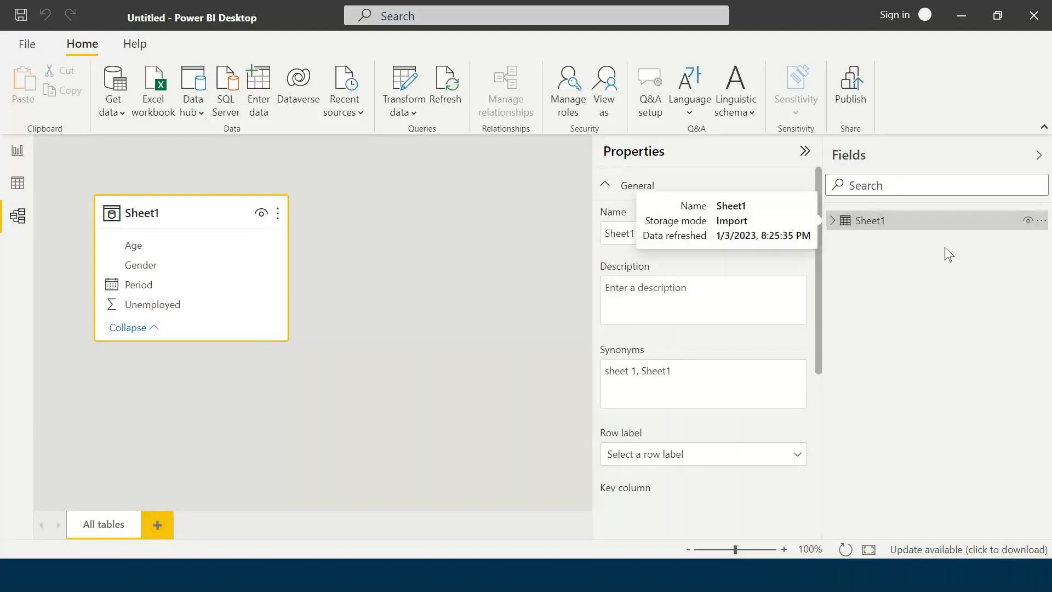
{"action": "scroll", "coordinate": [729, 249], "scroll_direction": "down", "scroll_amount": 1}
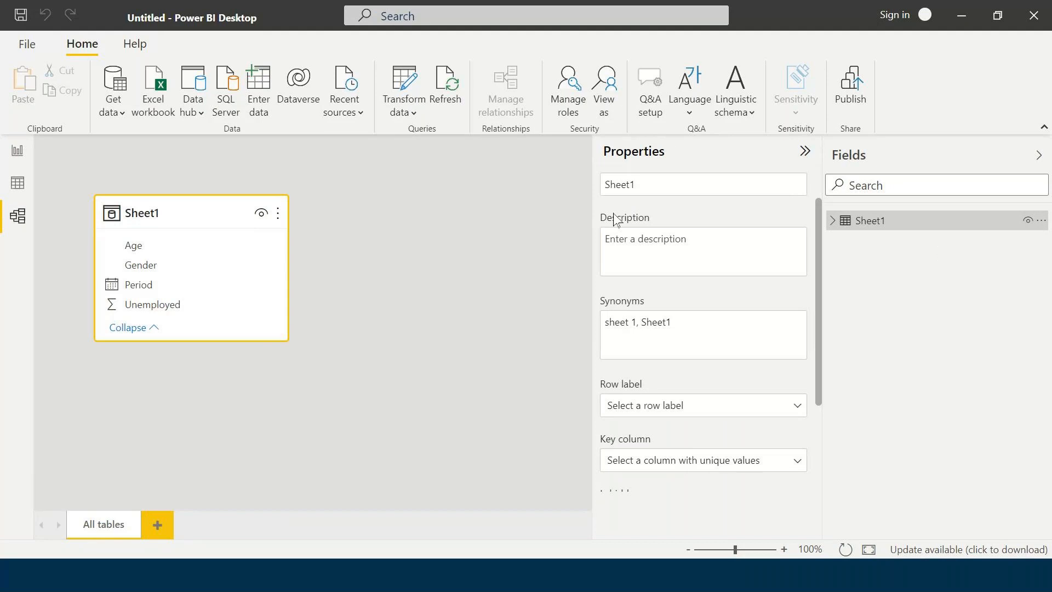
{"action": "scroll", "coordinate": [641, 471], "scroll_direction": "down", "scroll_amount": 2}
{"action": "left_click", "coordinate": [607, 476]}
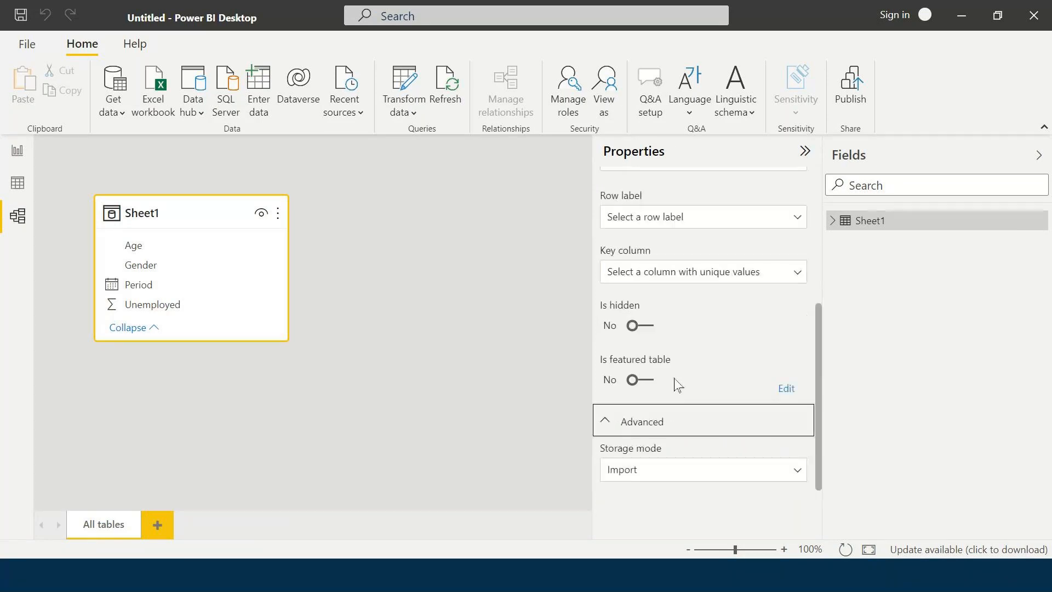
Review the Storage mode choices leaving Import unchanged, then pick the SQL Server Analysis Services database connector.
{"action": "left_click", "coordinate": [679, 476]}
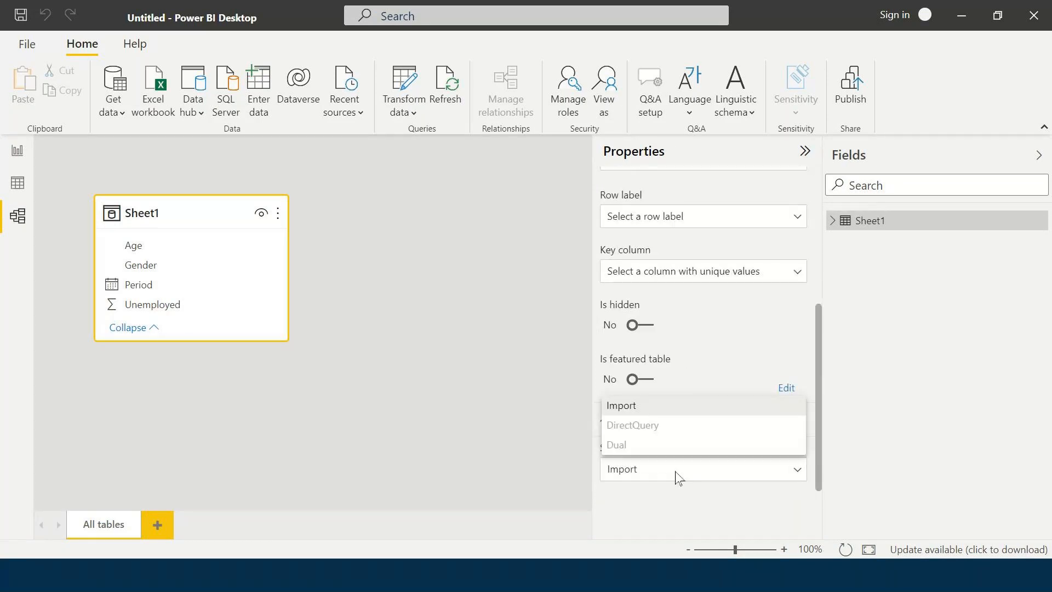
{"action": "left_click", "coordinate": [652, 487]}
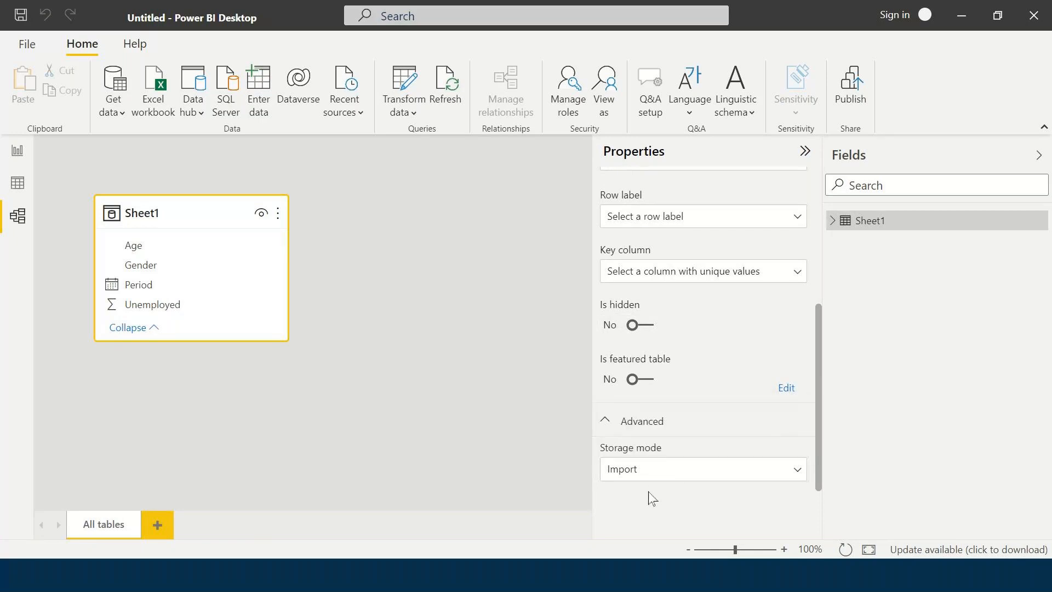
{"action": "left_click", "coordinate": [651, 469]}
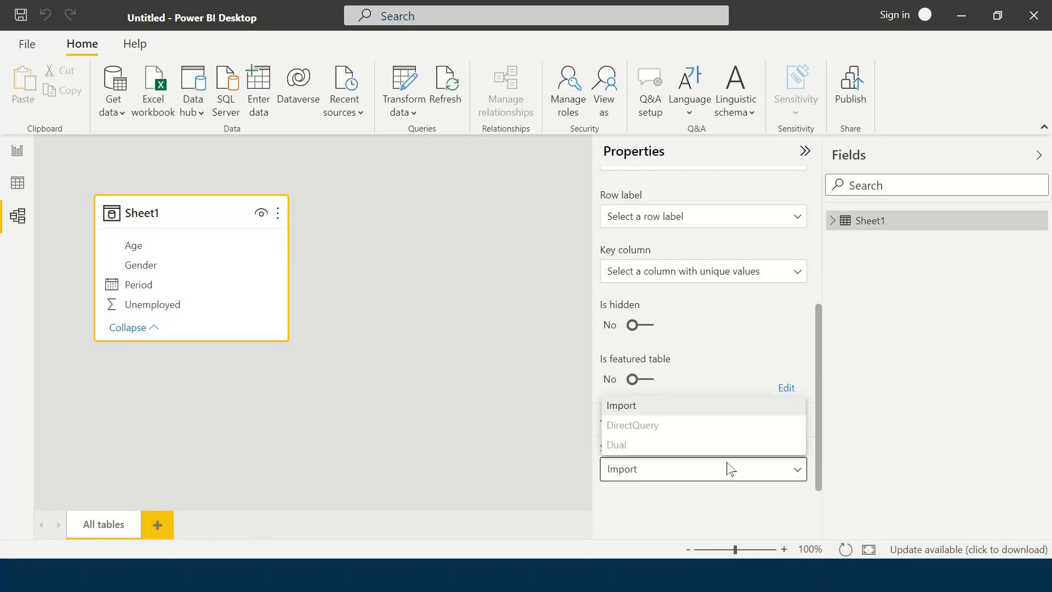
{"action": "left_click", "coordinate": [634, 412]}
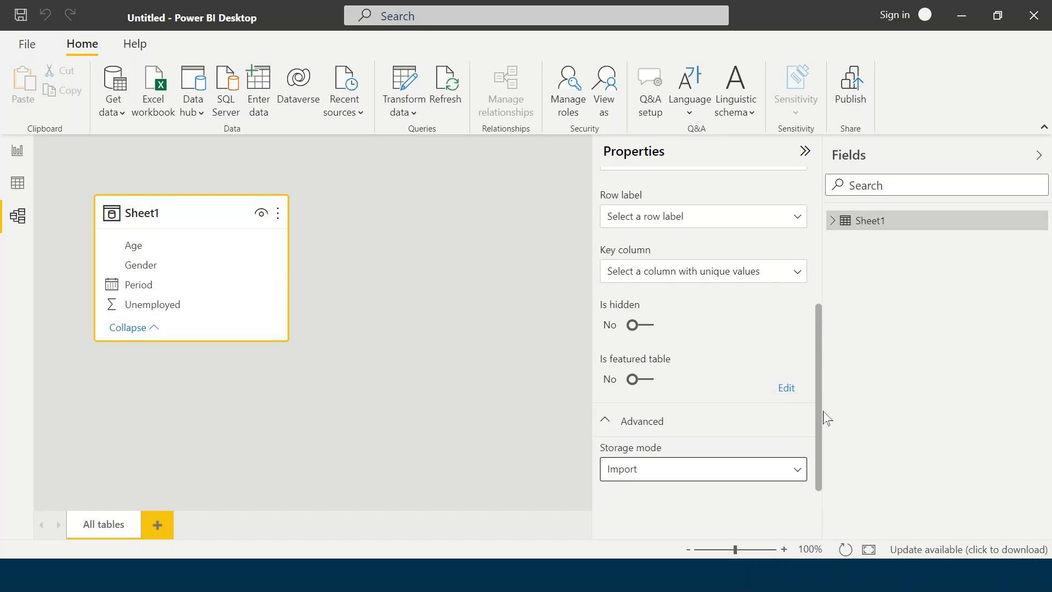
{"action": "left_click", "coordinate": [737, 475]}
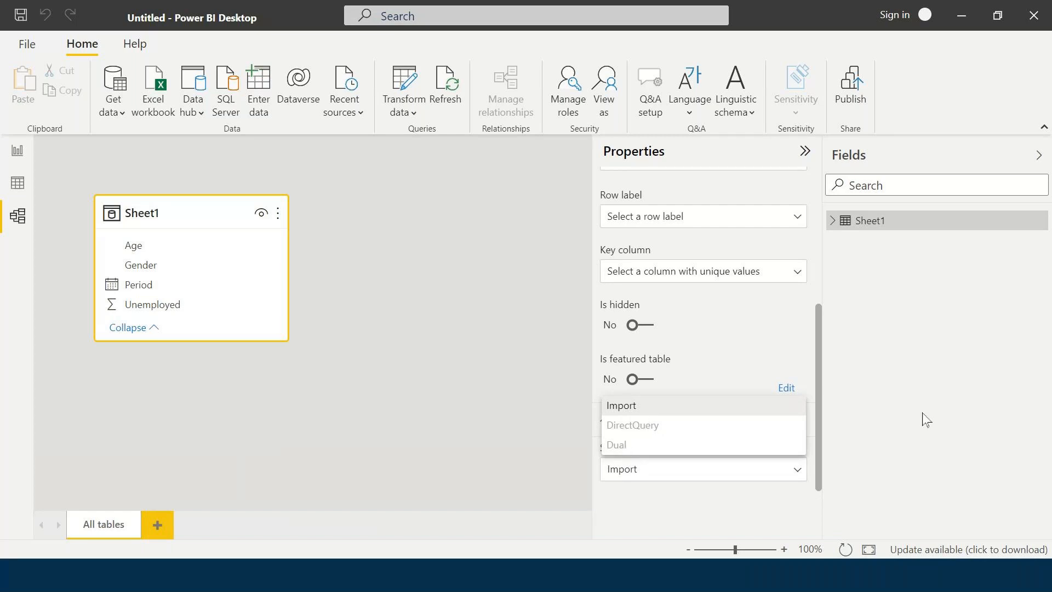
{"action": "left_click", "coordinate": [932, 400]}
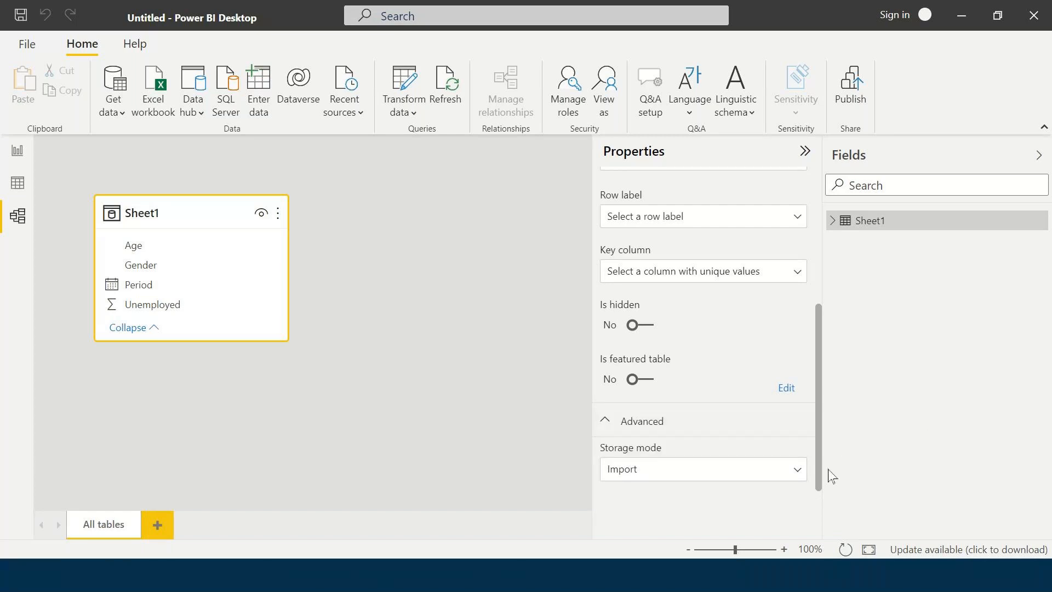
{"action": "left_click", "coordinate": [679, 475]}
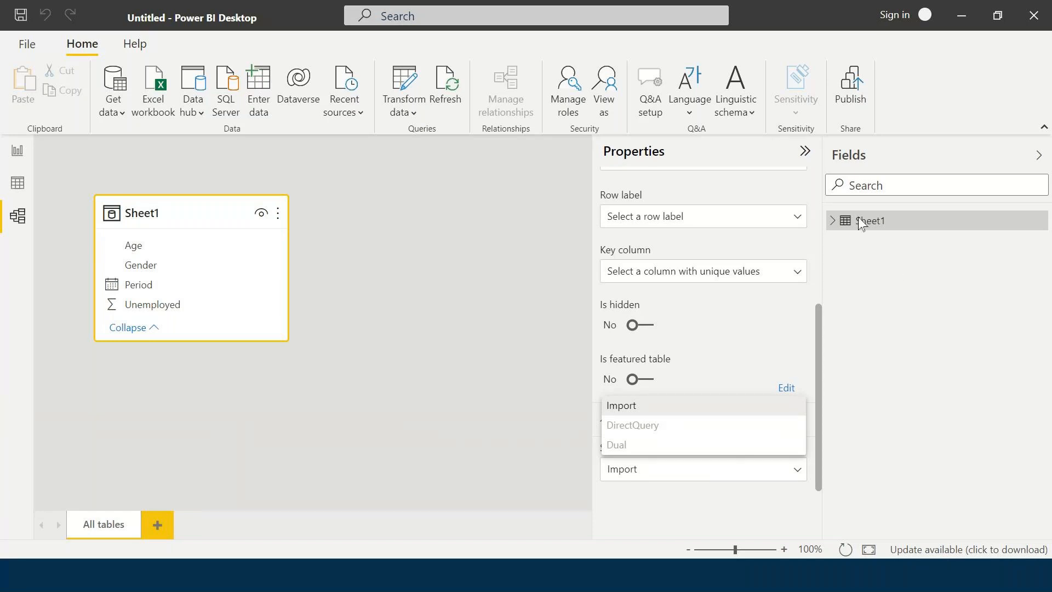
{"action": "left_click", "coordinate": [918, 346]}
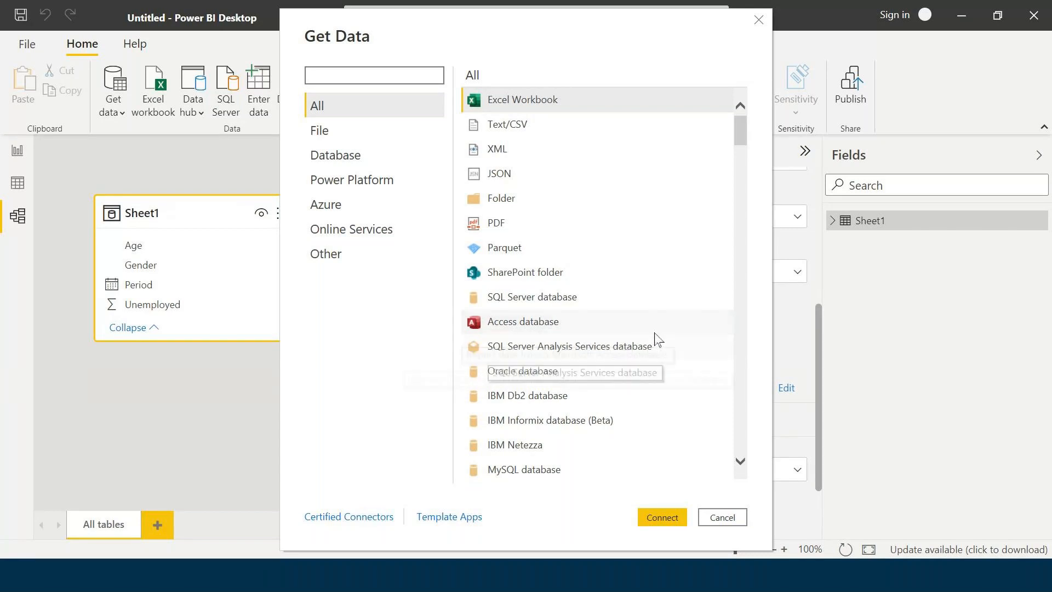
{"action": "left_click", "coordinate": [645, 350]}
Connect to an Analysis Services database and focus its blank Server and Database fields, keeping Import.
{"action": "left_click", "coordinate": [675, 516]}
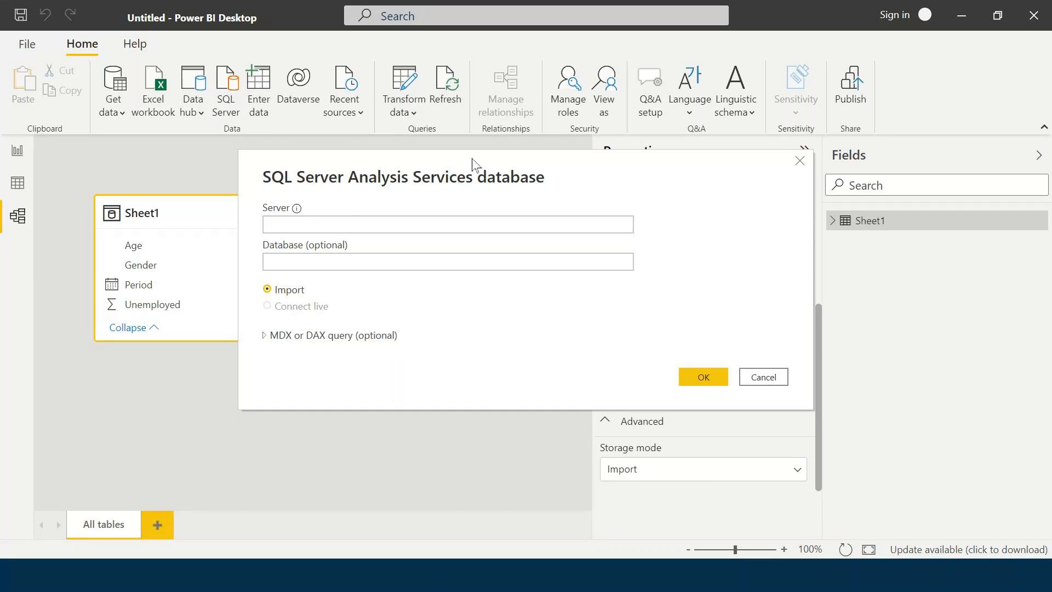
{"action": "left_click", "coordinate": [347, 223]}
{"action": "left_click", "coordinate": [350, 265]}
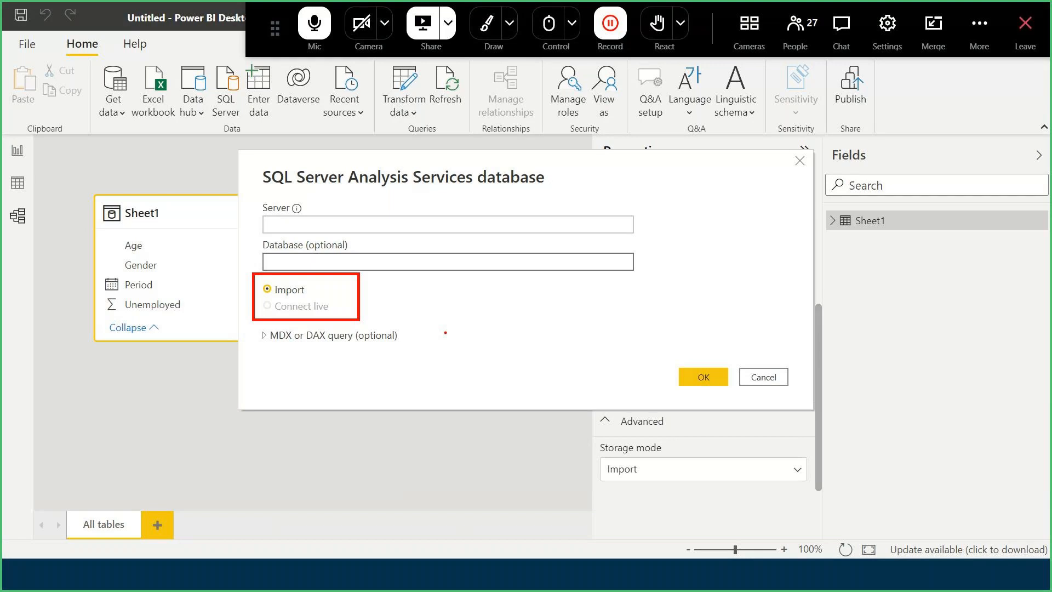
{"action": "left_click", "coordinate": [781, 378]}
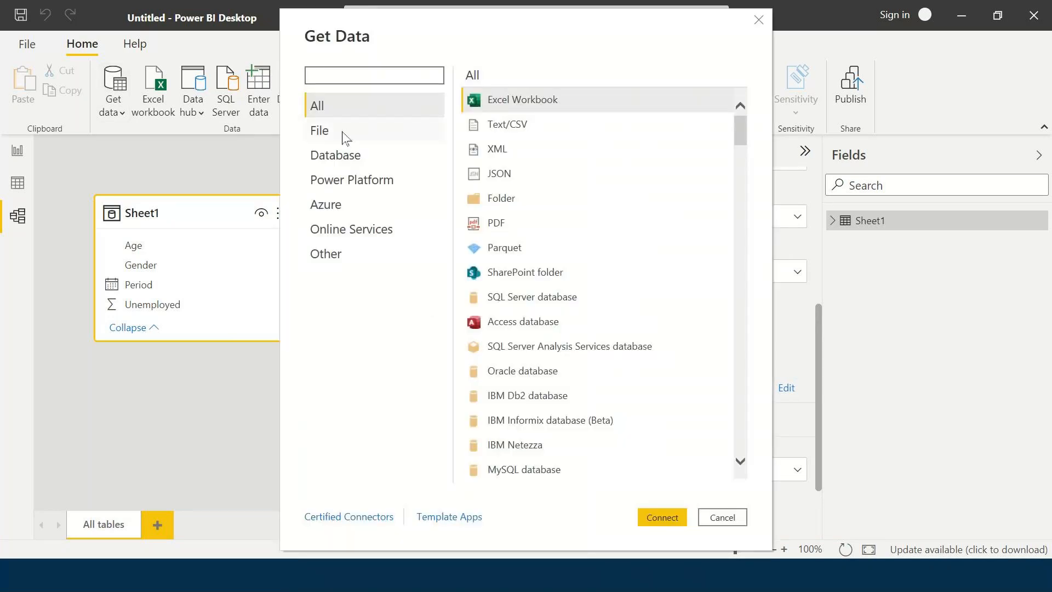
{"action": "left_click", "coordinate": [344, 137]}
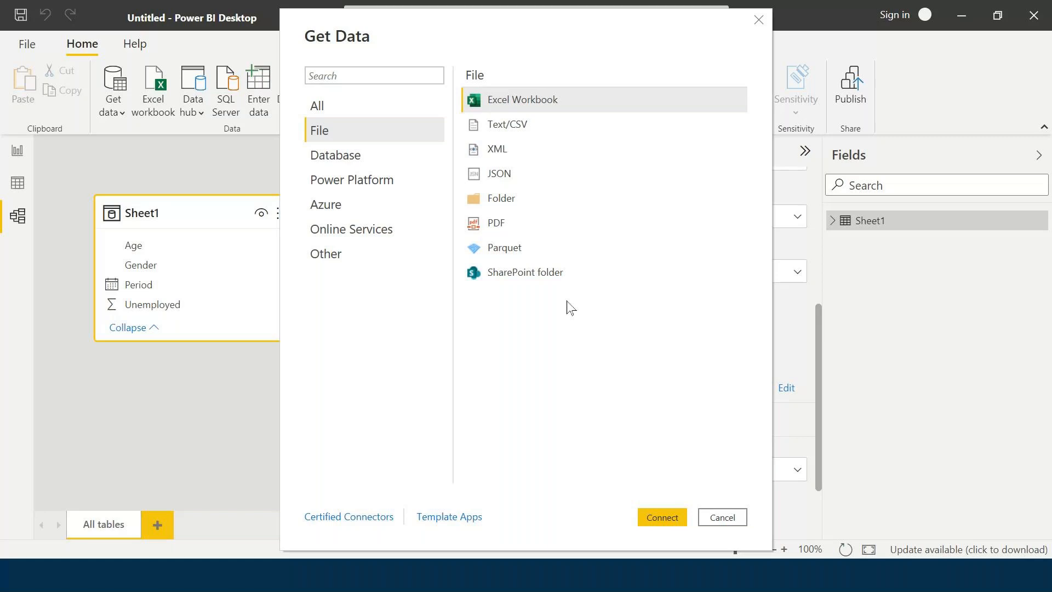
{"action": "left_click", "coordinate": [726, 518]}
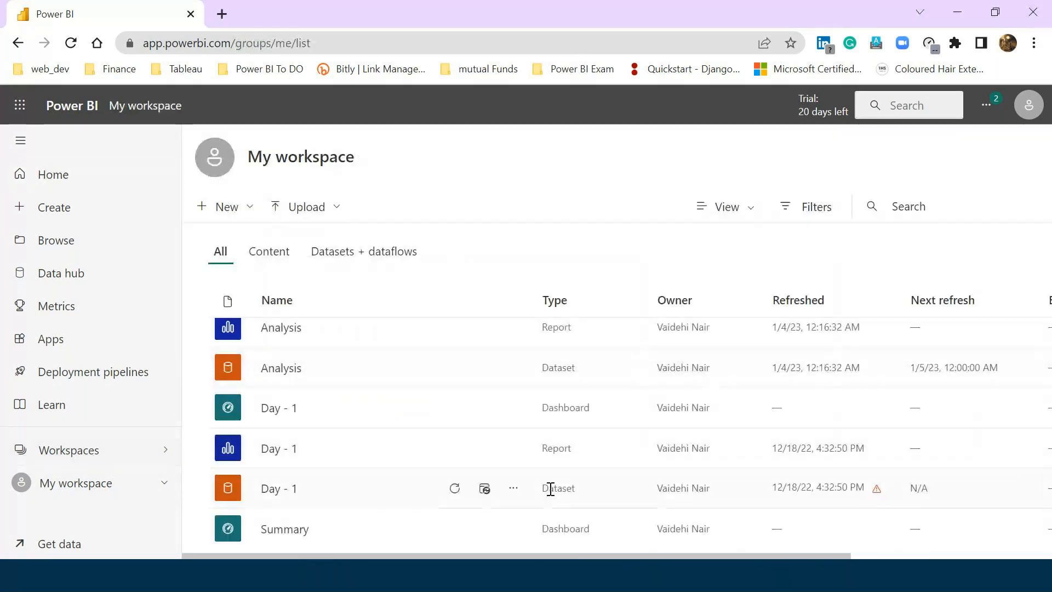
Open the Day - 1 dataset's settings from its more-options menu.
{"action": "double_click", "coordinate": [570, 490]}
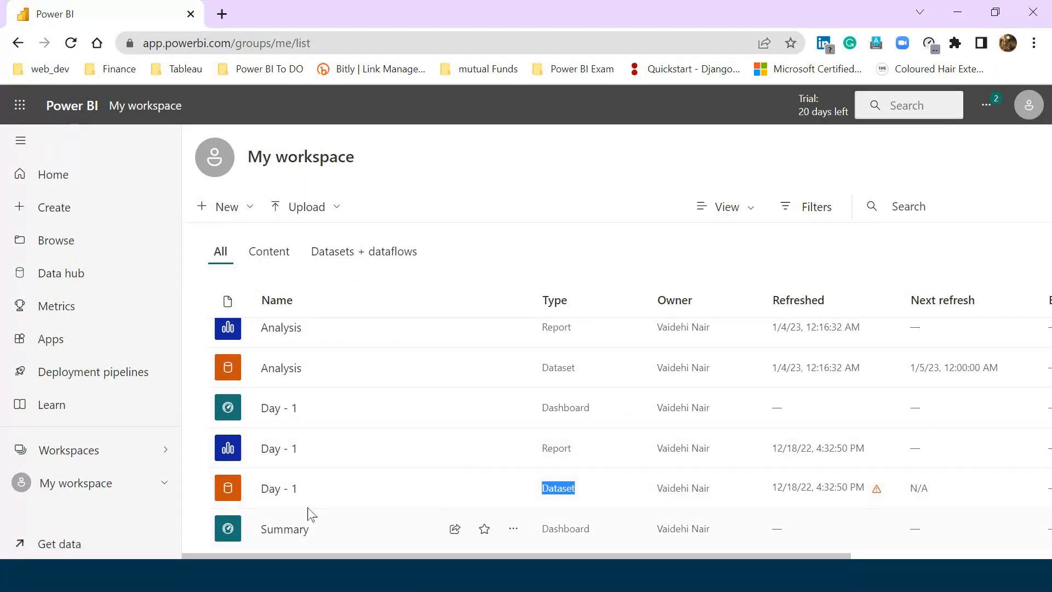
{"action": "left_click", "coordinate": [571, 488]}
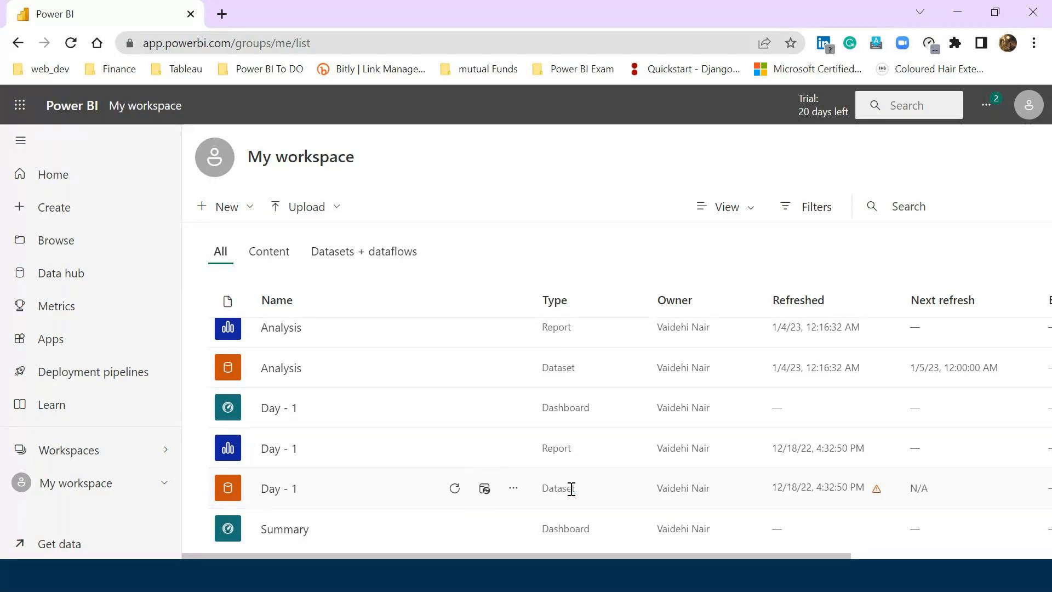
{"action": "left_click", "coordinate": [512, 488]}
{"action": "left_click", "coordinate": [540, 300]}
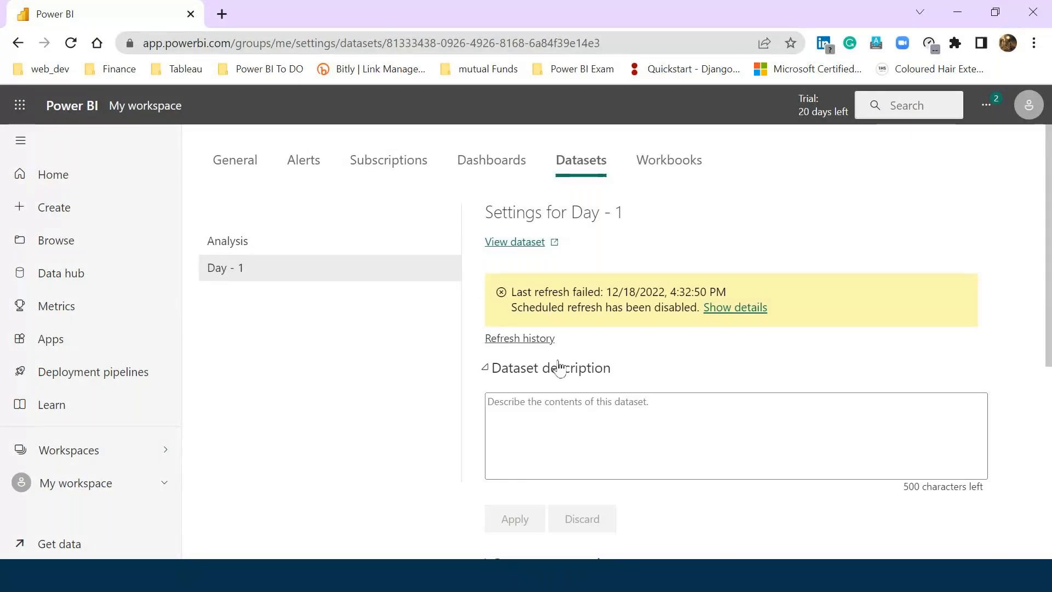
{"action": "scroll", "coordinate": [860, 362], "scroll_direction": "down", "scroll_amount": 5}
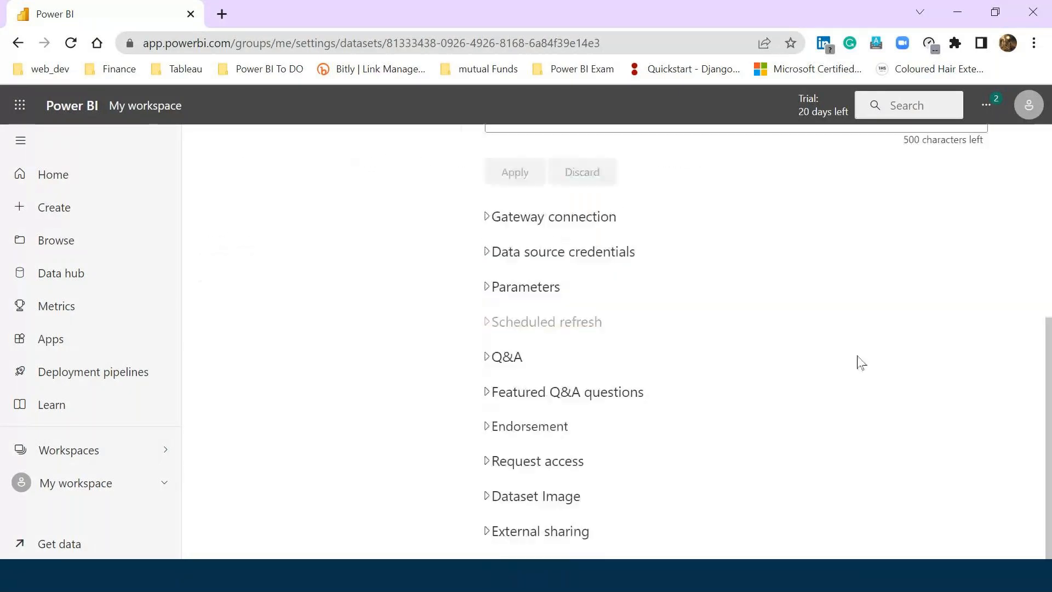
{"action": "scroll", "coordinate": [858, 363], "scroll_direction": "up", "scroll_amount": 5}
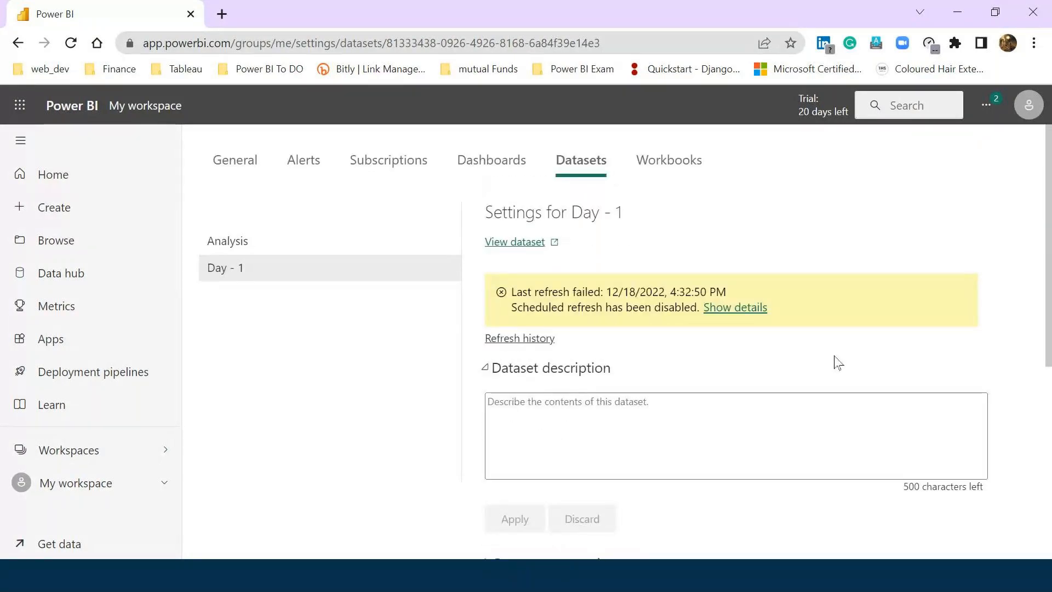
View the Day - 1 dataset's tables with Orders expanded to its columns, then return to settings.
{"action": "left_click", "coordinate": [515, 243]}
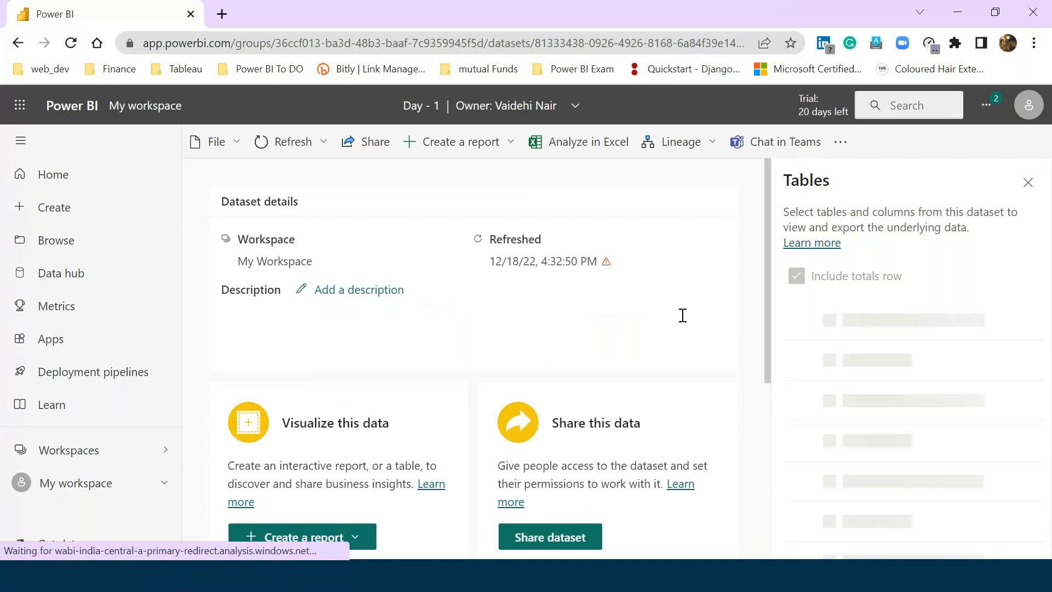
{"action": "scroll", "coordinate": [939, 357], "scroll_direction": "up", "scroll_amount": 1}
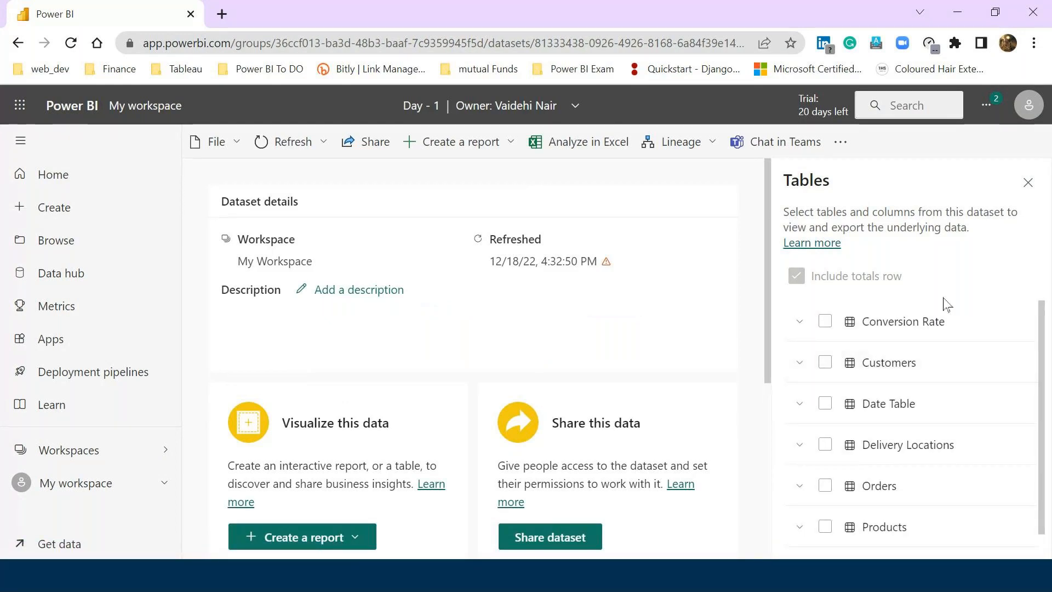
{"action": "scroll", "coordinate": [940, 489], "scroll_direction": "down", "scroll_amount": 1}
{"action": "left_click", "coordinate": [800, 460]}
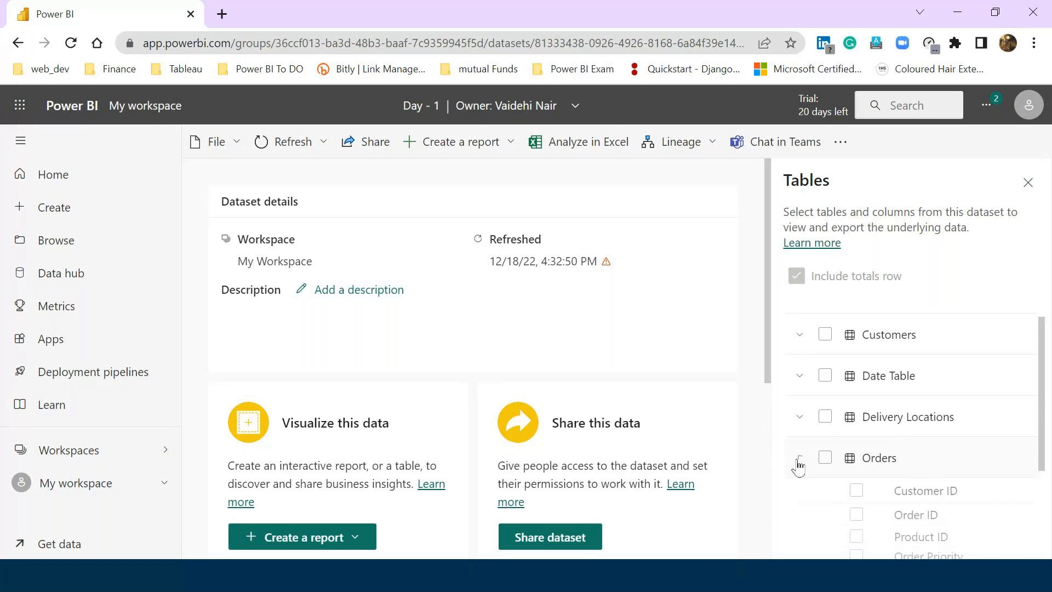
{"action": "scroll", "coordinate": [945, 441], "scroll_direction": "up", "scroll_amount": 1}
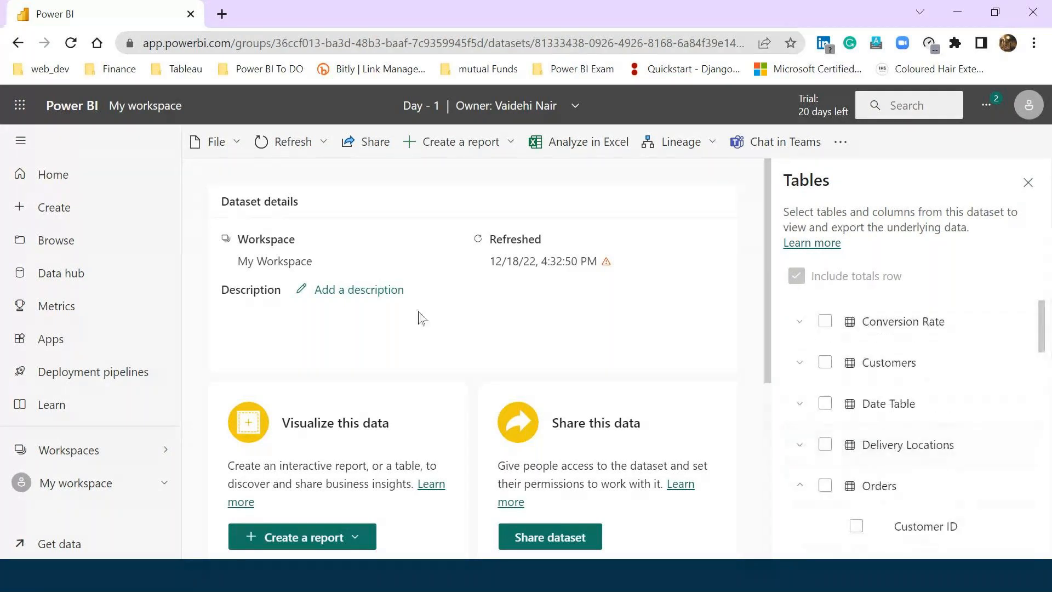
{"action": "left_click", "coordinate": [359, 289]}
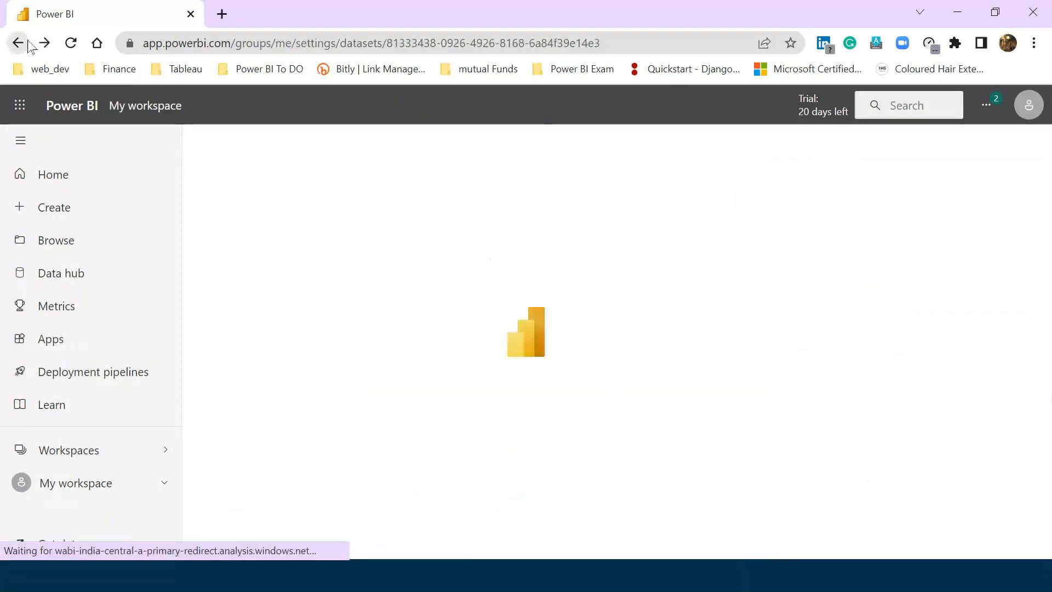
Expand Gateway connection (no gateways) and Scheduled refresh, showing Off, Daily and UTC+05:30.
{"action": "scroll", "coordinate": [330, 375], "scroll_direction": "down", "scroll_amount": 6}
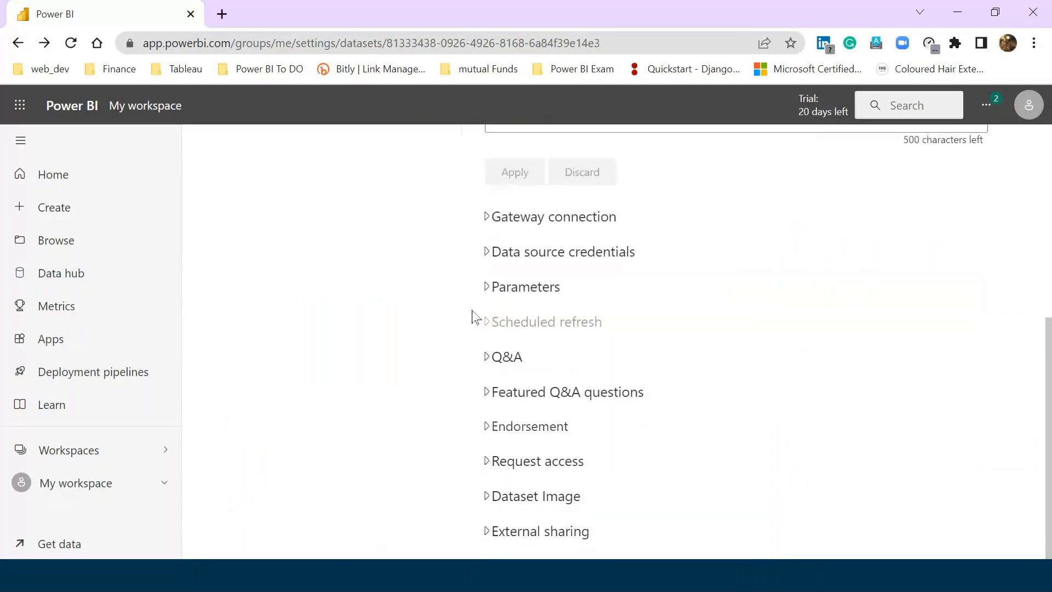
{"action": "left_click", "coordinate": [496, 217]}
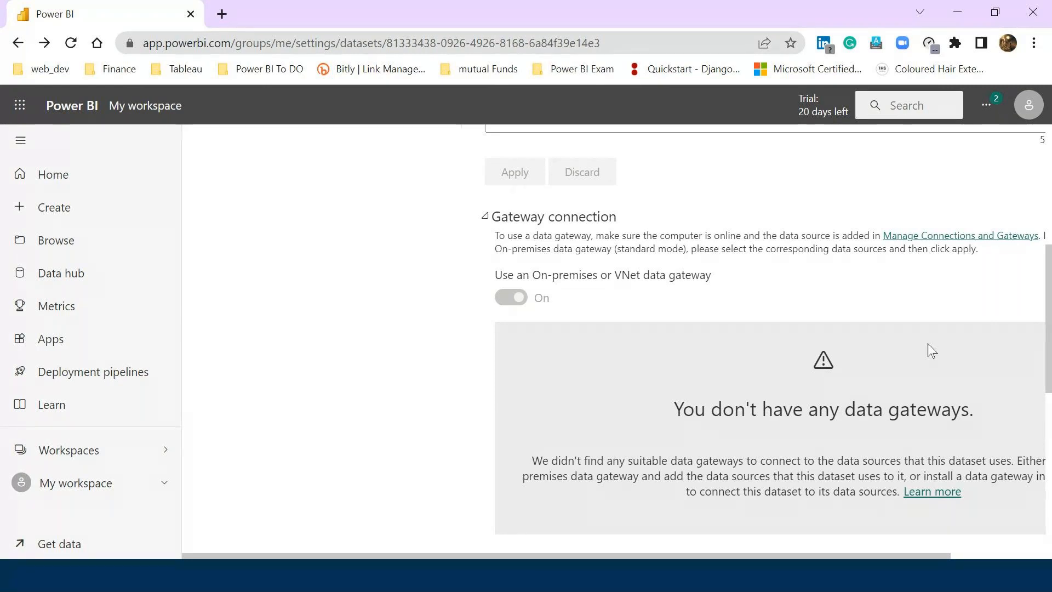
{"action": "scroll", "coordinate": [547, 398], "scroll_direction": "down", "scroll_amount": 6}
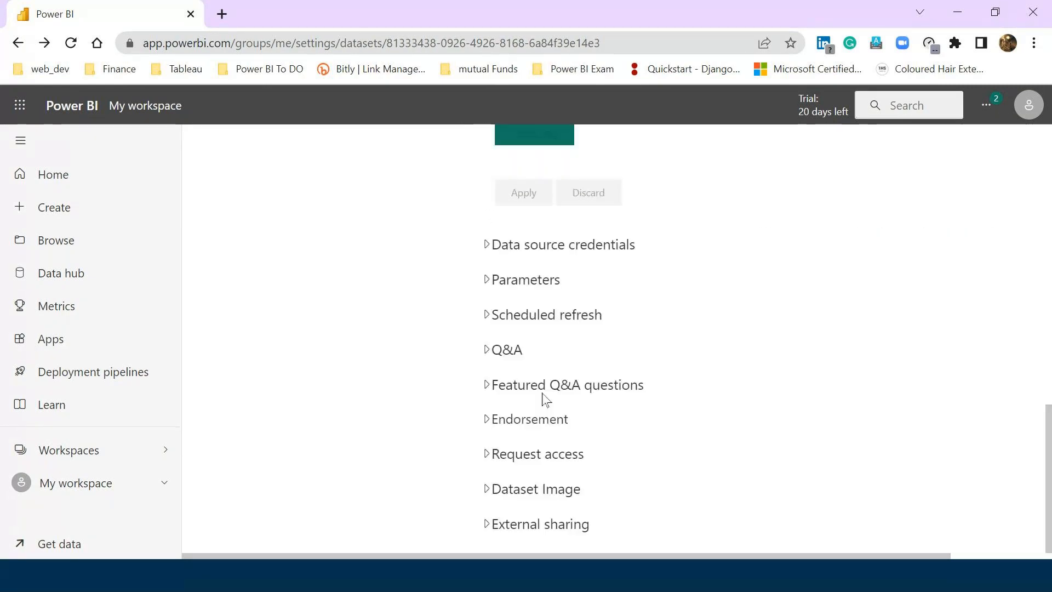
{"action": "left_click", "coordinate": [490, 318]}
{"action": "scroll", "coordinate": [721, 369], "scroll_direction": "up", "scroll_amount": 4}
{"action": "scroll", "coordinate": [665, 388], "scroll_direction": "down", "scroll_amount": 1}
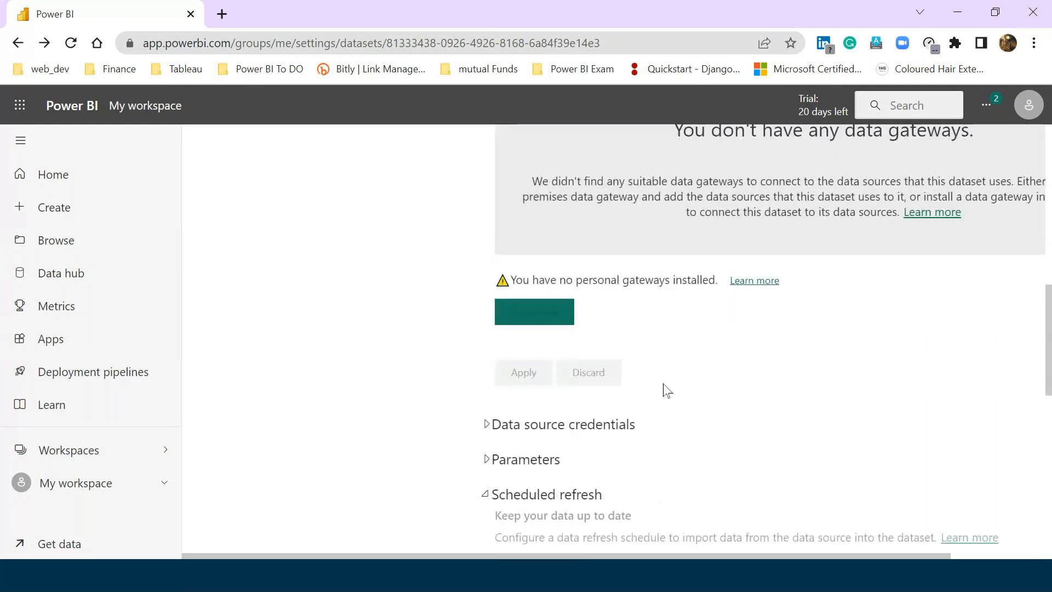
{"action": "scroll", "coordinate": [673, 406], "scroll_direction": "down", "scroll_amount": 1}
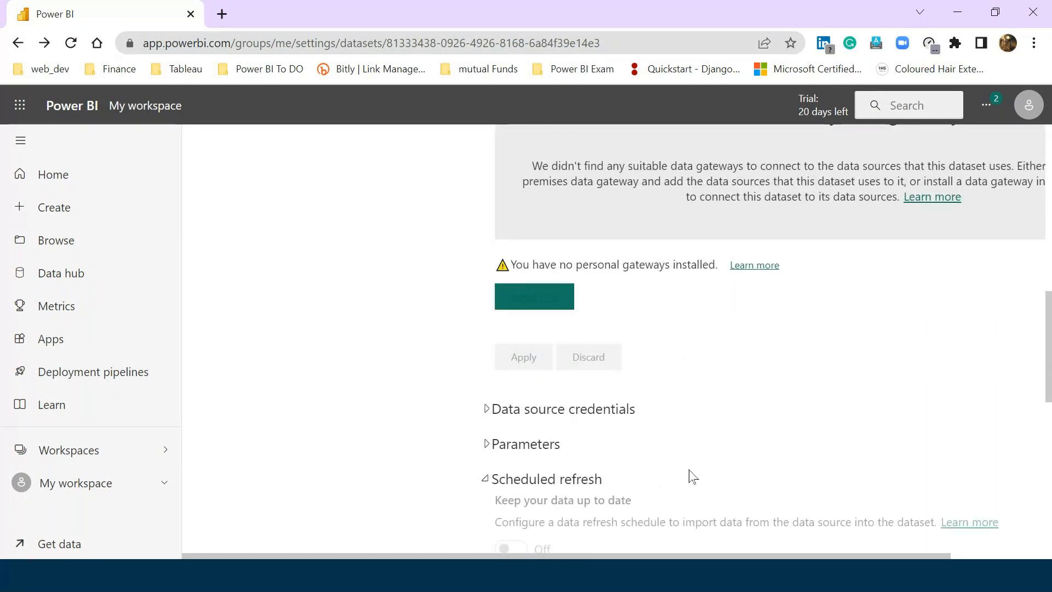
{"action": "scroll", "coordinate": [751, 350], "scroll_direction": "up", "scroll_amount": 4}
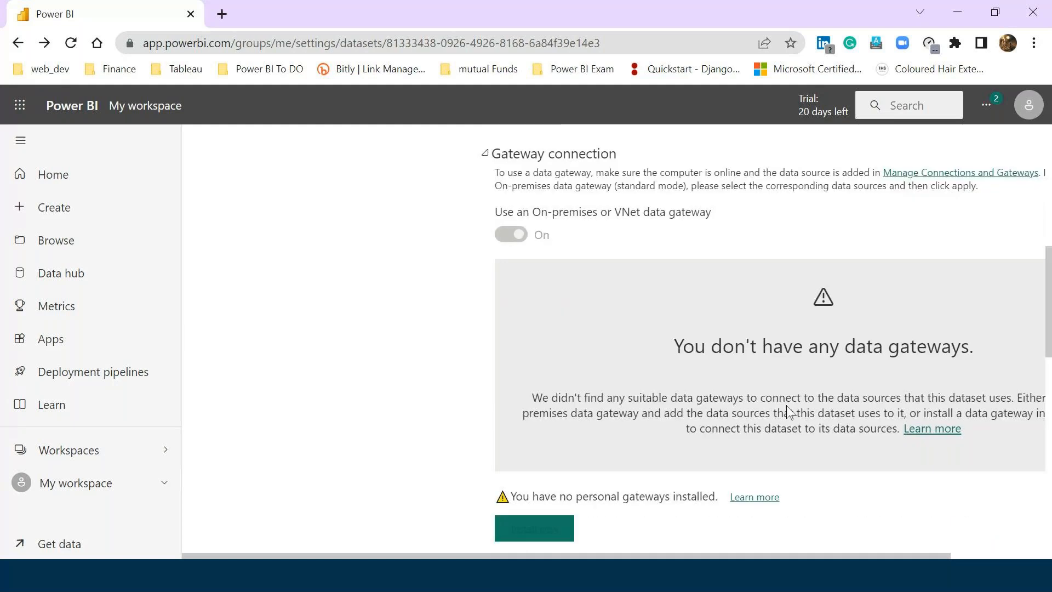
{"action": "scroll", "coordinate": [788, 412], "scroll_direction": "up", "scroll_amount": 6}
{"action": "scroll", "coordinate": [790, 409], "scroll_direction": "up", "scroll_amount": 1}
Collapse the Dataset description and Gateway connection sections.
{"action": "left_click", "coordinate": [486, 368]}
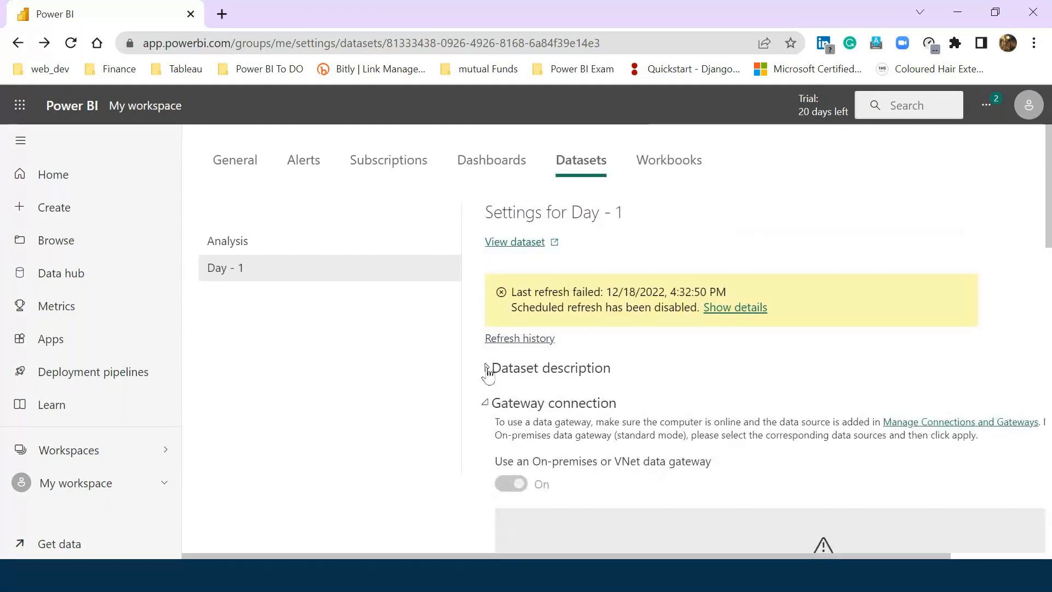
{"action": "scroll", "coordinate": [491, 411], "scroll_direction": "down", "scroll_amount": 4}
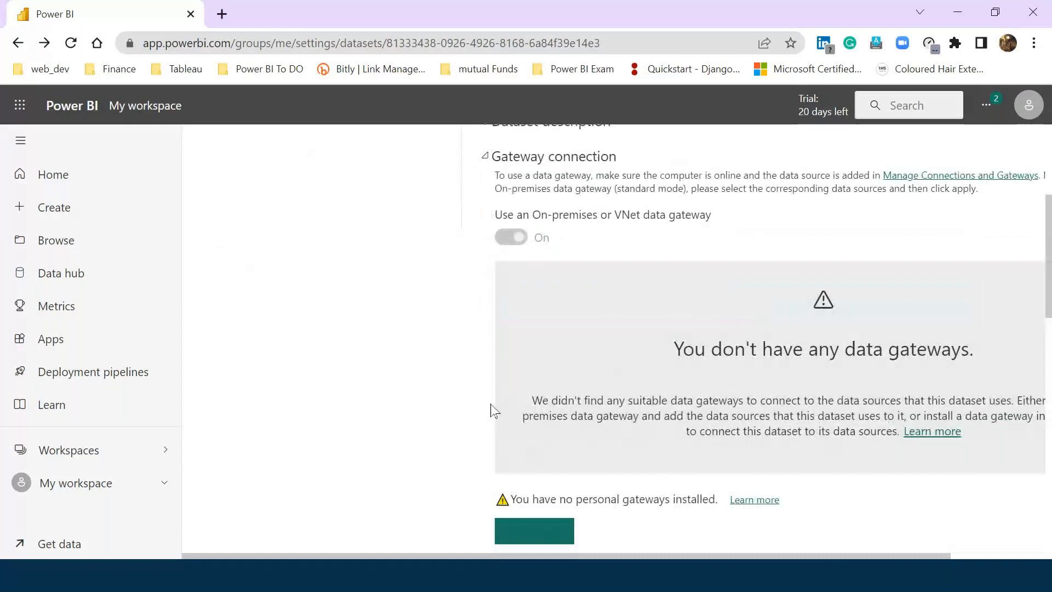
{"action": "scroll", "coordinate": [502, 482], "scroll_direction": "up", "scroll_amount": 4}
{"action": "left_click", "coordinate": [490, 403]}
{"action": "scroll", "coordinate": [496, 477], "scroll_direction": "down", "scroll_amount": 1}
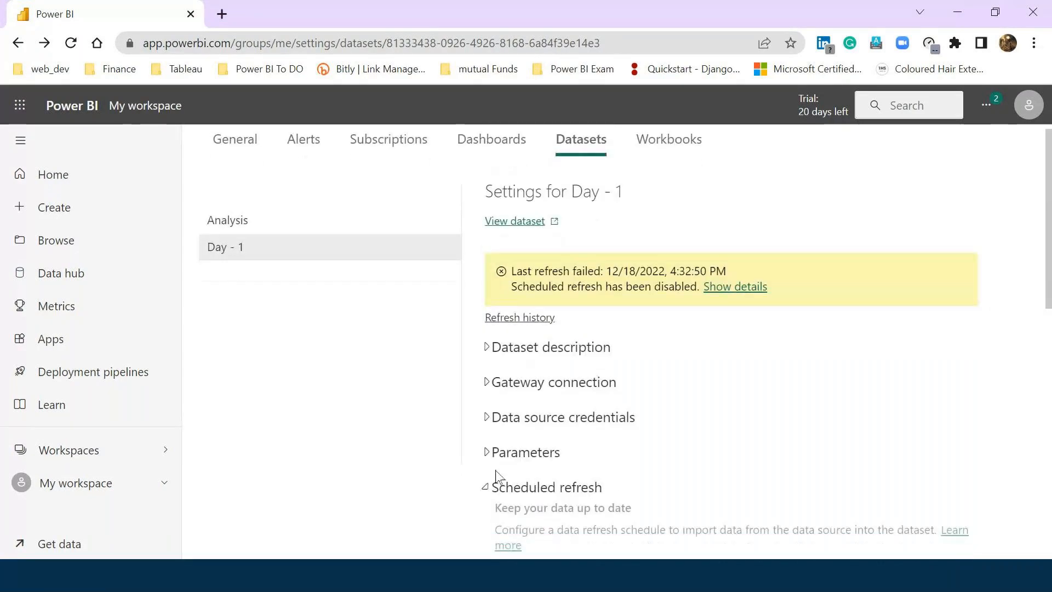
{"action": "scroll", "coordinate": [497, 476], "scroll_direction": "down", "scroll_amount": 2}
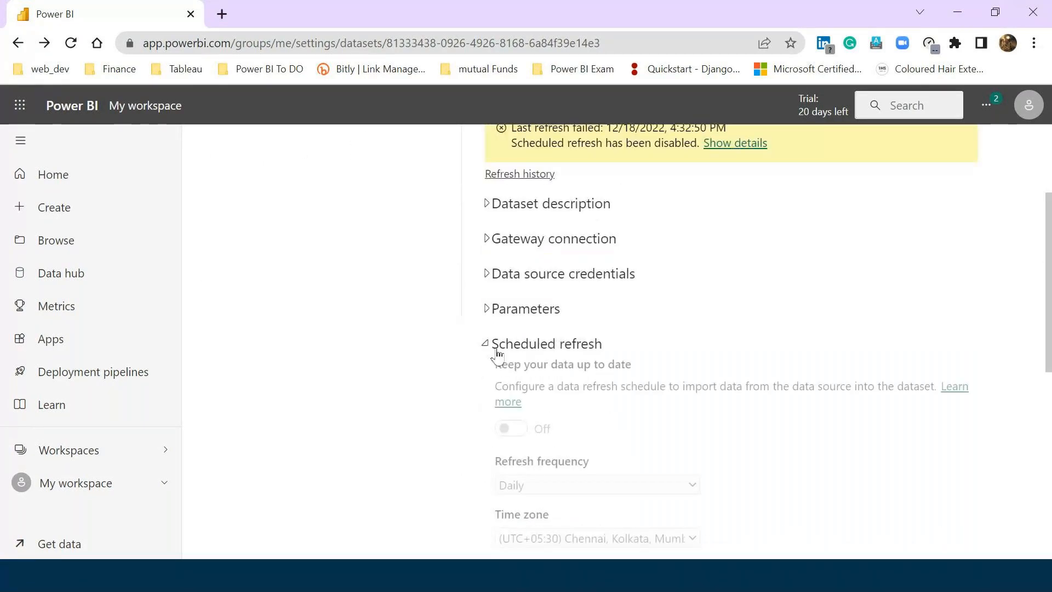
Collapse Scheduled refresh and return to the Storage Modes - Import slideshow.
{"action": "left_click", "coordinate": [493, 345]}
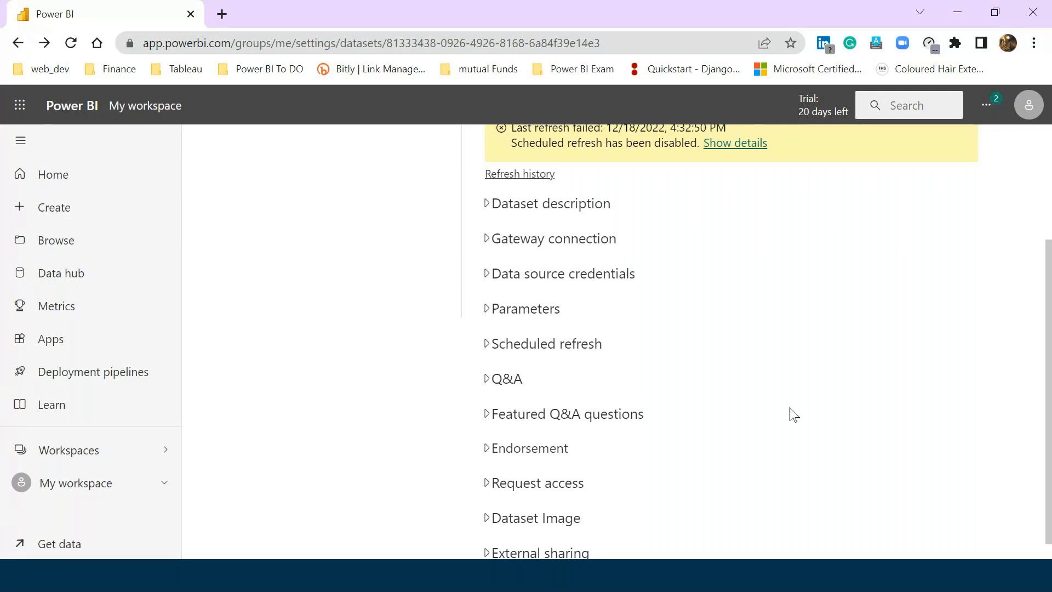
{"action": "scroll", "coordinate": [508, 385], "scroll_direction": "up", "scroll_amount": 3}
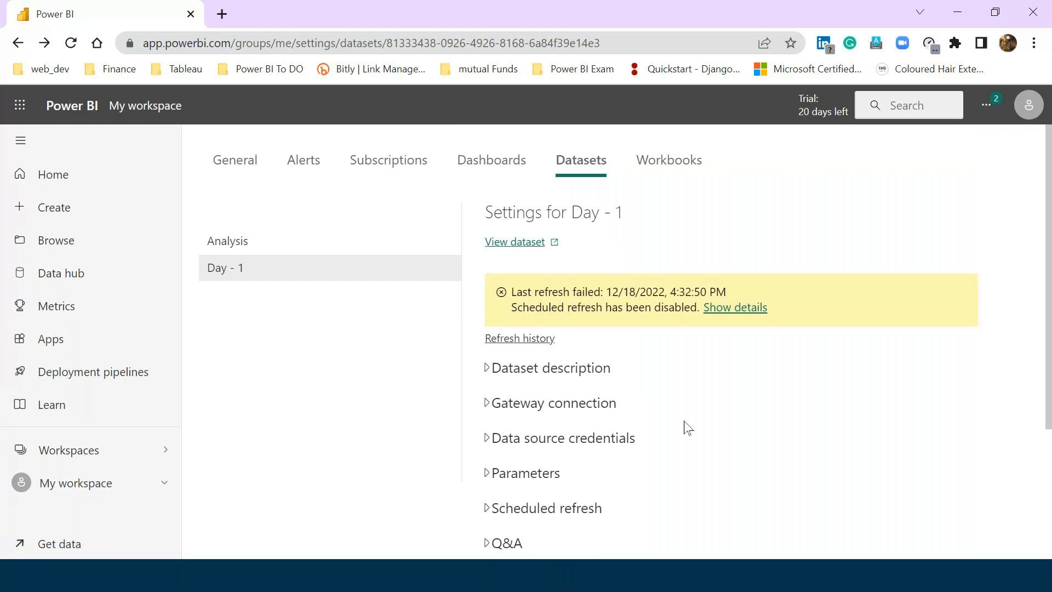
{"action": "scroll", "coordinate": [806, 412], "scroll_direction": "down", "scroll_amount": 3}
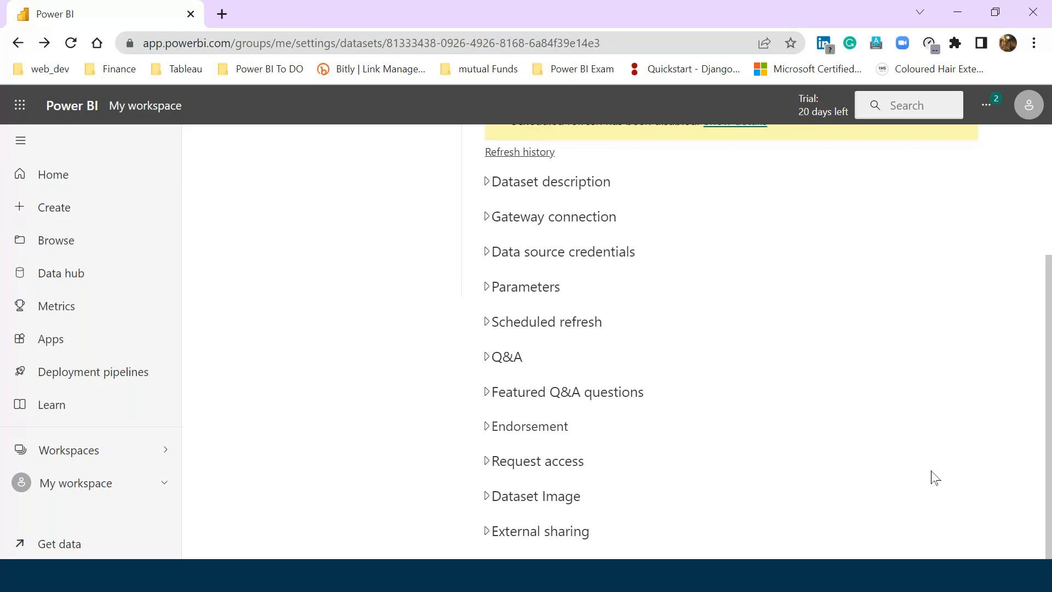
{"action": "left_click", "coordinate": [806, 585]}
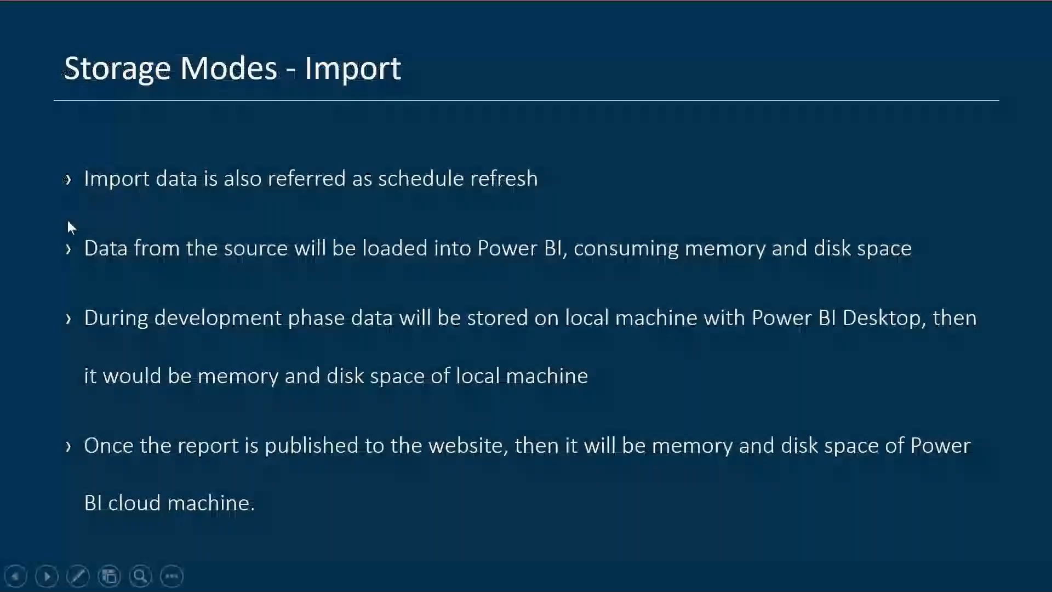
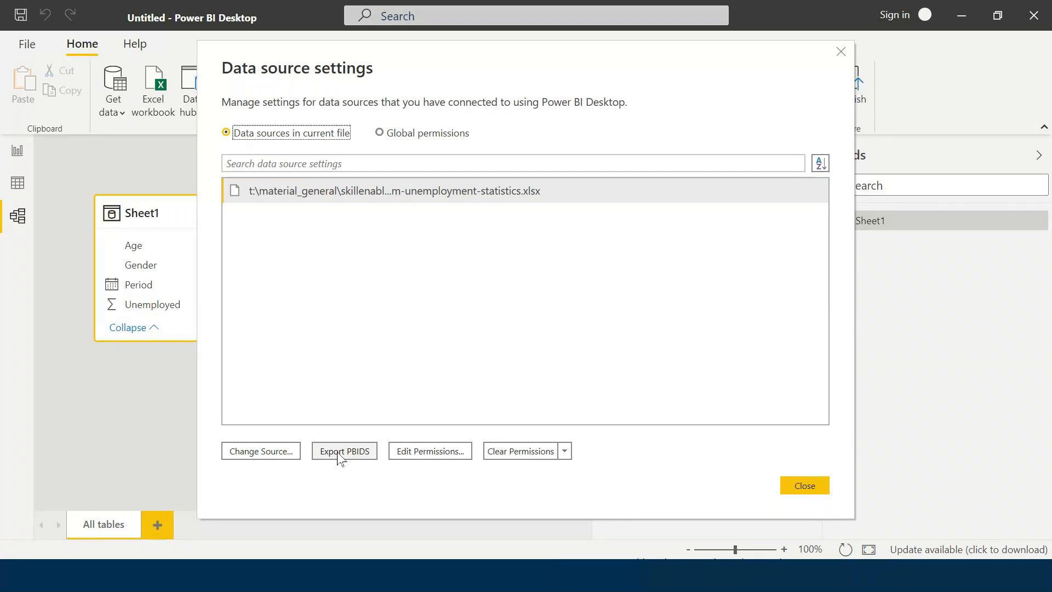
Close the Data source settings dialog and bring the PowerPoint slideshow back to the front.
{"action": "left_click", "coordinate": [803, 487]}
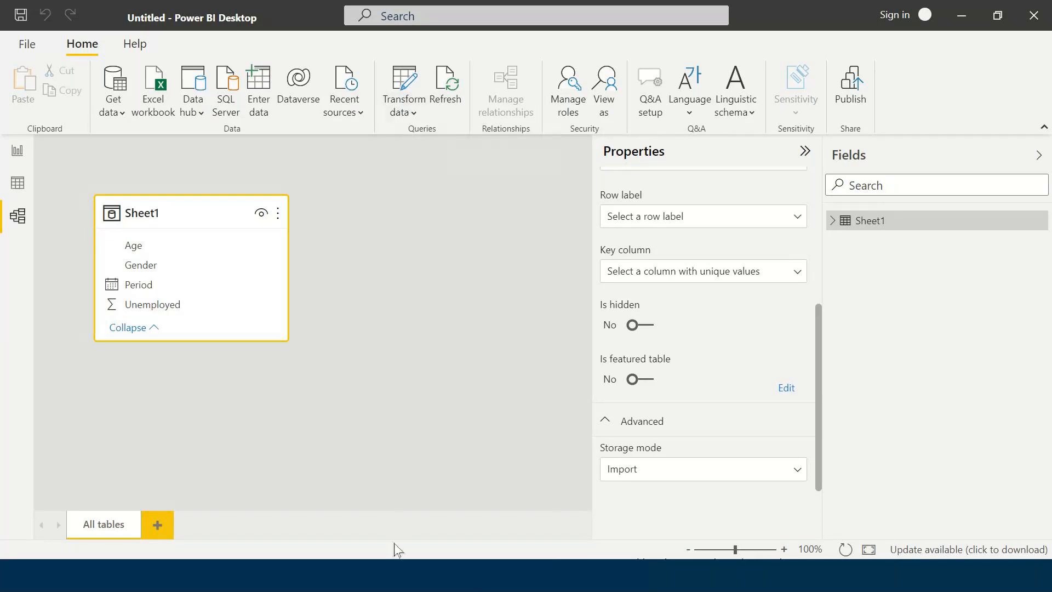
{"action": "left_click", "coordinate": [382, 574]}
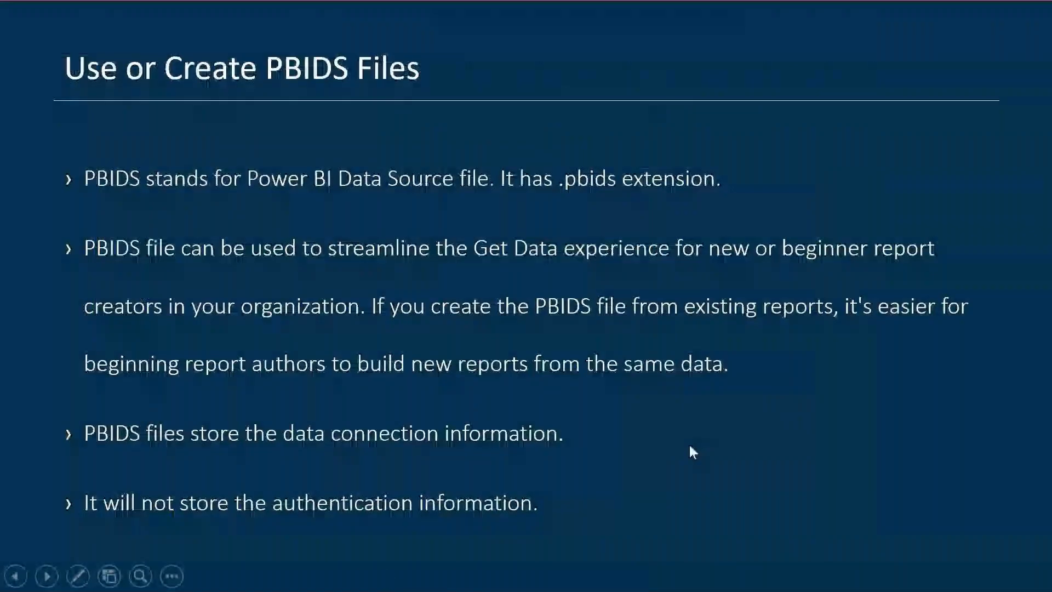
Advance the slides to 'Creating PBIDS Files', then switch back to Power BI Desktop.
{"action": "left_click", "coordinate": [702, 405]}
{"action": "left_click", "coordinate": [703, 407]}
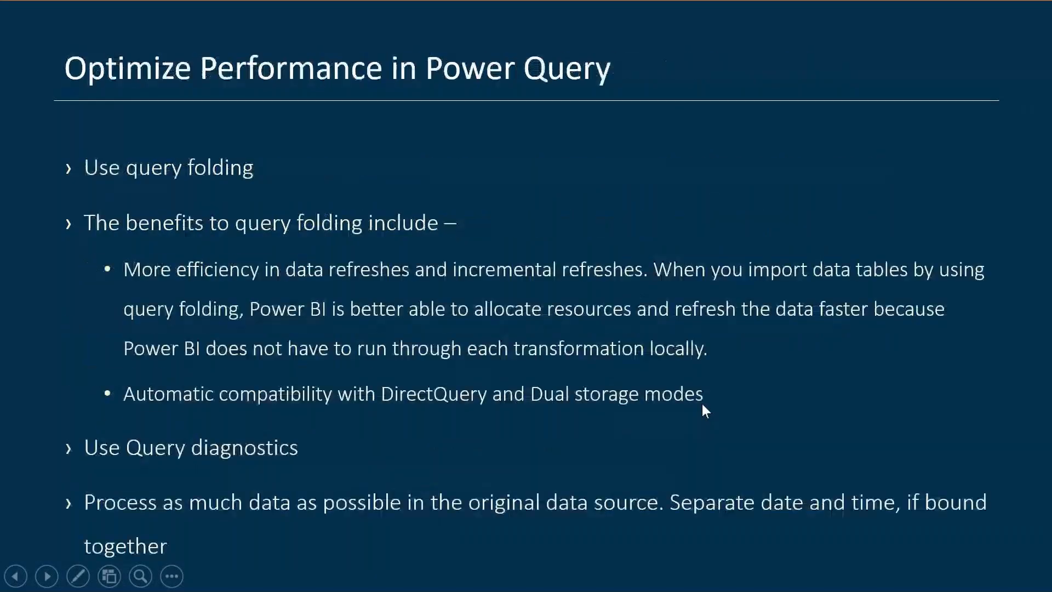
{"action": "left_click", "coordinate": [704, 408]}
{"action": "left_click", "coordinate": [703, 408]}
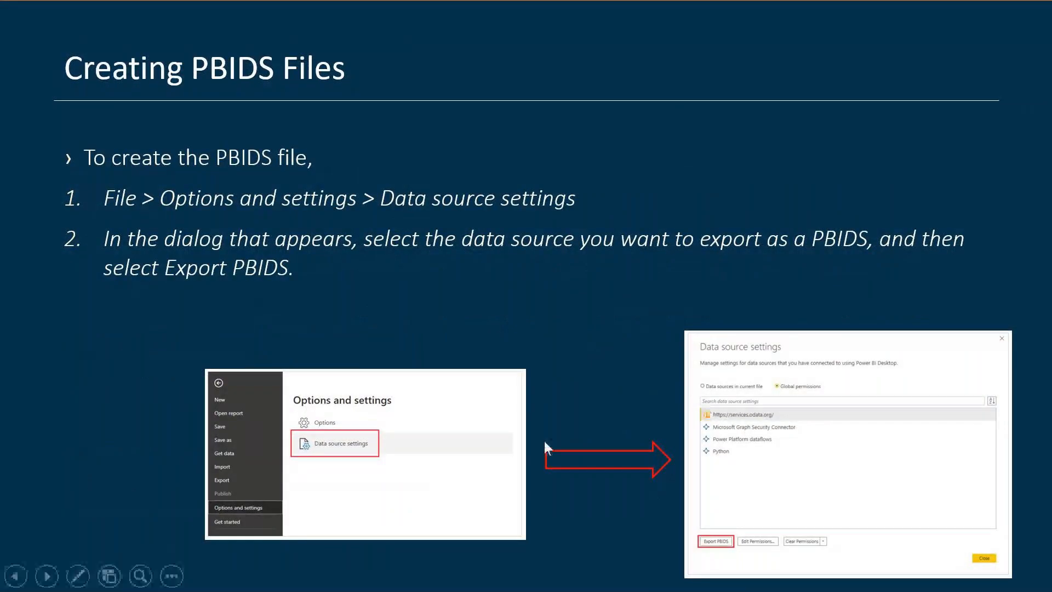
{"action": "key", "text": "alt+Tab"}
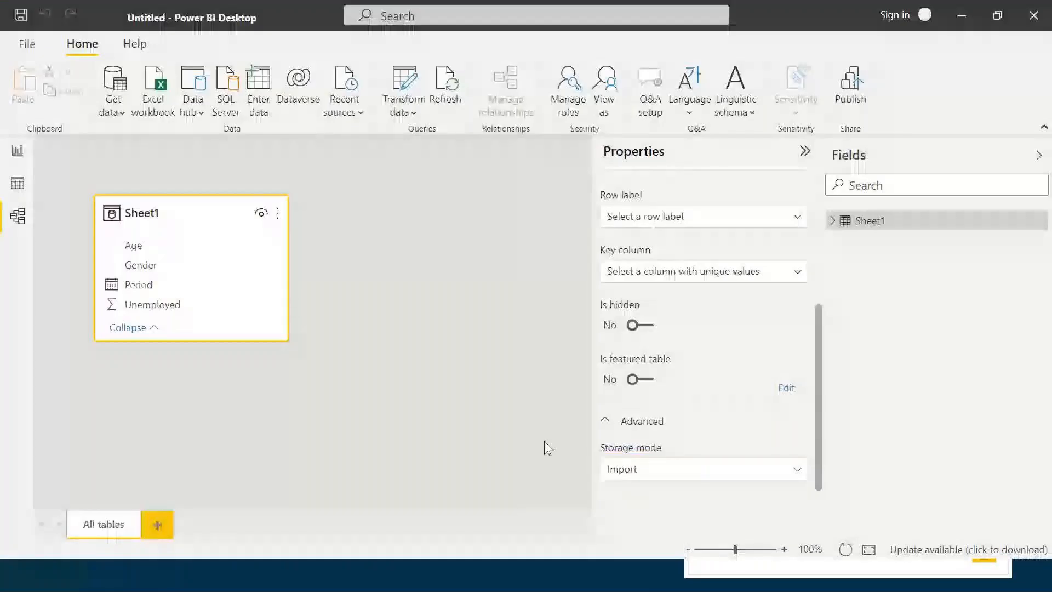
From Data source settings, start a PBIDS export as Power BI Data Source Files (*.pbids), then cancel it.
{"action": "left_click", "coordinate": [404, 110]}
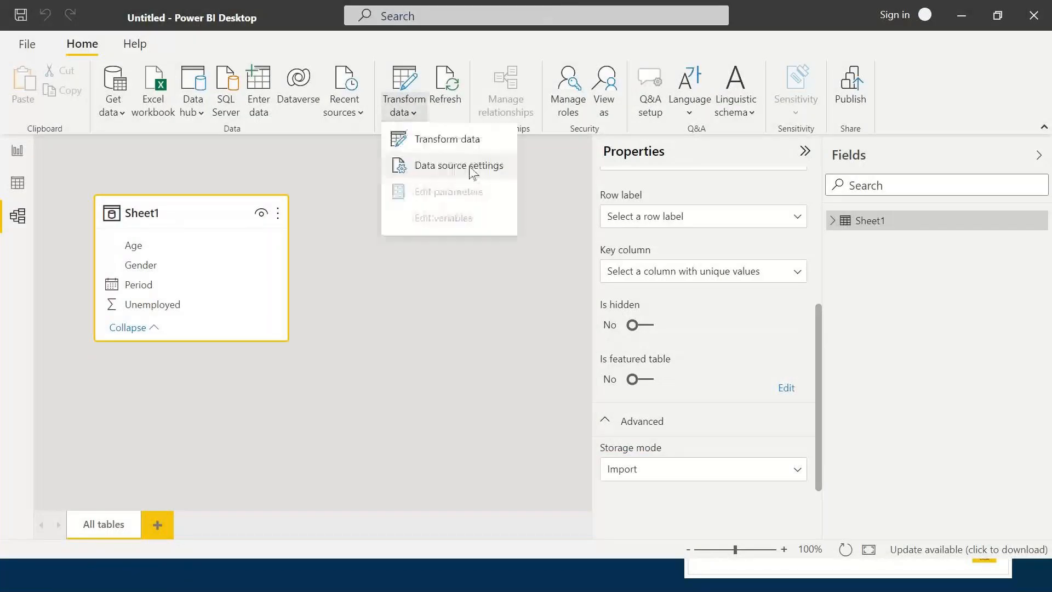
{"action": "left_click", "coordinate": [471, 166]}
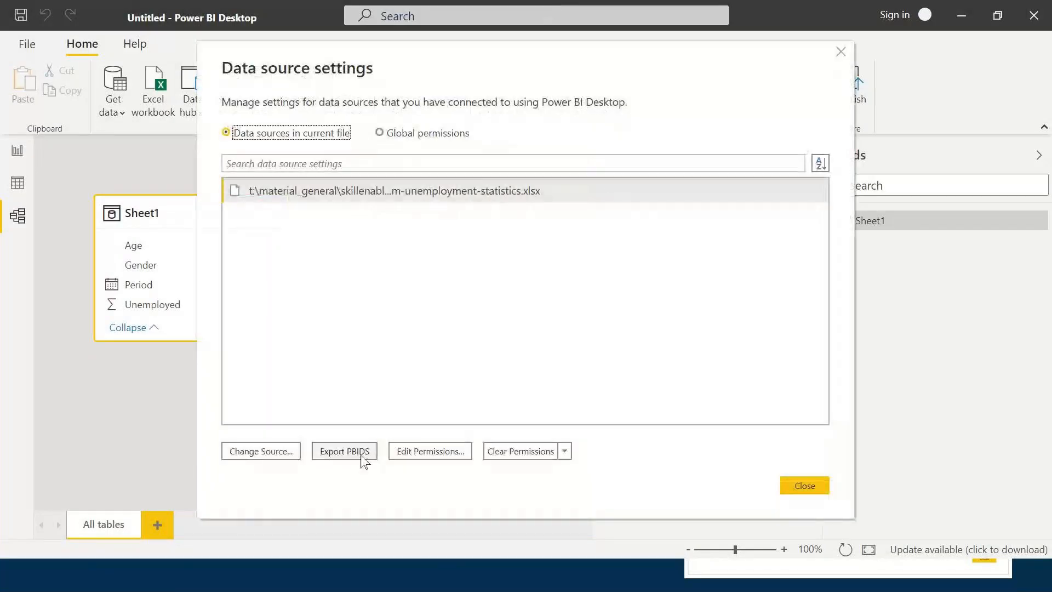
{"action": "left_click", "coordinate": [362, 456]}
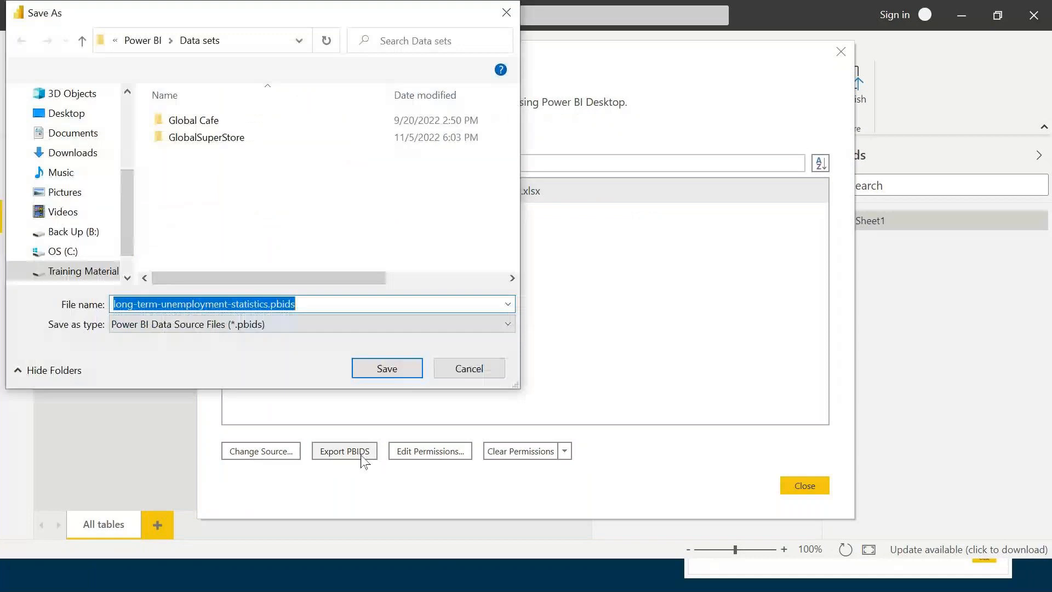
{"action": "left_click", "coordinate": [235, 324]}
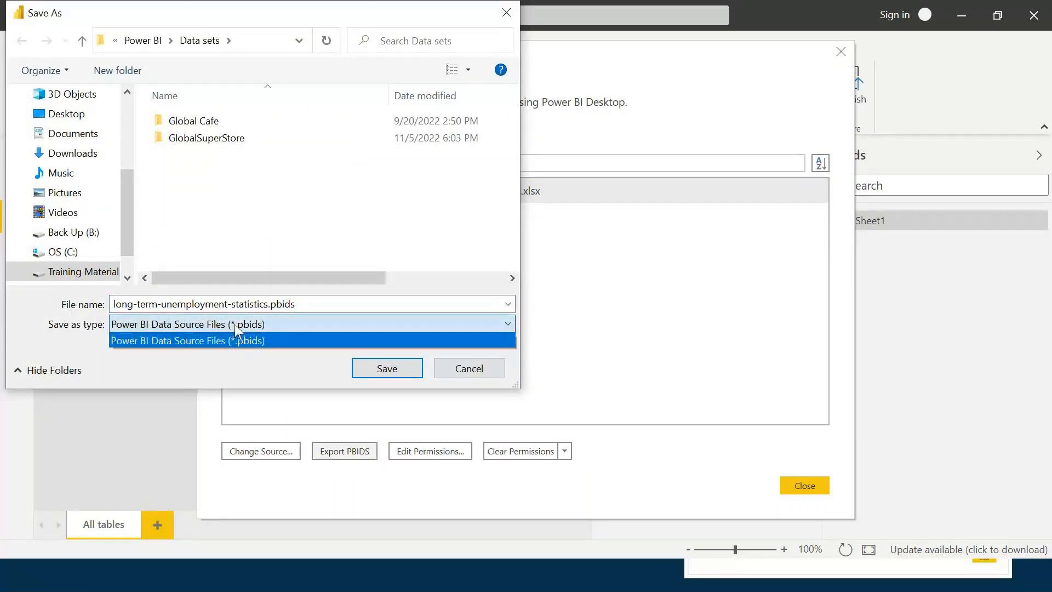
{"action": "left_click", "coordinate": [235, 325]}
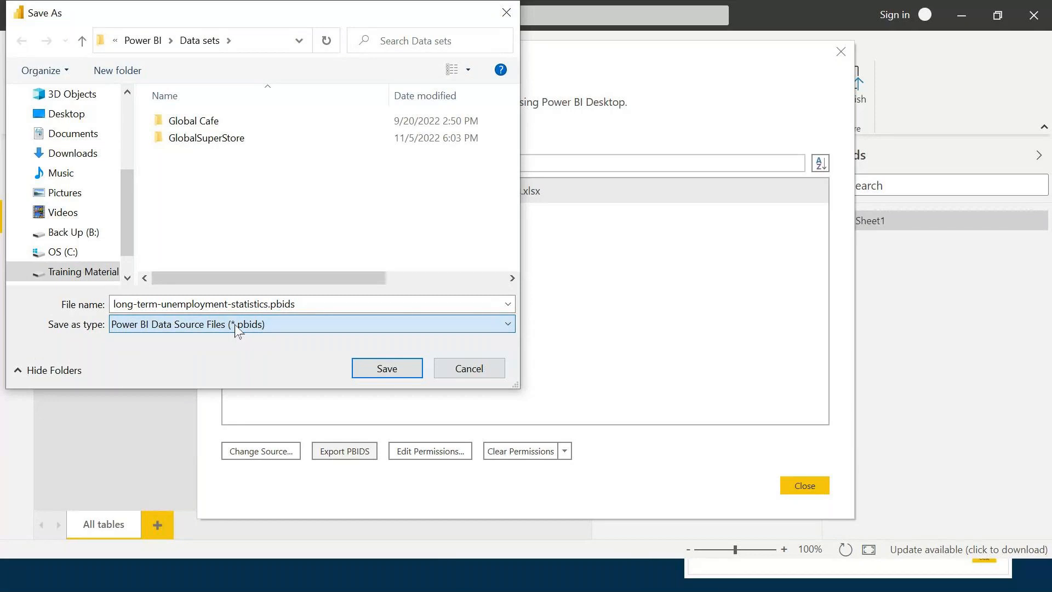
{"action": "left_click", "coordinate": [389, 375]}
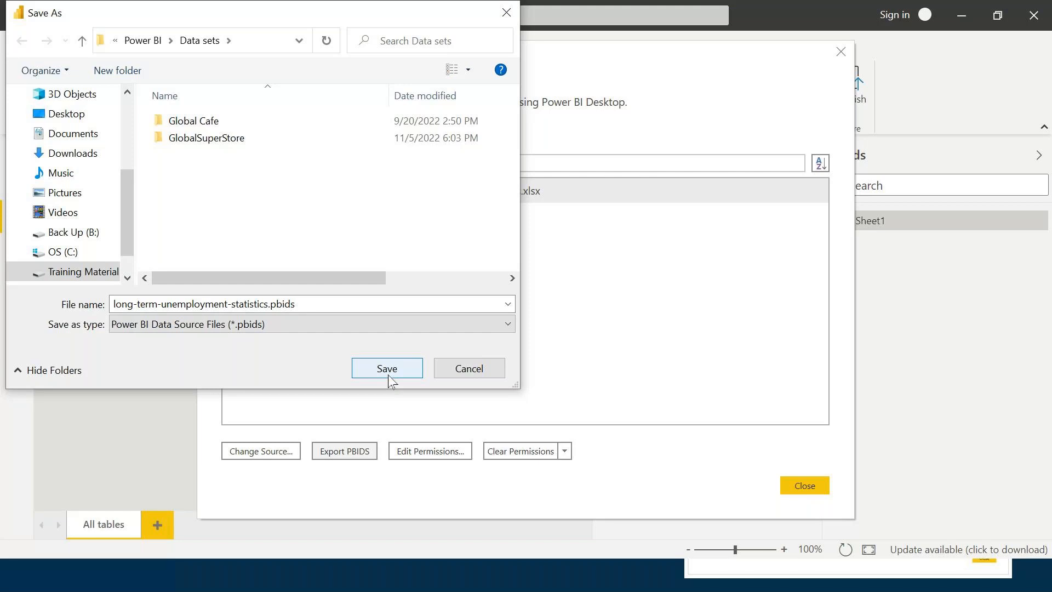
{"action": "left_click", "coordinate": [484, 372]}
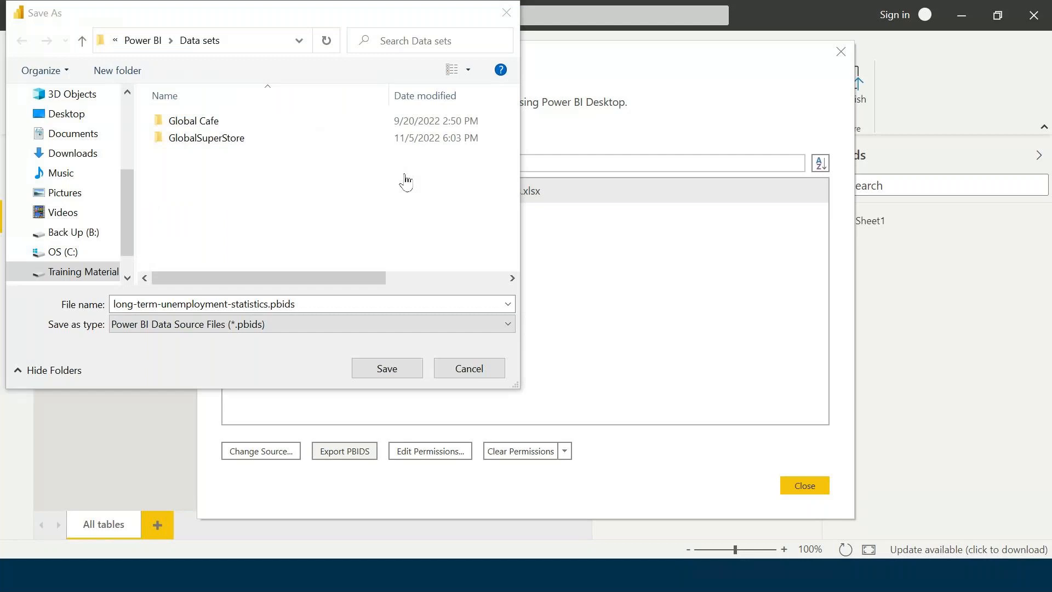
Save long-term-unemployment-statistics.pbids into the Data sets folder, then reopen Export PBIDS to check it.
{"action": "left_click", "coordinate": [386, 367]}
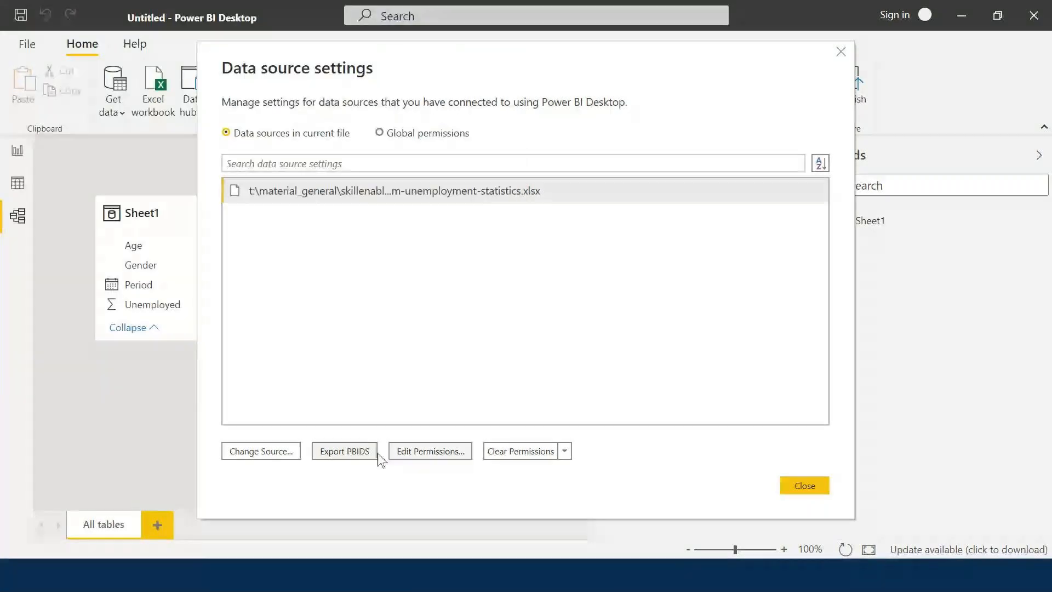
{"action": "left_click", "coordinate": [369, 459]}
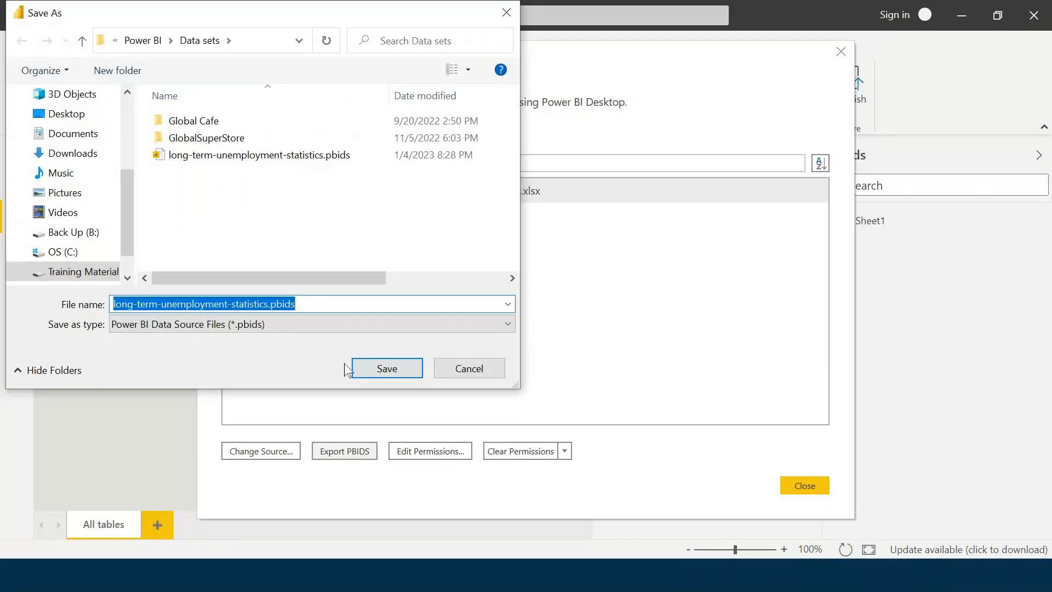
Confirm long-term-unemployment-statistics.pbids is in Data sets, then cancel the export and close data source settings.
{"action": "left_click", "coordinate": [311, 156]}
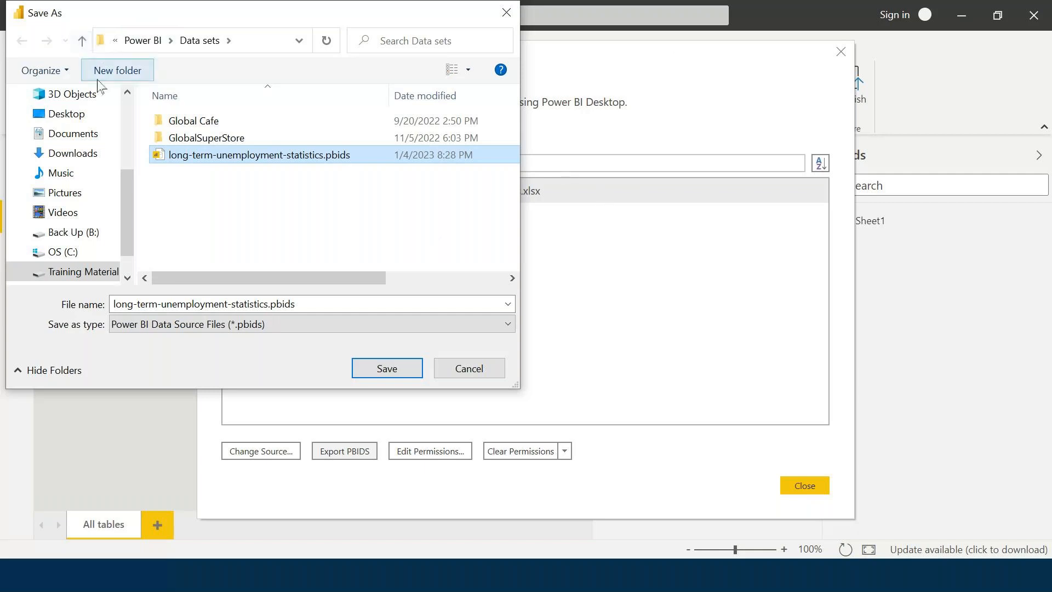
{"action": "left_click_drag", "start_coordinate": [29, 20], "coordinate": [335, 181]}
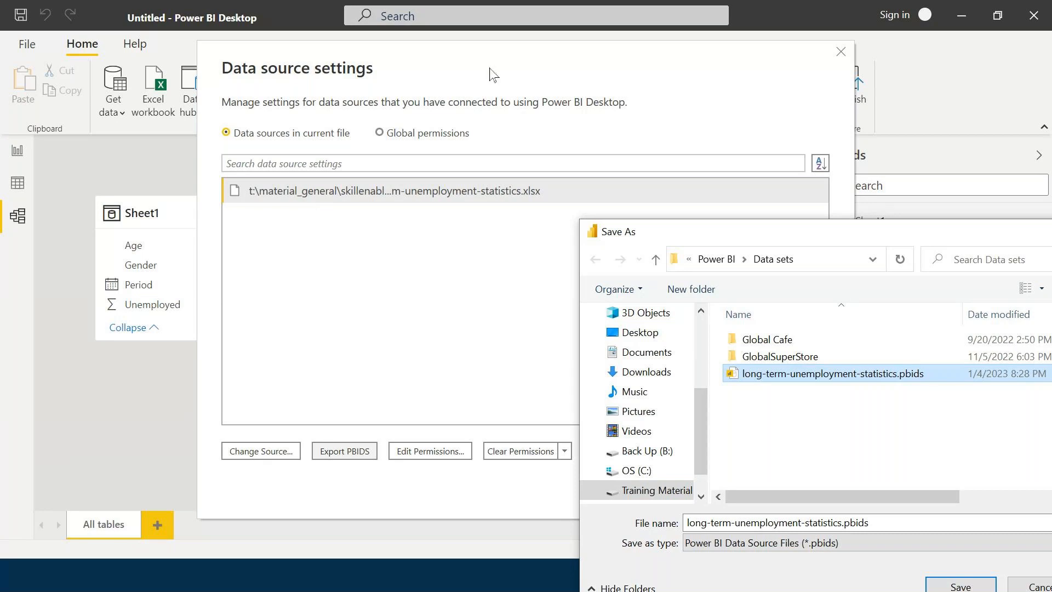
{"action": "left_click_drag", "start_coordinate": [678, 231], "coordinate": [310, 134]}
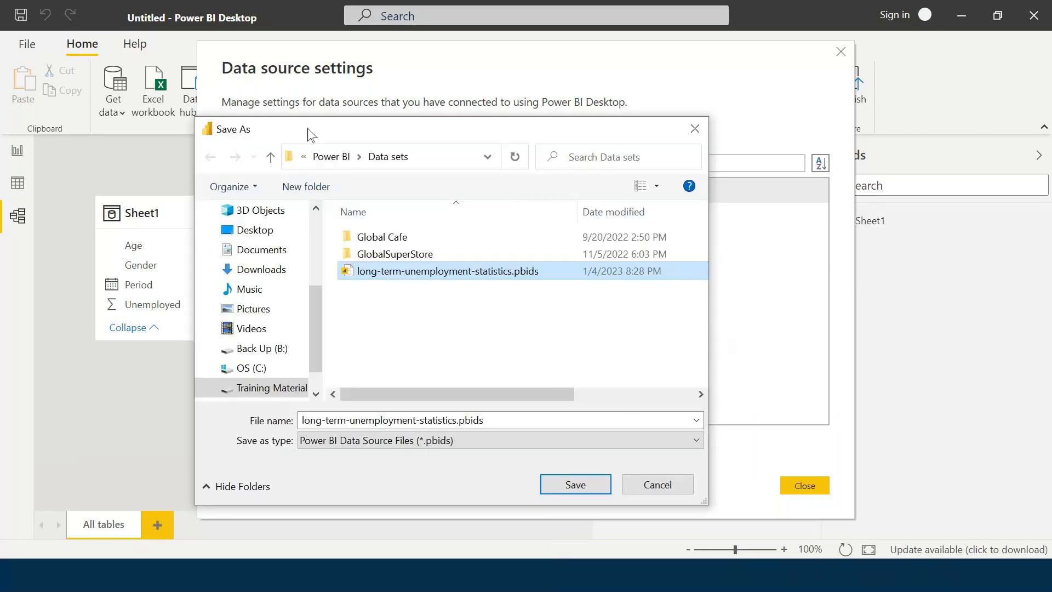
{"action": "left_click", "coordinate": [658, 484]}
{"action": "left_click", "coordinate": [806, 493]}
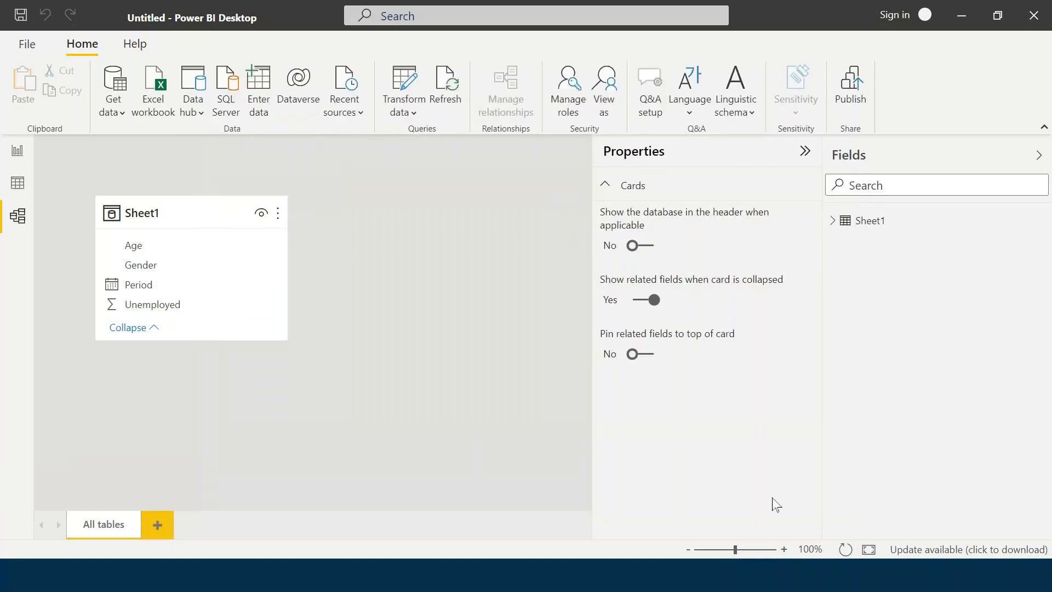
From the desktop, open the Data sets folder and launch long-term-unemployment-statistics.pbids in Power BI Desktop.
{"action": "key", "text": "super+d"}
{"action": "double_click", "coordinate": [22, 52]}
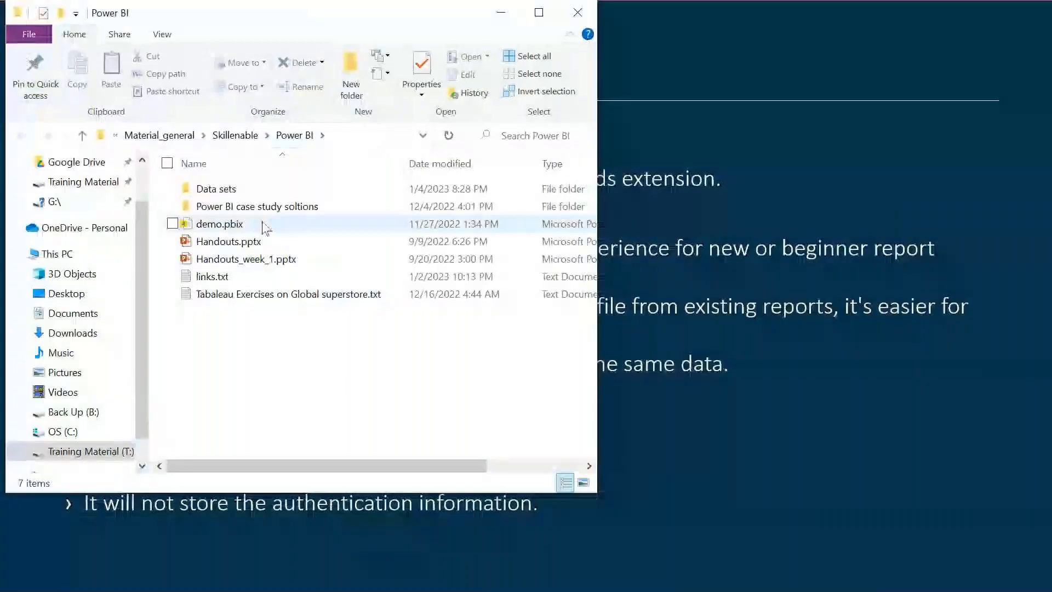
{"action": "double_click", "coordinate": [257, 189]}
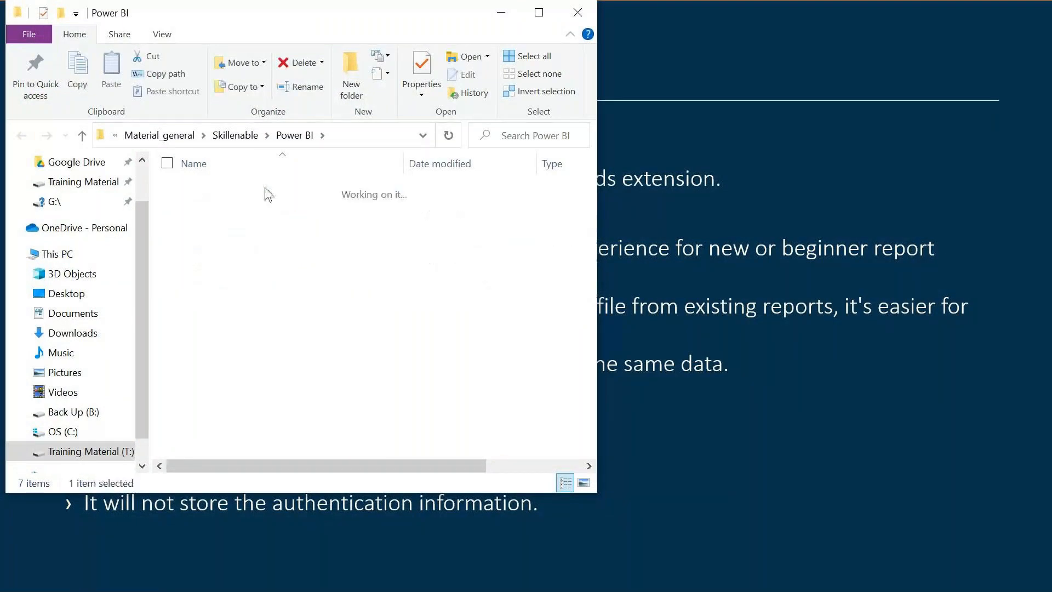
{"action": "double_click", "coordinate": [281, 242]}
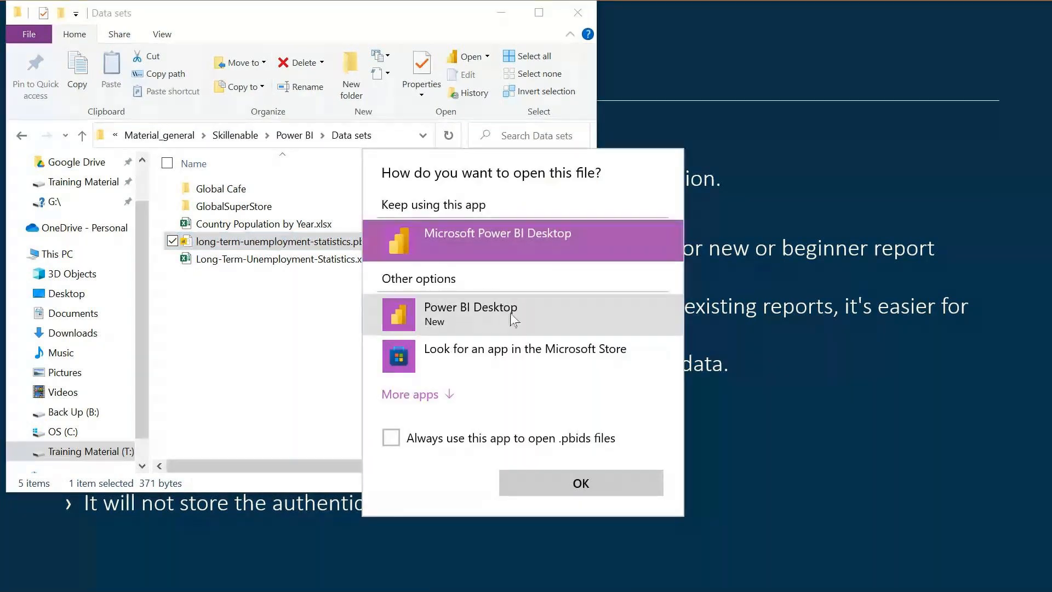
{"action": "left_click", "coordinate": [576, 484]}
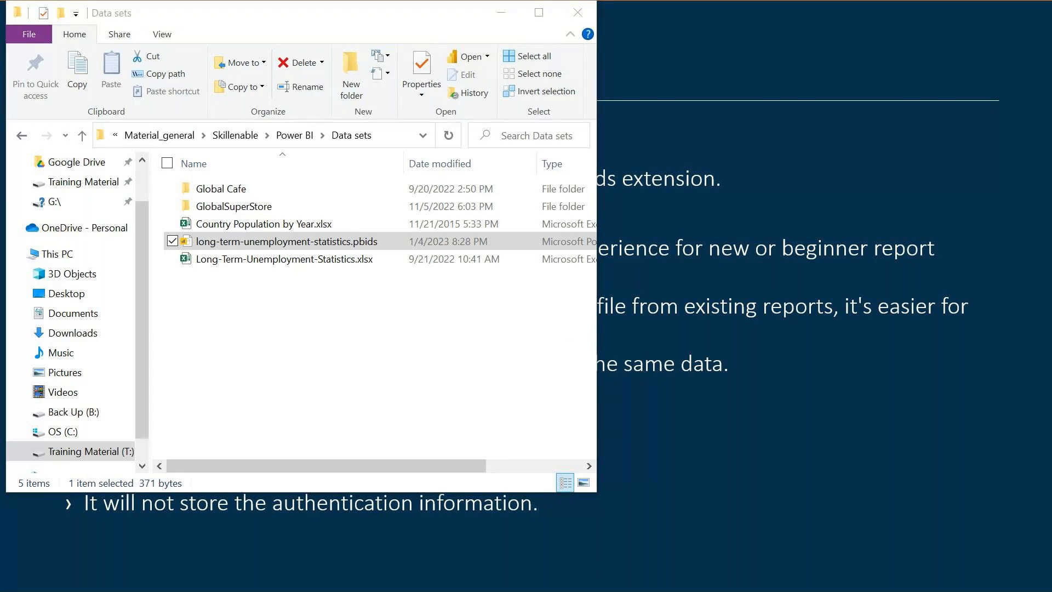
Switch to the new Untitled Power BI Desktop window from the taskbar.
{"action": "key", "text": "super"}
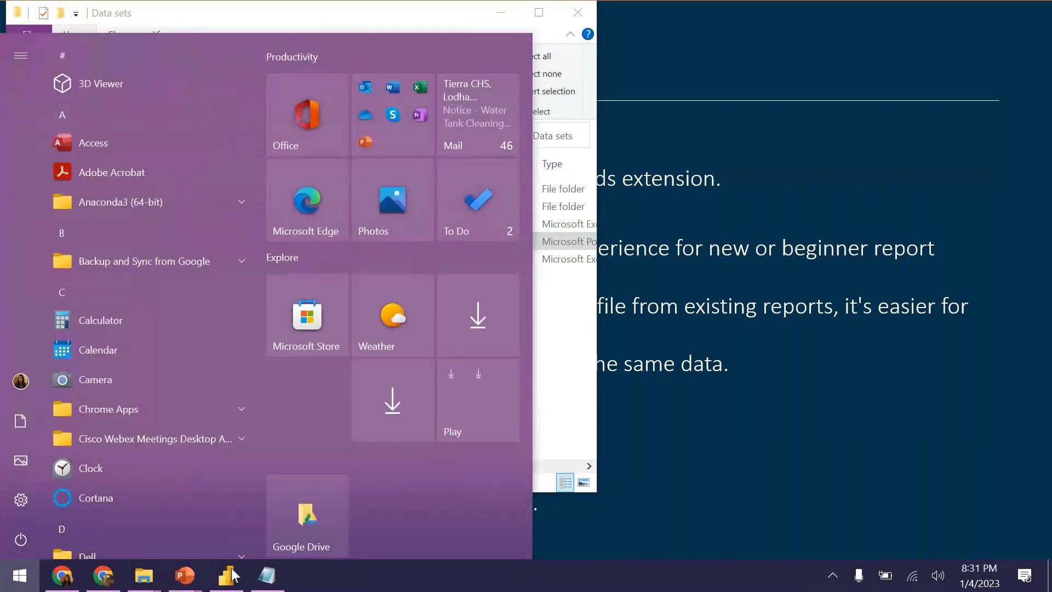
{"action": "mouse_move", "coordinate": [228, 586]}
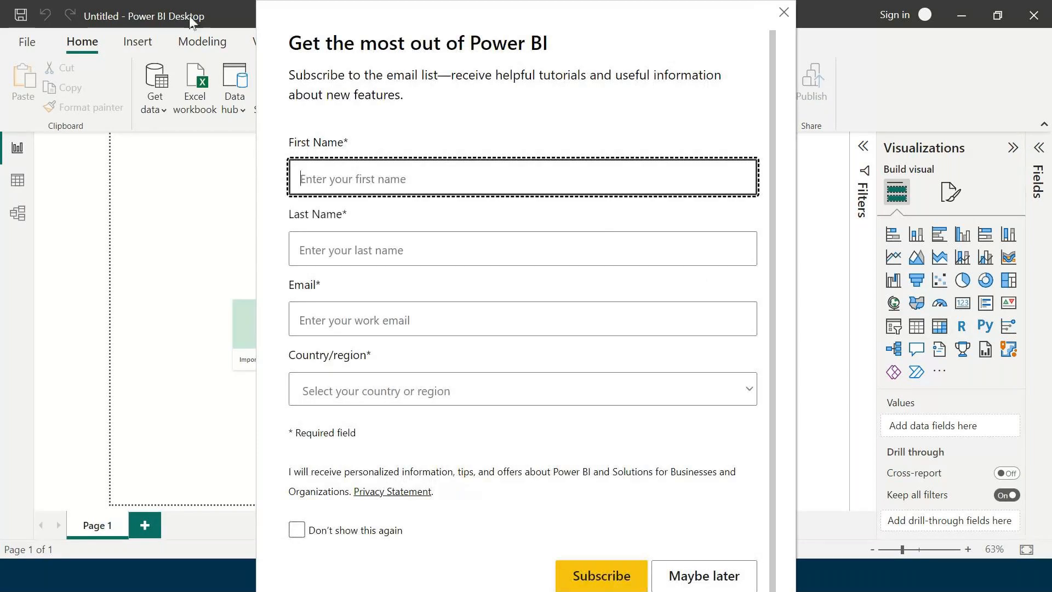
Dismiss the email subscription prompt with Maybe later and close the thank-you message.
{"action": "left_click", "coordinate": [83, 170]}
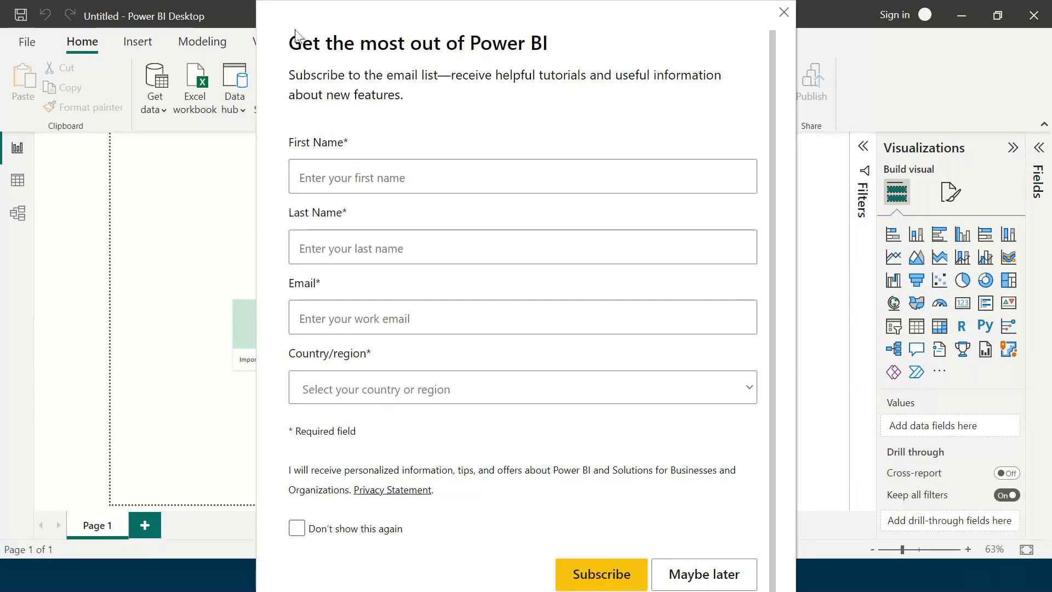
{"action": "left_click", "coordinate": [696, 573]}
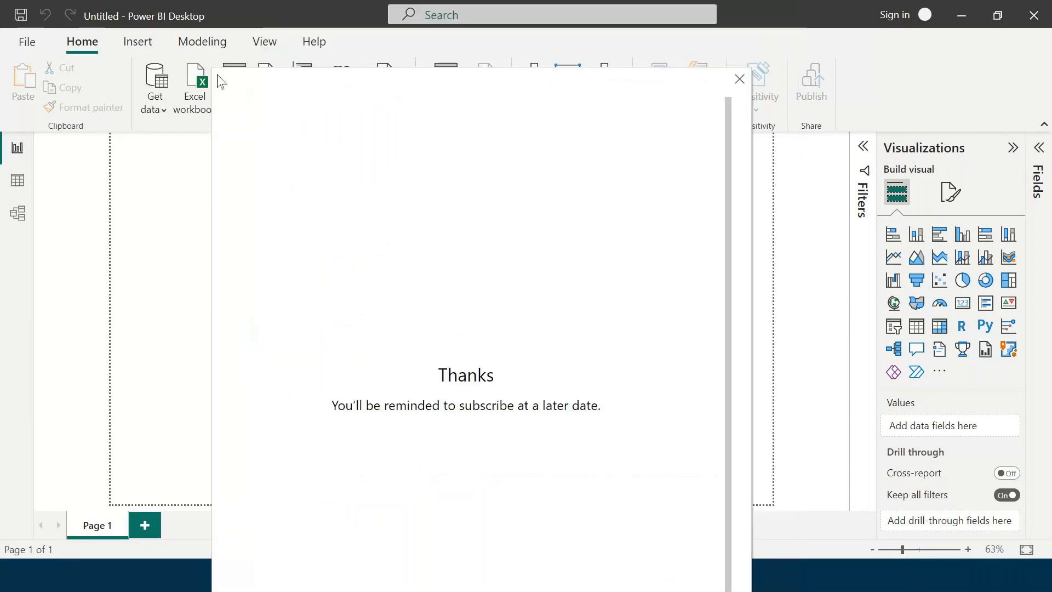
{"action": "left_click", "coordinate": [642, 190]}
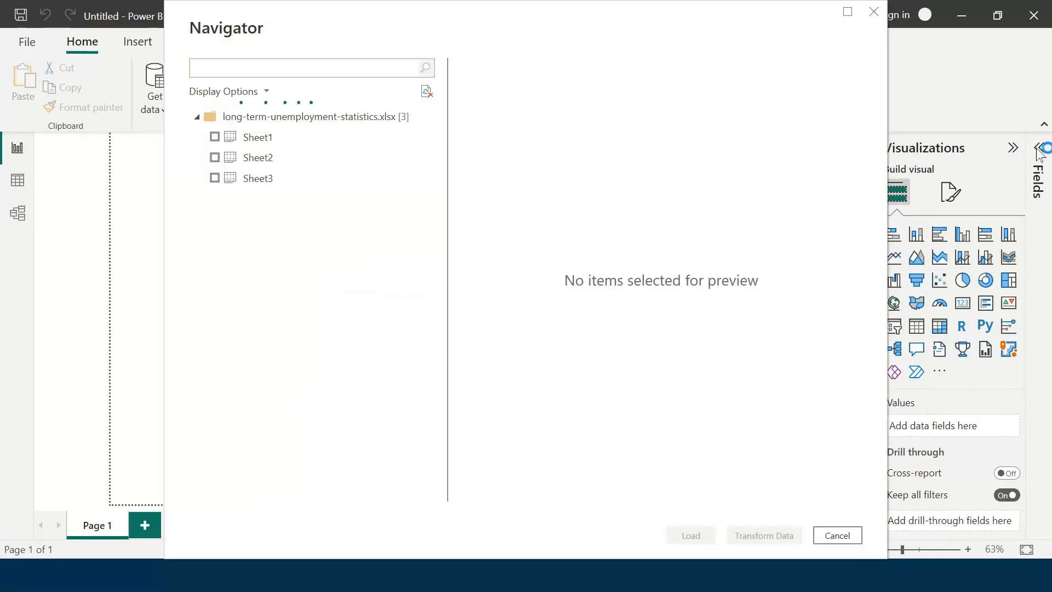
Tick Sheet1 from long-term-unemployment-statistics.xlsx in the Navigator and load it.
{"action": "left_click", "coordinate": [226, 141]}
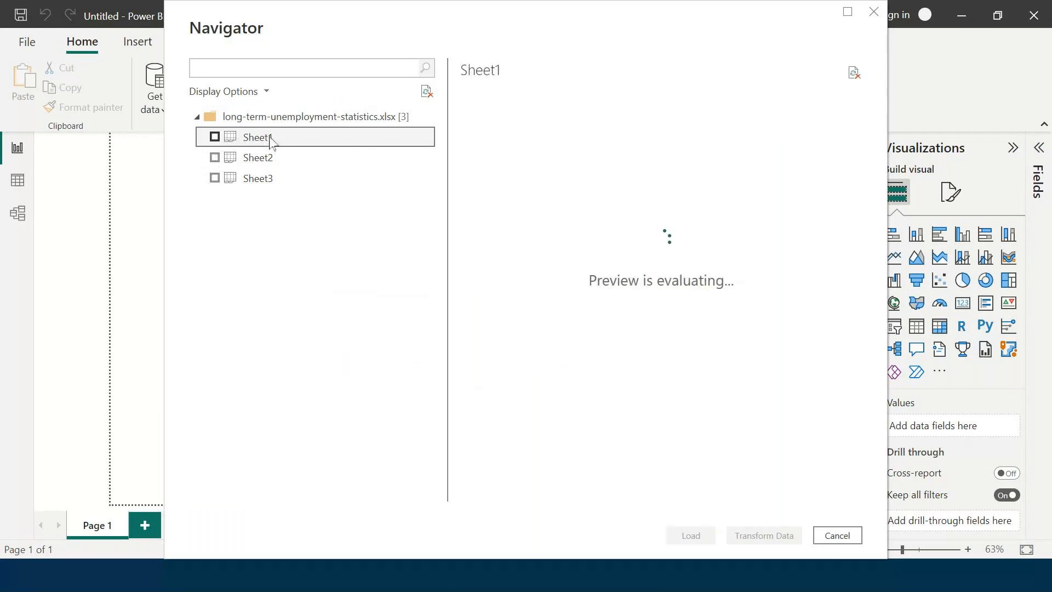
{"action": "left_click", "coordinate": [214, 137]}
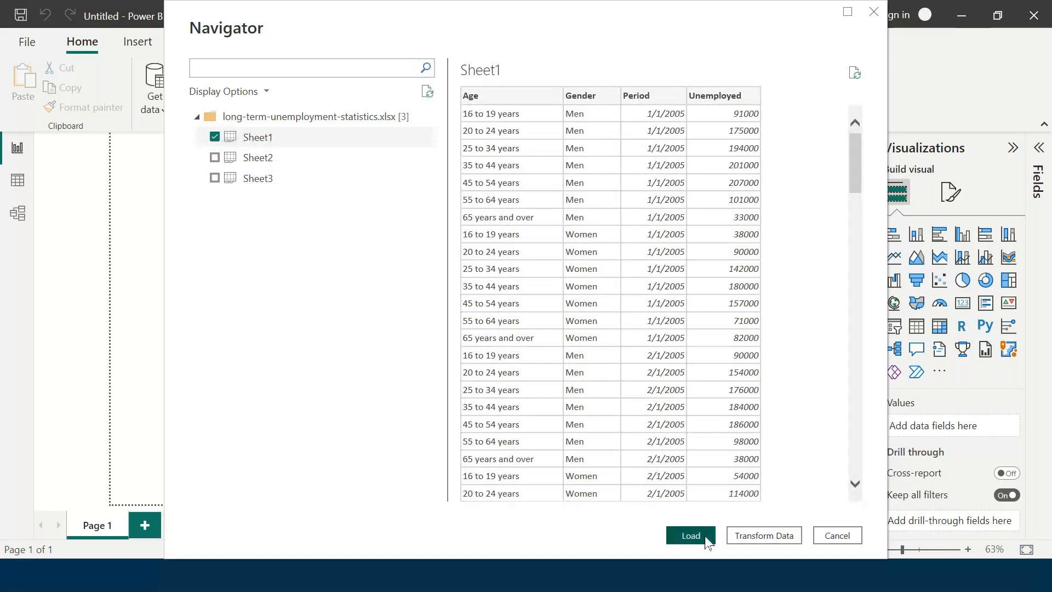
{"action": "left_click", "coordinate": [692, 536]}
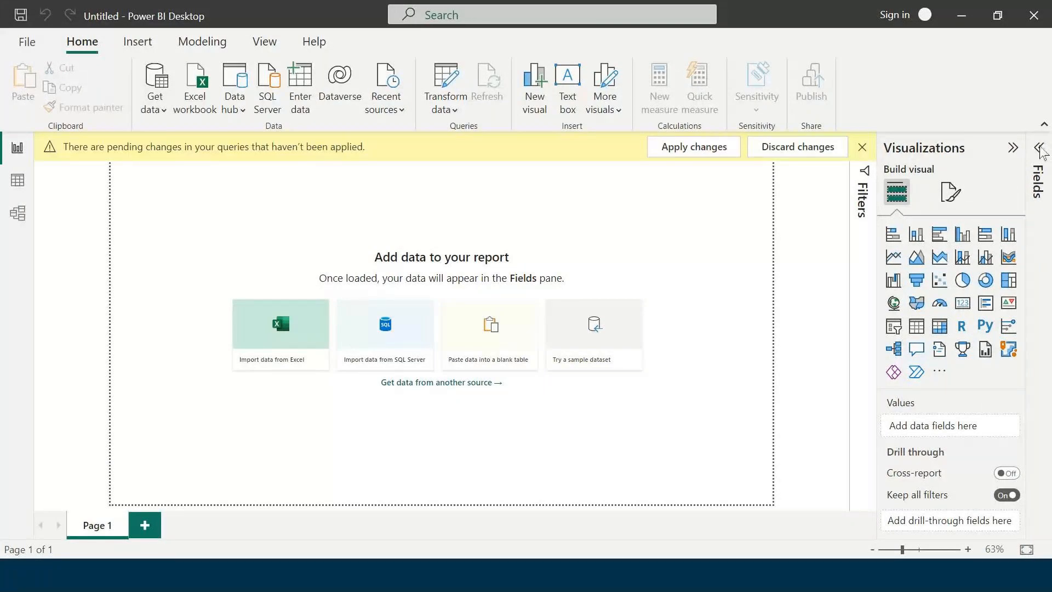
Expand the Fields pane to see Sheet1, then close Power BI Desktop without saving.
{"action": "left_click", "coordinate": [1039, 149]}
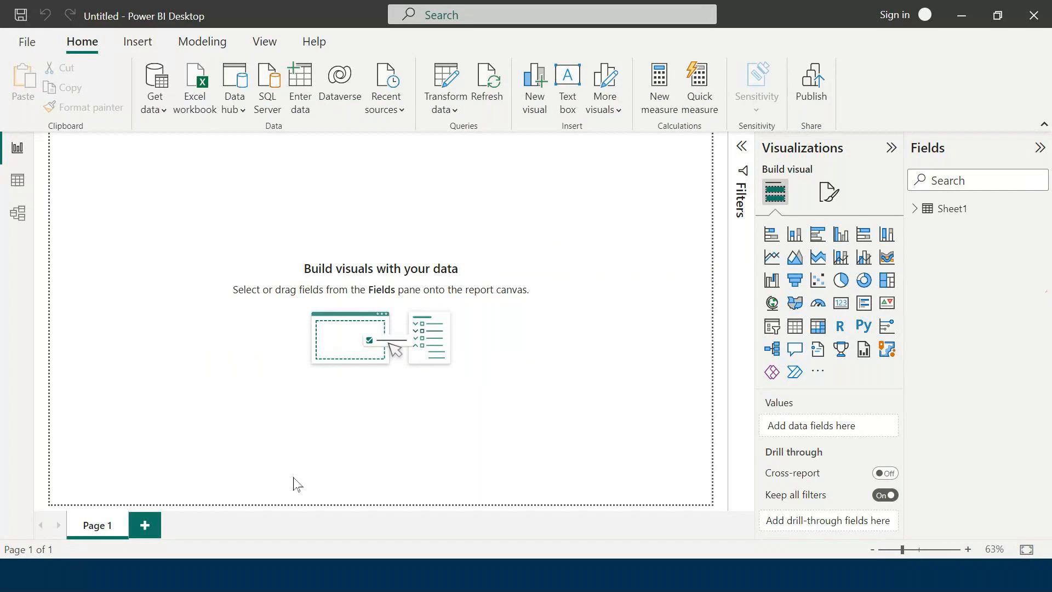
{"action": "left_click", "coordinate": [1035, 18]}
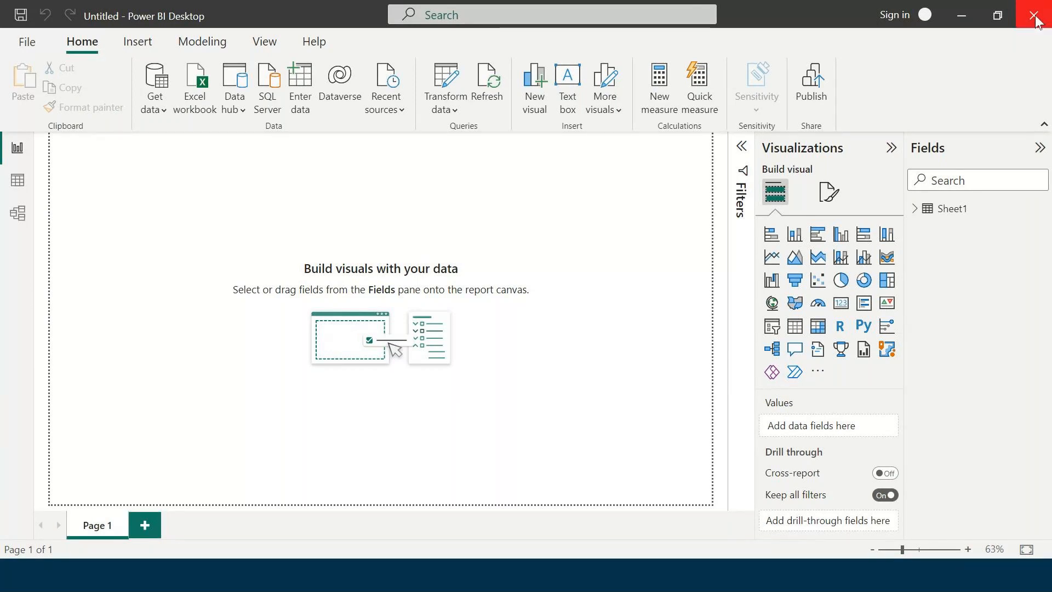
{"action": "left_click", "coordinate": [603, 315]}
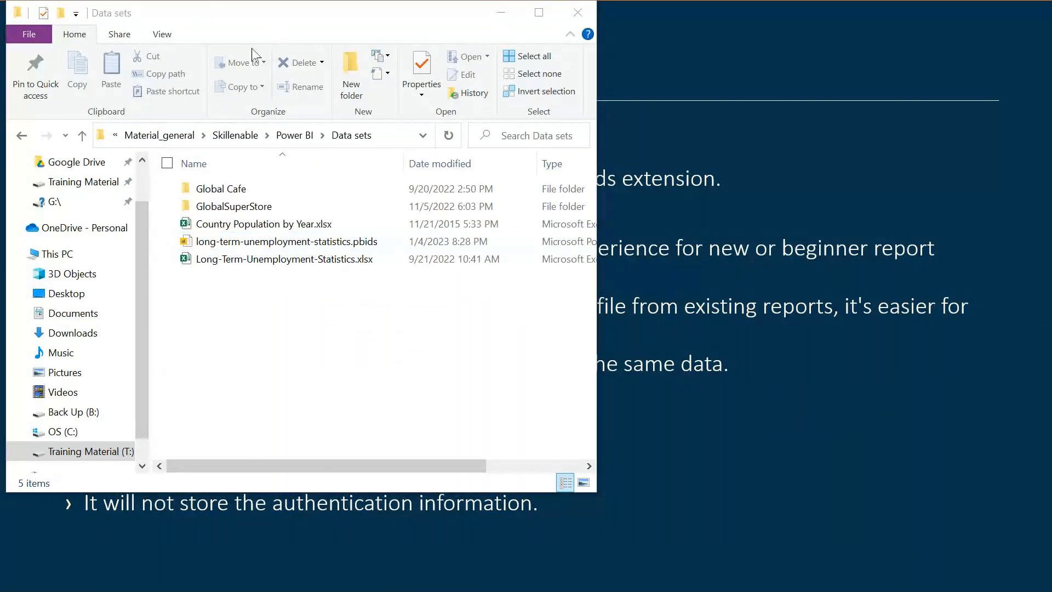
Select the .pbids file, move the Data sets Explorer window aside, then close it.
{"action": "left_click", "coordinate": [379, 244]}
{"action": "left_click", "coordinate": [134, 12]}
{"action": "left_click_drag", "start_coordinate": [134, 12], "coordinate": [457, 87]}
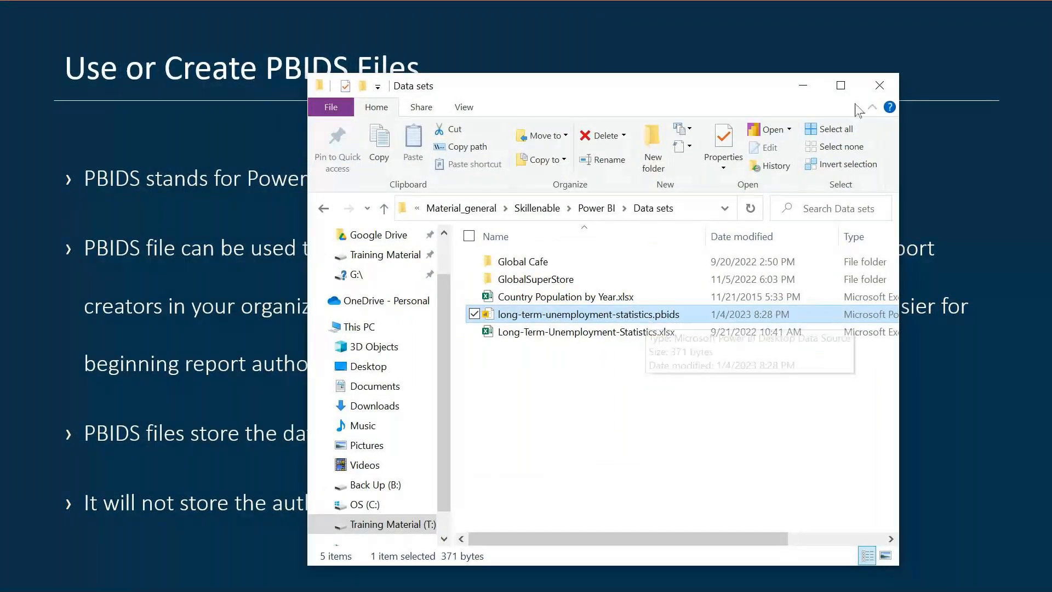
{"action": "left_click", "coordinate": [878, 87]}
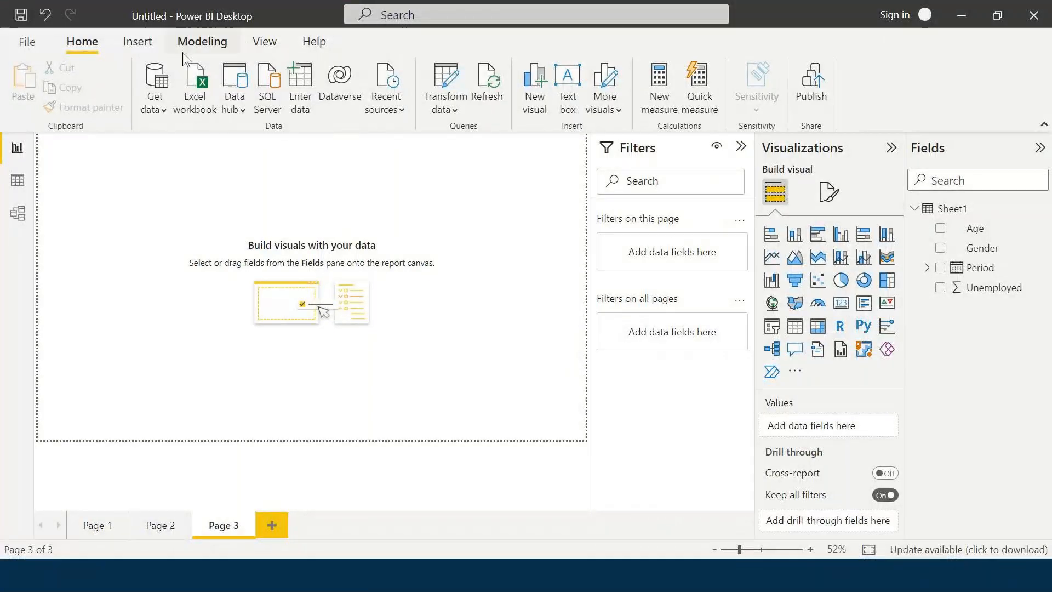
Import 2018_sales.csv from the Global Cafe folder as a Text/CSV source and preview it.
{"action": "left_click", "coordinate": [154, 111]}
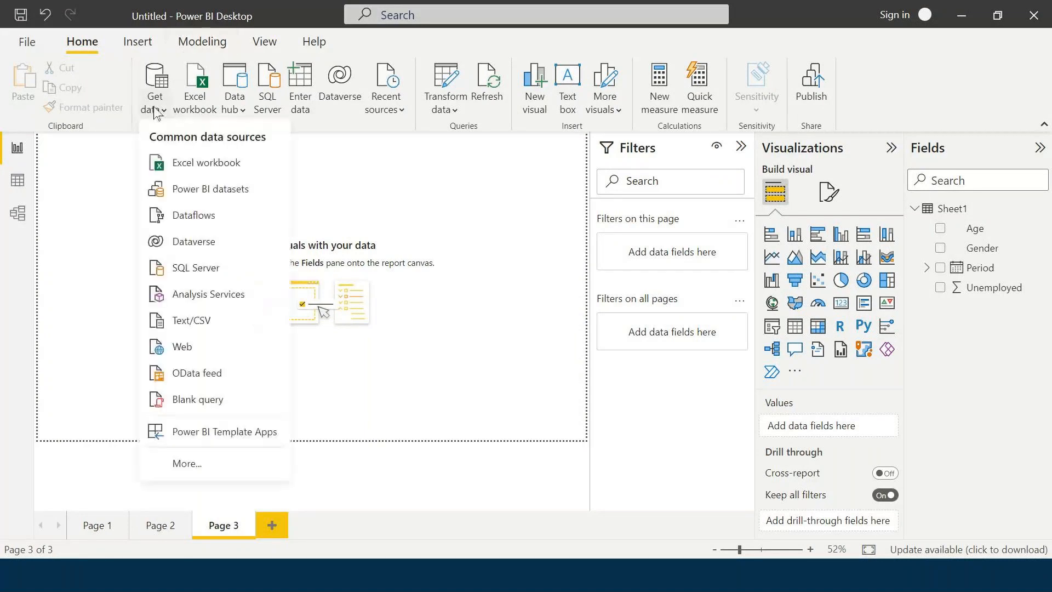
{"action": "left_click", "coordinate": [226, 327]}
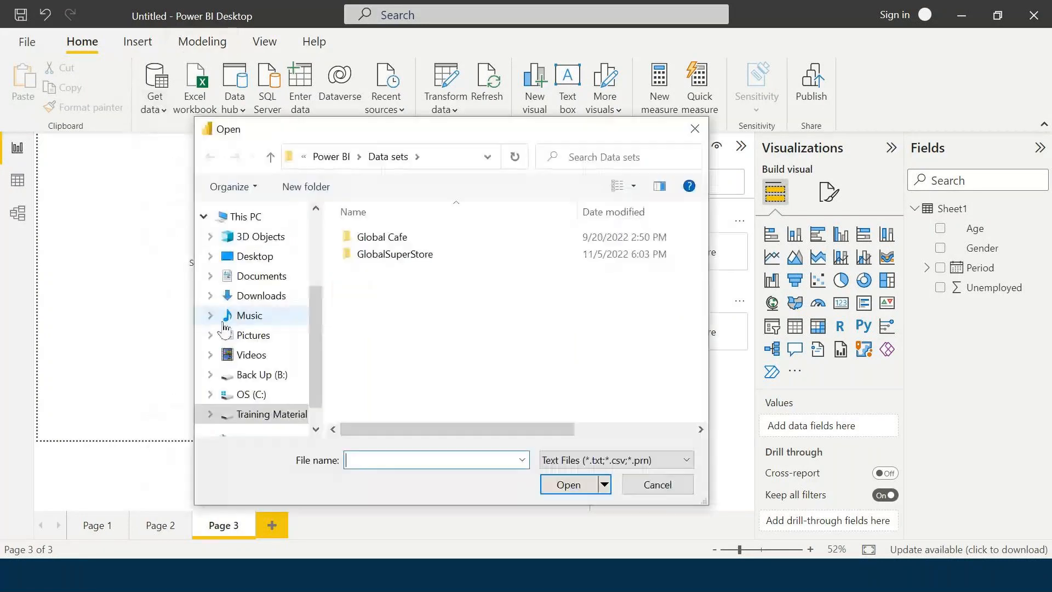
{"action": "double_click", "coordinate": [384, 236]}
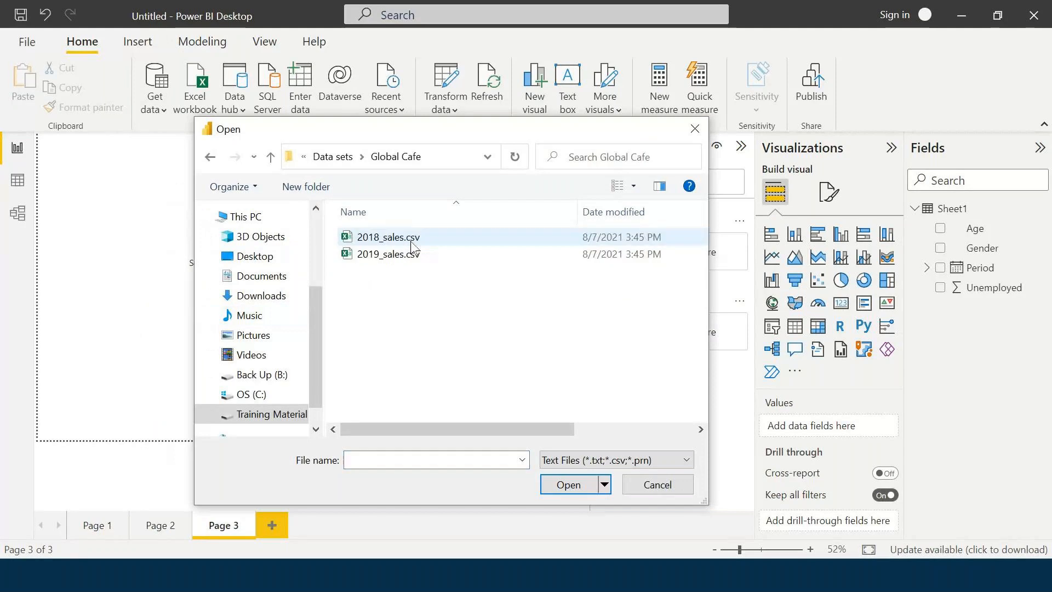
{"action": "left_click", "coordinate": [412, 242]}
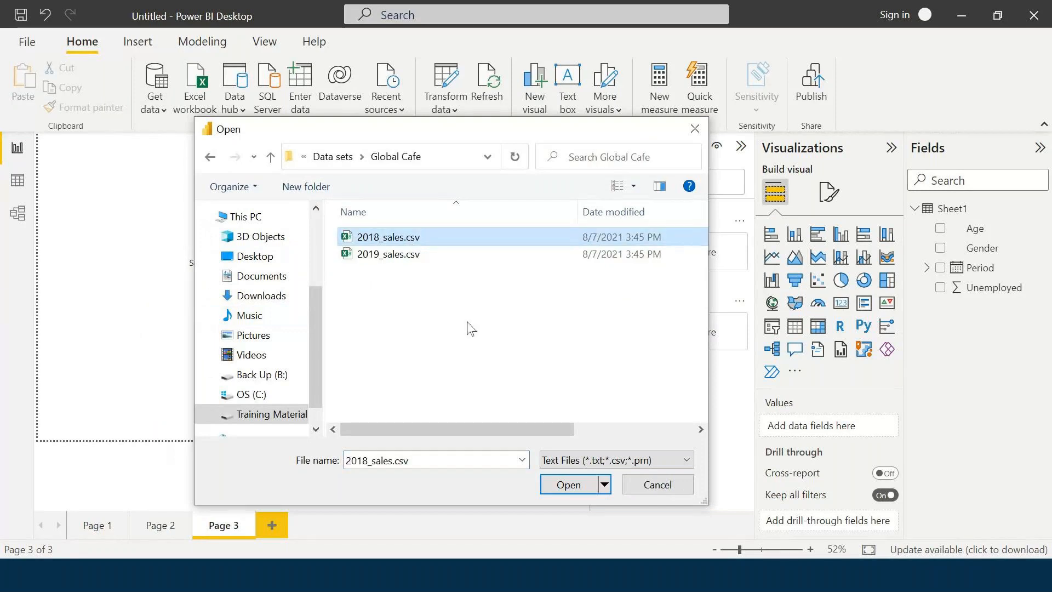
{"action": "left_click", "coordinate": [568, 487]}
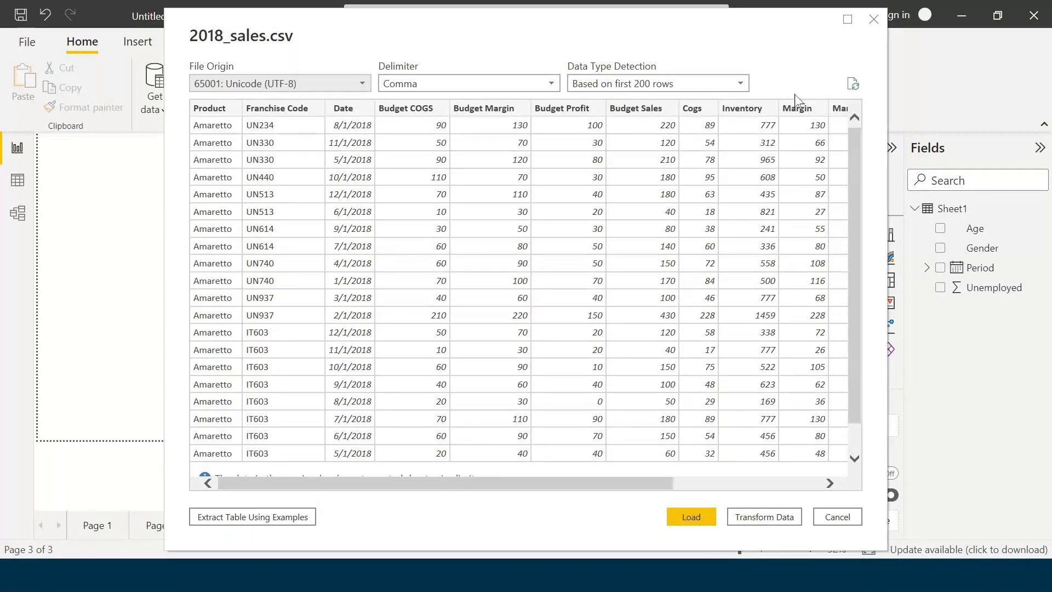
Choose Transform Data to edit the 2018_sales query in Power Query Editor.
{"action": "left_click", "coordinate": [754, 518]}
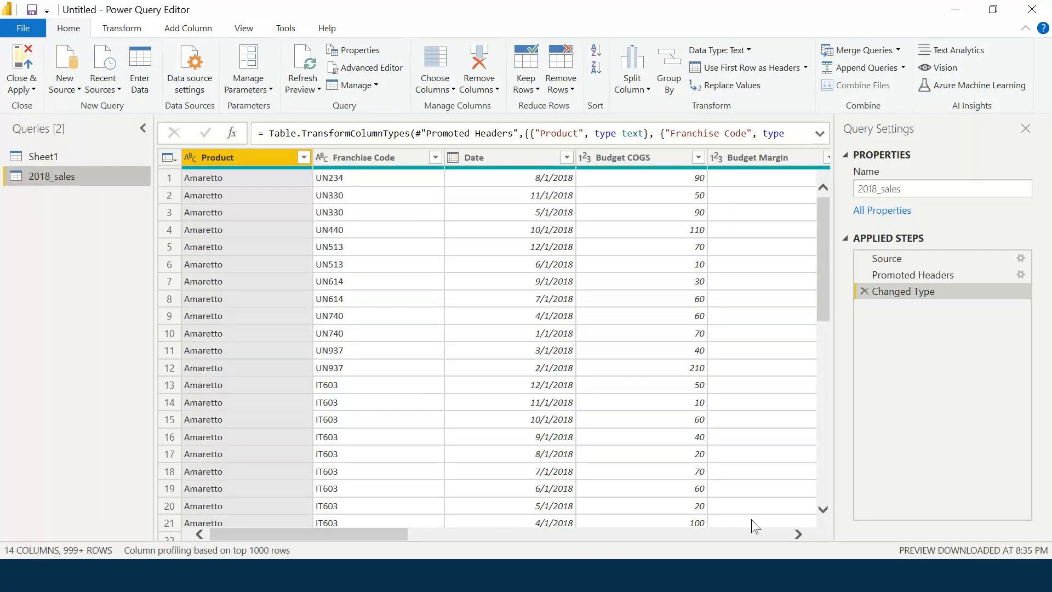
{"action": "left_click", "coordinate": [431, 36]}
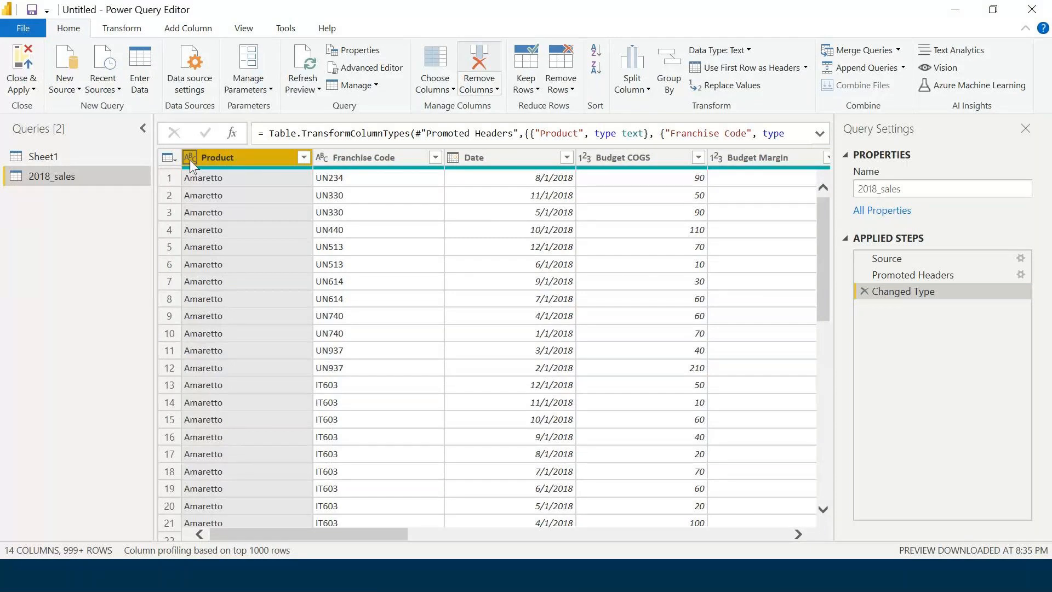
{"action": "scroll", "coordinate": [626, 321], "scroll_direction": "down", "scroll_amount": 5}
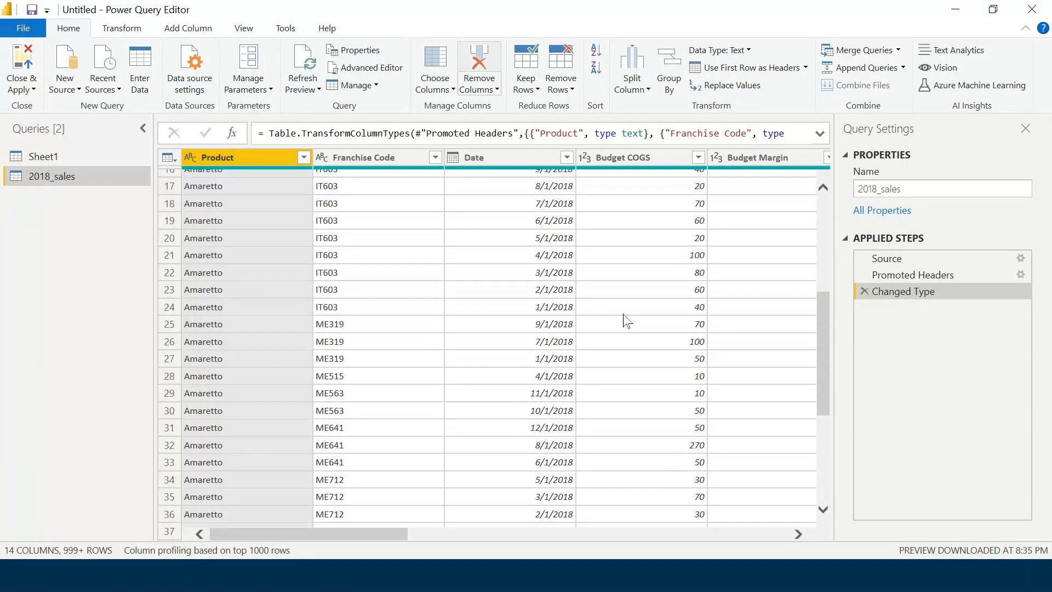
{"action": "scroll", "coordinate": [627, 321], "scroll_direction": "up", "scroll_amount": 2}
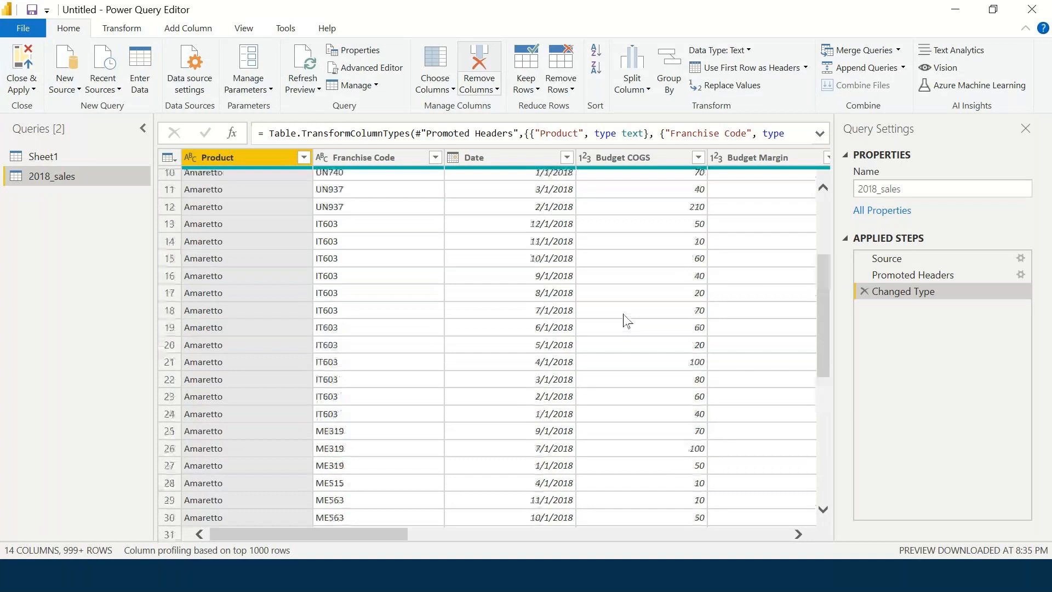
{"action": "scroll", "coordinate": [626, 320], "scroll_direction": "down", "scroll_amount": 7}
{"action": "scroll", "coordinate": [627, 321], "scroll_direction": "up", "scroll_amount": 10}
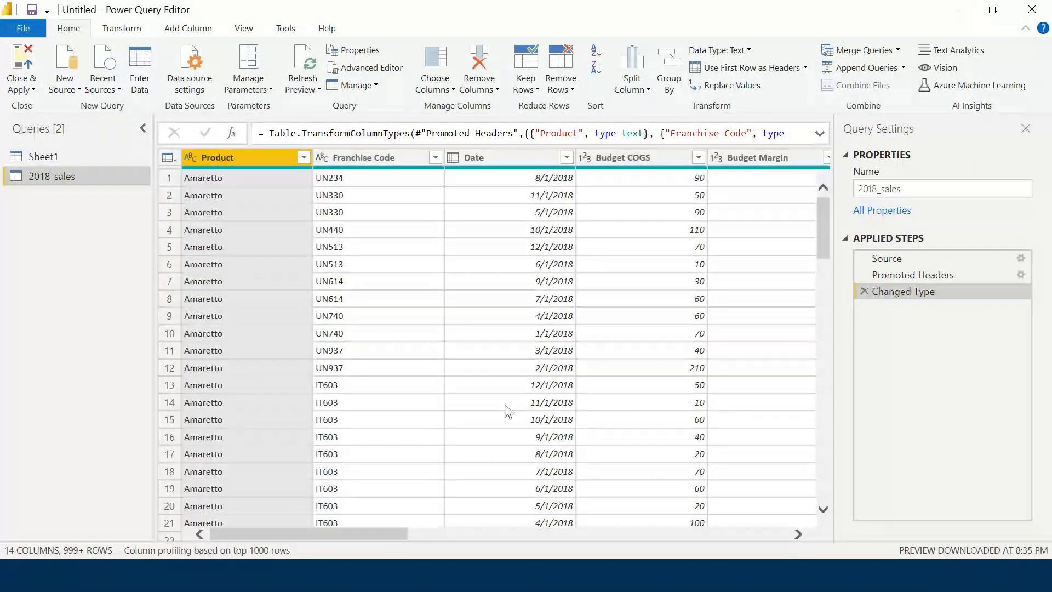
Show the data type choices from the ABC icon on the Product column header.
{"action": "left_click", "coordinate": [190, 157]}
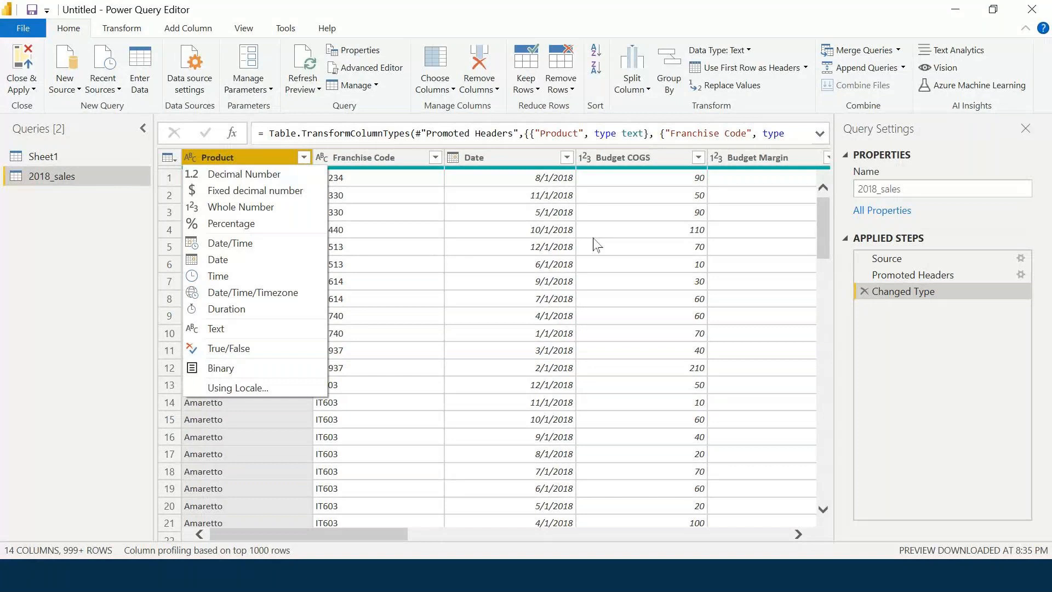
Close the data type menu without a change, keeping Product typed as text.
{"action": "left_click", "coordinate": [80, 384]}
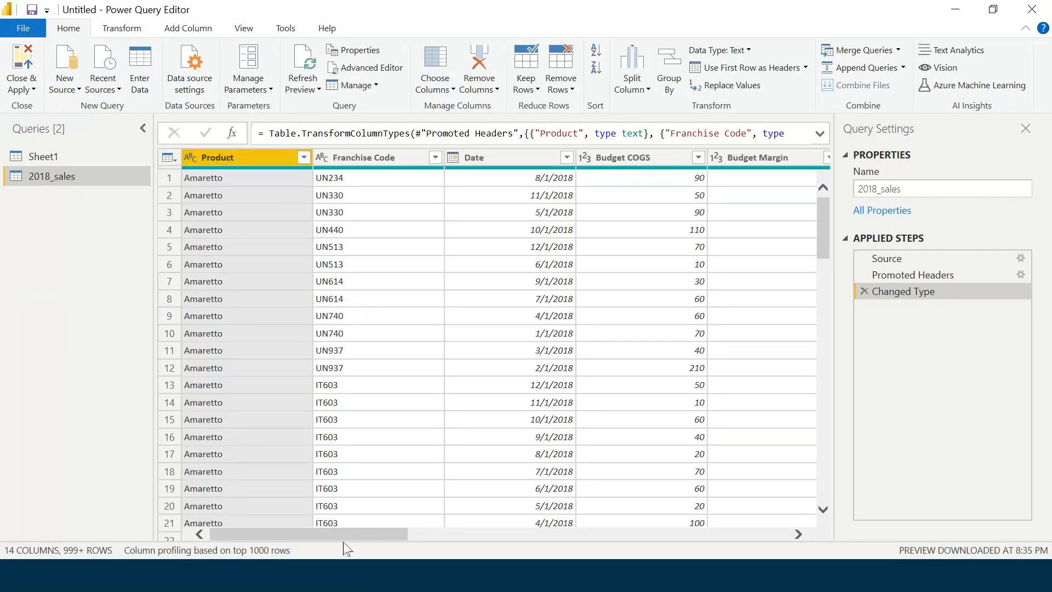
{"action": "left_click_drag", "start_coordinate": [344, 535], "coordinate": [748, 526]}
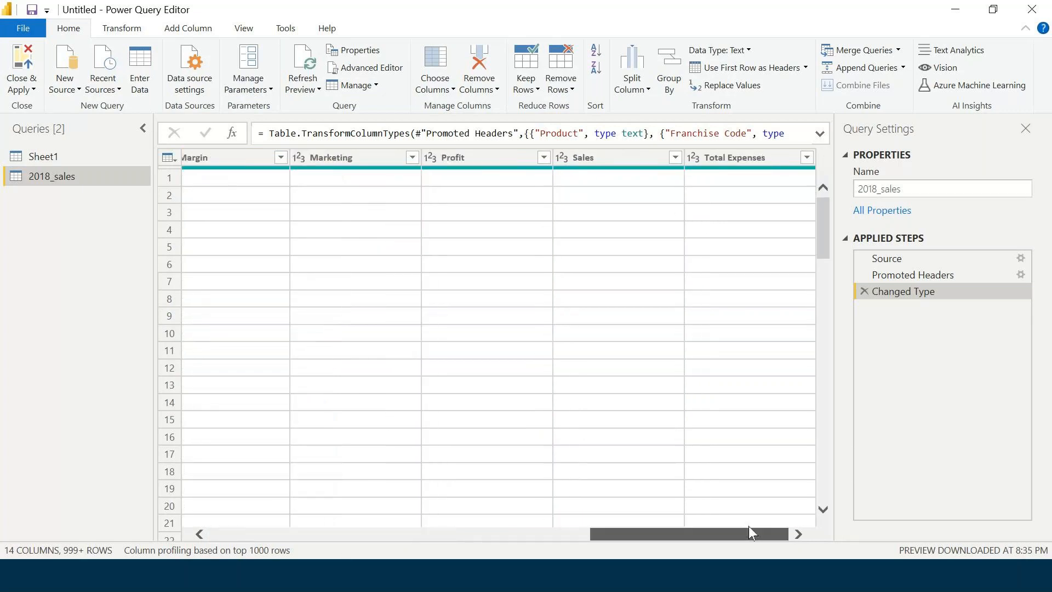
{"action": "left_click_drag", "start_coordinate": [769, 527], "coordinate": [258, 548]}
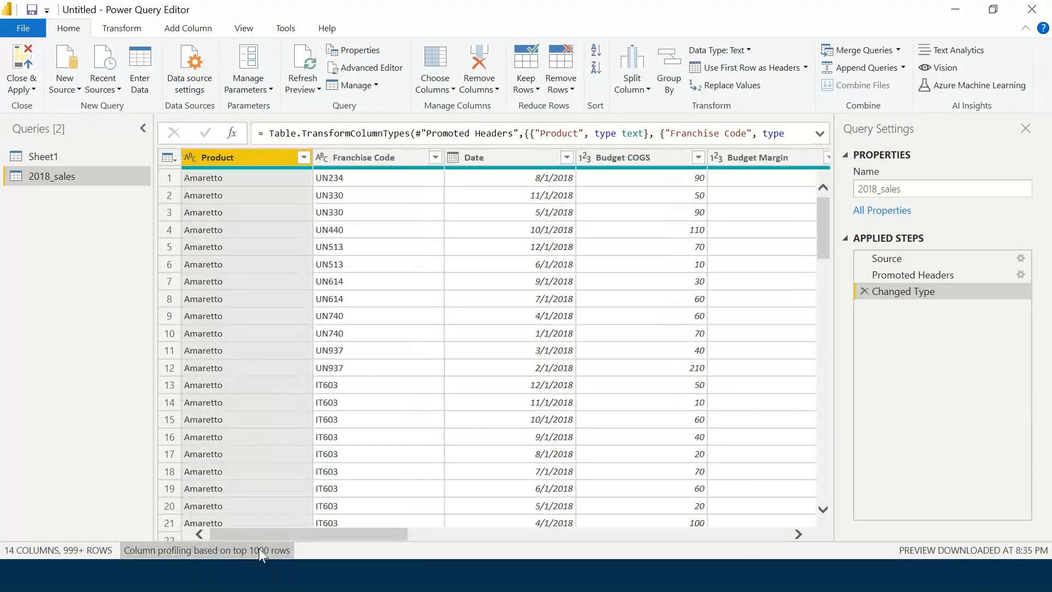
{"action": "left_click_drag", "start_coordinate": [281, 540], "coordinate": [312, 543]}
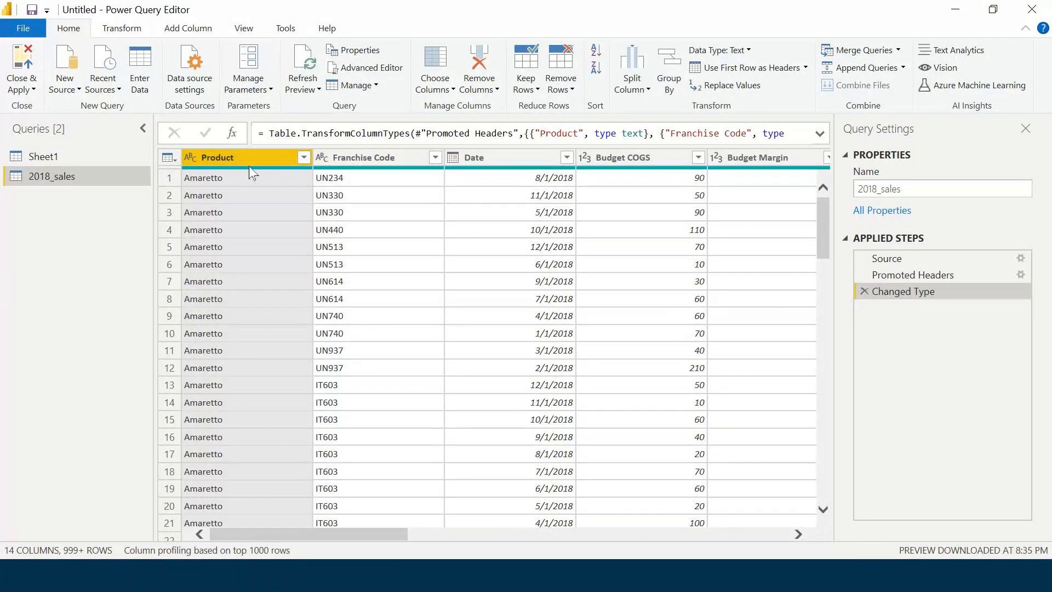
{"action": "mouse_move", "coordinate": [251, 172]}
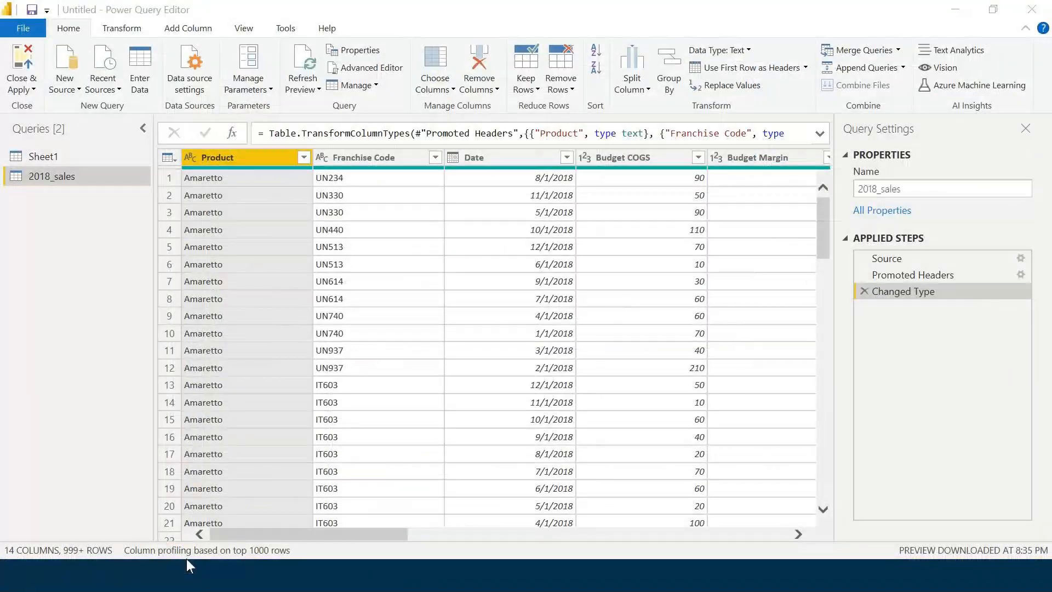
Switch column profiling from the top 1000 rows to the entire data set.
{"action": "left_click", "coordinate": [187, 550]}
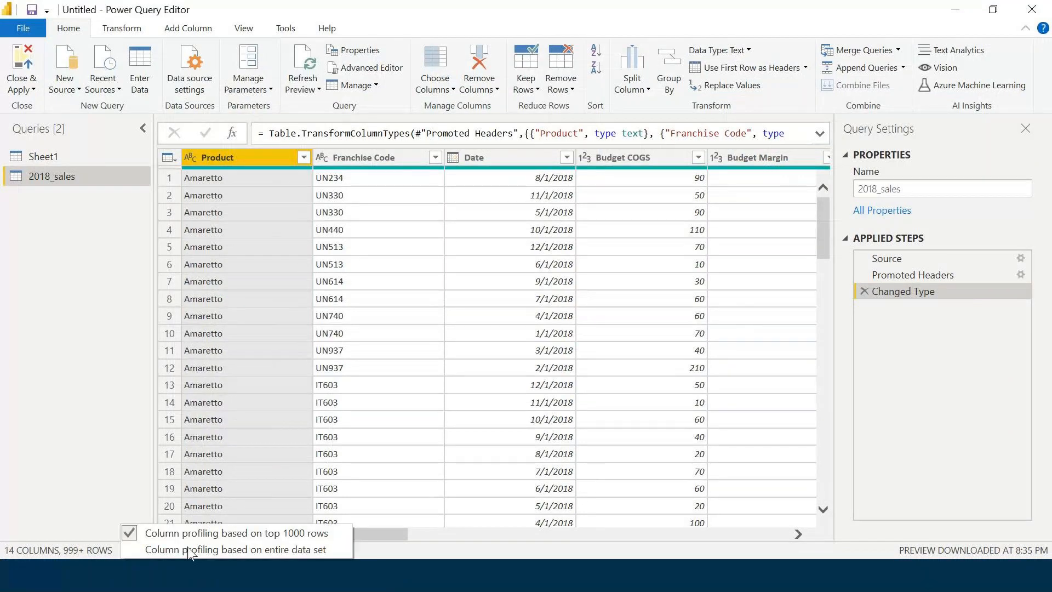
{"action": "left_click", "coordinate": [337, 550]}
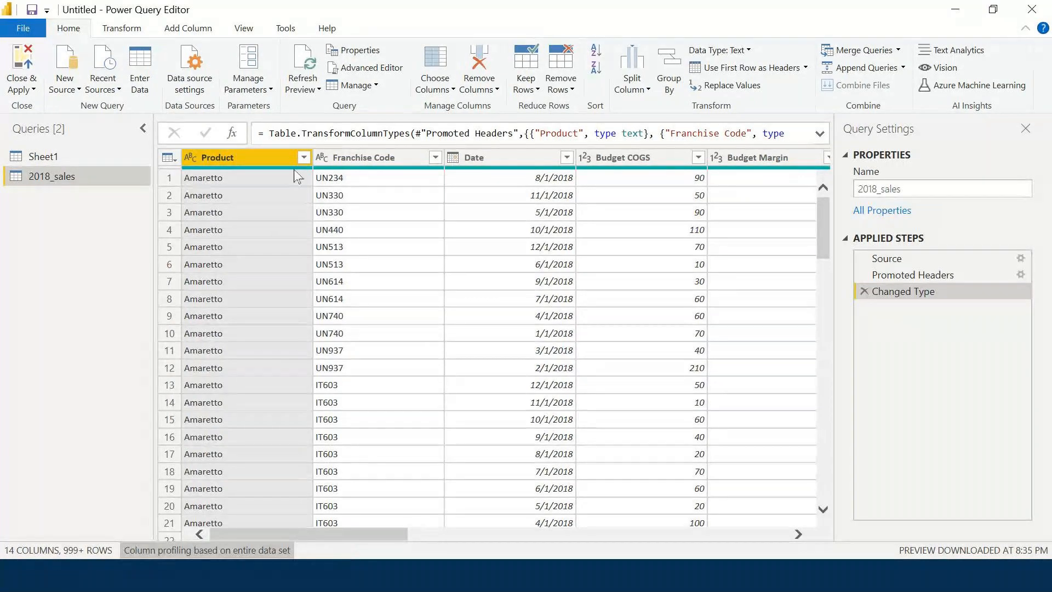
{"action": "mouse_move", "coordinate": [297, 174]}
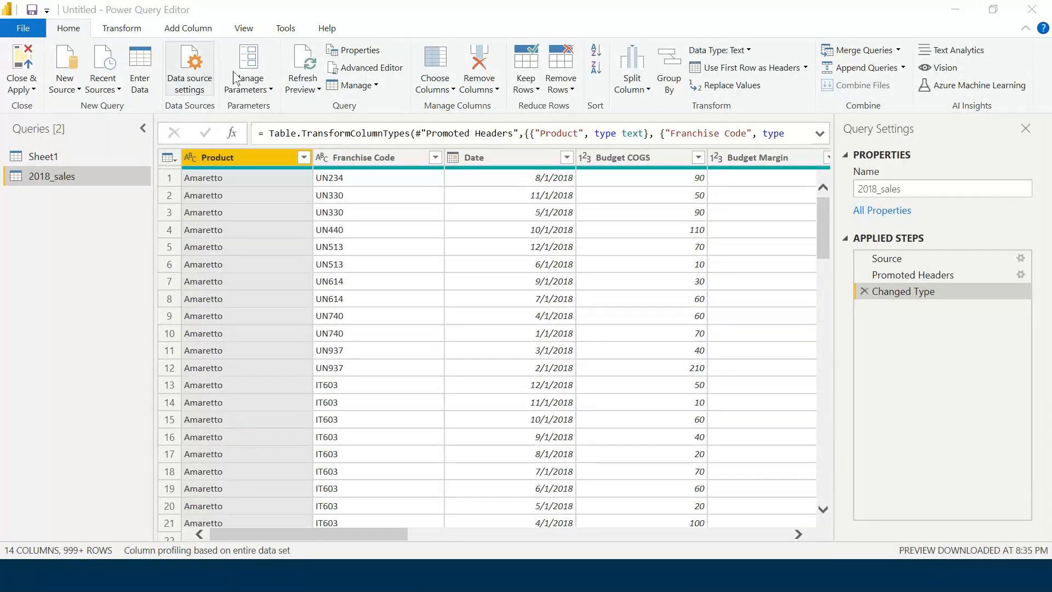
{"action": "left_click", "coordinate": [245, 34]}
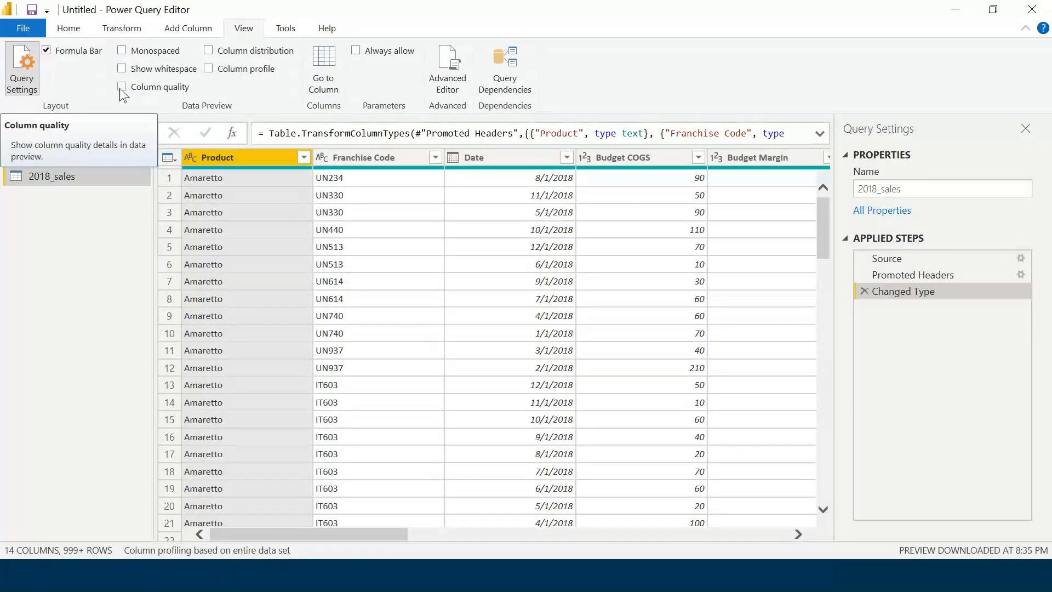
{"action": "left_click", "coordinate": [122, 89]}
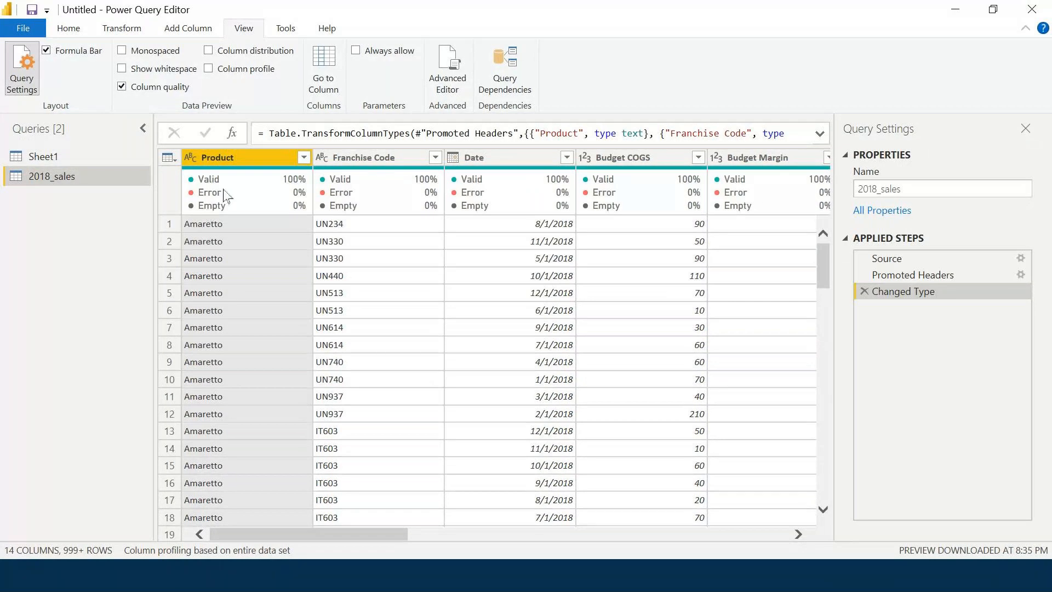
{"action": "left_click_drag", "start_coordinate": [329, 534], "coordinate": [742, 536]}
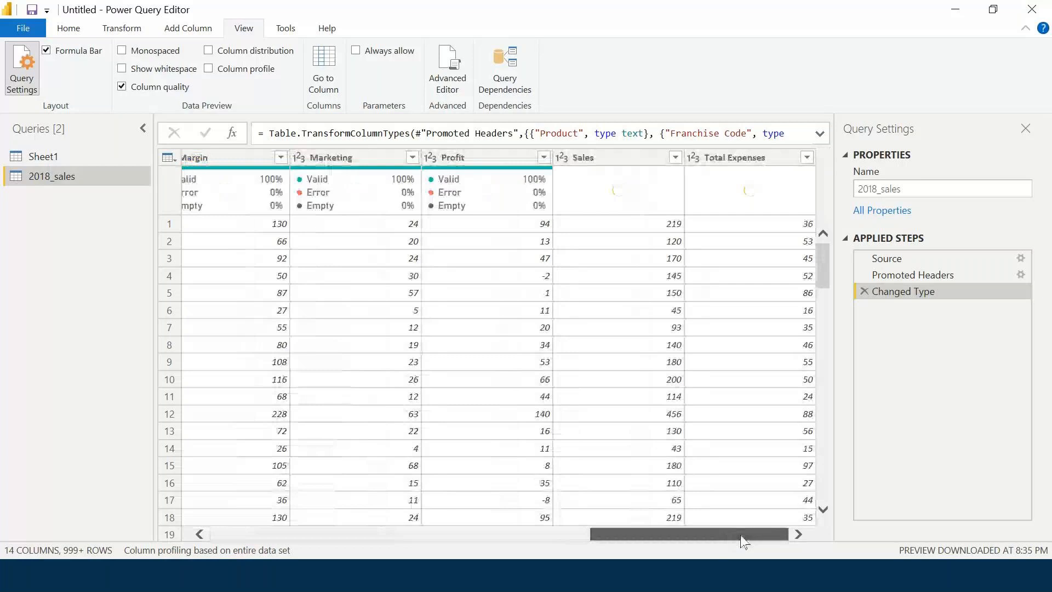
{"action": "left_click_drag", "start_coordinate": [742, 537], "coordinate": [235, 532]}
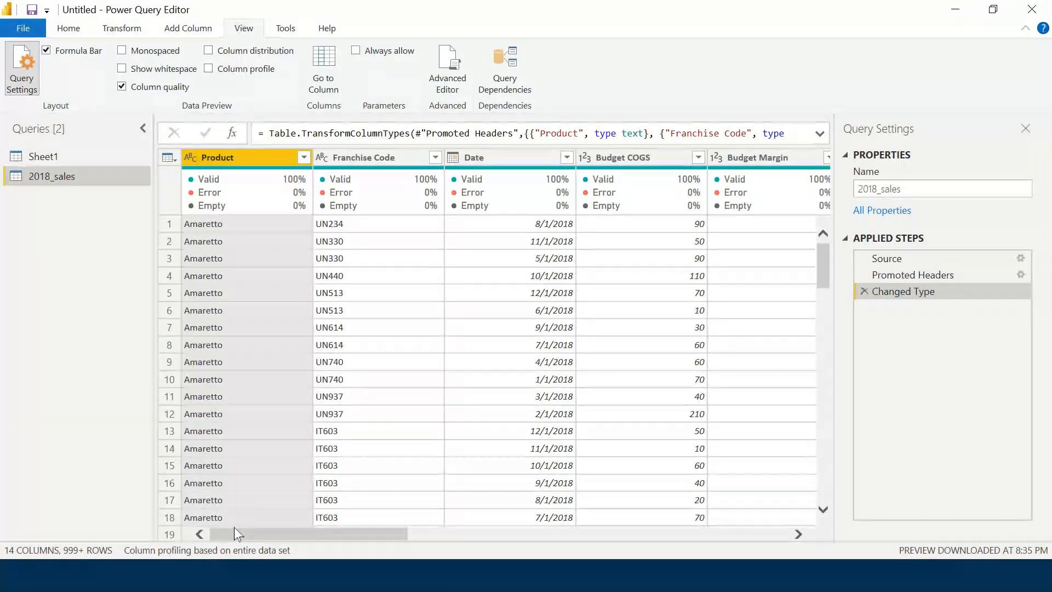
{"action": "left_click_drag", "start_coordinate": [234, 527], "coordinate": [60, 459]}
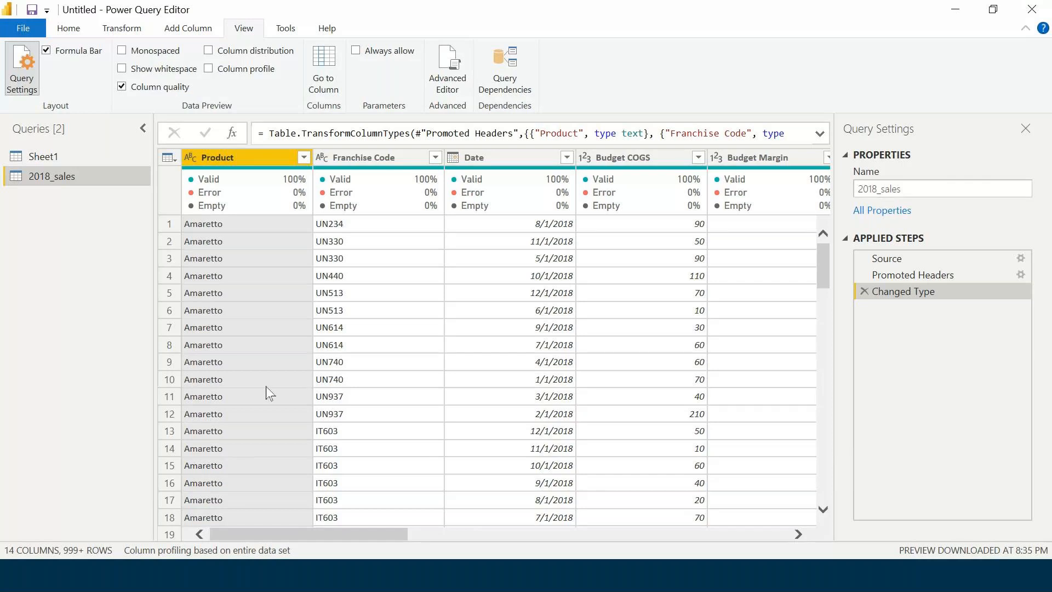
{"action": "scroll", "coordinate": [269, 390], "scroll_direction": "down", "scroll_amount": 5}
{"action": "scroll", "coordinate": [269, 391], "scroll_direction": "up", "scroll_amount": 5}
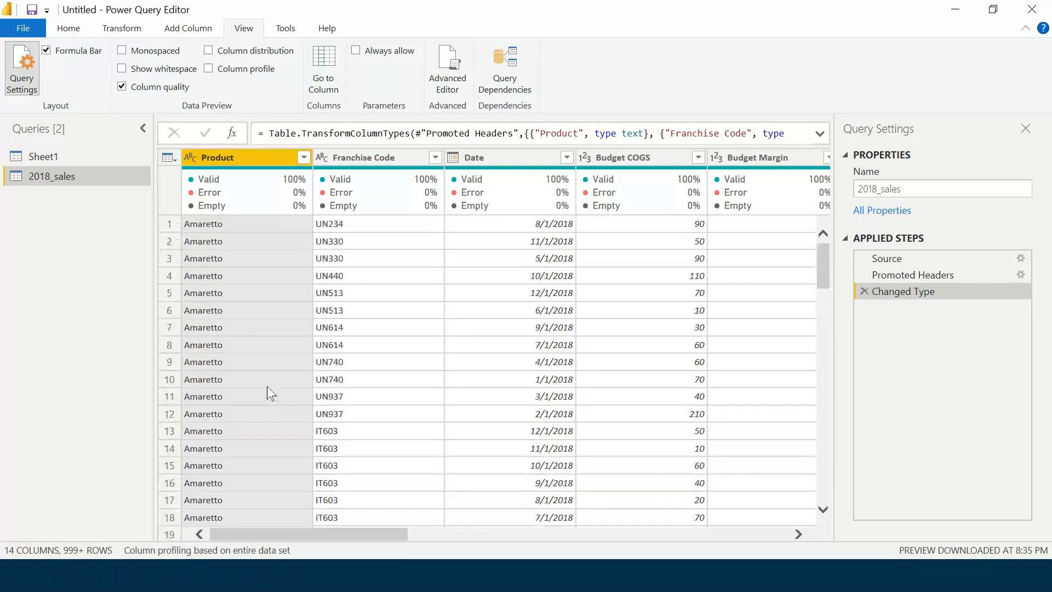
{"action": "left_click", "coordinate": [122, 87]}
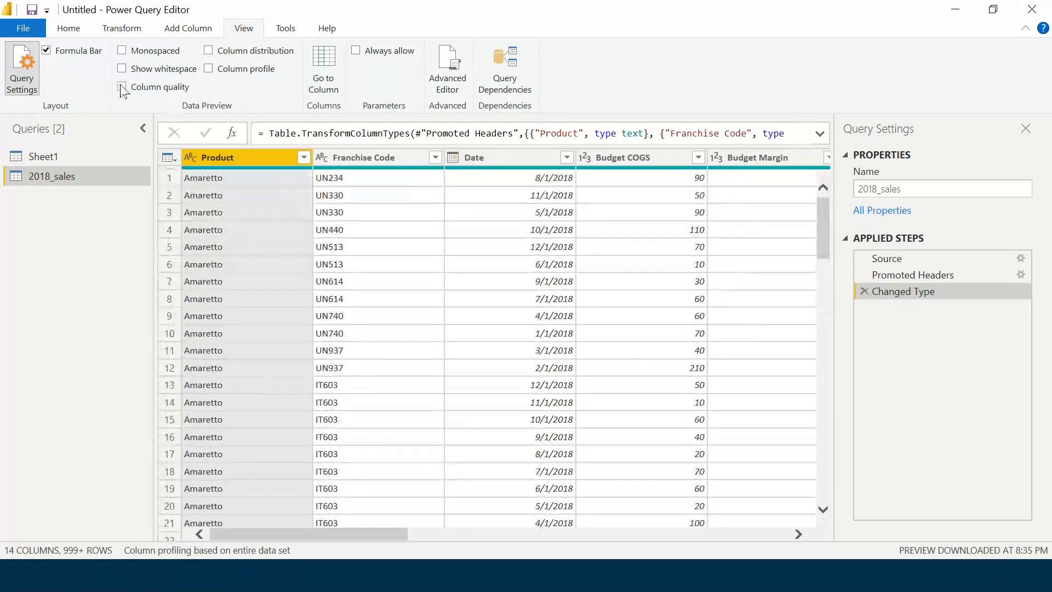
Replace Column quality with Column distribution histograms and browse the 2018_sales rows.
{"action": "left_click", "coordinate": [208, 52]}
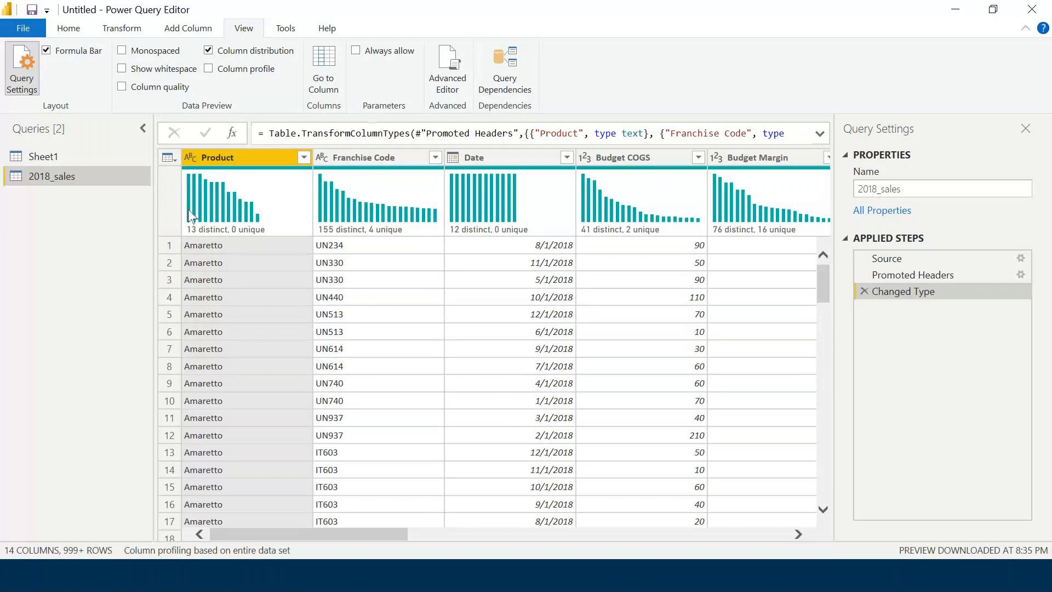
{"action": "mouse_move", "coordinate": [239, 215]}
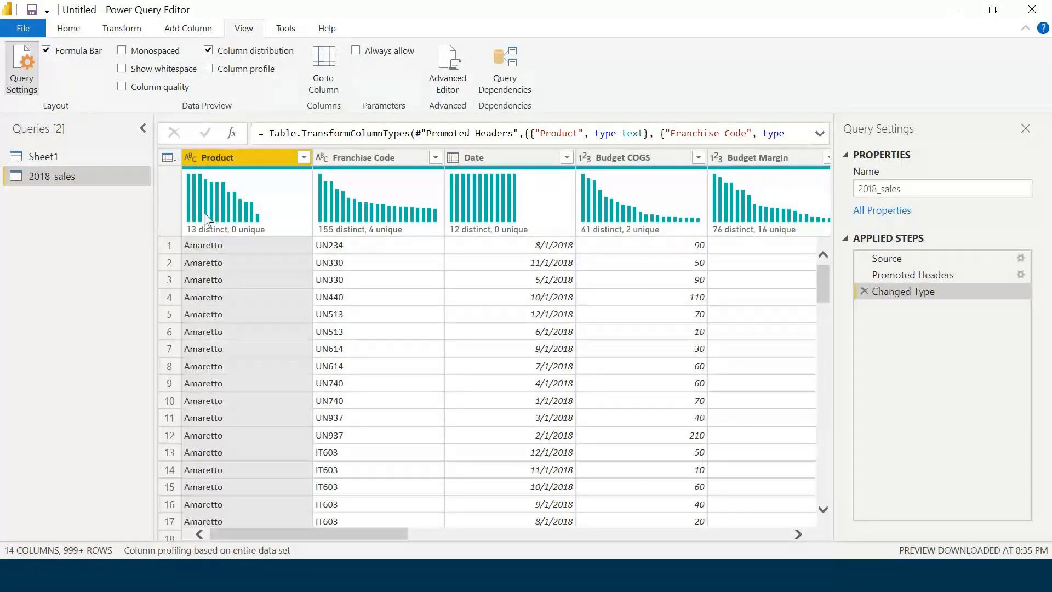
{"action": "left_click_drag", "start_coordinate": [398, 534], "coordinate": [362, 540]}
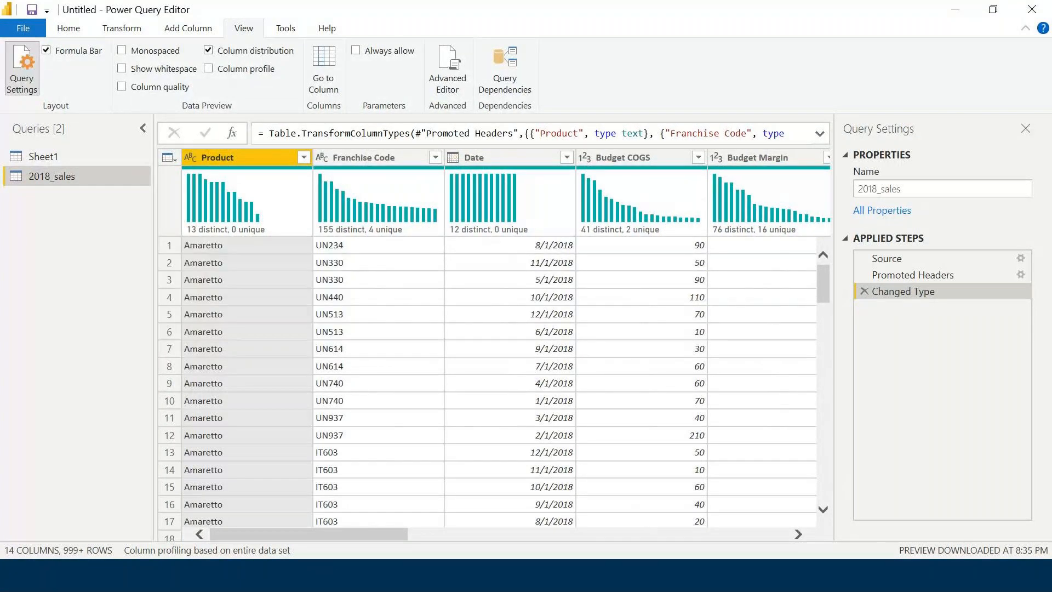
{"action": "scroll", "coordinate": [416, 377], "scroll_direction": "down", "scroll_amount": 1}
{"action": "scroll", "coordinate": [417, 377], "scroll_direction": "up", "scroll_amount": 1}
{"action": "left_click", "coordinate": [357, 527]}
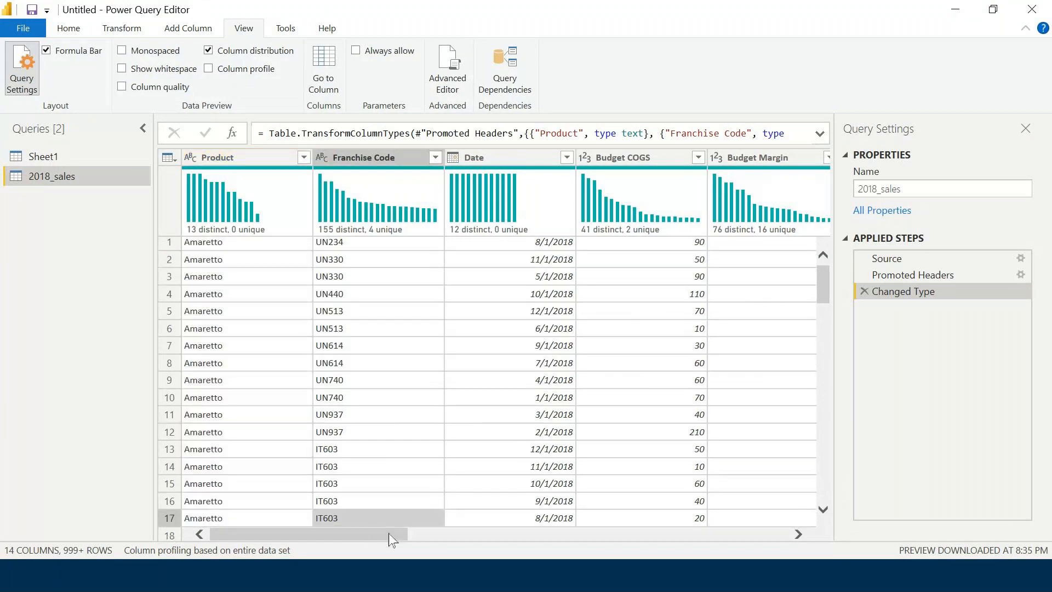
Select the Product column and view its distribution summary: 13 distinct, 0 unique.
{"action": "left_click", "coordinate": [356, 481]}
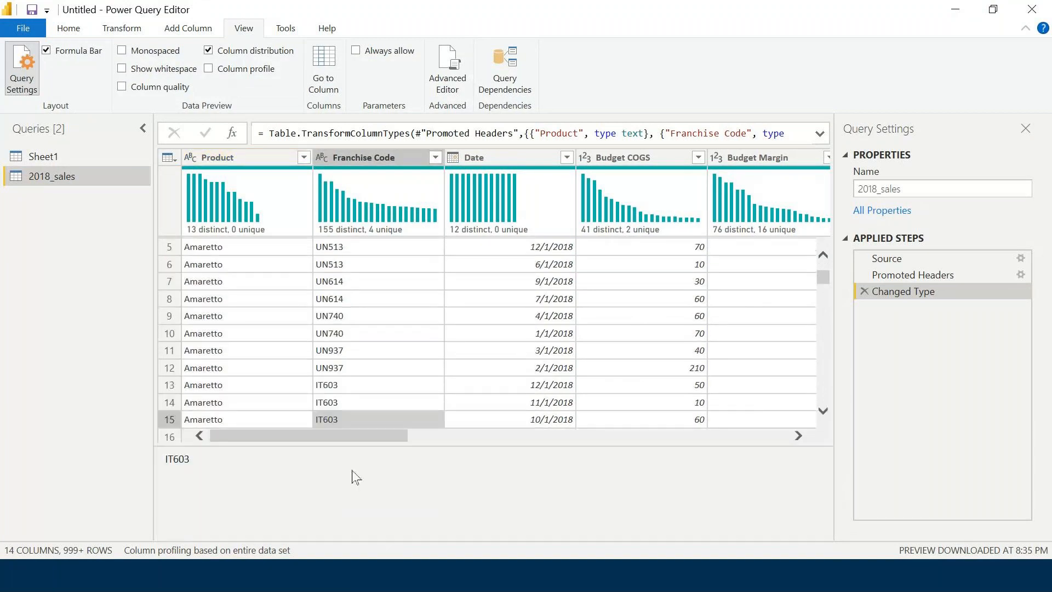
{"action": "left_click", "coordinate": [273, 423]}
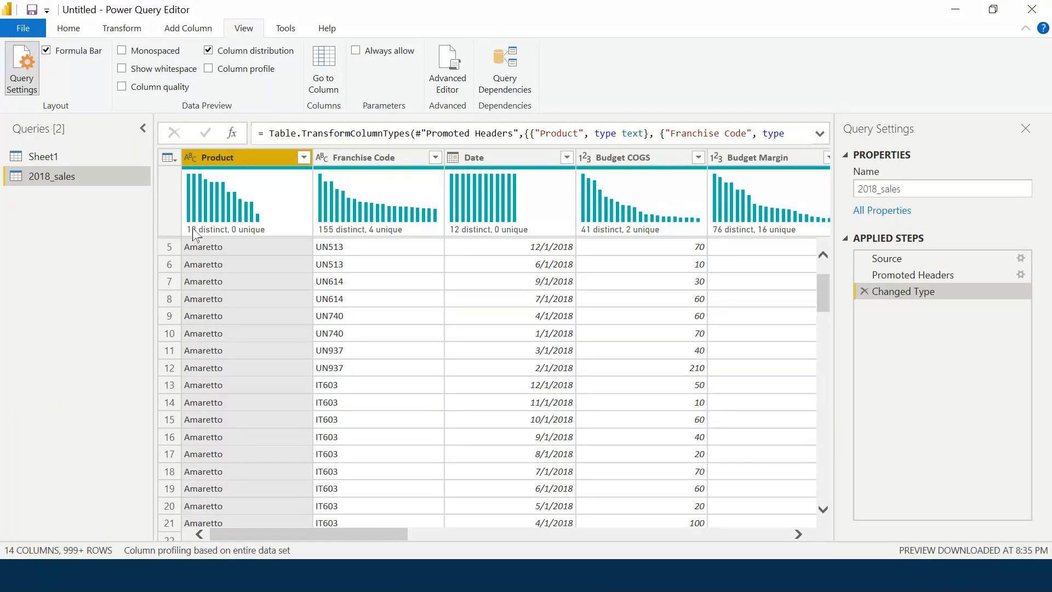
{"action": "mouse_move", "coordinate": [195, 234]}
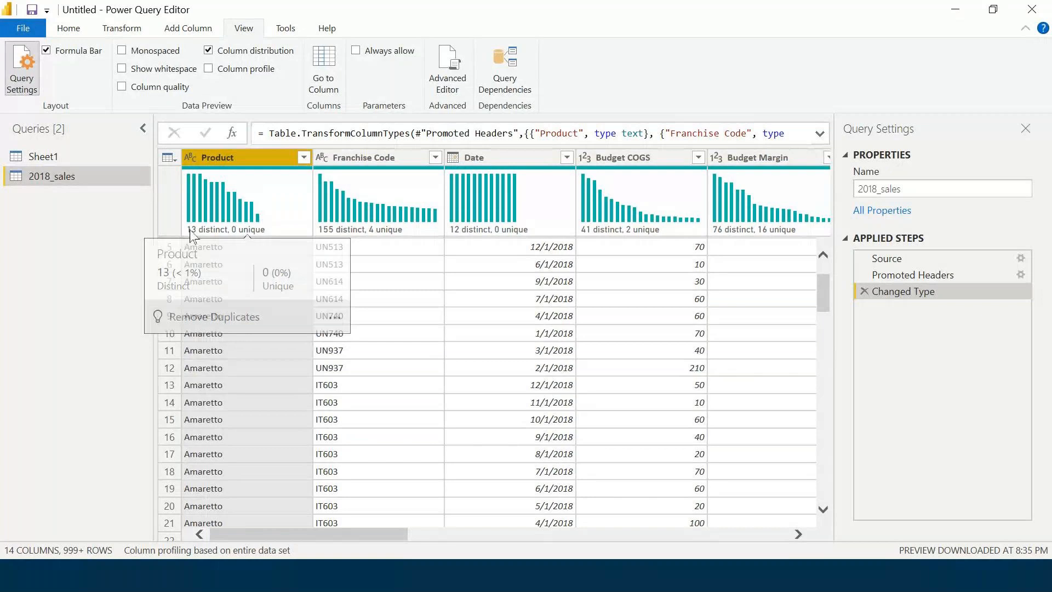
{"action": "left_click", "coordinate": [211, 248]}
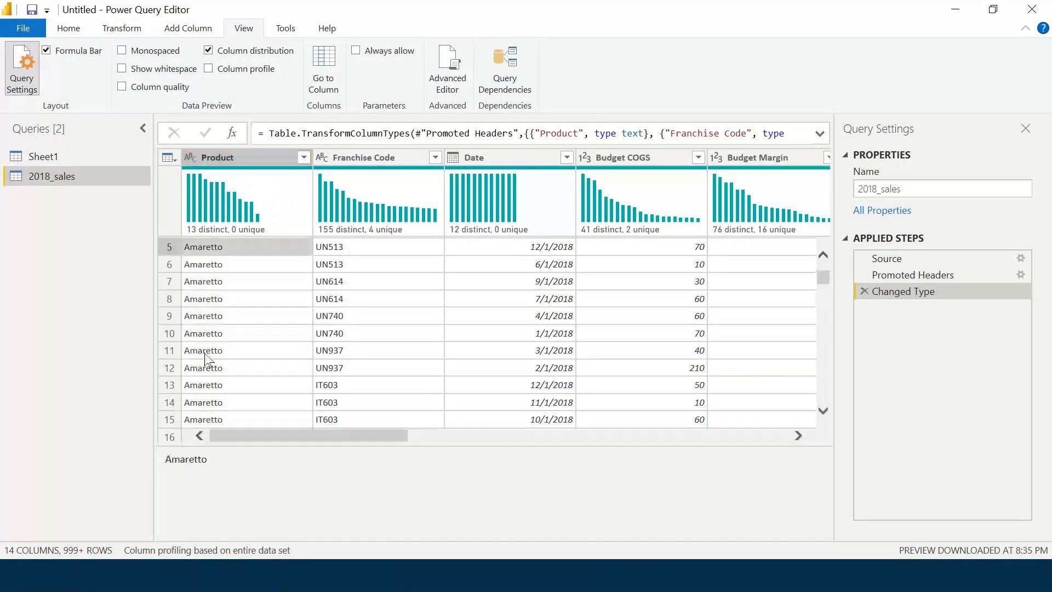
{"action": "left_click", "coordinate": [223, 163]}
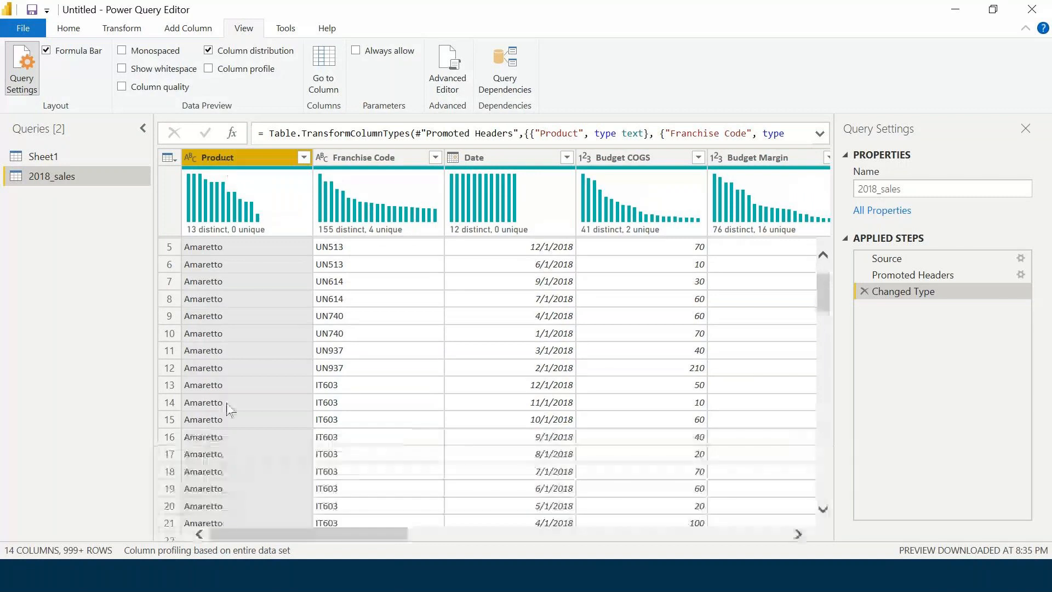
{"action": "mouse_move", "coordinate": [236, 230]}
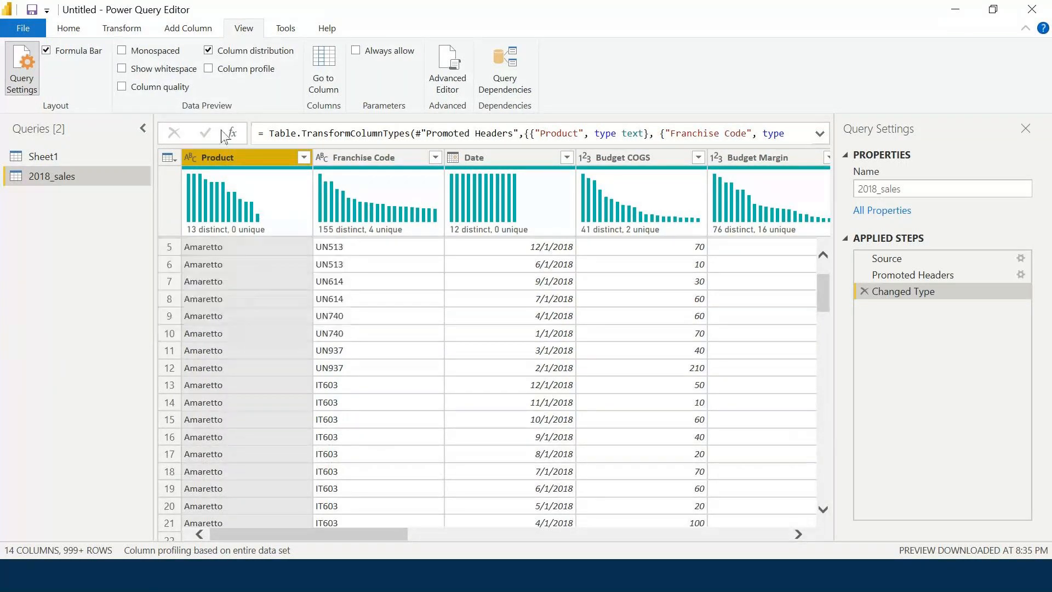
{"action": "mouse_move", "coordinate": [251, 190]}
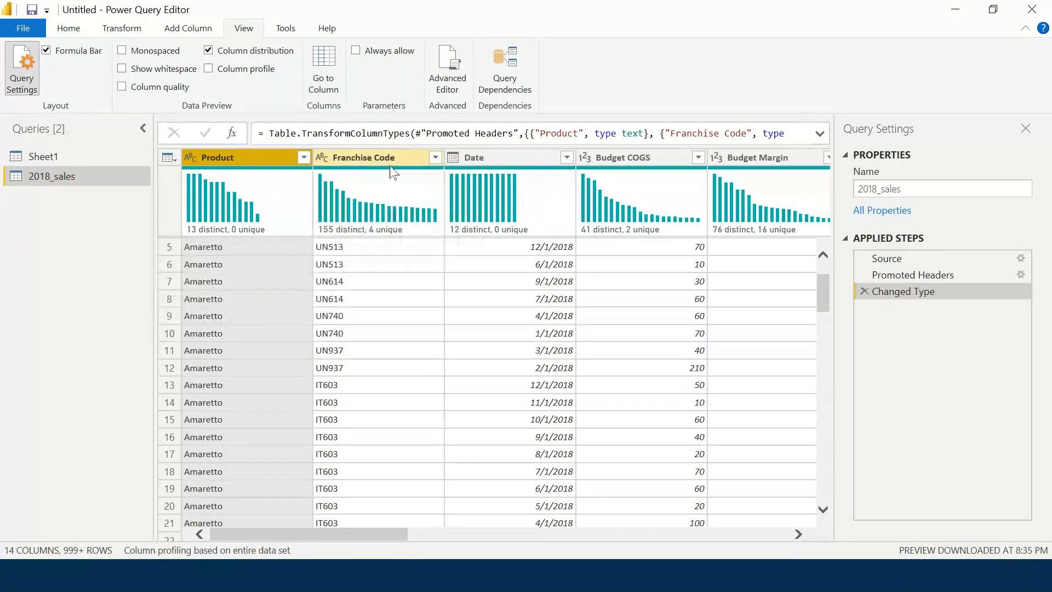
{"action": "mouse_move", "coordinate": [336, 237]}
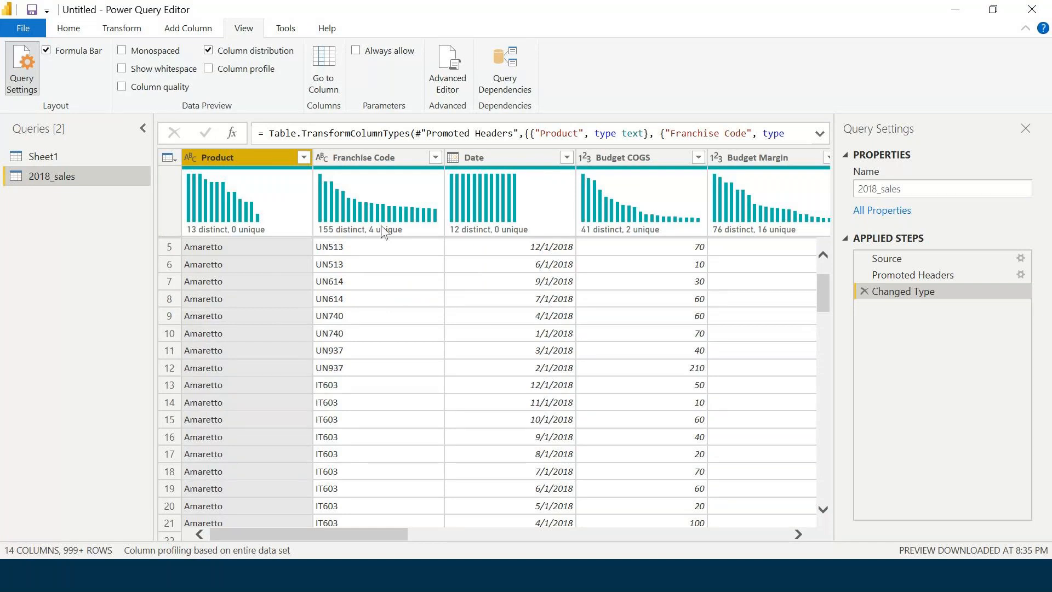
{"action": "left_click", "coordinate": [1, 341]}
{"action": "scroll", "coordinate": [179, 317], "scroll_direction": "up", "scroll_amount": 2}
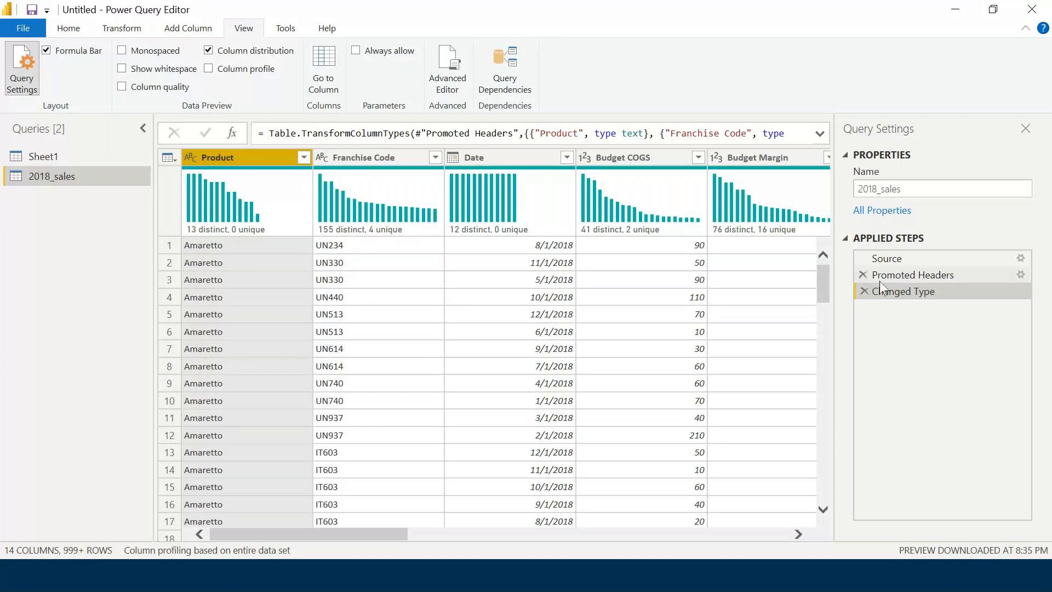
Swap the distribution histograms for Column profile to show Product's statistics and value distribution.
{"action": "left_click", "coordinate": [208, 51]}
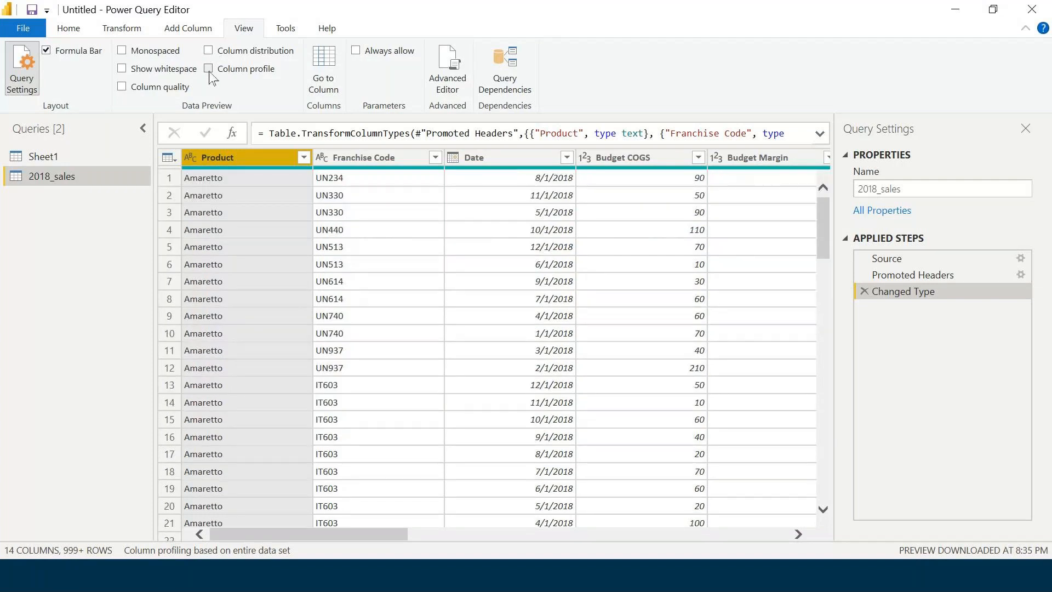
{"action": "left_click", "coordinate": [209, 69]}
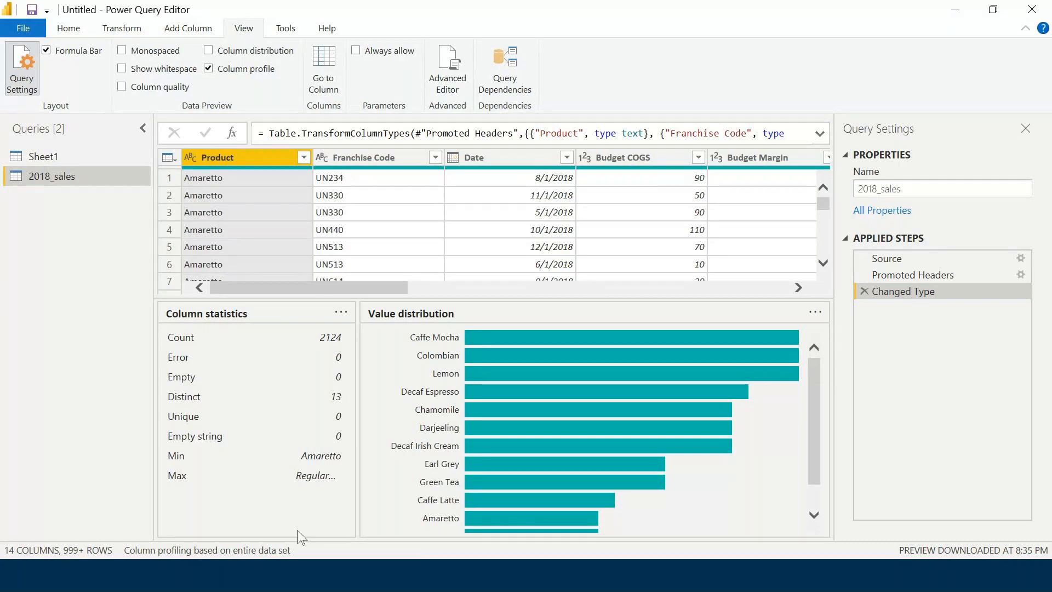
{"action": "scroll", "coordinate": [631, 444], "scroll_direction": "down", "scroll_amount": 2}
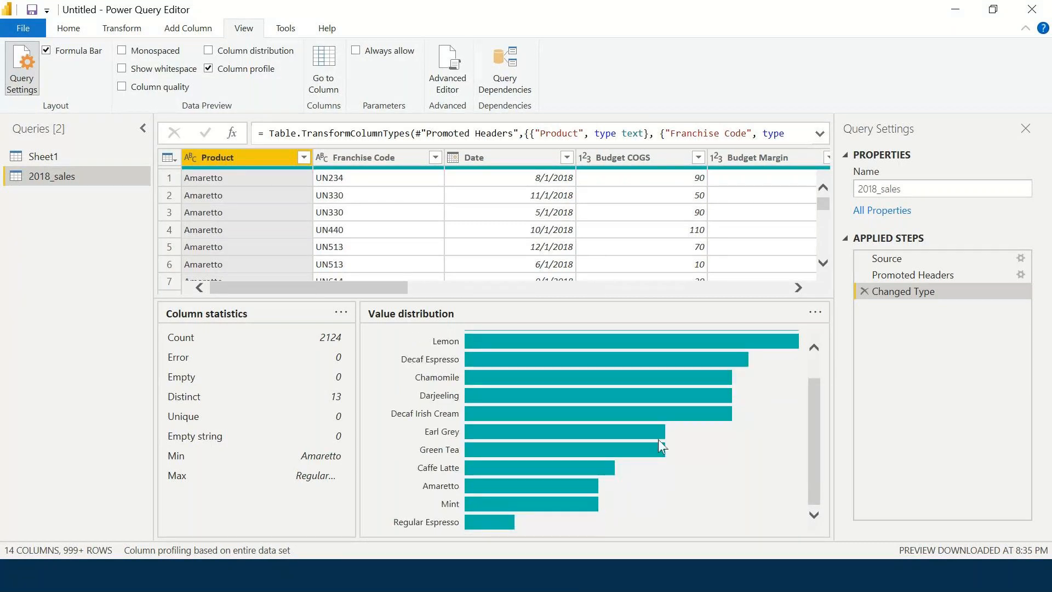
{"action": "scroll", "coordinate": [661, 443], "scroll_direction": "up", "scroll_amount": 2}
Scroll Product's value distribution, then profile Franchise Code: 2124 count, 155 distinct, 4 unique.
{"action": "scroll", "coordinate": [436, 350], "scroll_direction": "down", "scroll_amount": 2}
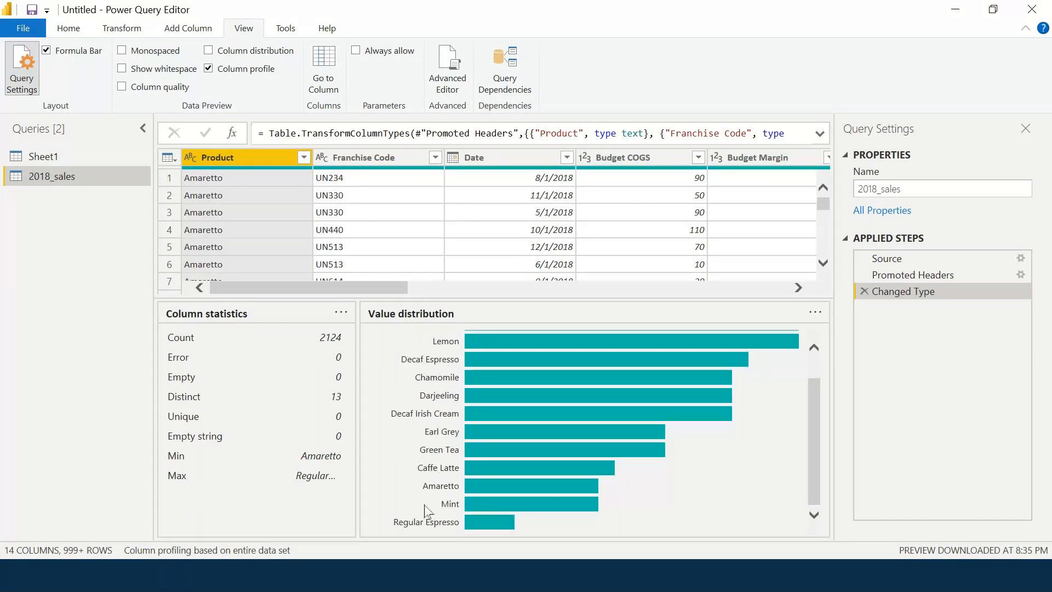
{"action": "scroll", "coordinate": [435, 427], "scroll_direction": "up", "scroll_amount": 2}
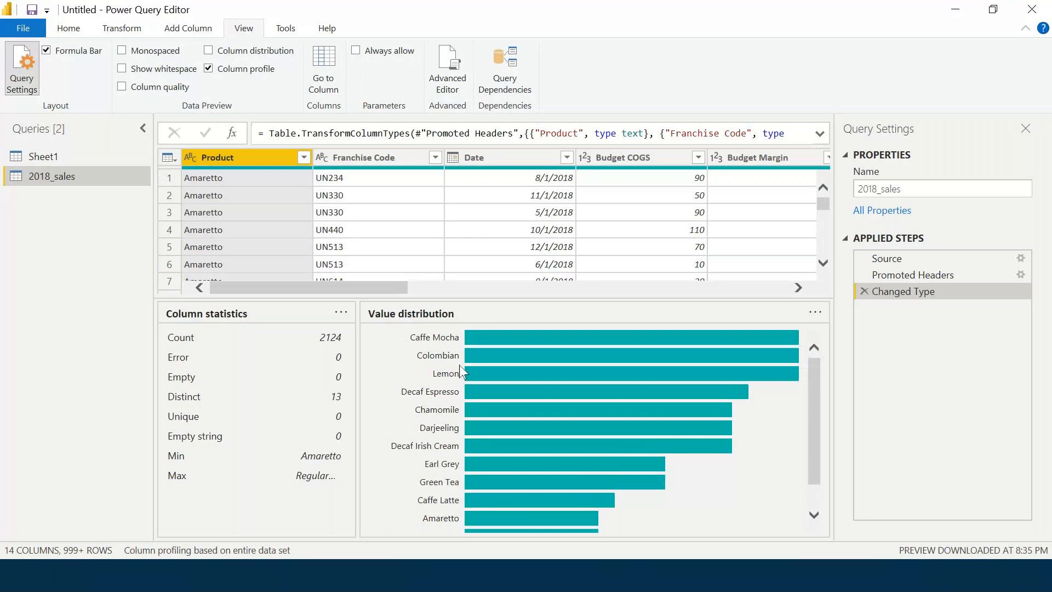
{"action": "scroll", "coordinate": [461, 371], "scroll_direction": "down", "scroll_amount": 2}
{"action": "scroll", "coordinate": [428, 422], "scroll_direction": "up", "scroll_amount": 2}
{"action": "scroll", "coordinate": [399, 445], "scroll_direction": "down", "scroll_amount": 2}
{"action": "left_click", "coordinate": [387, 158]}
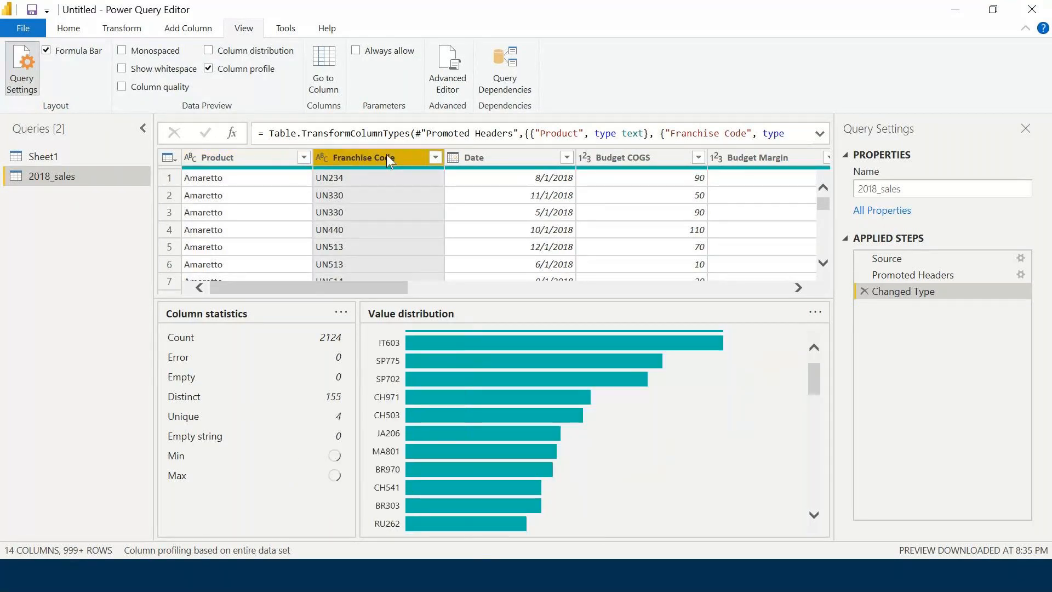
Check GR636's count, then profile Date: 12 distinct, 1/1/2018 to 12/1/2018.
{"action": "scroll", "coordinate": [616, 411], "scroll_direction": "down", "scroll_amount": 10}
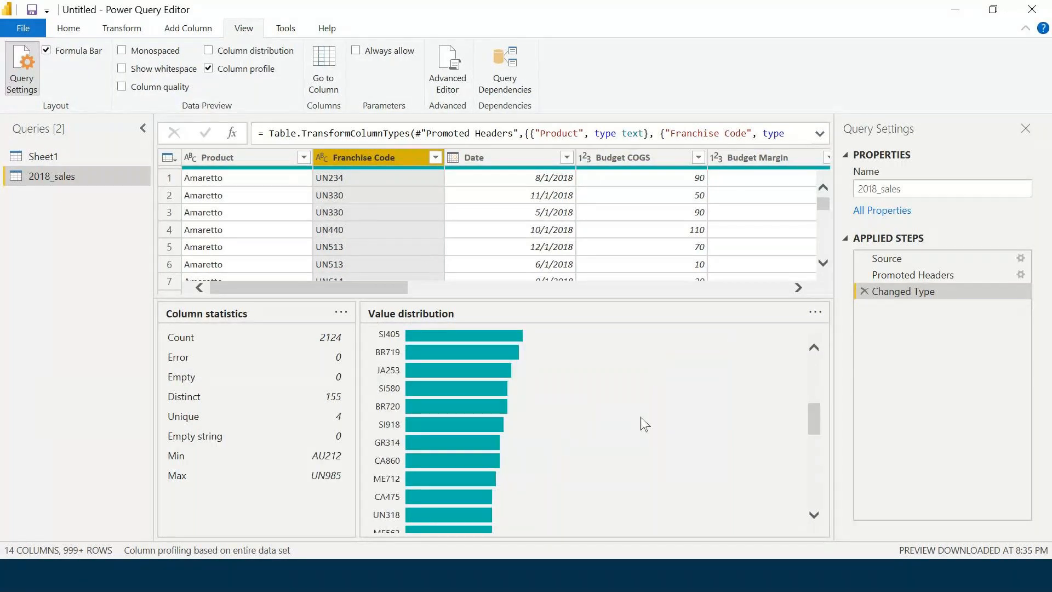
{"action": "scroll", "coordinate": [642, 422], "scroll_direction": "down", "scroll_amount": 10}
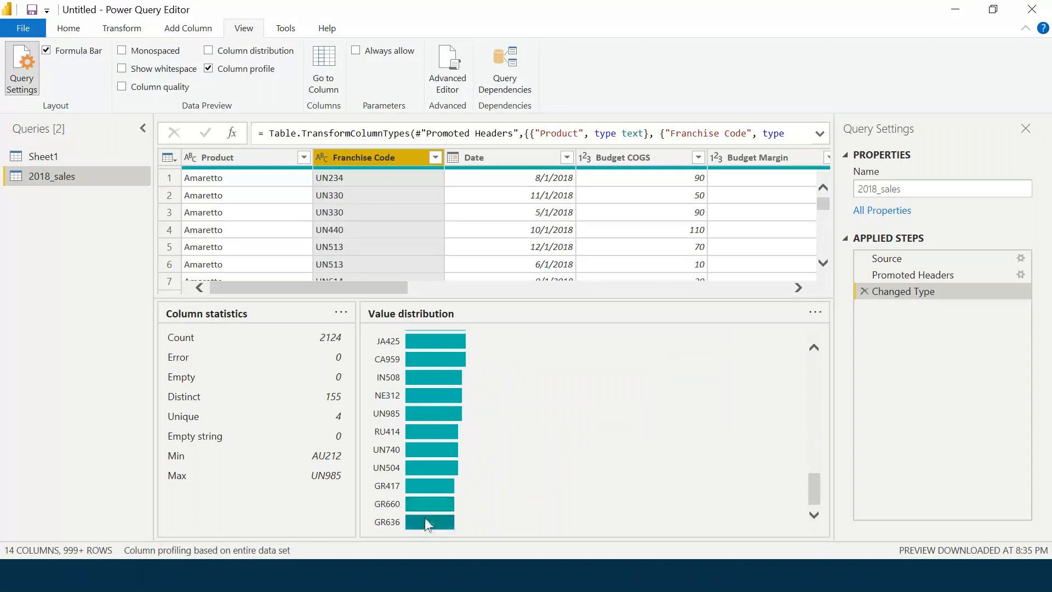
{"action": "mouse_move", "coordinate": [426, 519]}
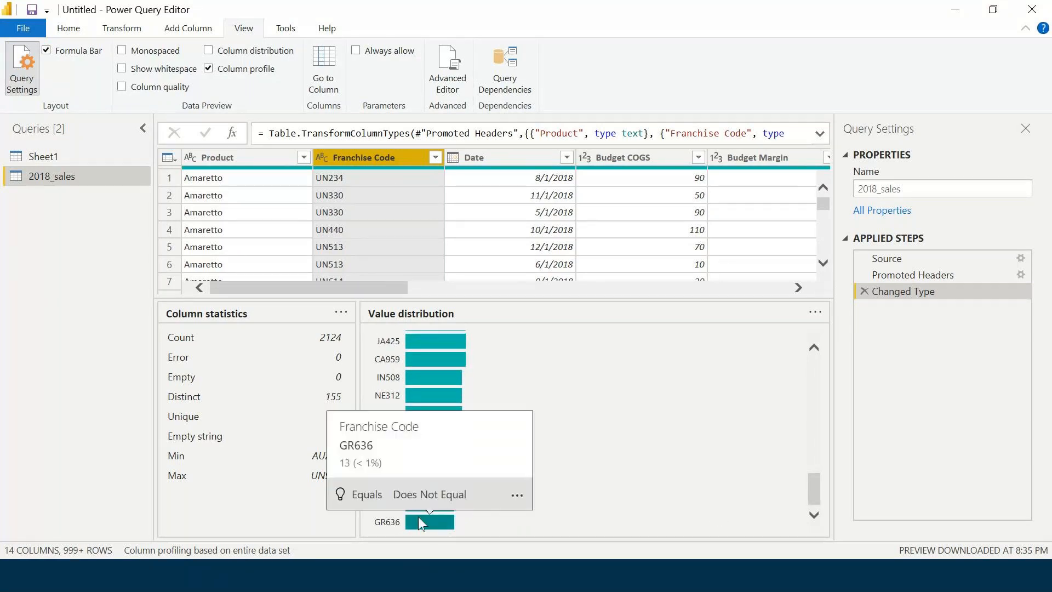
{"action": "scroll", "coordinate": [678, 495], "scroll_direction": "up", "scroll_amount": 15}
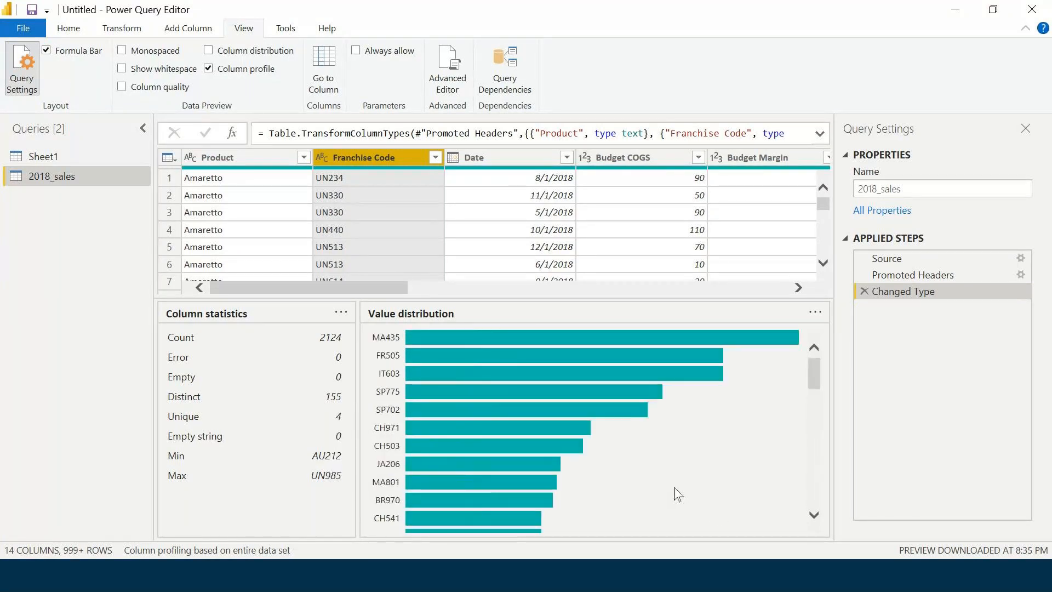
{"action": "left_click", "coordinate": [512, 157]}
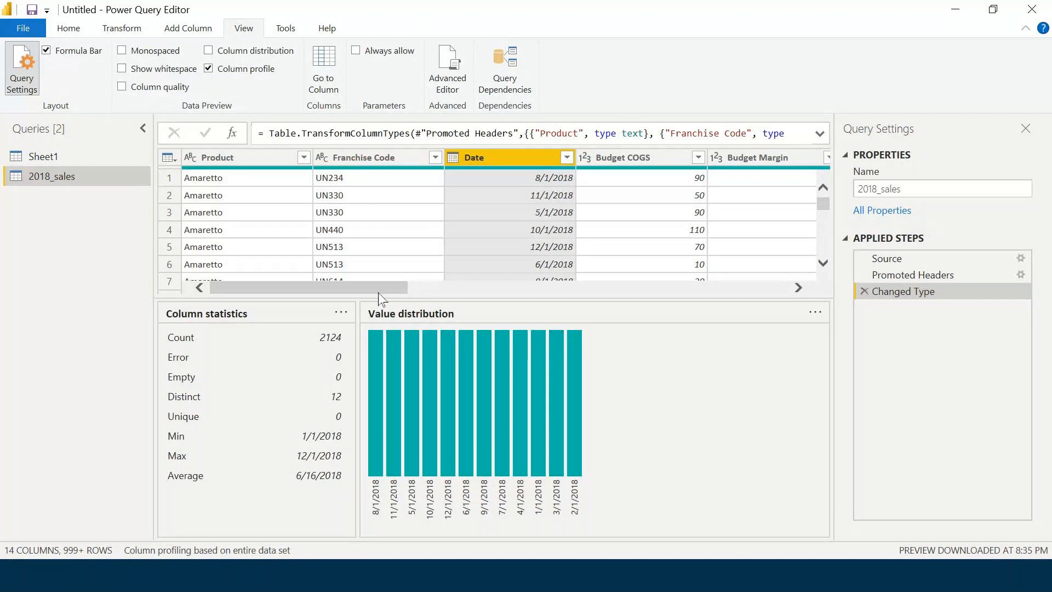
{"action": "left_click_drag", "start_coordinate": [369, 288], "coordinate": [289, 299]}
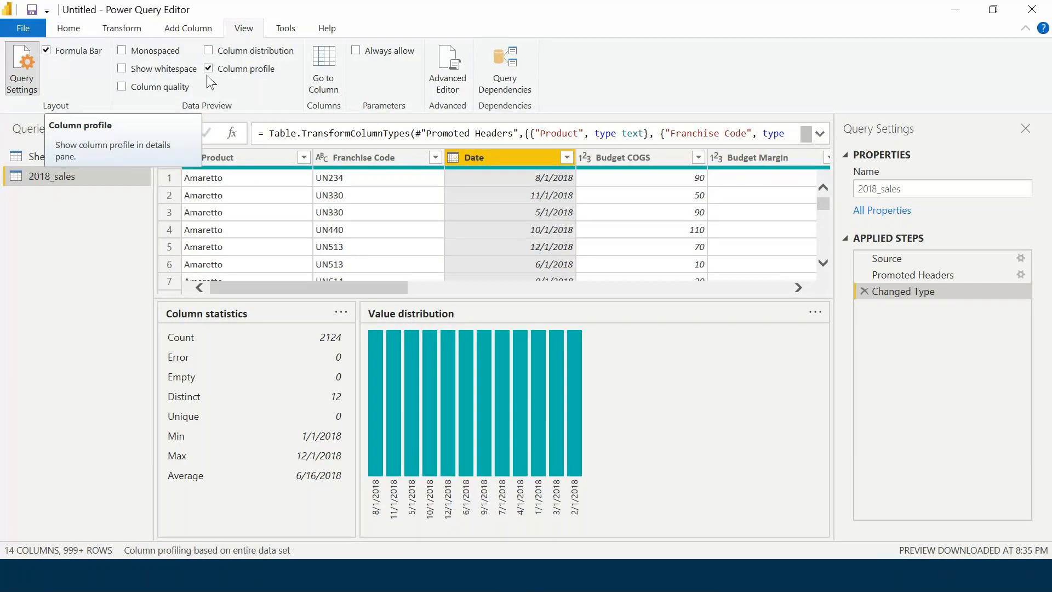
{"action": "left_click", "coordinate": [223, 158]}
Reselect Product without renaming it and review its profile: 2124 values, 13 distinct, minimum Amaretto.
{"action": "double_click", "coordinate": [222, 157]}
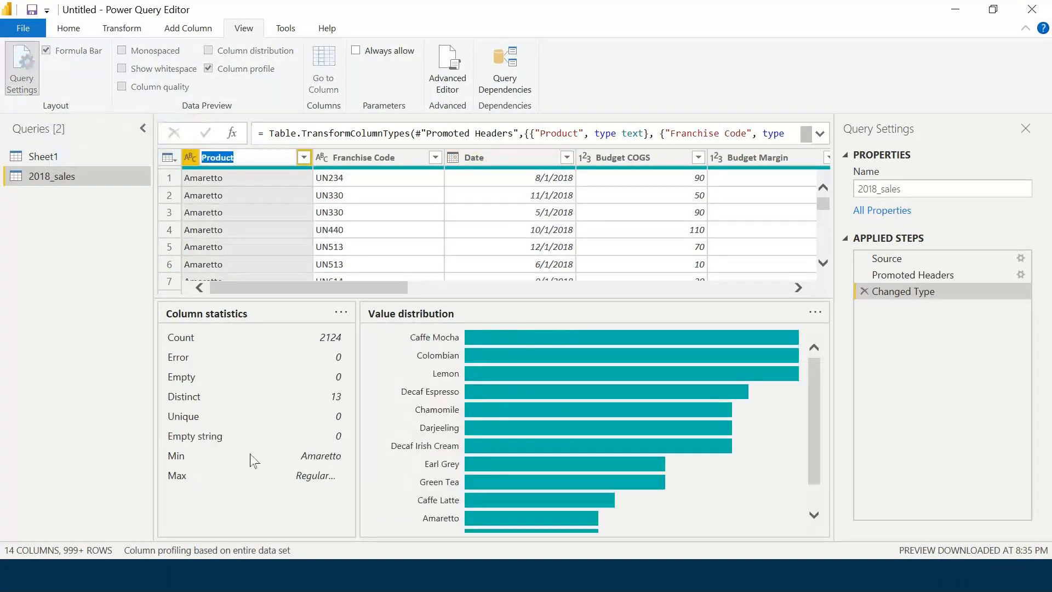
{"action": "left_click", "coordinate": [339, 400]}
{"action": "scroll", "coordinate": [427, 513], "scroll_direction": "down", "scroll_amount": 2}
{"action": "scroll", "coordinate": [427, 512], "scroll_direction": "up", "scroll_amount": 2}
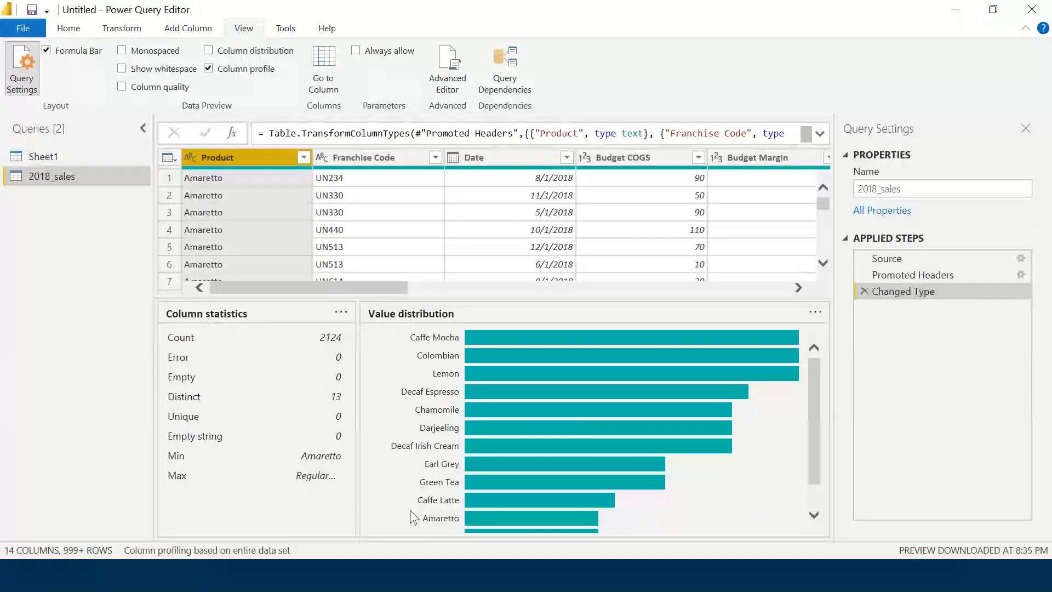
{"action": "scroll", "coordinate": [375, 352], "scroll_direction": "down", "scroll_amount": 2}
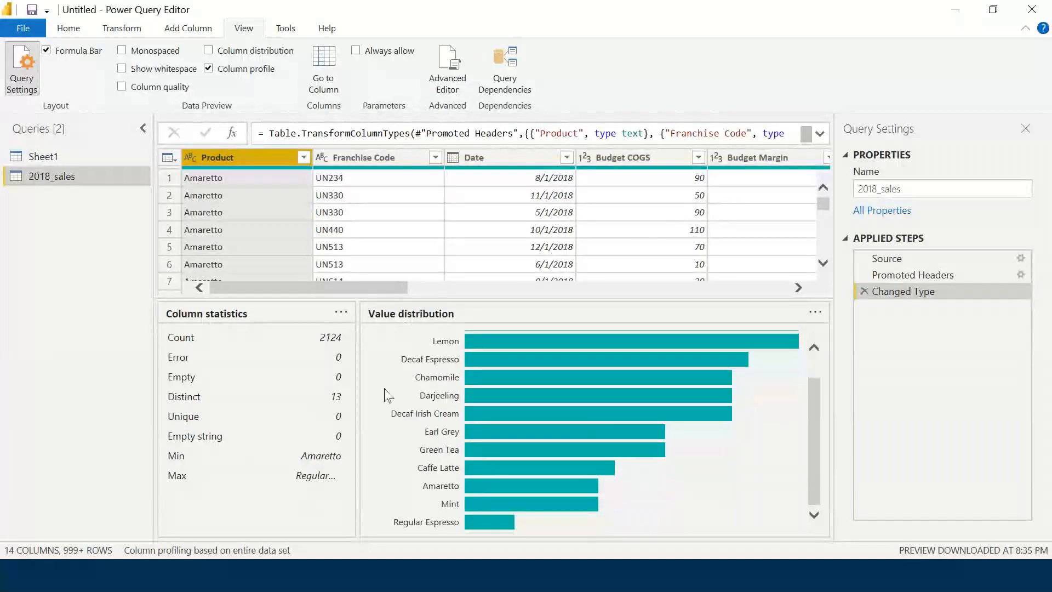
{"action": "scroll", "coordinate": [479, 502], "scroll_direction": "up", "scroll_amount": 2}
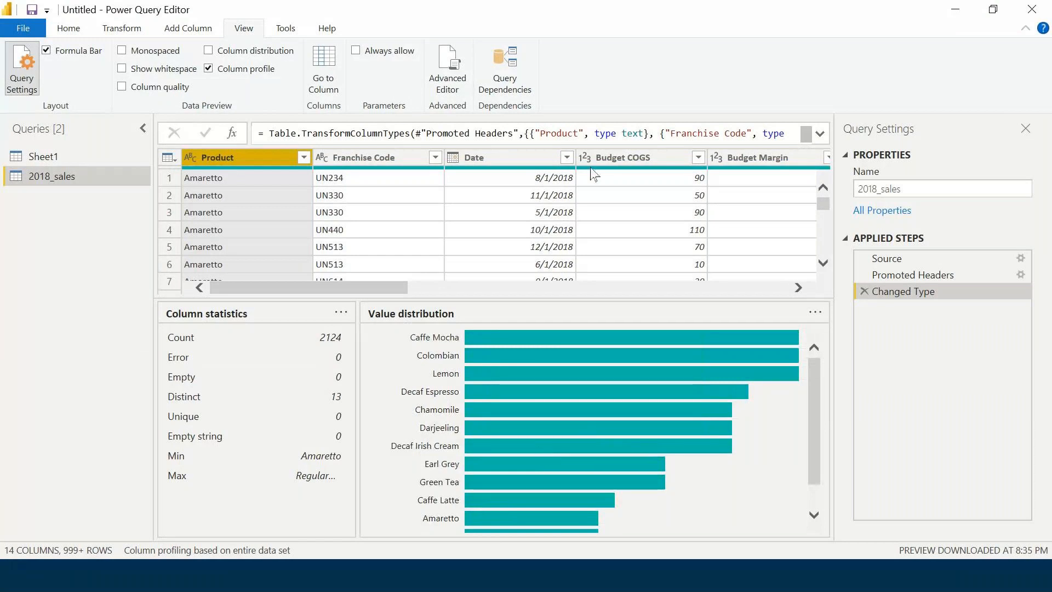
{"action": "left_click", "coordinate": [618, 30]}
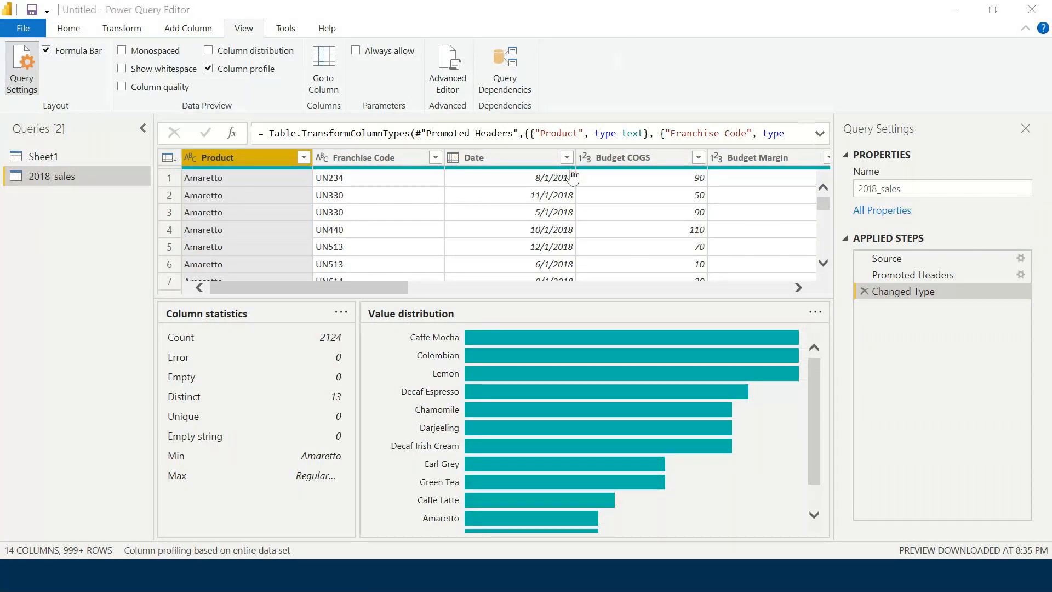
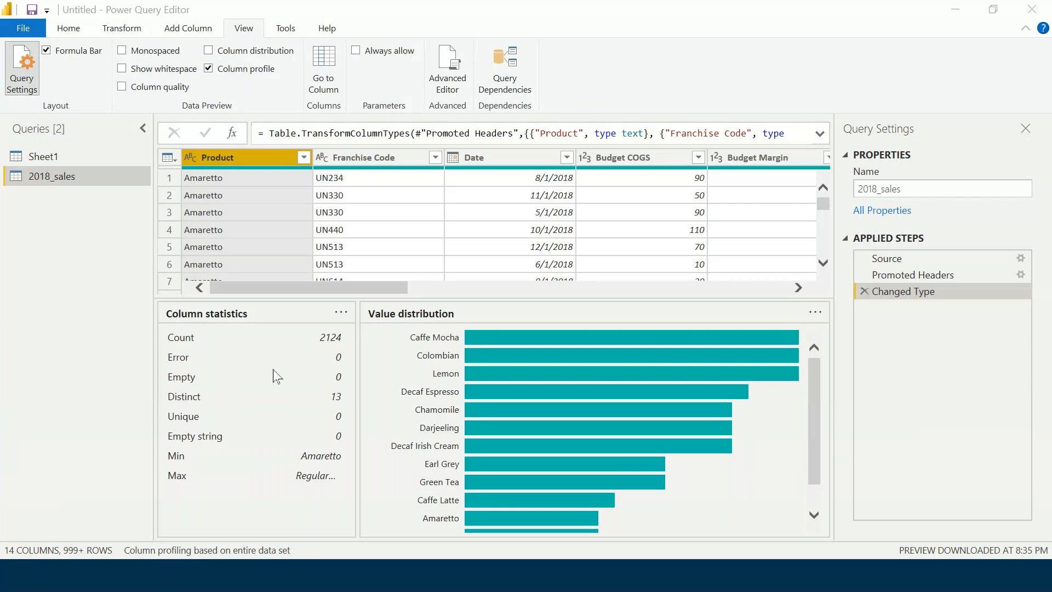
Uncheck Column profile so only the 2018_sales data grid shows, then return to the Home tab.
{"action": "left_click", "coordinate": [207, 70]}
{"action": "left_click", "coordinate": [69, 32]}
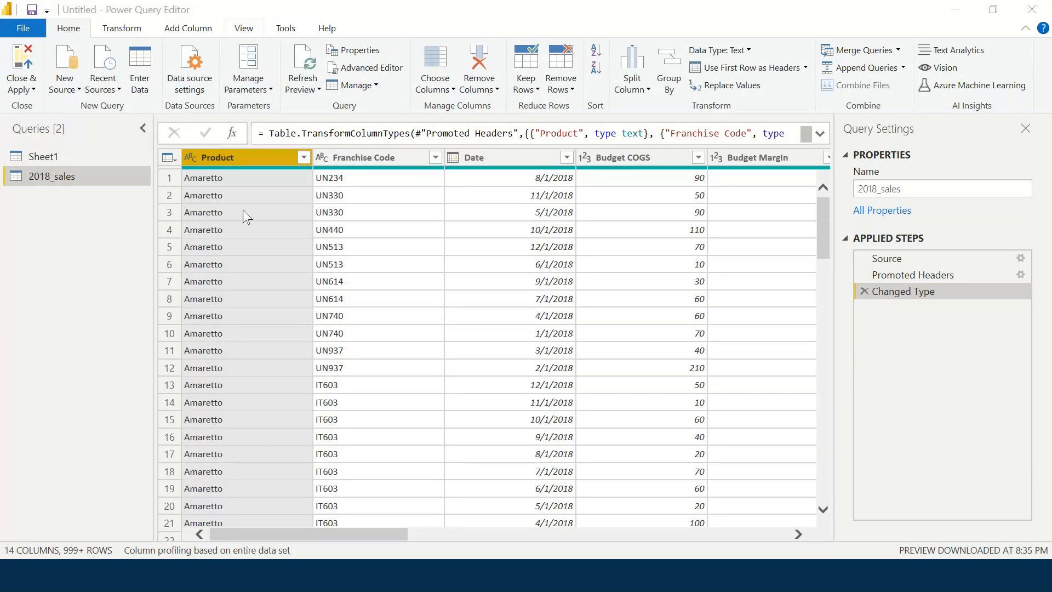
Import 2019_sales.csv as Text/CSV from the Power BI > Data sets > Global Cafe folder.
{"action": "left_click", "coordinate": [73, 91]}
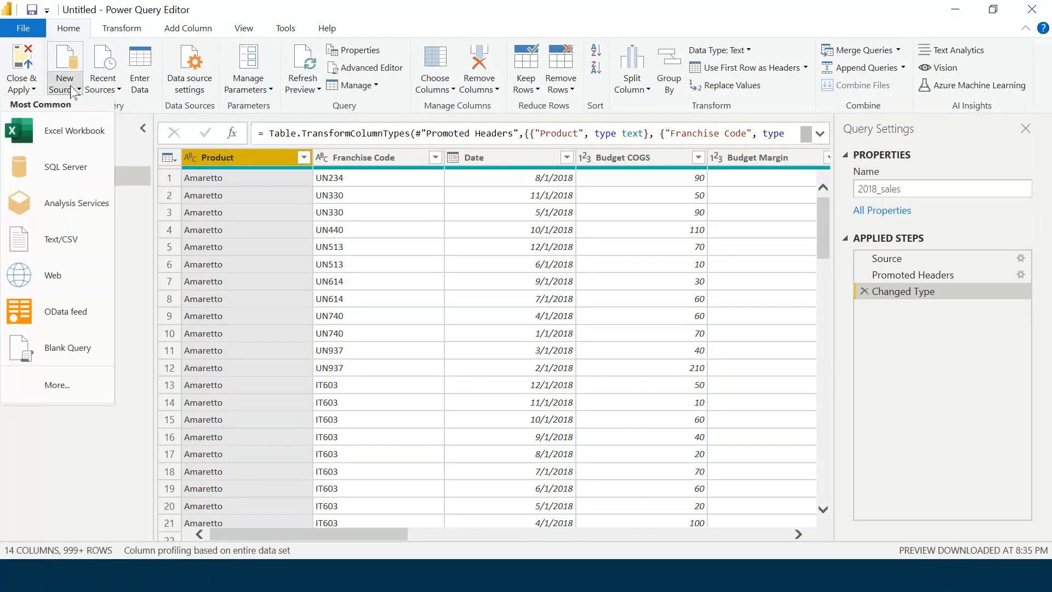
{"action": "left_click", "coordinate": [61, 241]}
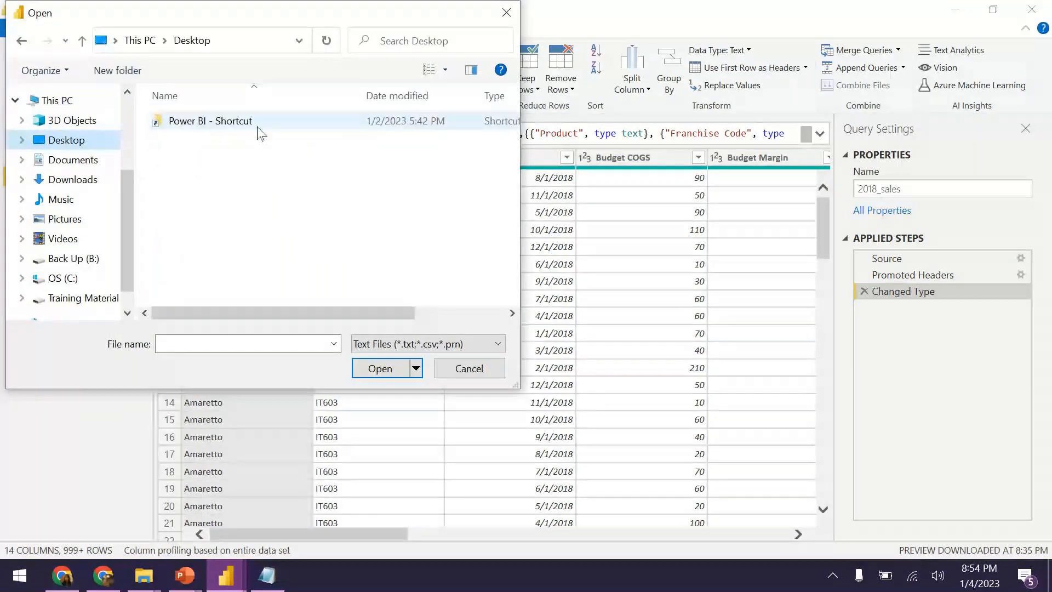
{"action": "left_click", "coordinate": [258, 131]}
{"action": "double_click", "coordinate": [258, 132]}
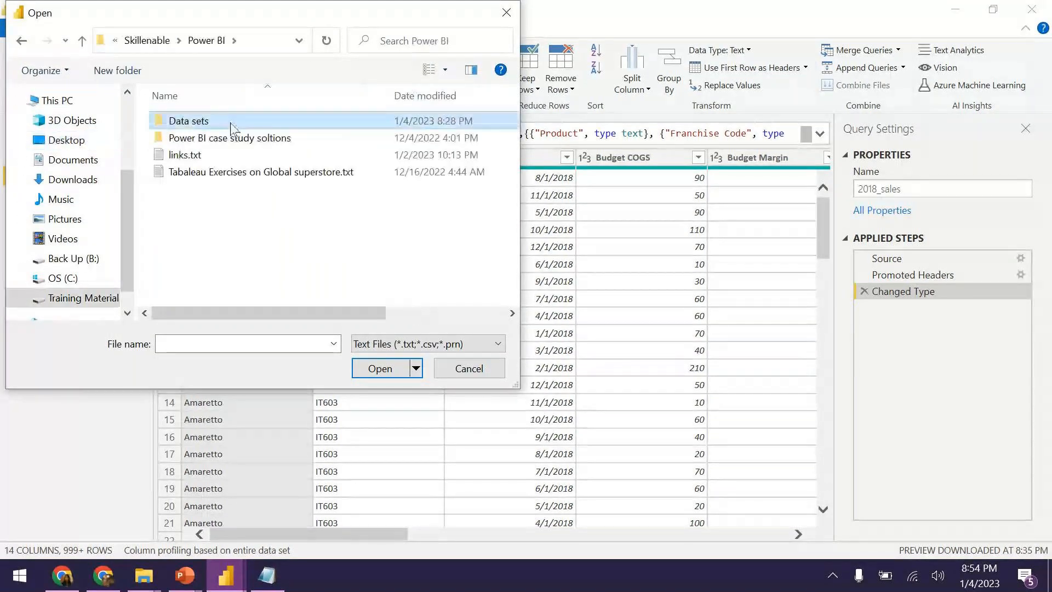
{"action": "double_click", "coordinate": [235, 122]}
{"action": "double_click", "coordinate": [222, 123]}
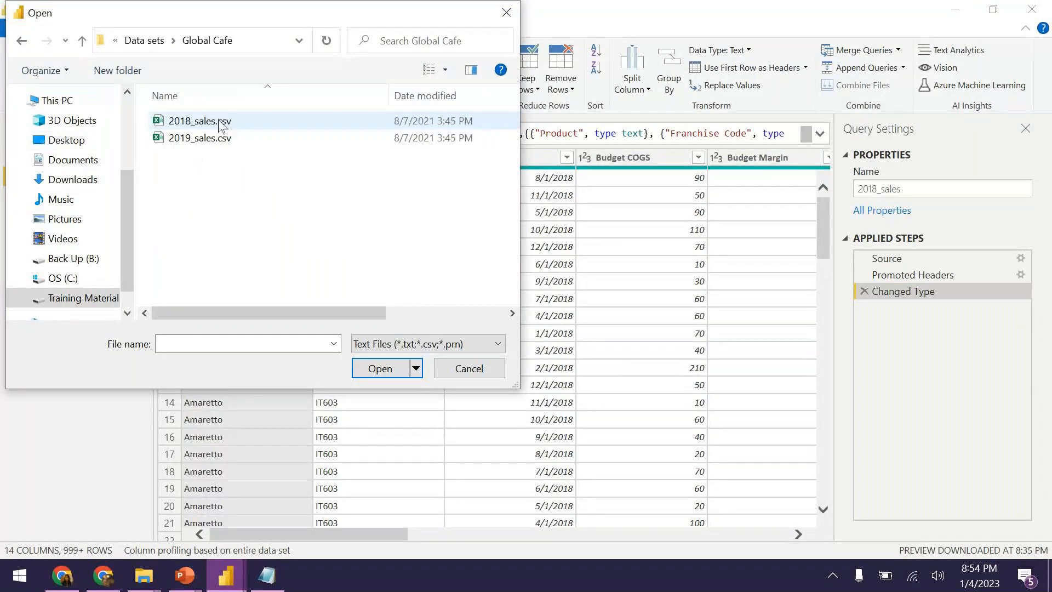
{"action": "left_click", "coordinate": [214, 138]}
{"action": "left_click", "coordinate": [388, 370]}
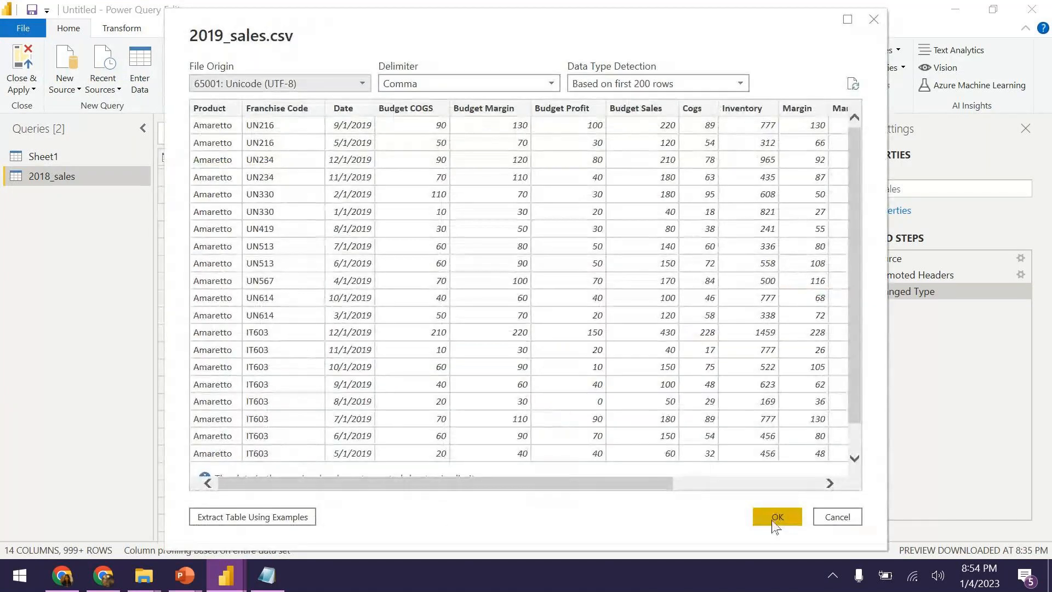
Load the 2019_sales.csv preview as a new query and dismiss the Chrome notification.
{"action": "left_click", "coordinate": [778, 520]}
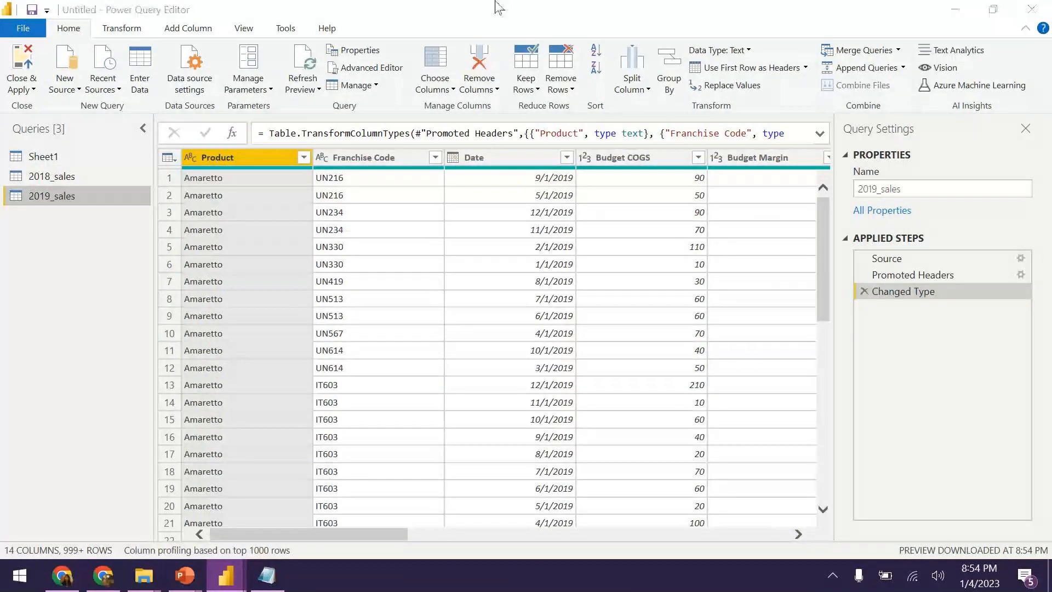
{"action": "left_click", "coordinate": [499, 8]}
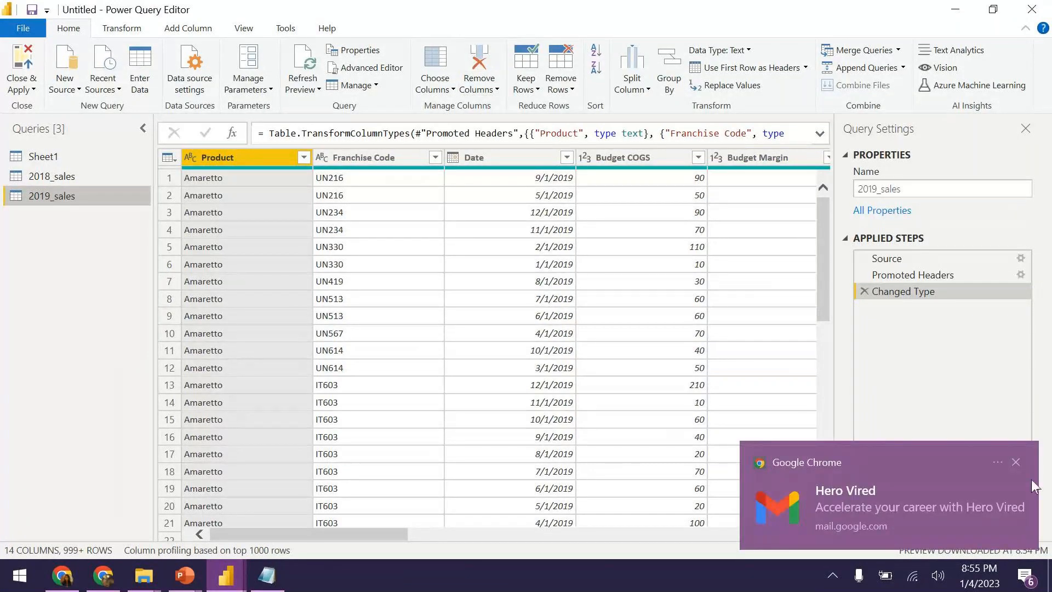
{"action": "left_click", "coordinate": [1017, 463]}
Show the desktop with Win+D, then restore the Power Query Editor window from the taskbar.
{"action": "key", "text": "super+d"}
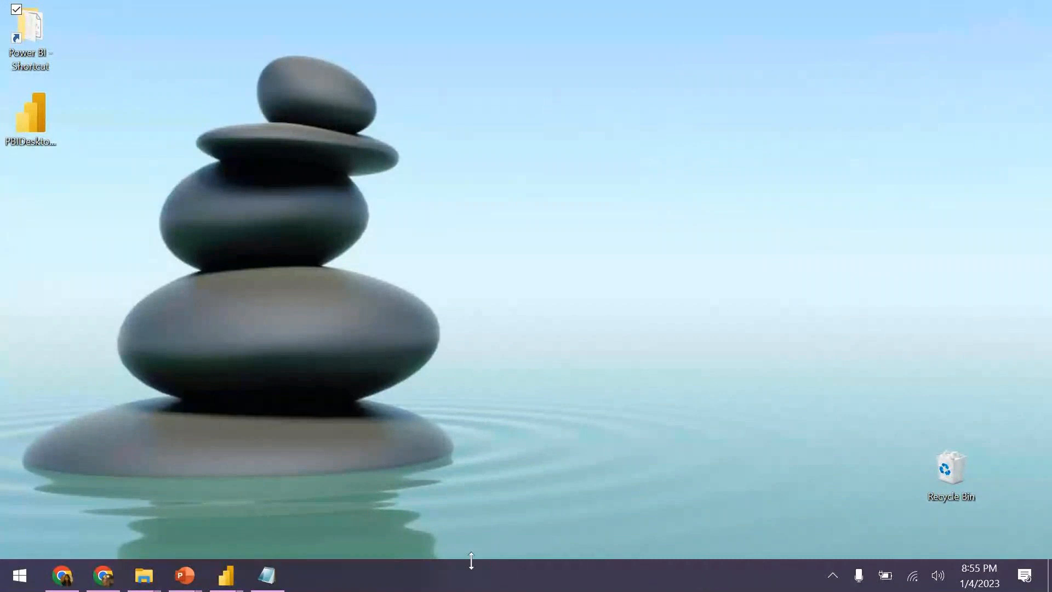
{"action": "left_click", "coordinate": [832, 584]}
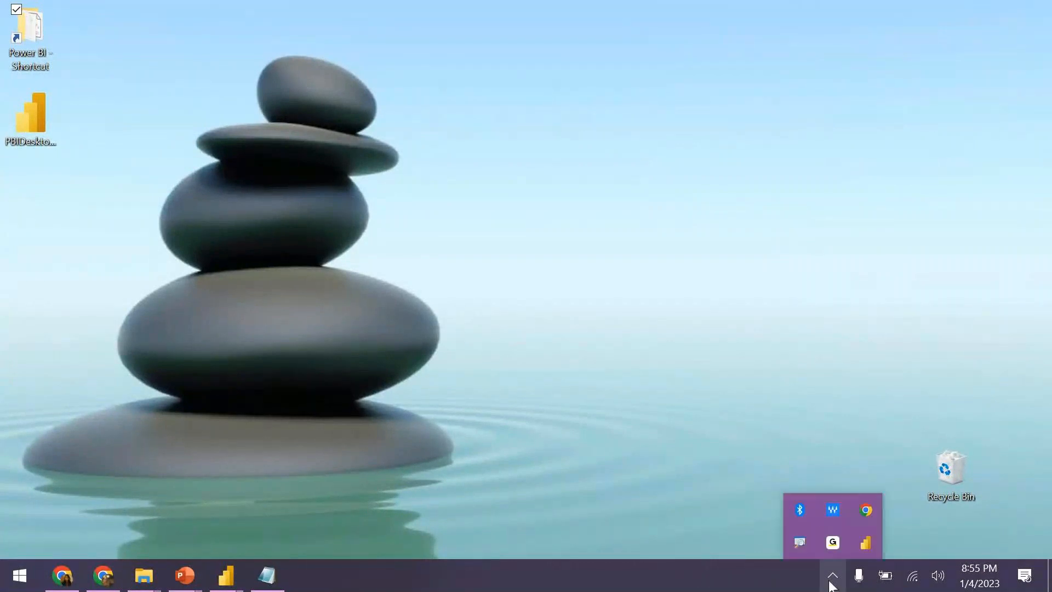
{"action": "mouse_move", "coordinate": [226, 575]}
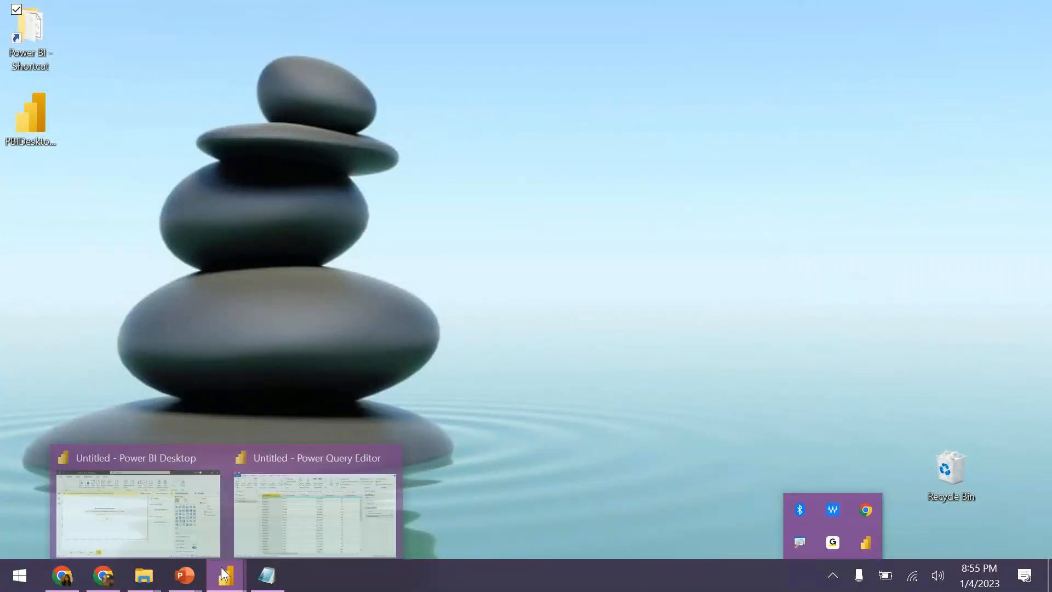
{"action": "left_click", "coordinate": [274, 488]}
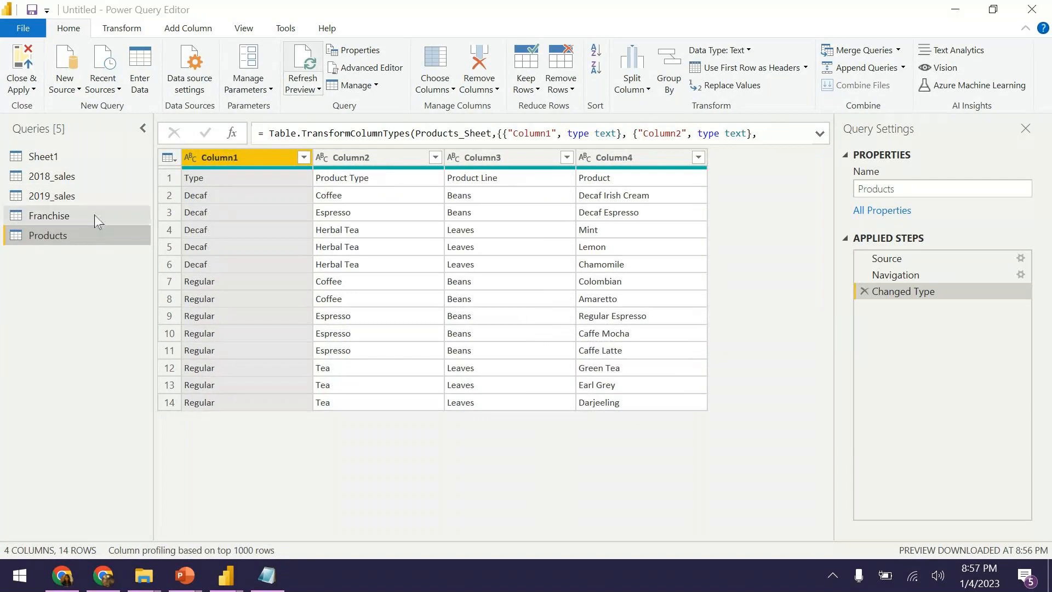
{"action": "left_click", "coordinate": [94, 215]}
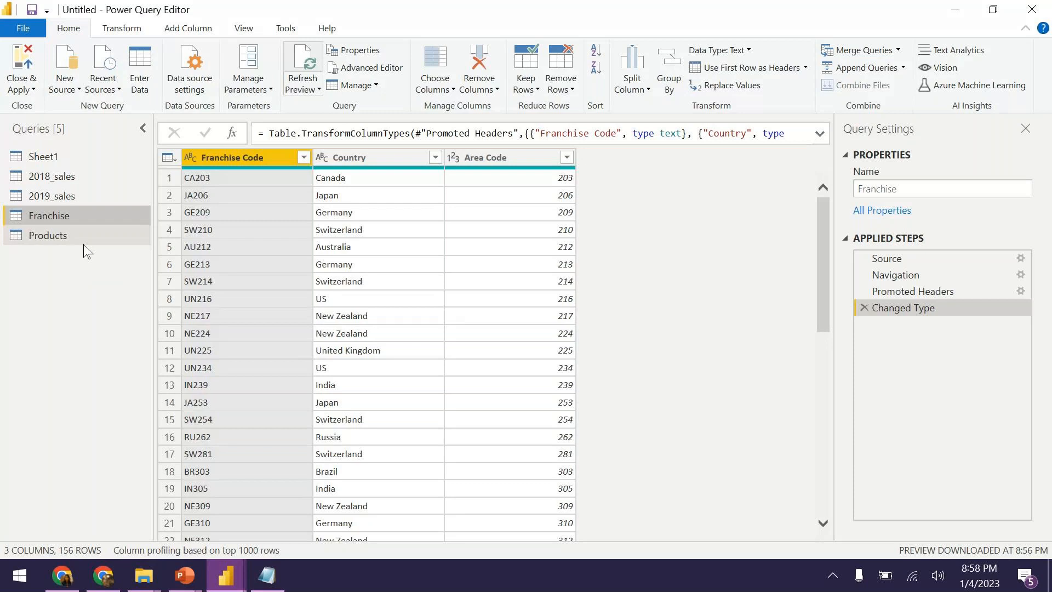
{"action": "left_click", "coordinate": [83, 239]}
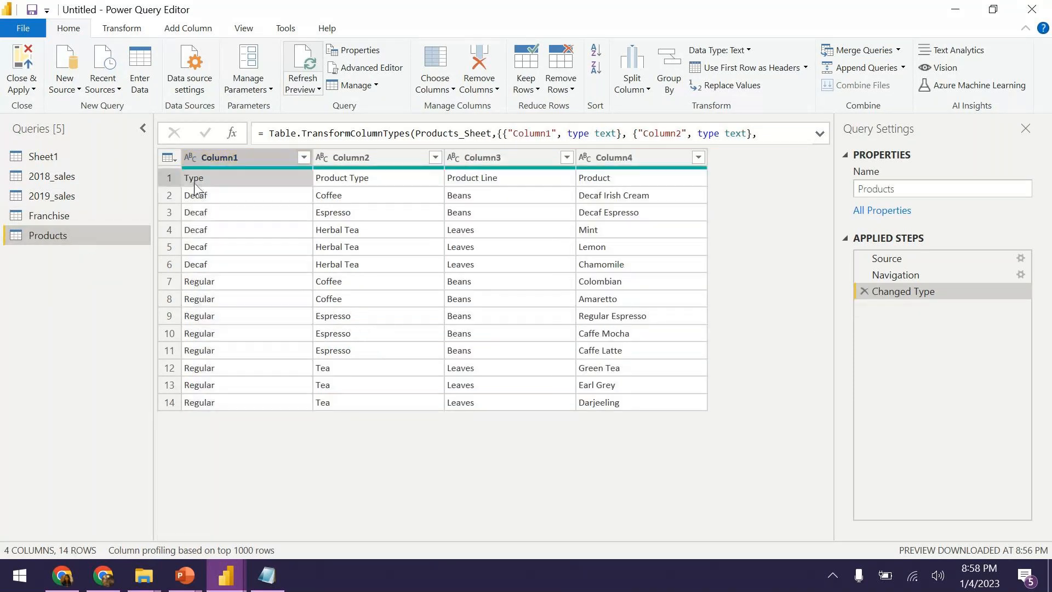
Promote row 1 of Products to headers: Type, Product Type, Product Line, Product.
{"action": "left_click", "coordinate": [194, 182]}
{"action": "left_click", "coordinate": [169, 180]}
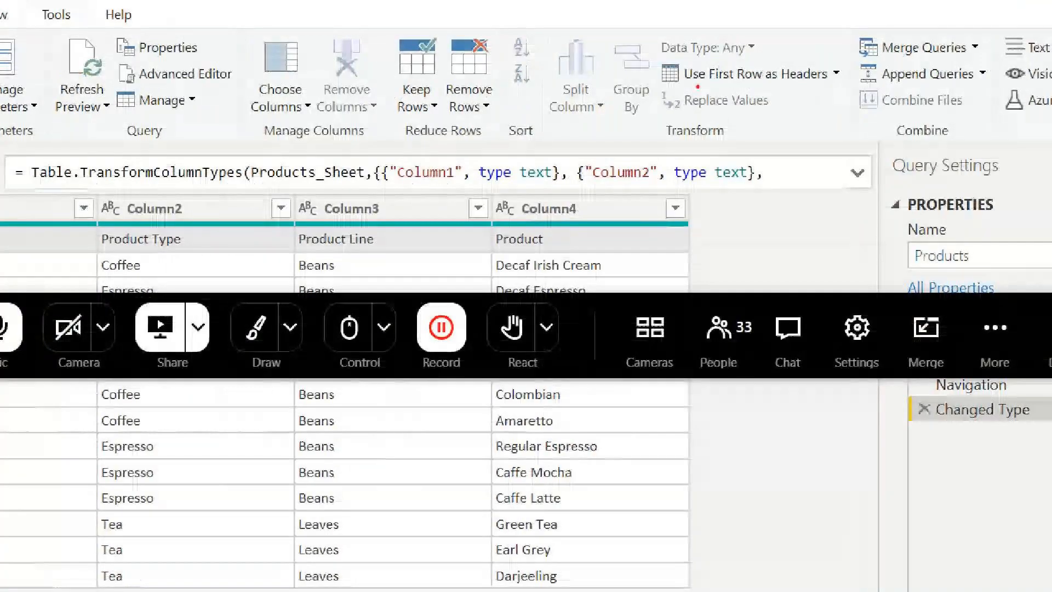
{"action": "left_click_drag", "start_coordinate": [694, 88], "coordinate": [855, 88]}
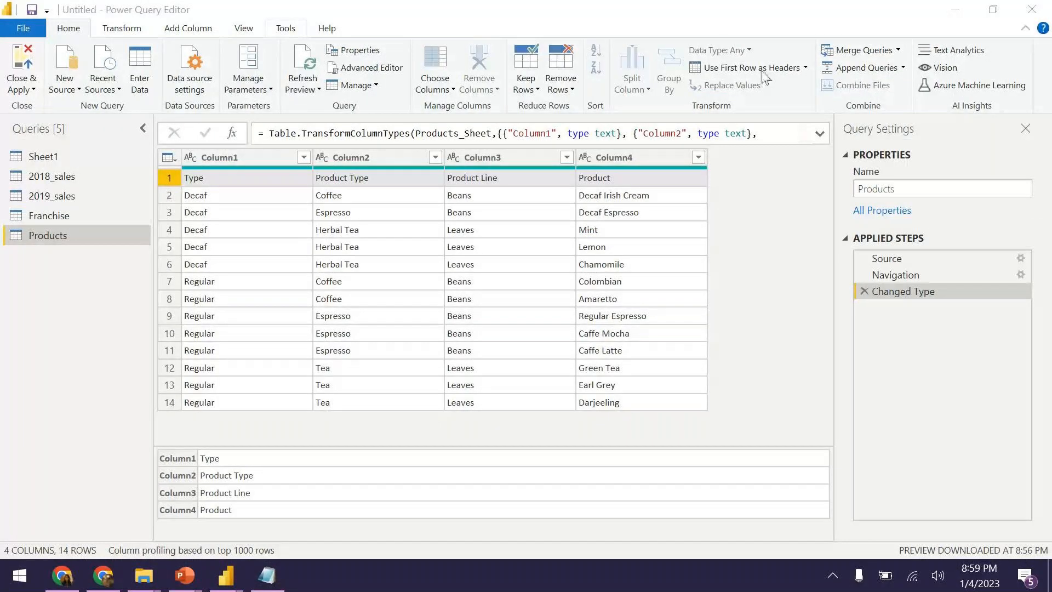
{"action": "left_click", "coordinate": [764, 70]}
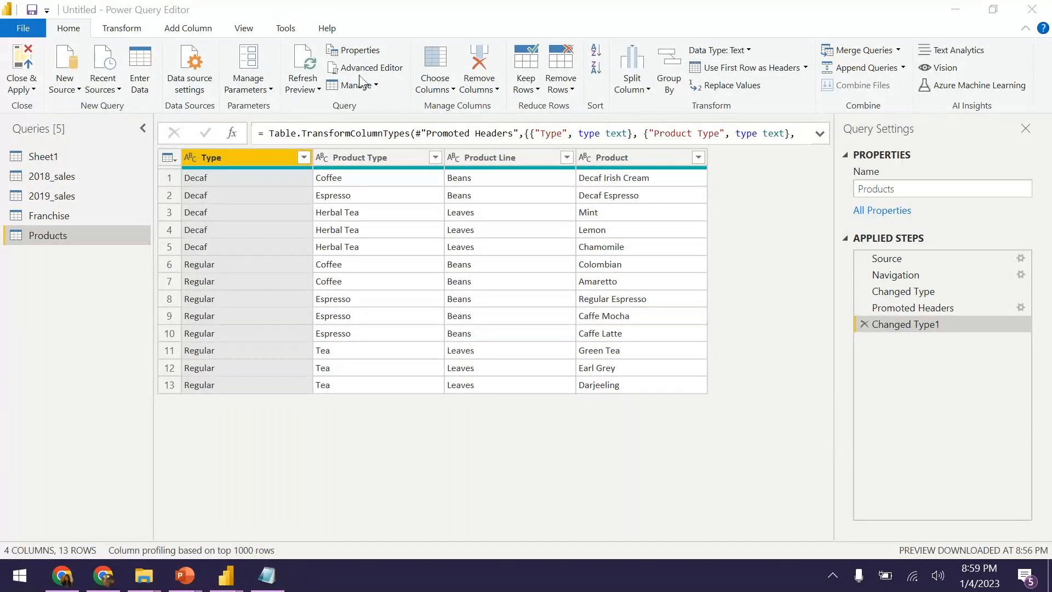
Display the Franchise query's 156 rows of Franchise Code, Country and Area Code.
{"action": "left_click", "coordinate": [765, 231]}
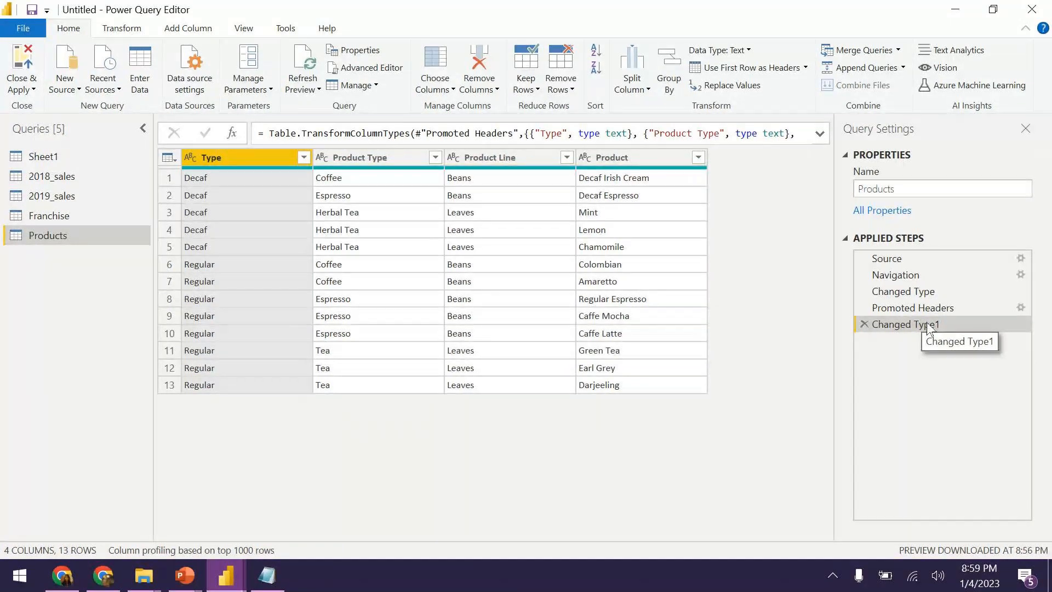
{"action": "left_click", "coordinate": [65, 218]}
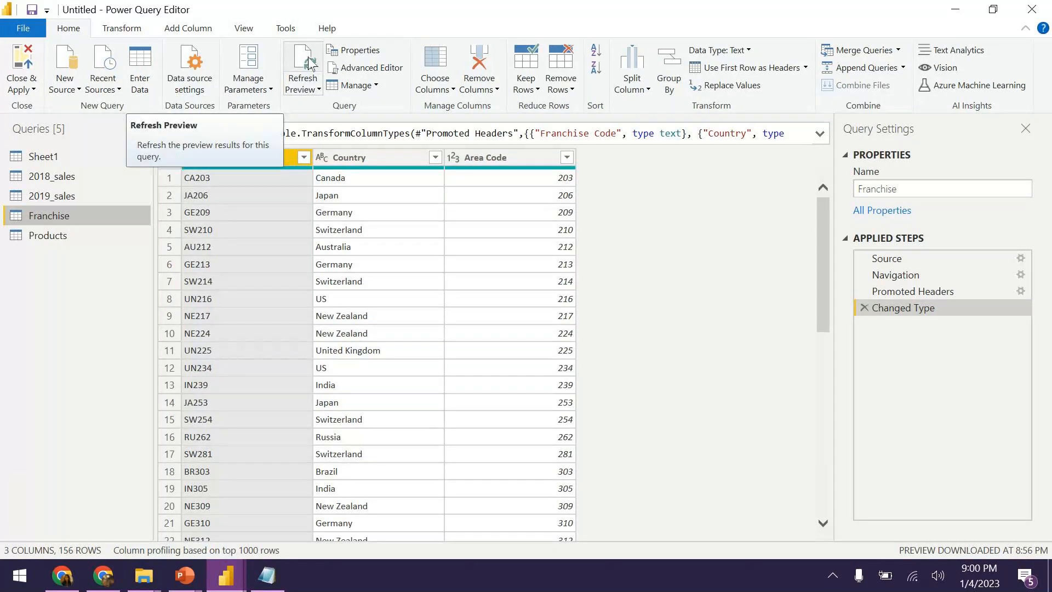
{"action": "left_click", "coordinate": [301, 87]}
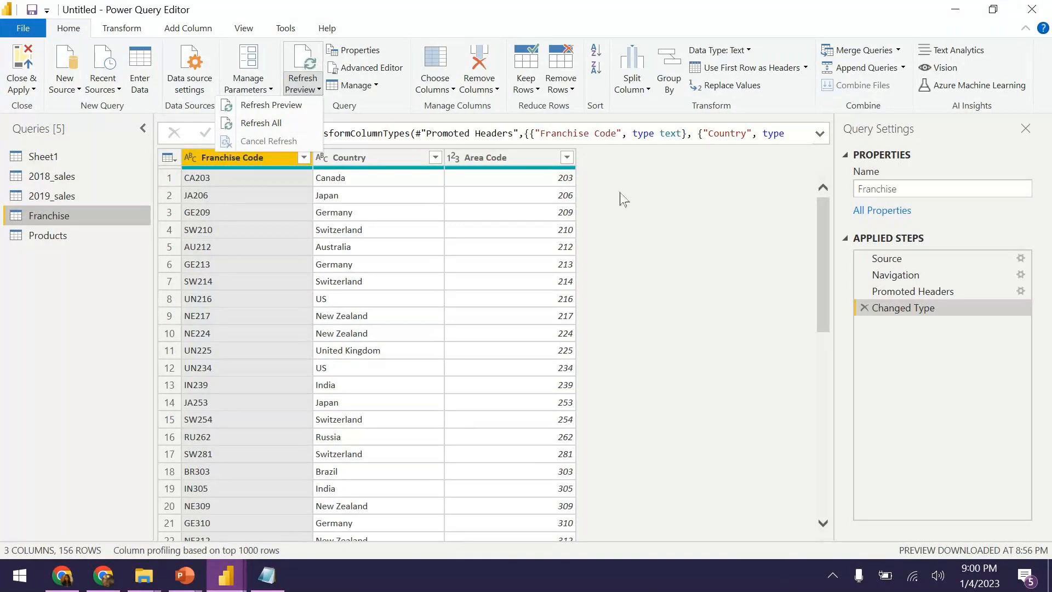
{"action": "left_click", "coordinate": [634, 220]}
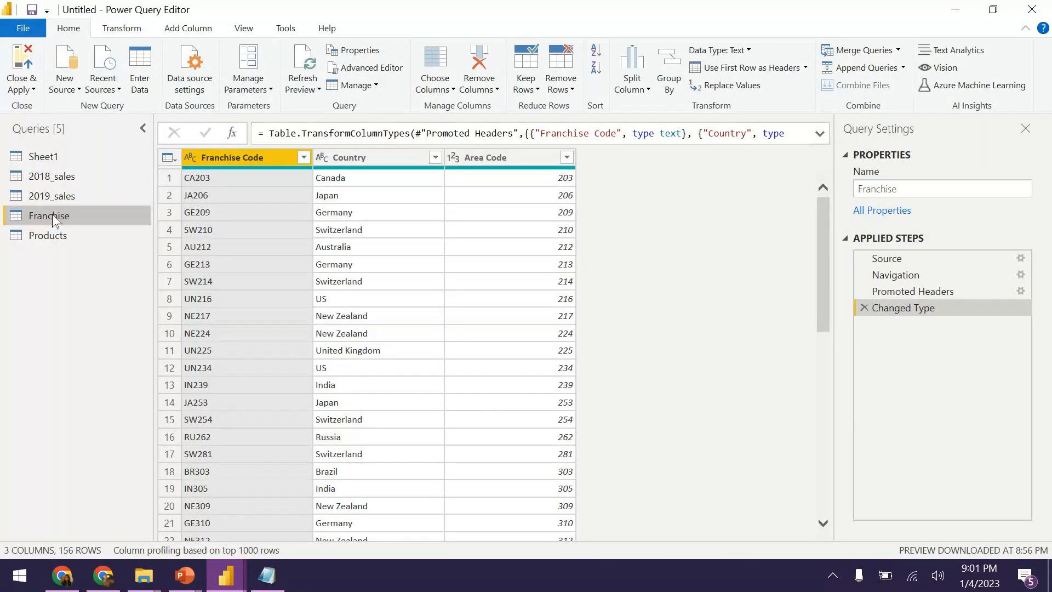
Display the Products query with its Type, Product Type, Product Line and Product columns.
{"action": "left_click", "coordinate": [49, 233]}
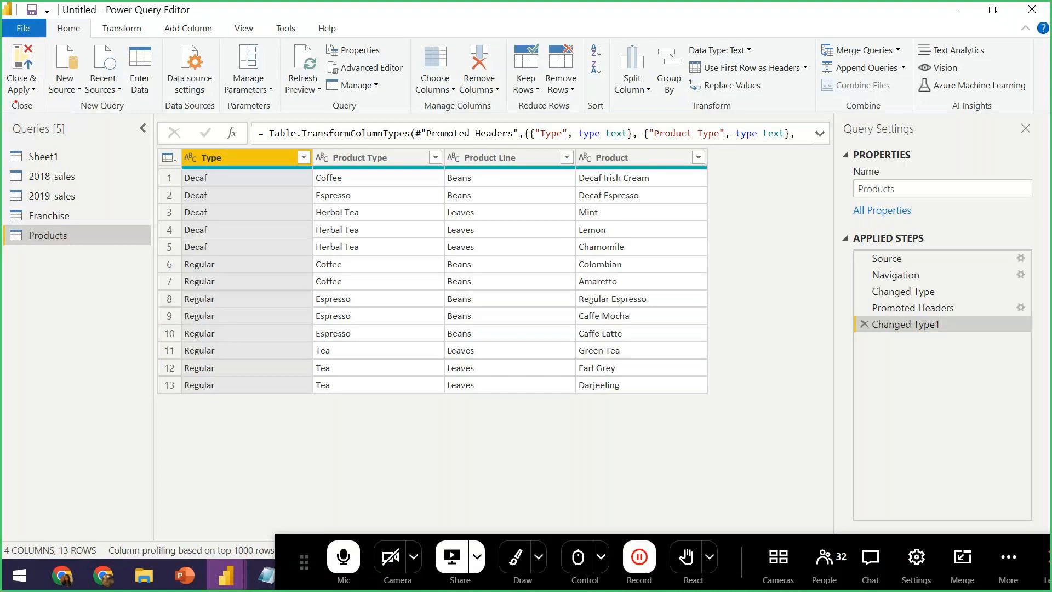
{"action": "left_click_drag", "start_coordinate": [7, 115], "coordinate": [123, 285]}
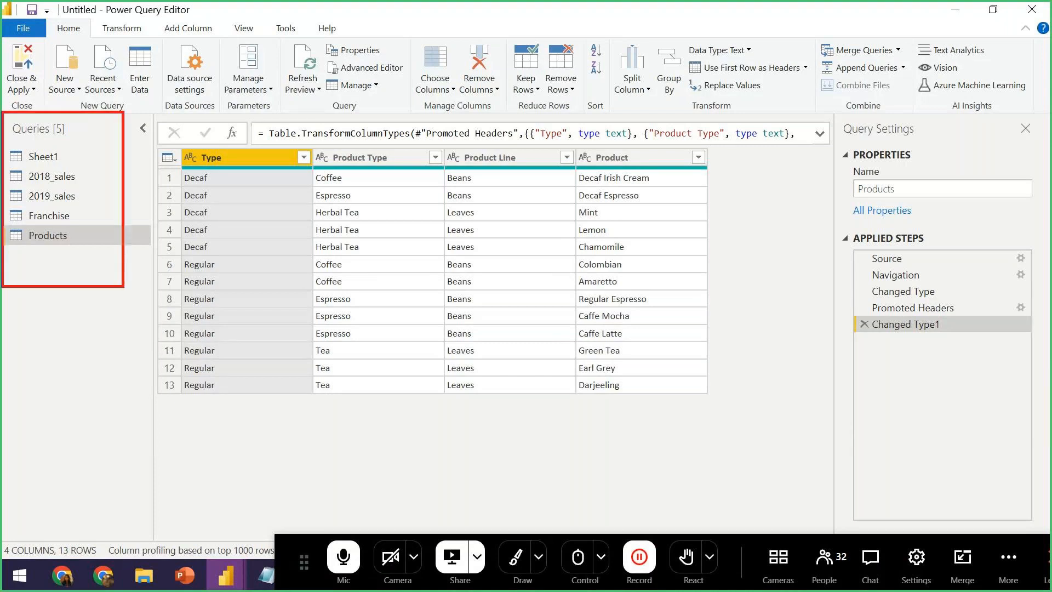
{"action": "key", "text": "ctrl"}
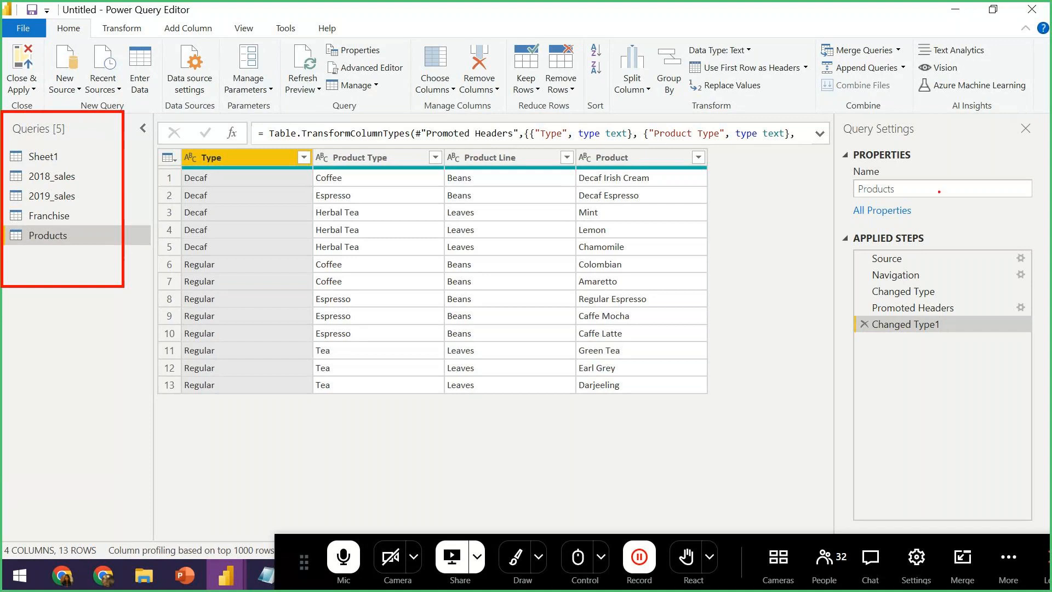
{"action": "left_click_drag", "start_coordinate": [852, 163], "coordinate": [920, 162]}
{"action": "left_click_drag", "start_coordinate": [863, 198], "coordinate": [906, 198]}
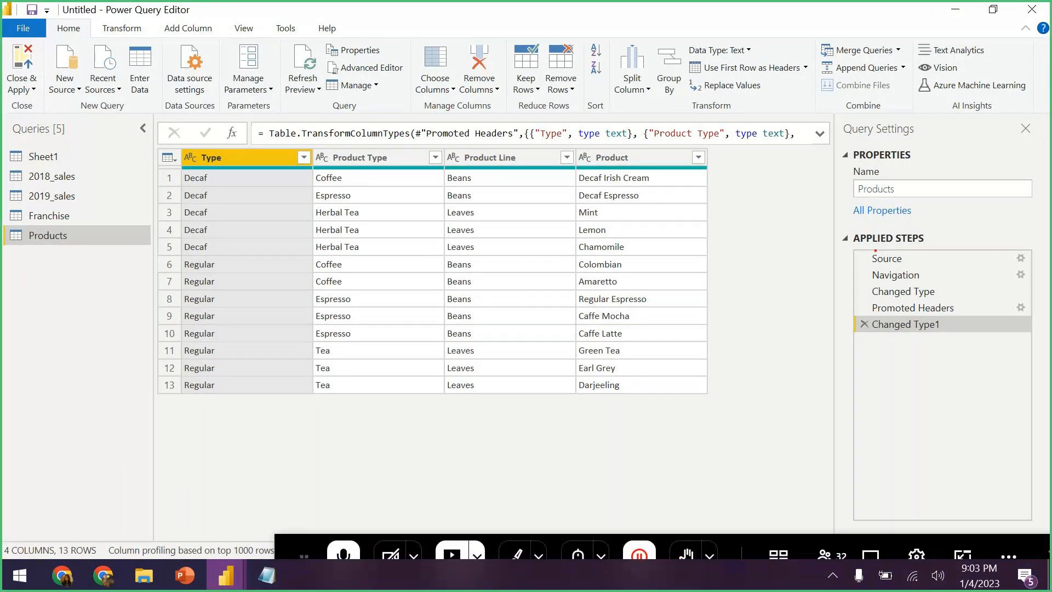
{"action": "mouse_move", "coordinate": [880, 247]}
{"action": "left_mouse_down"}
{"action": "mouse_move", "coordinate": [854, 248]}
{"action": "mouse_move", "coordinate": [933, 247]}
{"action": "left_mouse_up"}
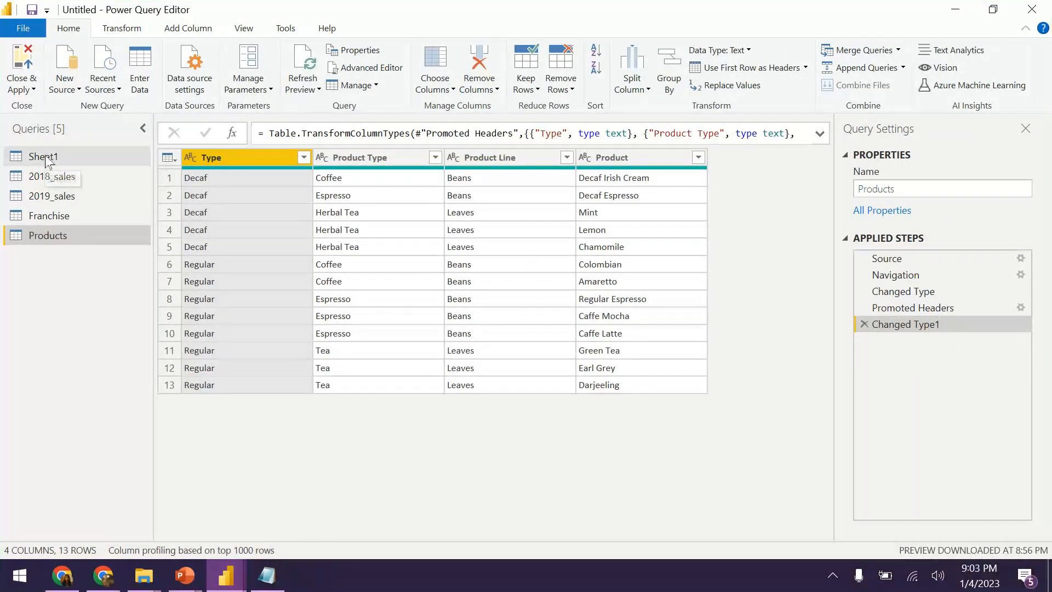
{"action": "left_click", "coordinate": [49, 176]}
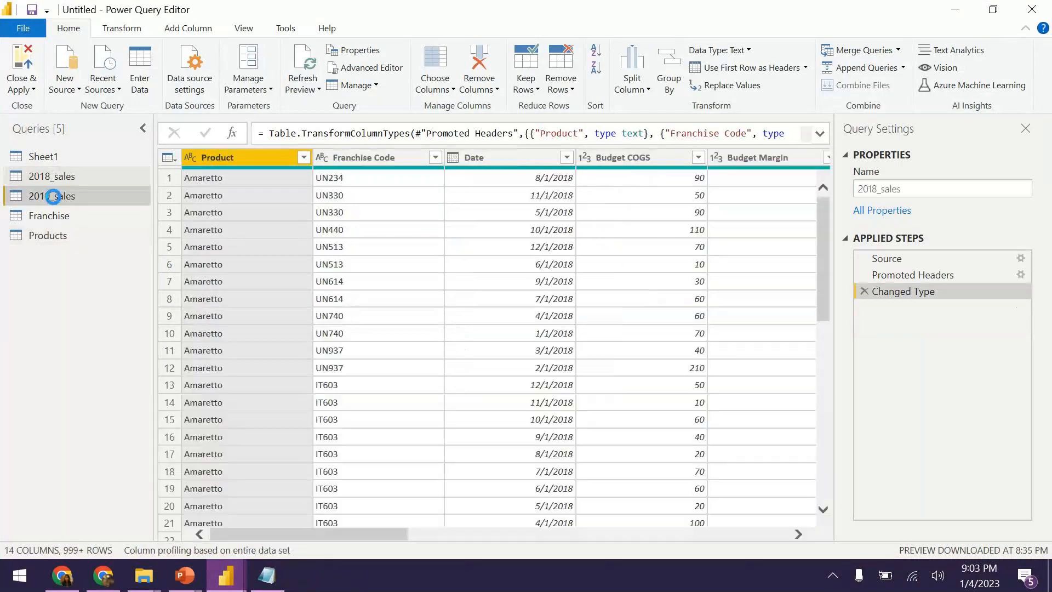
{"action": "left_click", "coordinate": [55, 215]}
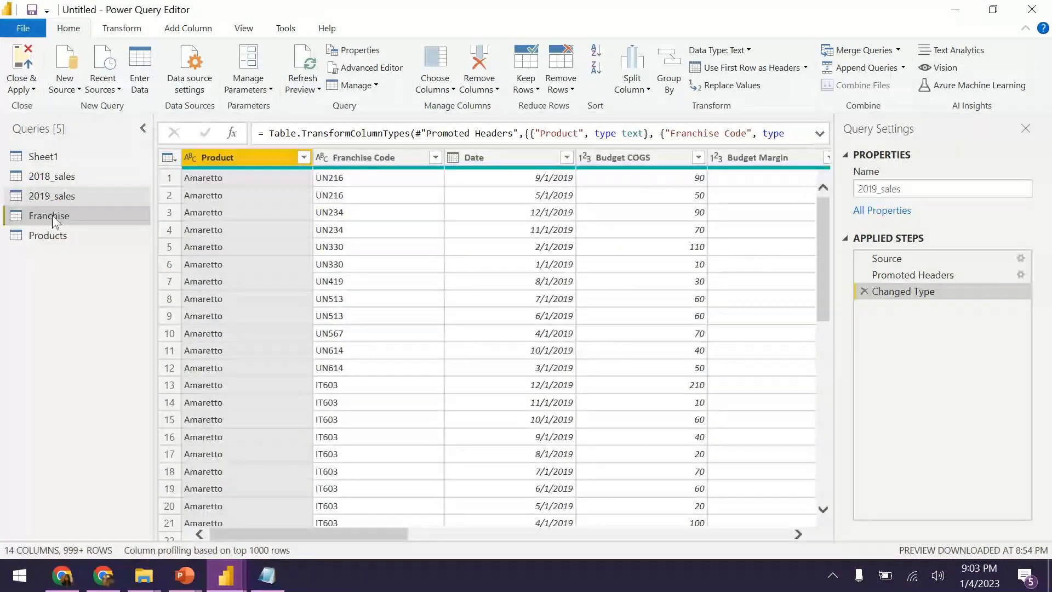
{"action": "left_click_drag", "start_coordinate": [50, 176], "coordinate": [65, 202]}
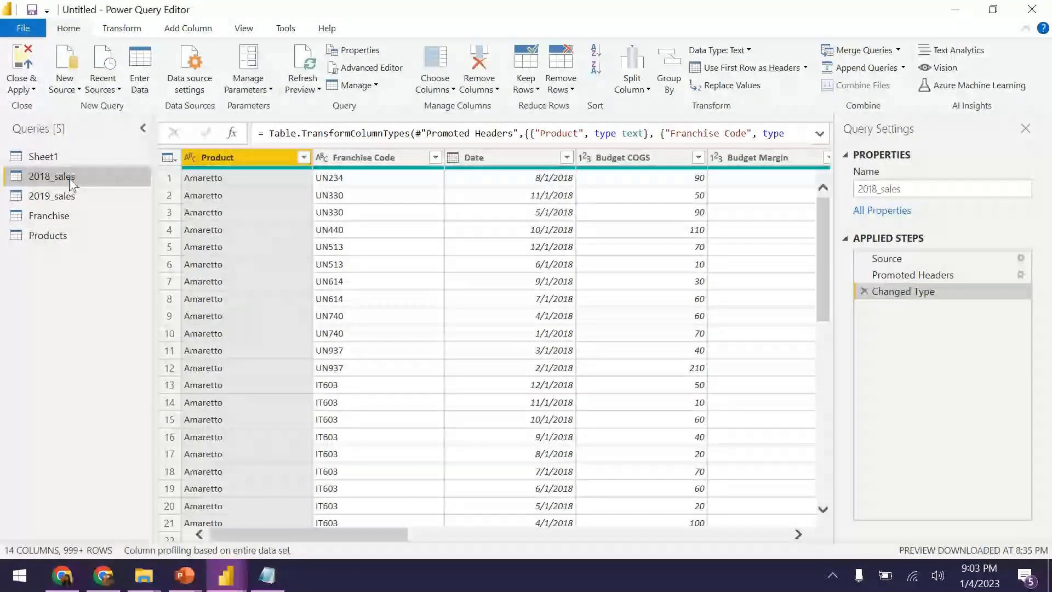
{"action": "left_click", "coordinate": [58, 236]}
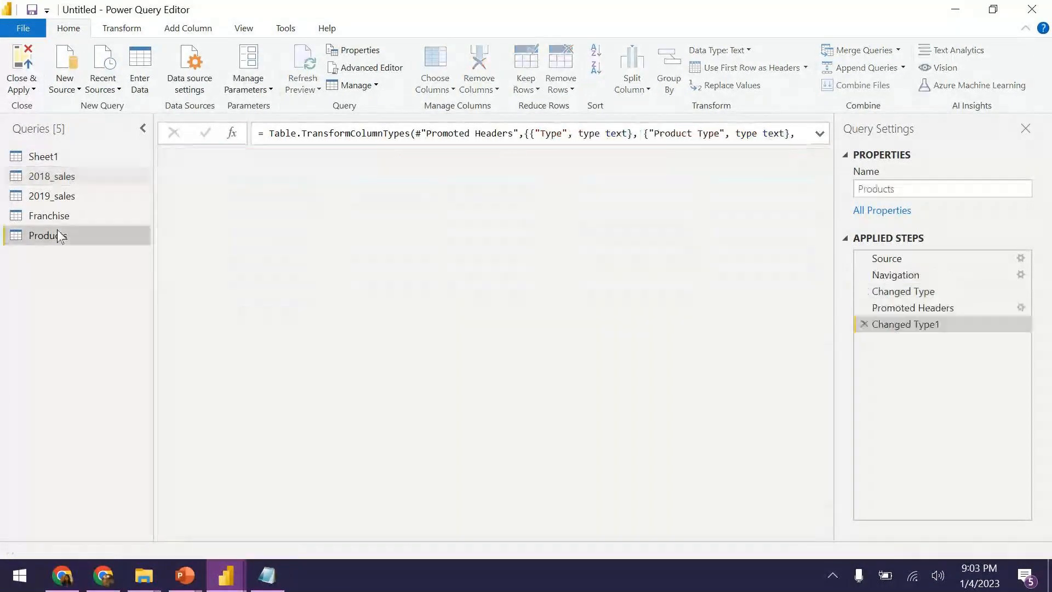
{"action": "left_click", "coordinate": [905, 311]}
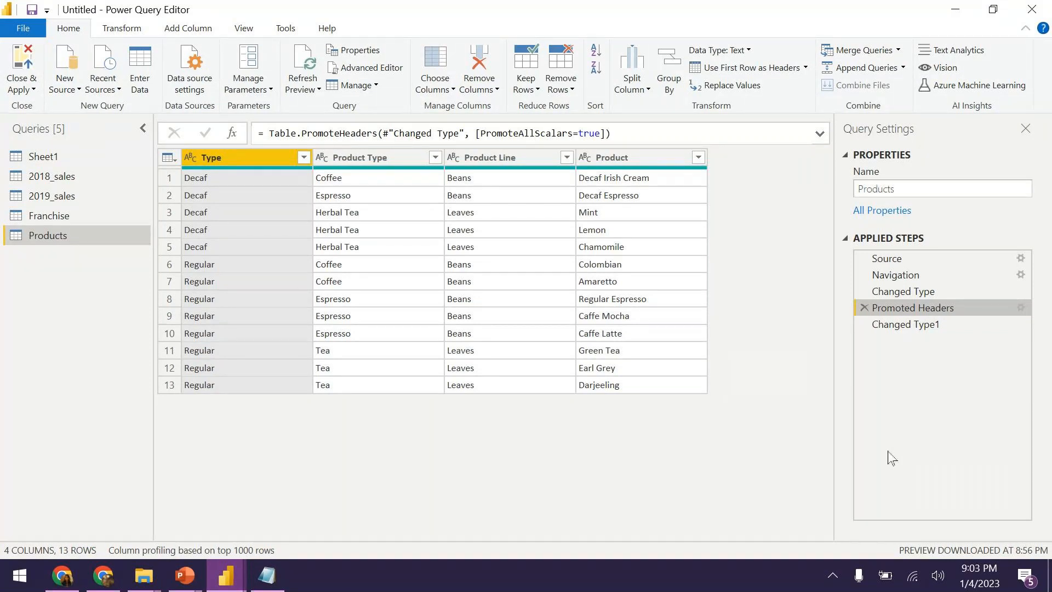
{"action": "left_click", "coordinate": [920, 321]}
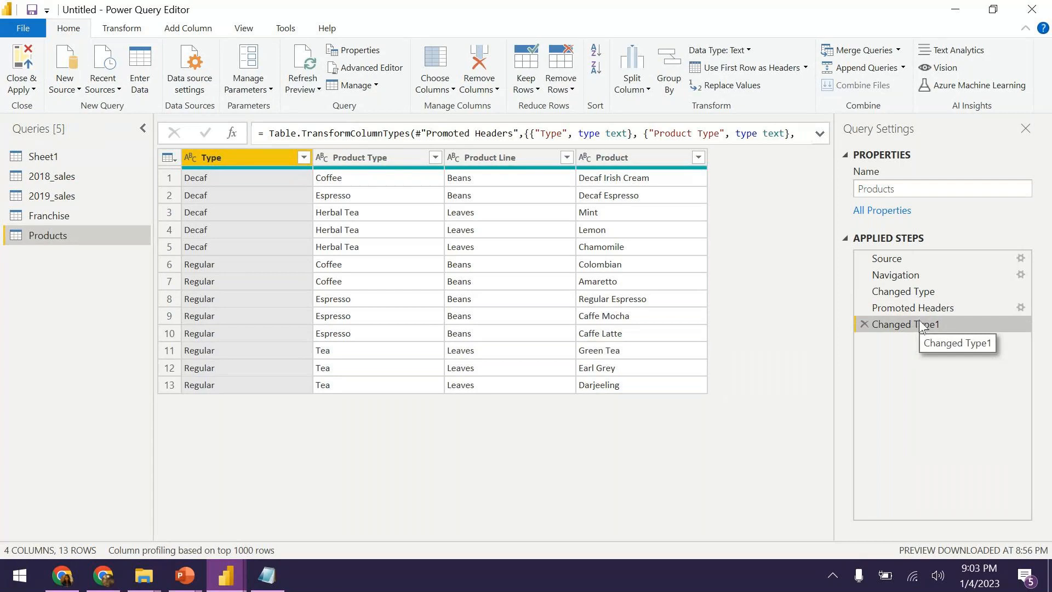
{"action": "left_click", "coordinate": [863, 308]}
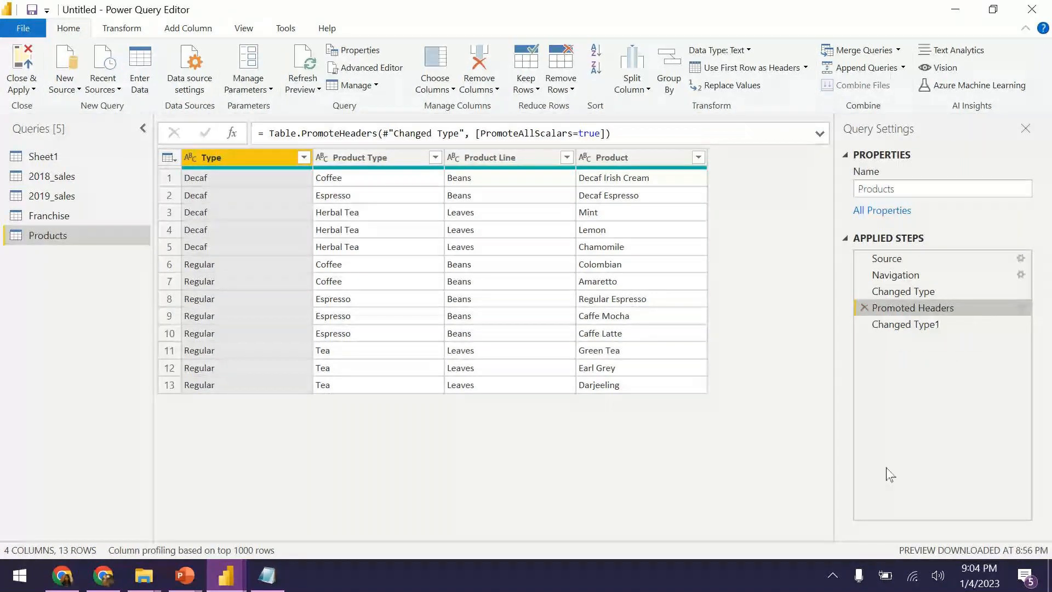
{"action": "left_click", "coordinate": [613, 158]}
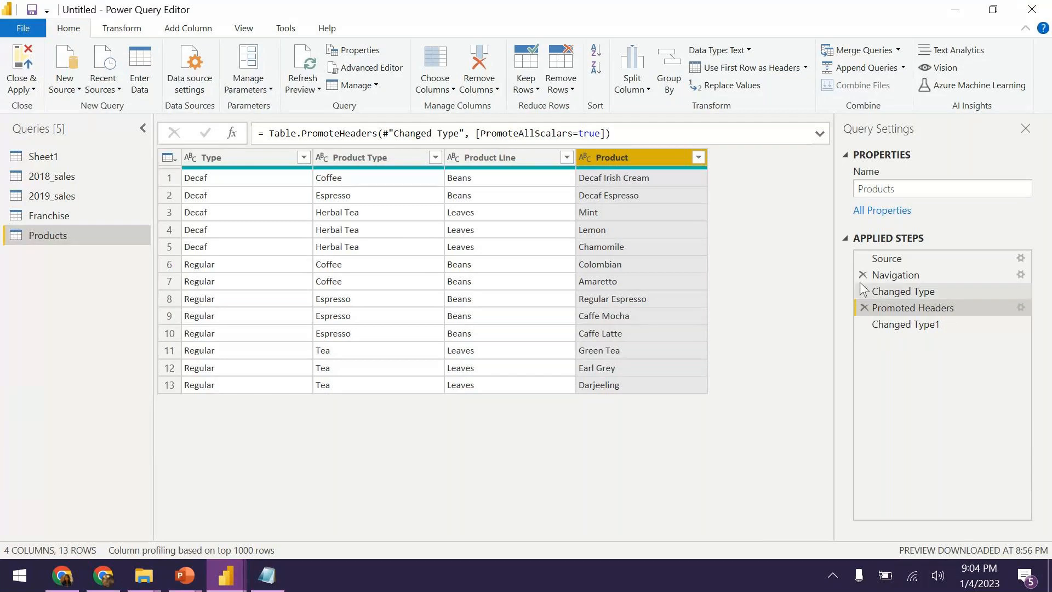
{"action": "left_click", "coordinate": [925, 324]}
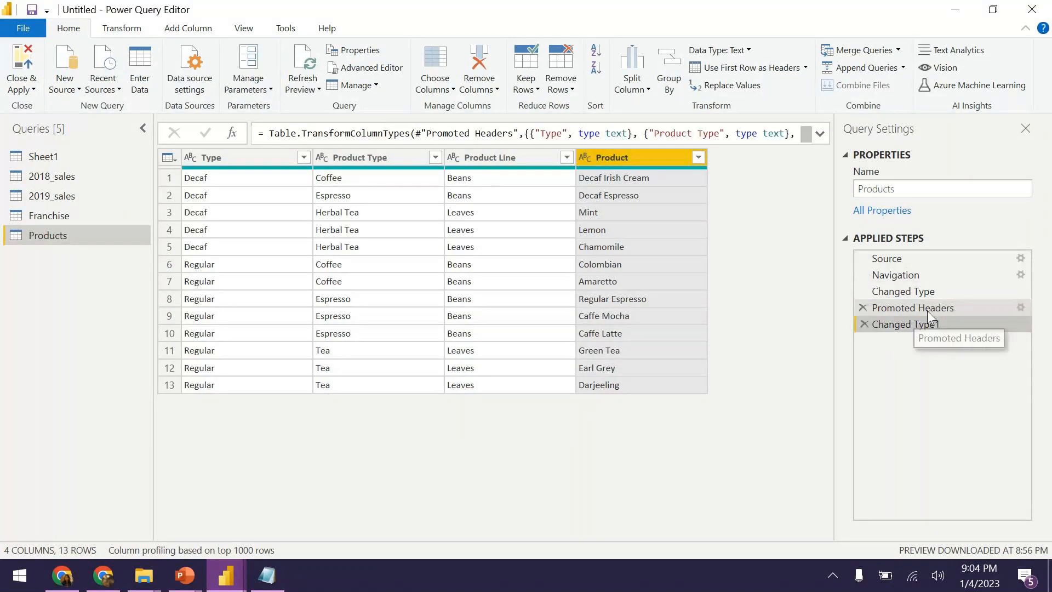
{"action": "right_click", "coordinate": [896, 330]}
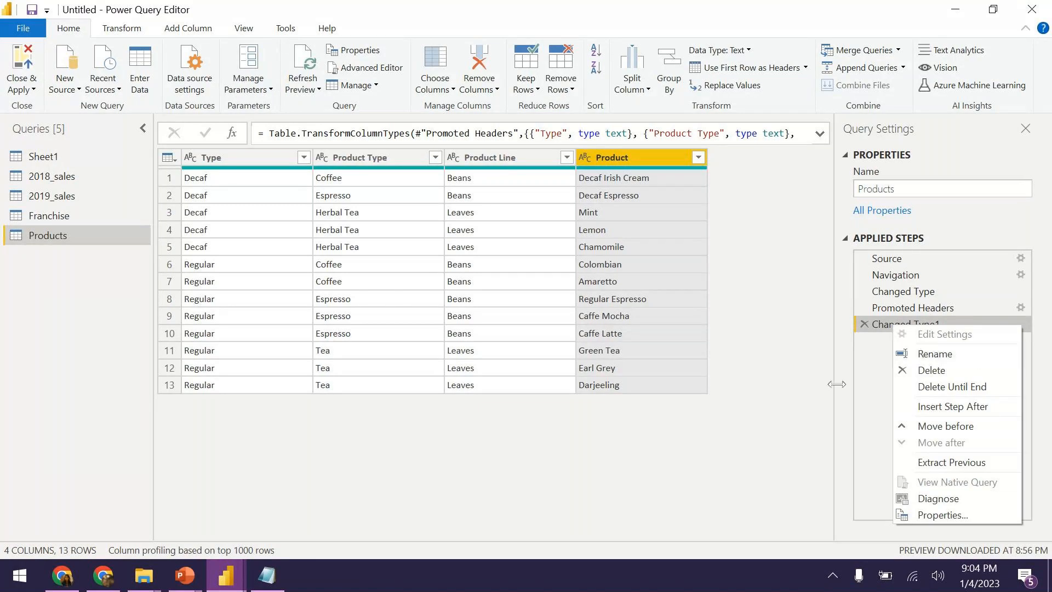
{"action": "right_click", "coordinate": [912, 307]}
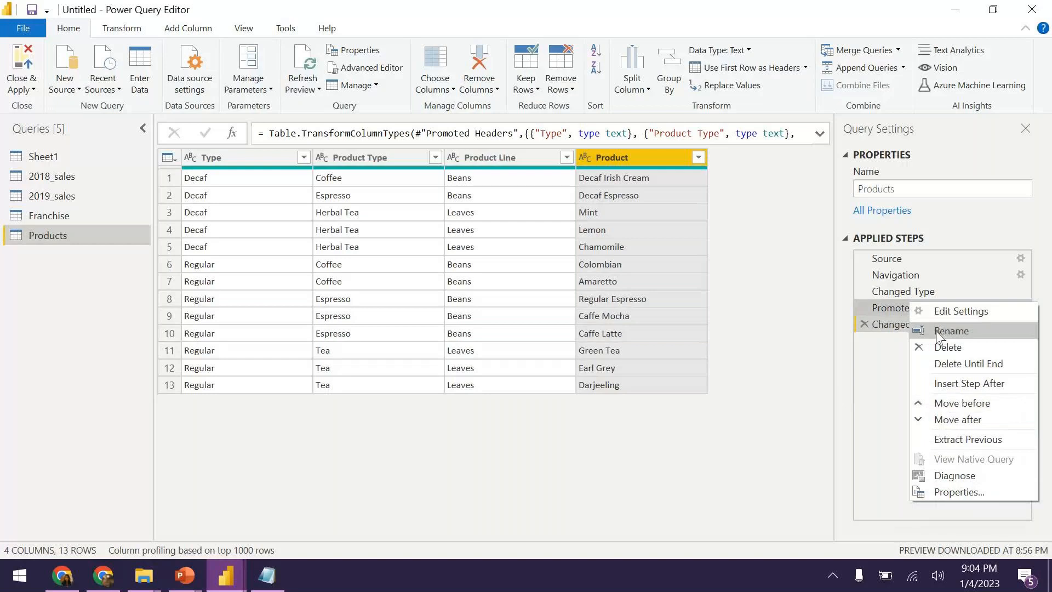
{"action": "left_click", "coordinate": [880, 420]}
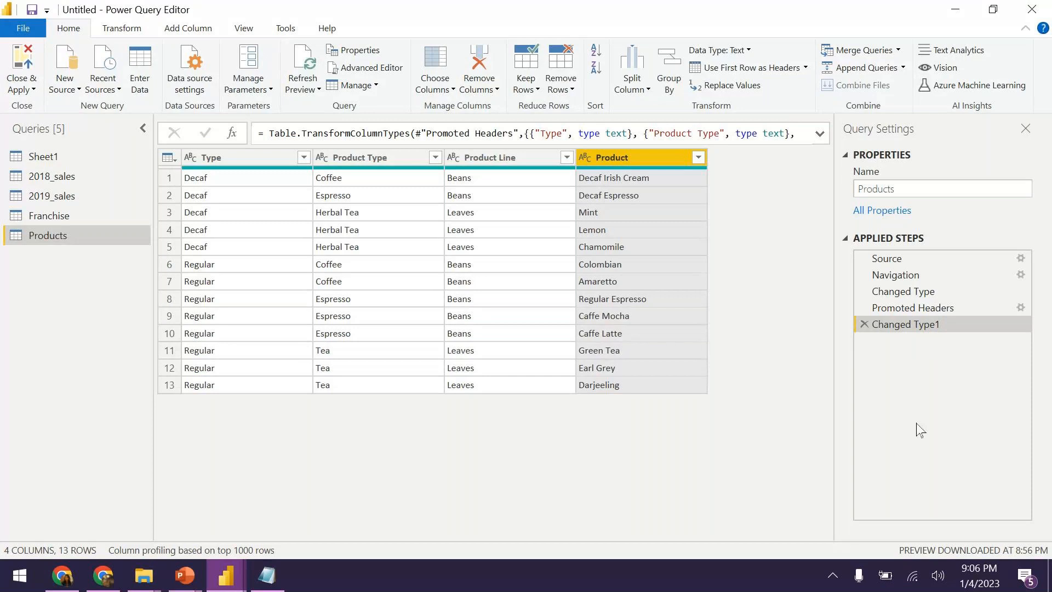
{"action": "right_click", "coordinate": [930, 325]}
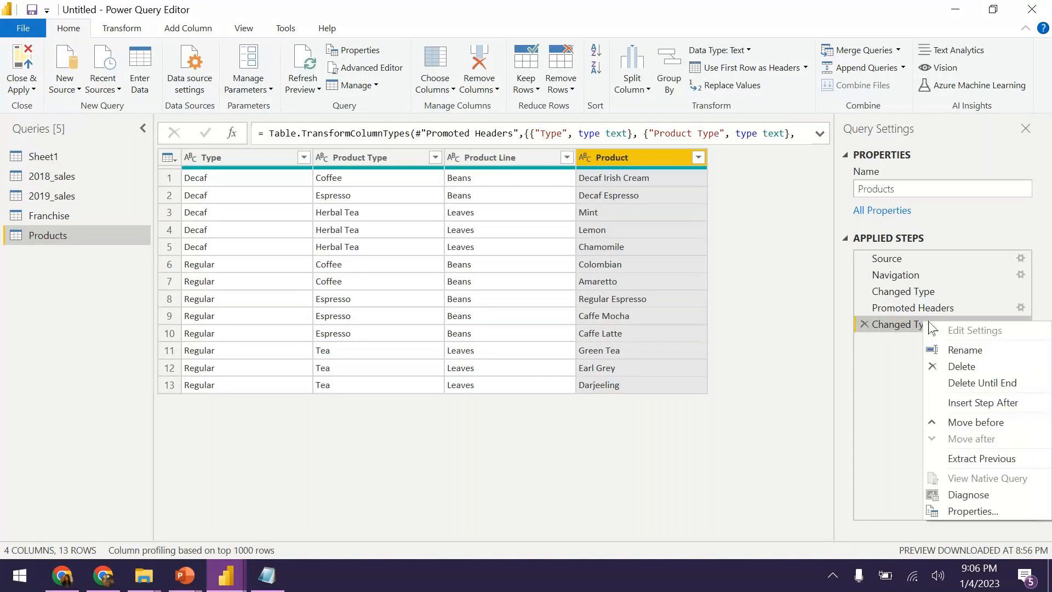
{"action": "left_click", "coordinate": [889, 405]}
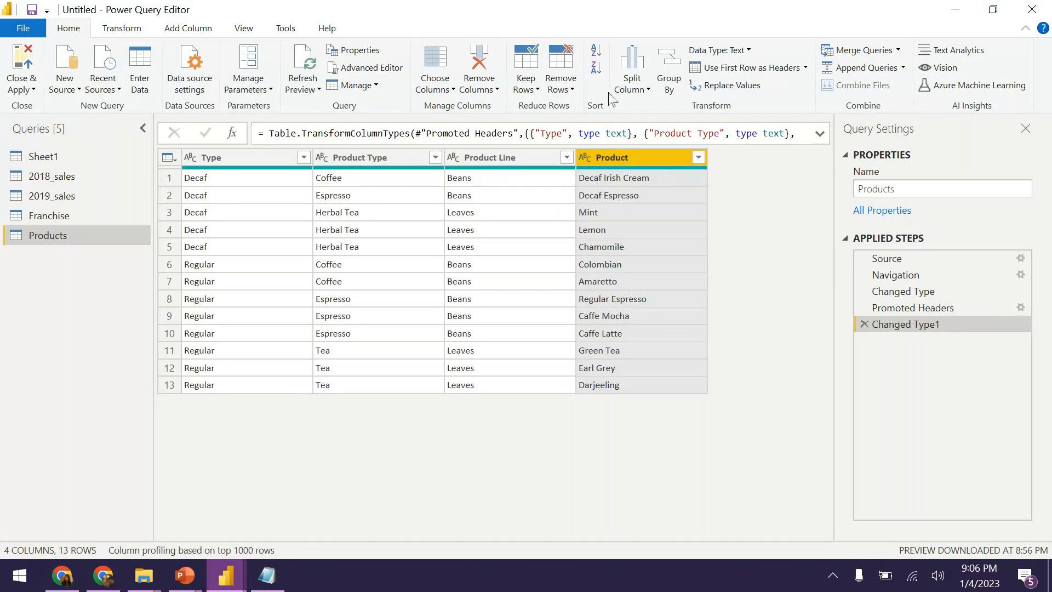
{"action": "left_click", "coordinate": [494, 92]}
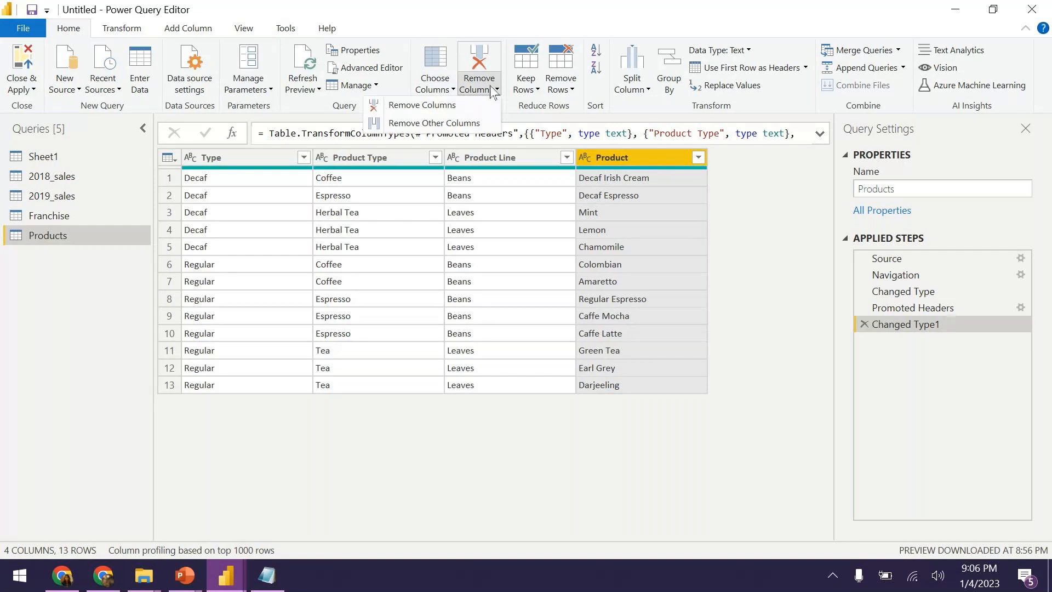
{"action": "left_click", "coordinate": [696, 289]}
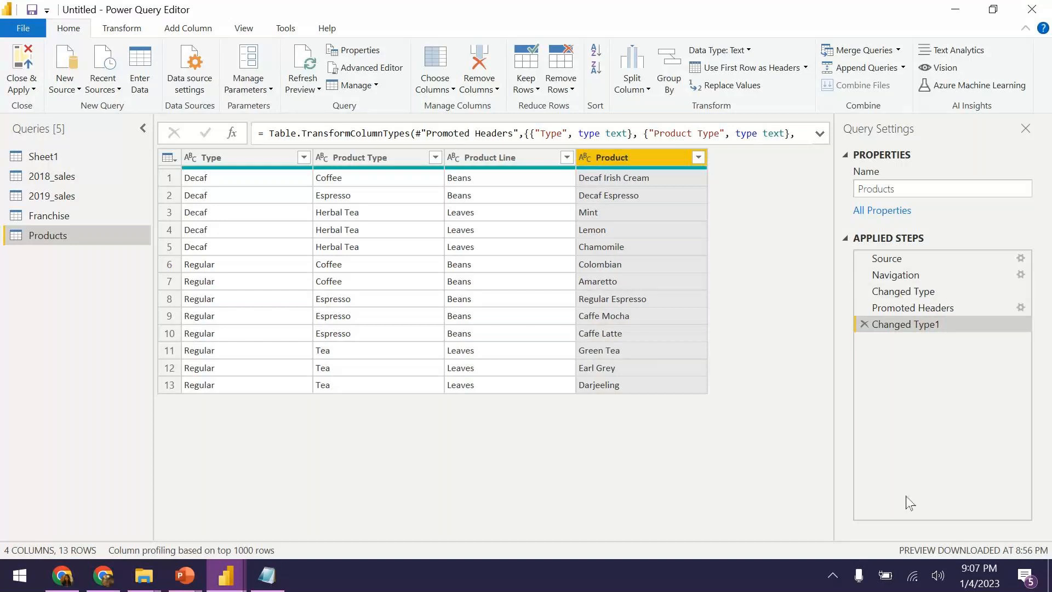
{"action": "left_click", "coordinate": [901, 308]}
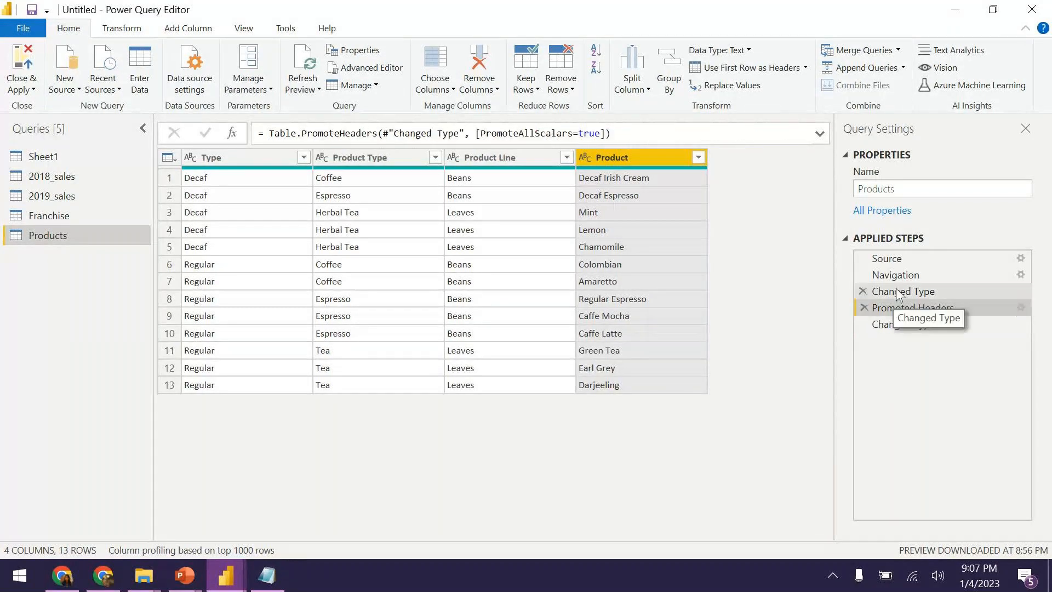
{"action": "left_click", "coordinate": [900, 292]}
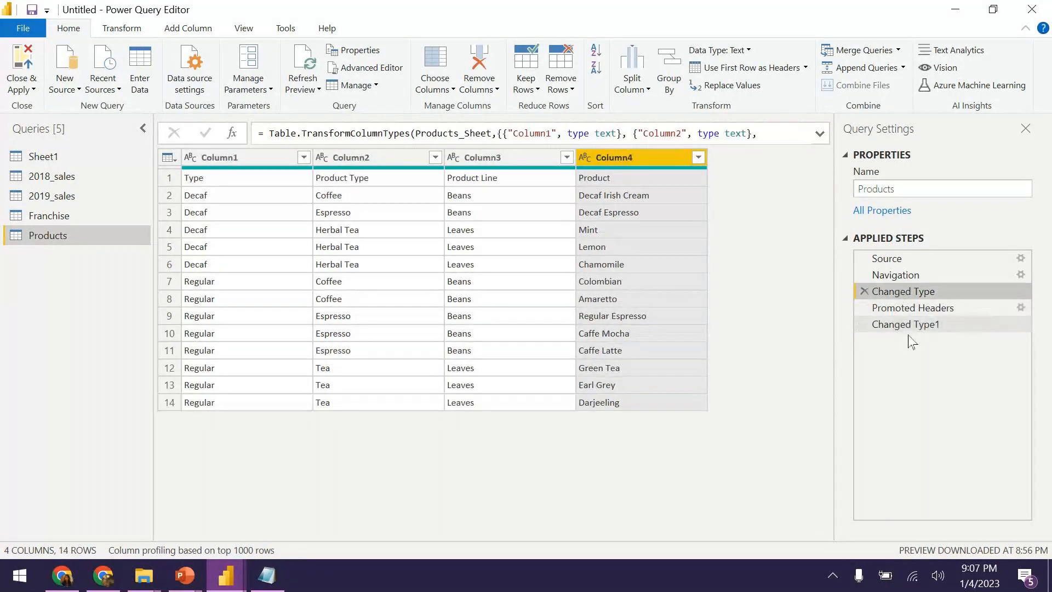
{"action": "left_click", "coordinate": [903, 324]}
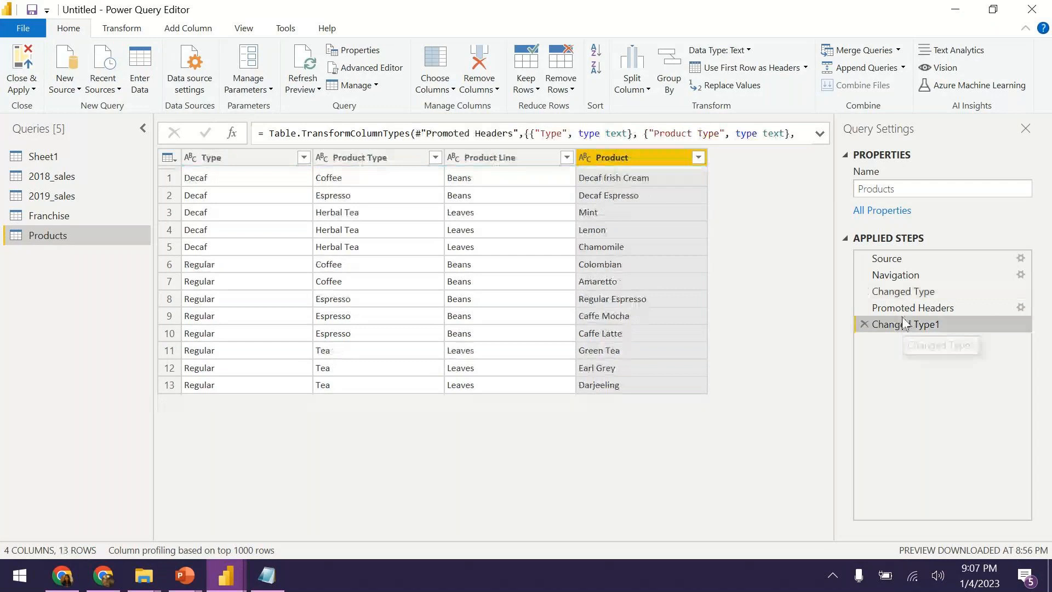
{"action": "left_click", "coordinate": [902, 308]}
{"action": "left_click", "coordinate": [895, 294]}
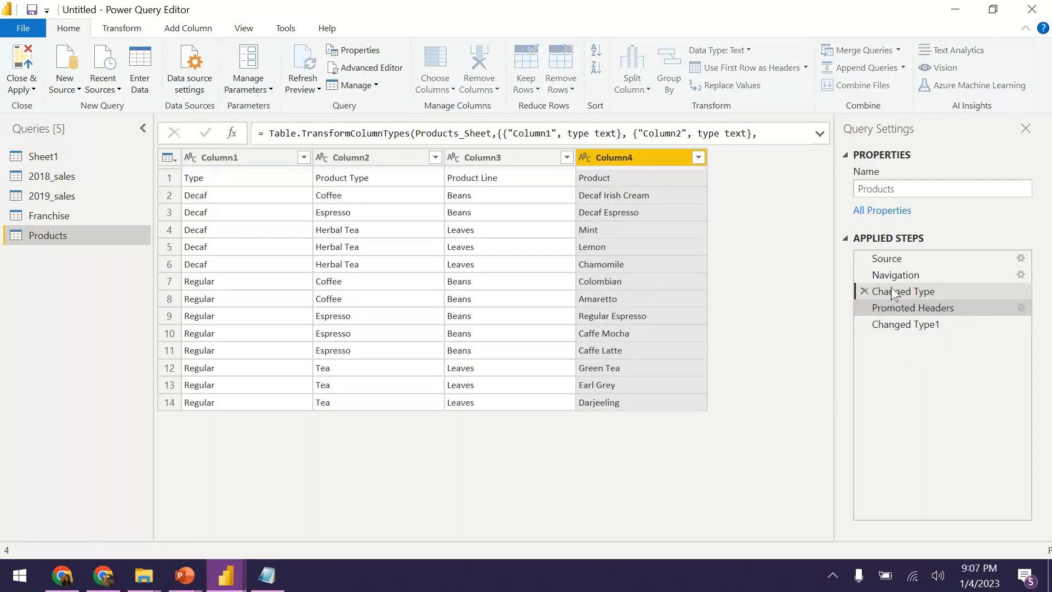
{"action": "left_click", "coordinate": [898, 308]}
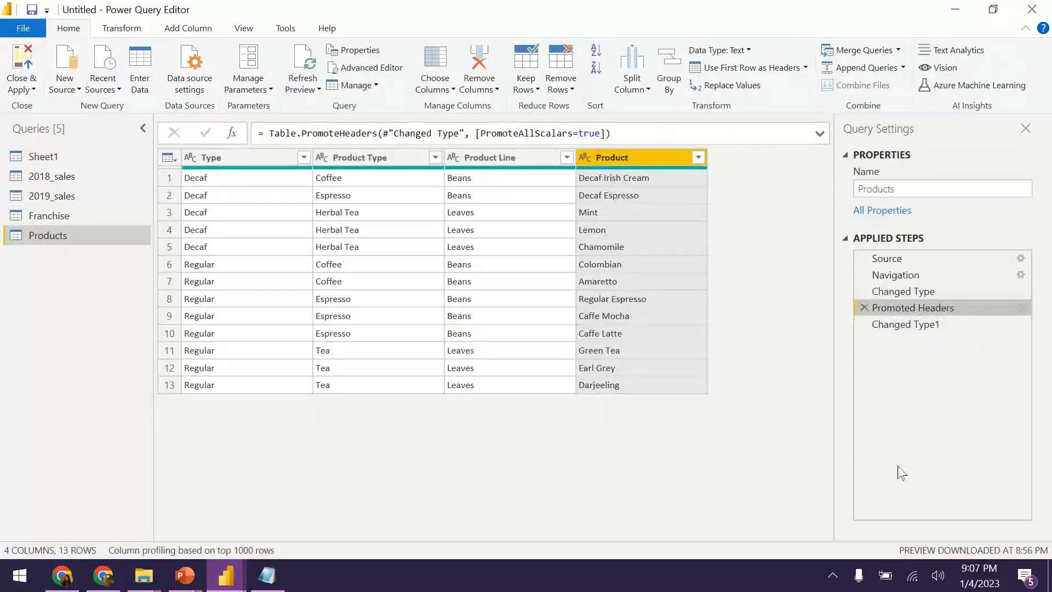
{"action": "left_click", "coordinate": [940, 325]}
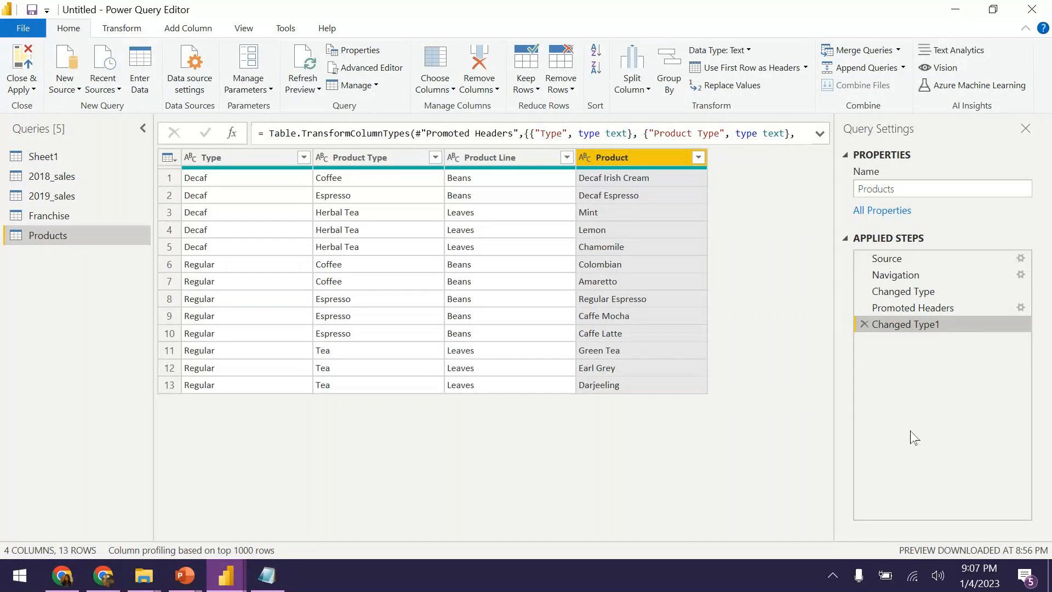
{"action": "left_click", "coordinate": [1019, 308]}
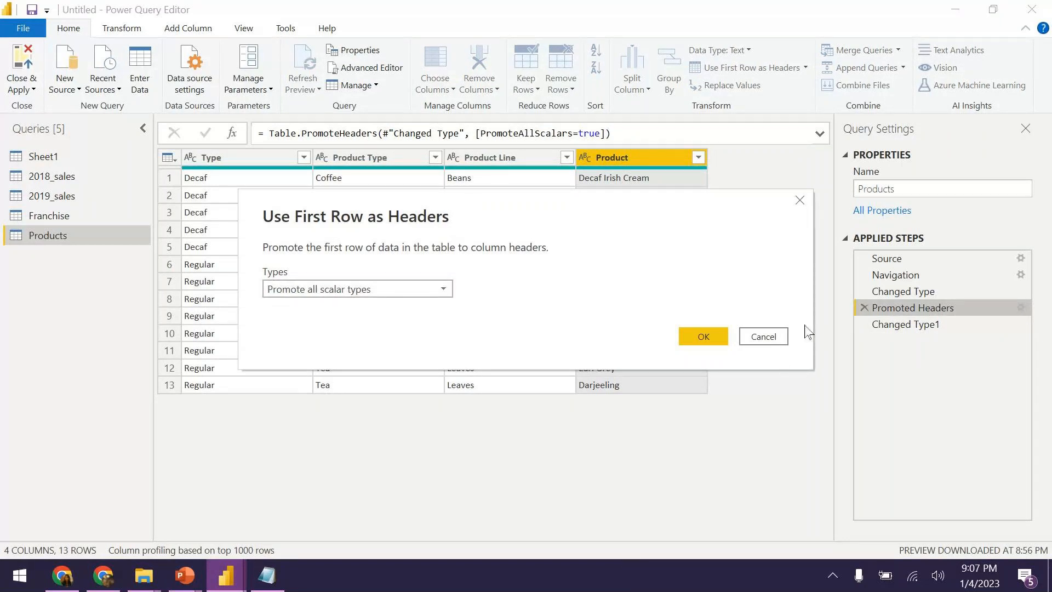
{"action": "left_click", "coordinate": [800, 200]}
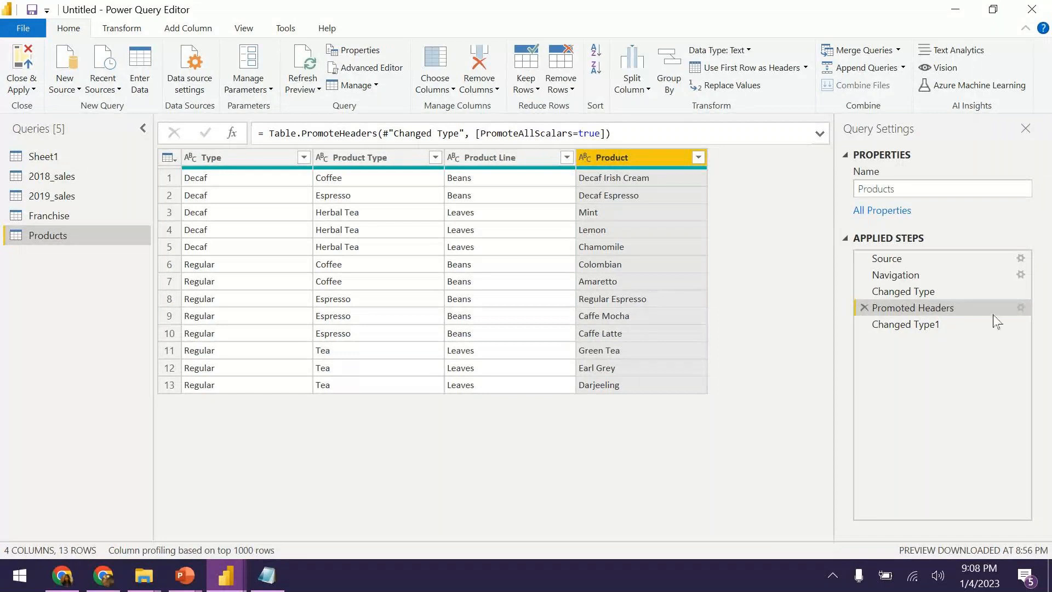
{"action": "left_click", "coordinate": [871, 324]}
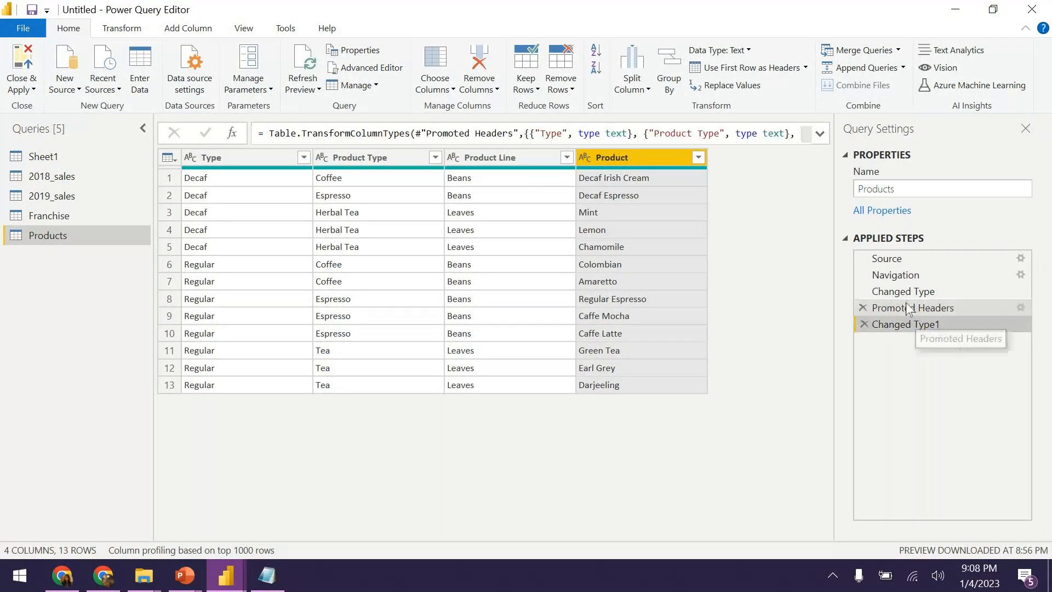
{"action": "left_click", "coordinate": [914, 308]}
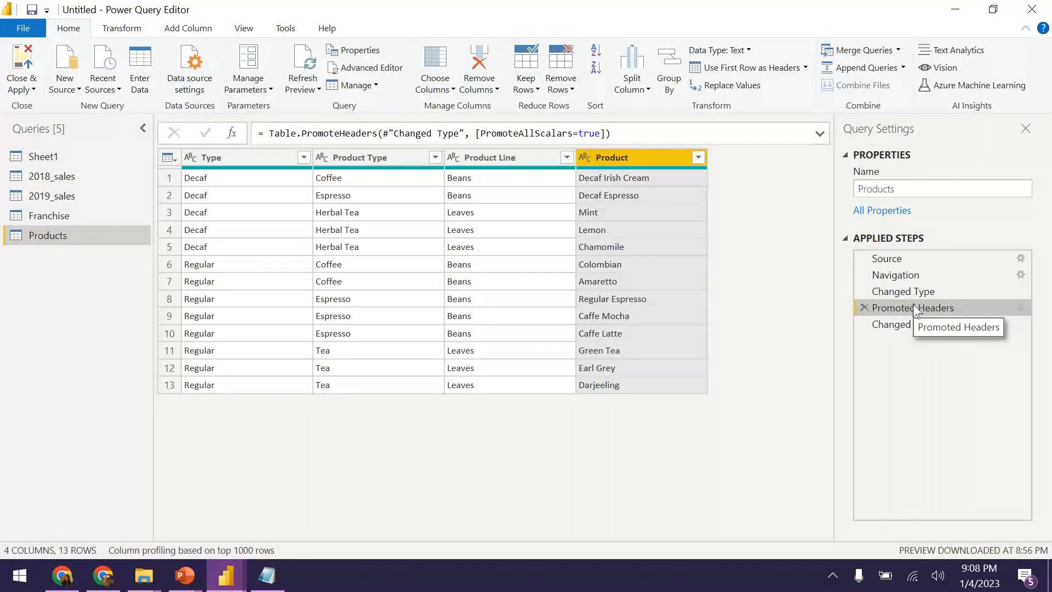
{"action": "left_click", "coordinate": [906, 292]}
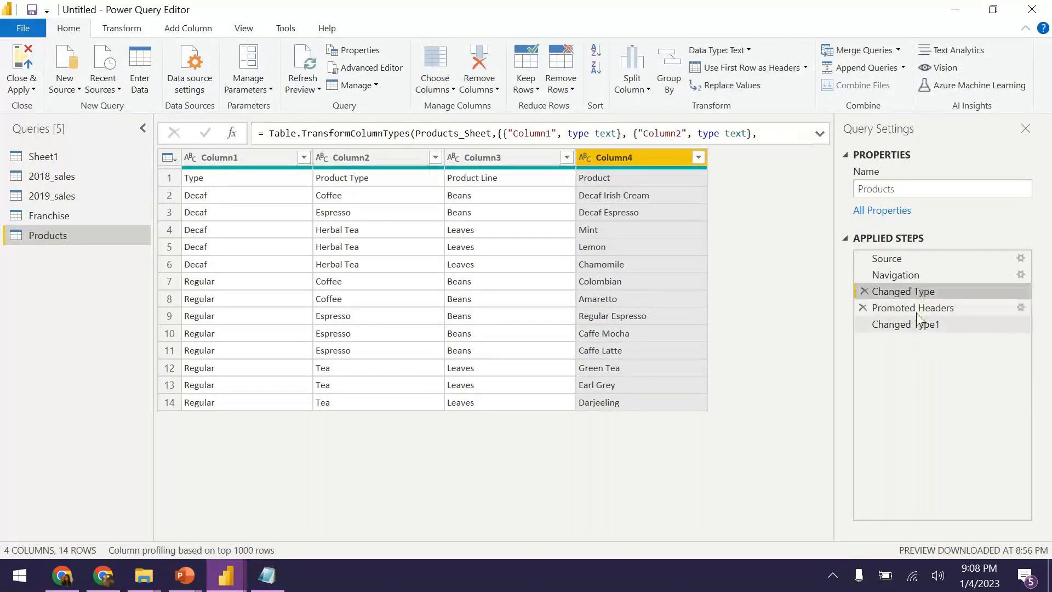
{"action": "left_click", "coordinate": [918, 324]}
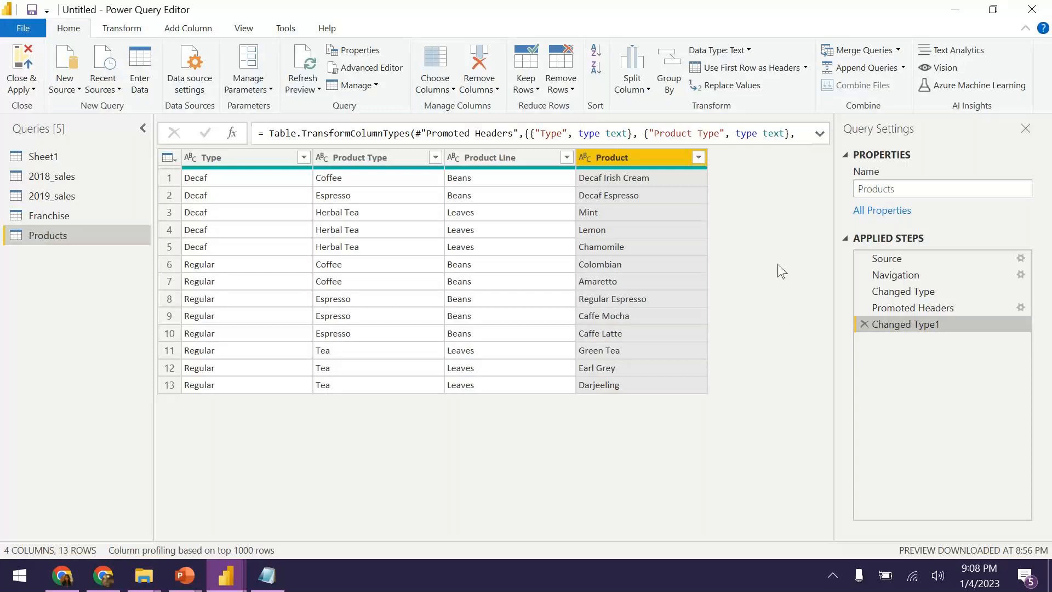
Switch back and forth between the 2018_sales and 2019_sales previews, finishing on 2018_sales.
{"action": "left_click", "coordinate": [68, 177]}
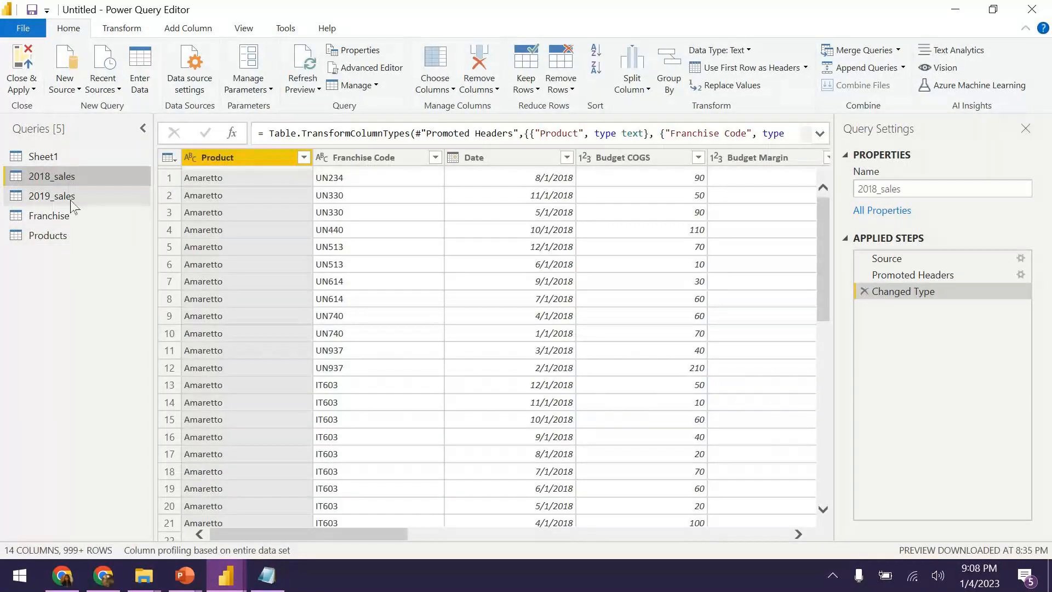
{"action": "left_click", "coordinate": [72, 203]}
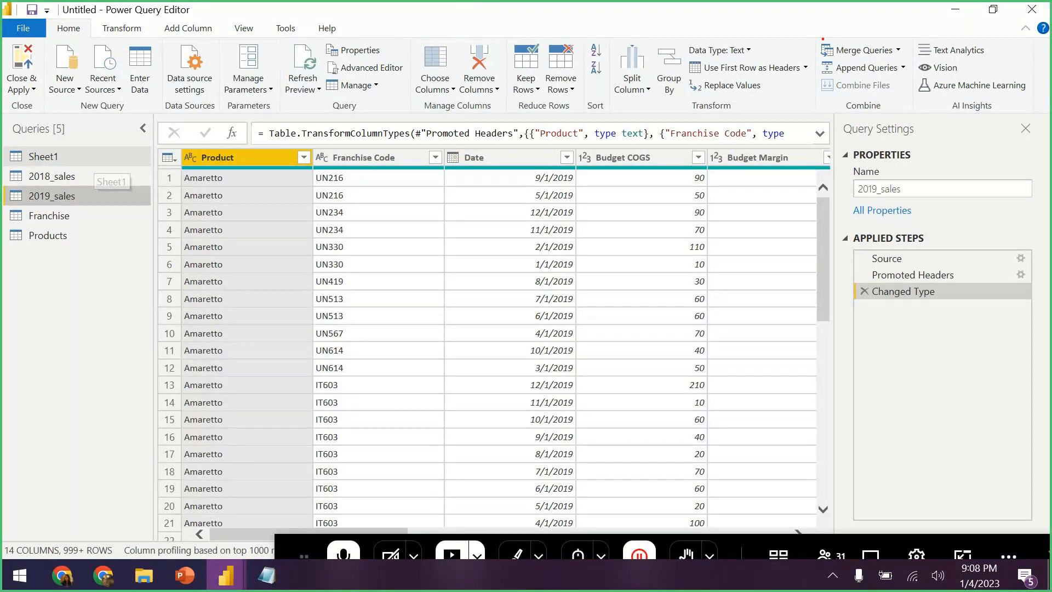
{"action": "left_click_drag", "start_coordinate": [813, 31], "coordinate": [915, 79]}
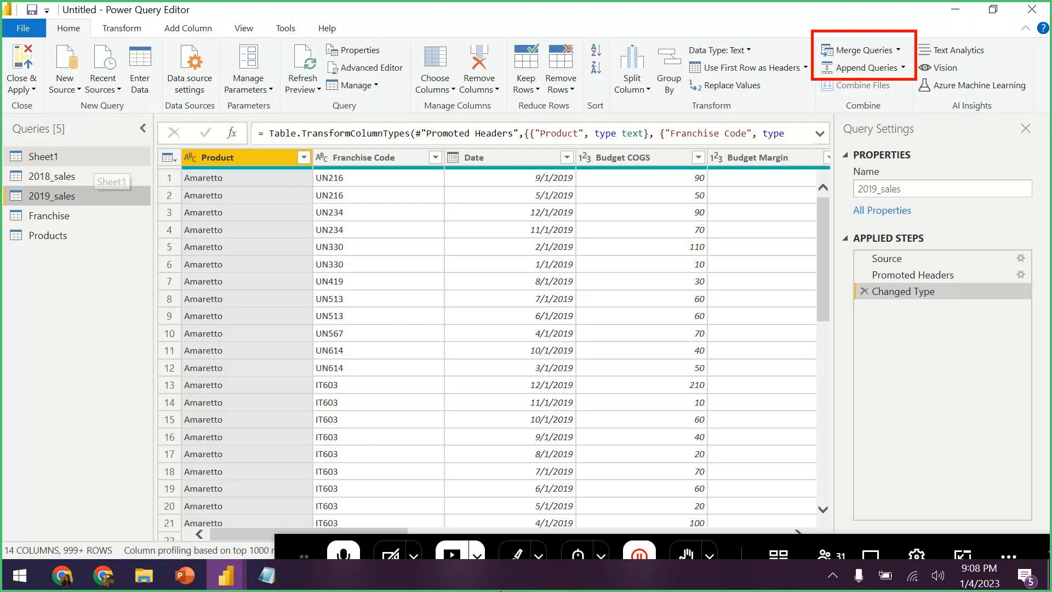
{"action": "left_click", "coordinate": [91, 178]}
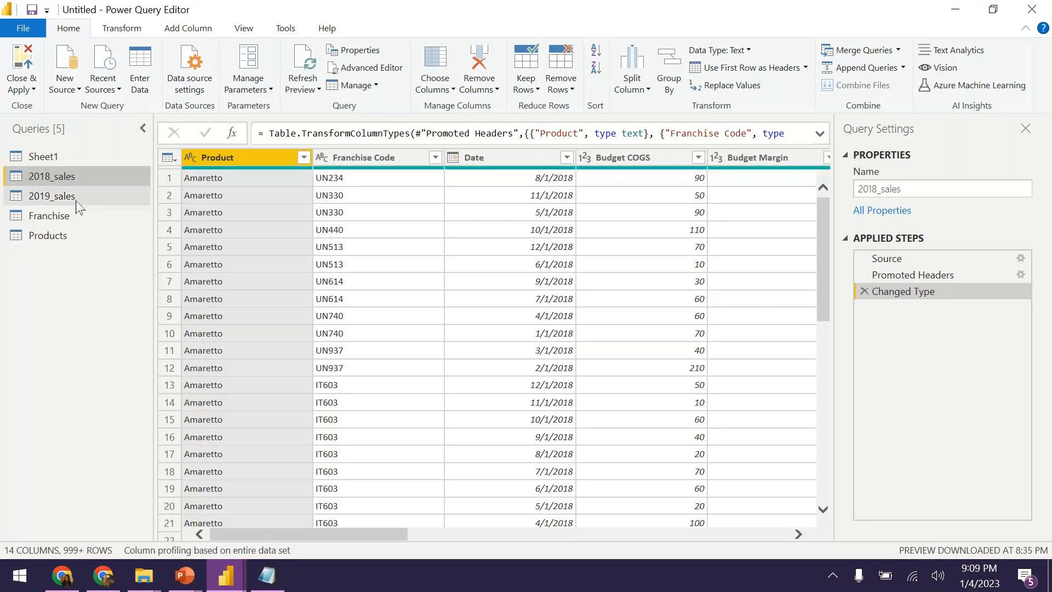
{"action": "left_click", "coordinate": [76, 202]}
{"action": "left_click", "coordinate": [81, 180]}
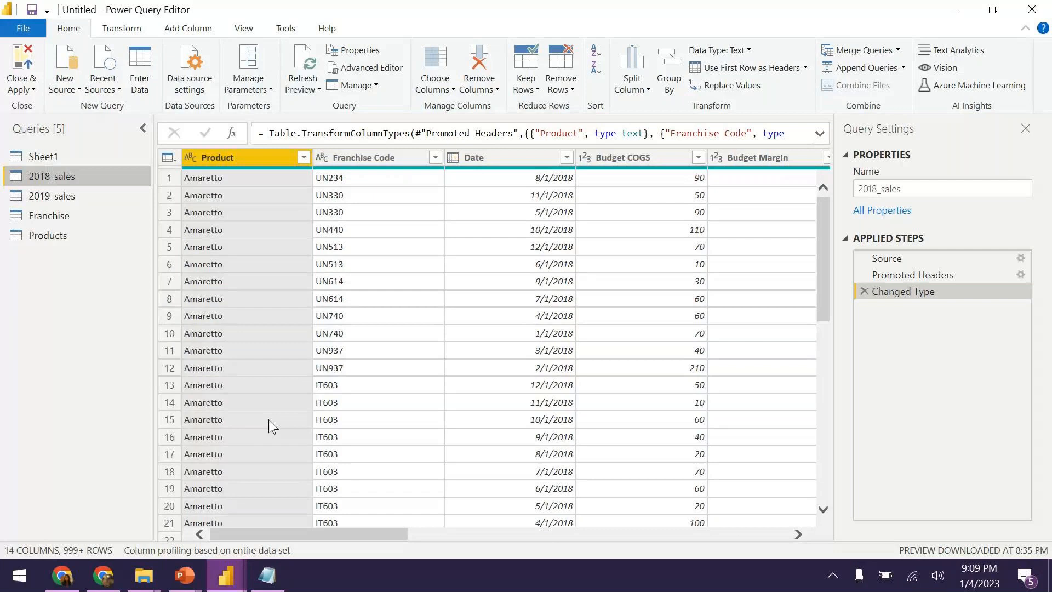
{"action": "left_click", "coordinate": [59, 198]}
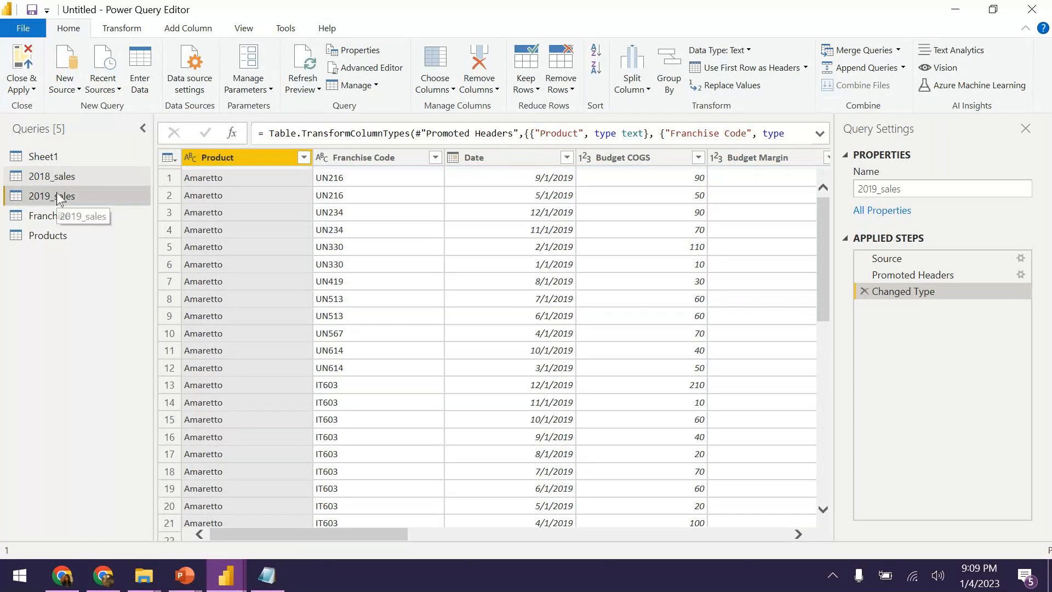
{"action": "left_click", "coordinate": [66, 180]}
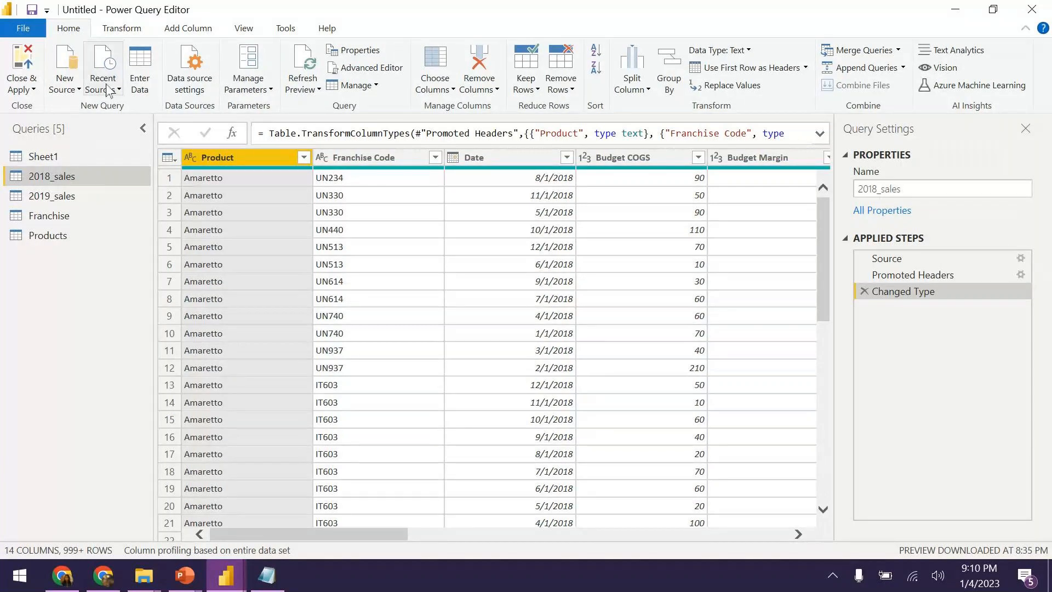
Append 2018_sales and 2019_sales as a new query, with 2019_sales as the second table.
{"action": "left_click", "coordinate": [904, 69]}
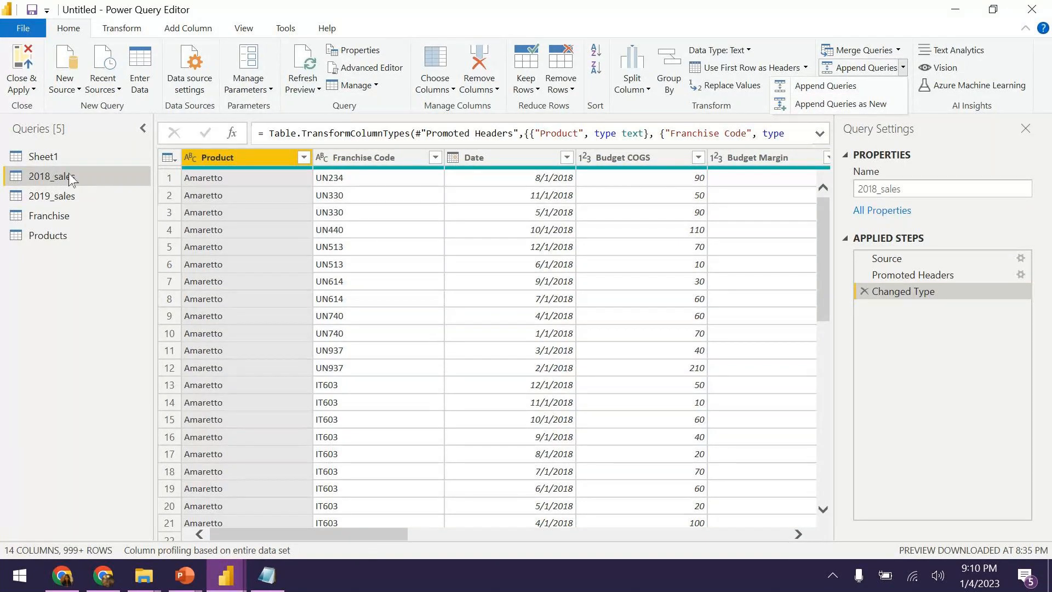
{"action": "left_click", "coordinate": [884, 105]}
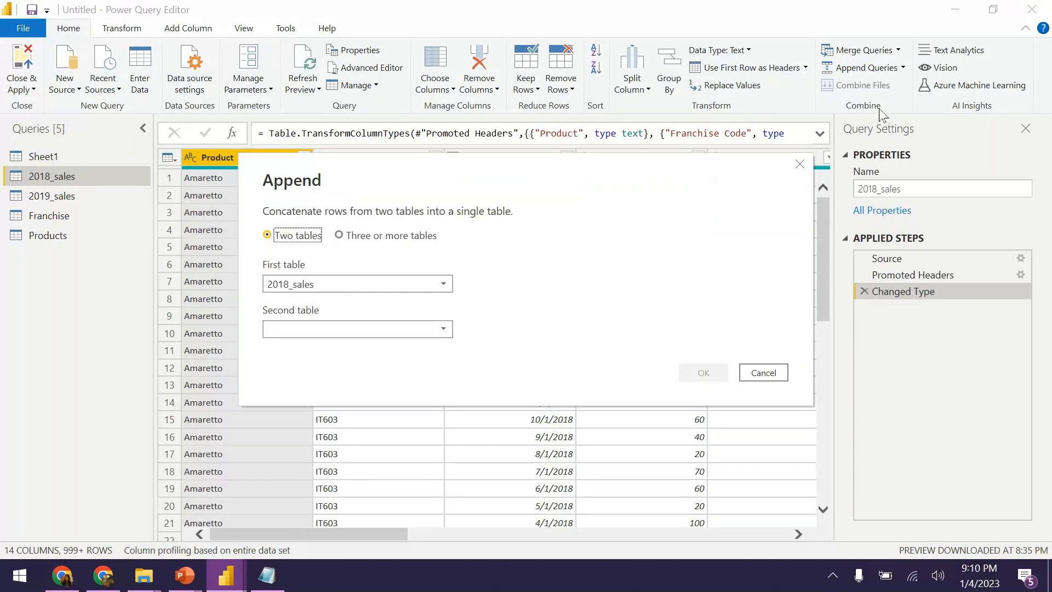
{"action": "left_click", "coordinate": [313, 329]}
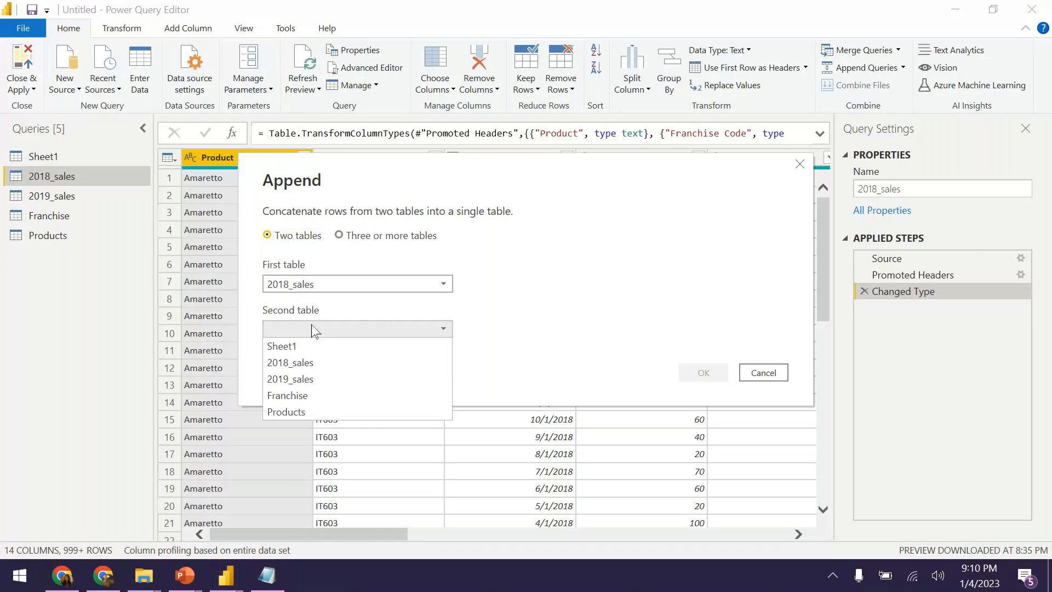
{"action": "left_click", "coordinate": [307, 379]}
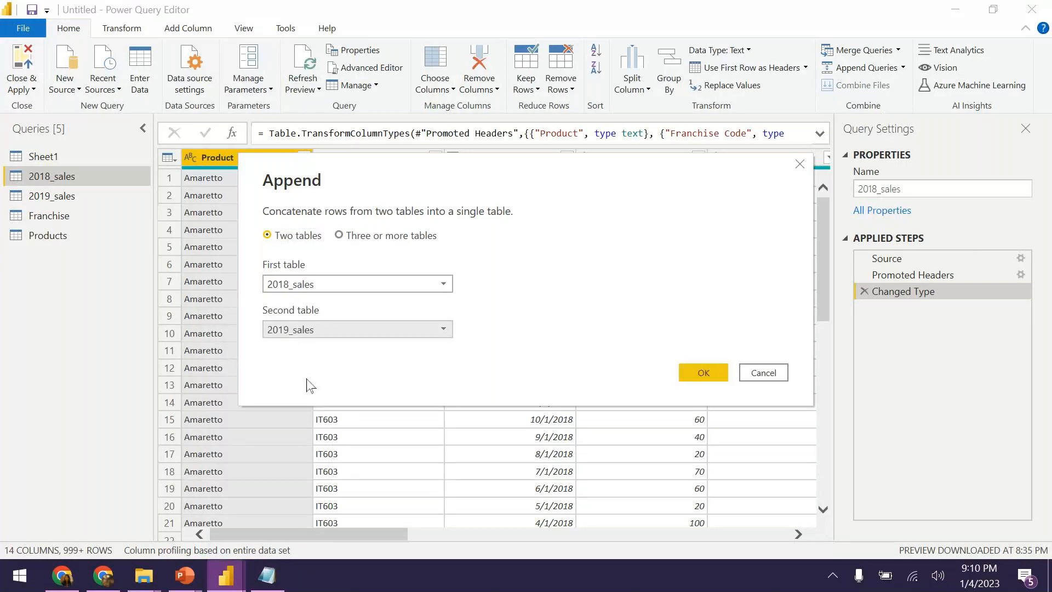
{"action": "left_click", "coordinate": [687, 372]}
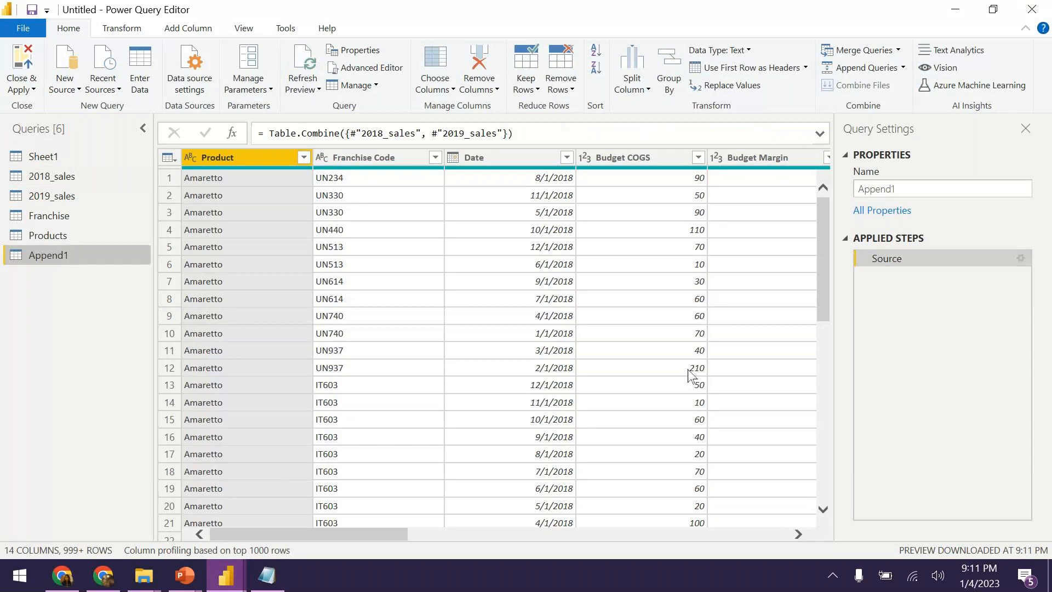
Rename the appended query from Append1 to 'Cafe Sales'.
{"action": "left_click", "coordinate": [925, 182]}
{"action": "key", "text": "BackSpace"}
{"action": "key", "text": "BackSpace"}
{"action": "key", "text": "BackSpace"}
{"action": "key", "text": "BackSpace"}
{"action": "key", "text": "BackSpace"}
{"action": "key", "text": "BackSpace"}
{"action": "key", "text": "BackSpace"}
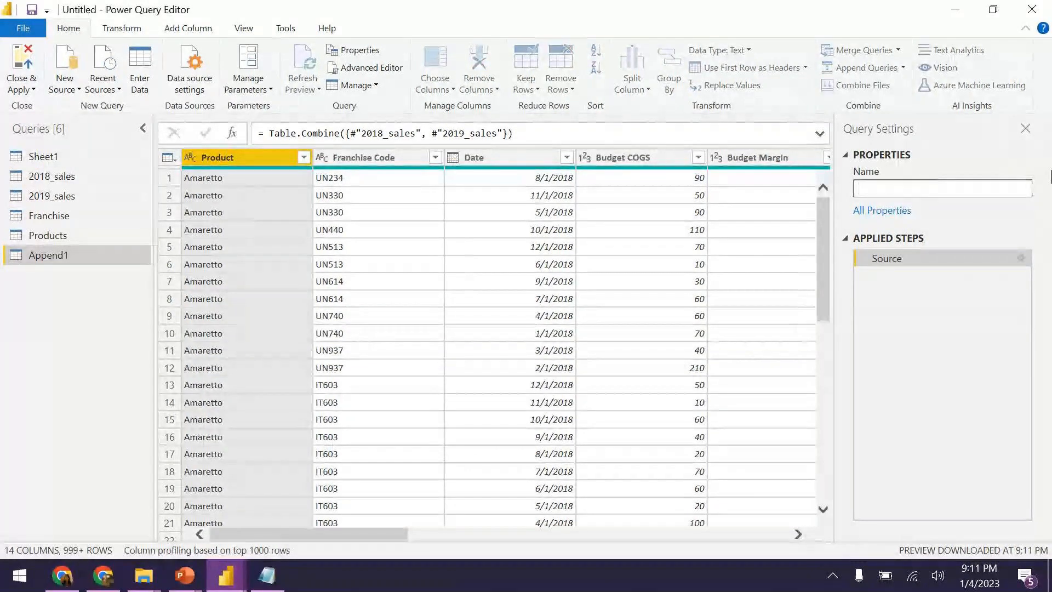
{"action": "type", "text": "Cafe Sa"}
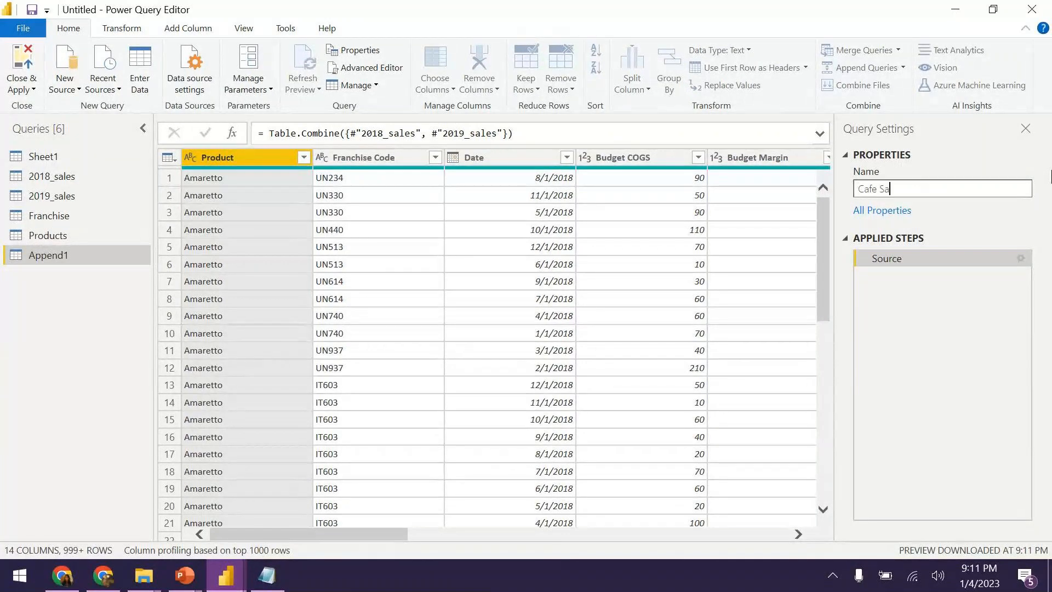
{"action": "type", "text": "le"}
{"action": "type", "text": "s"}
{"action": "key", "text": "Return"}
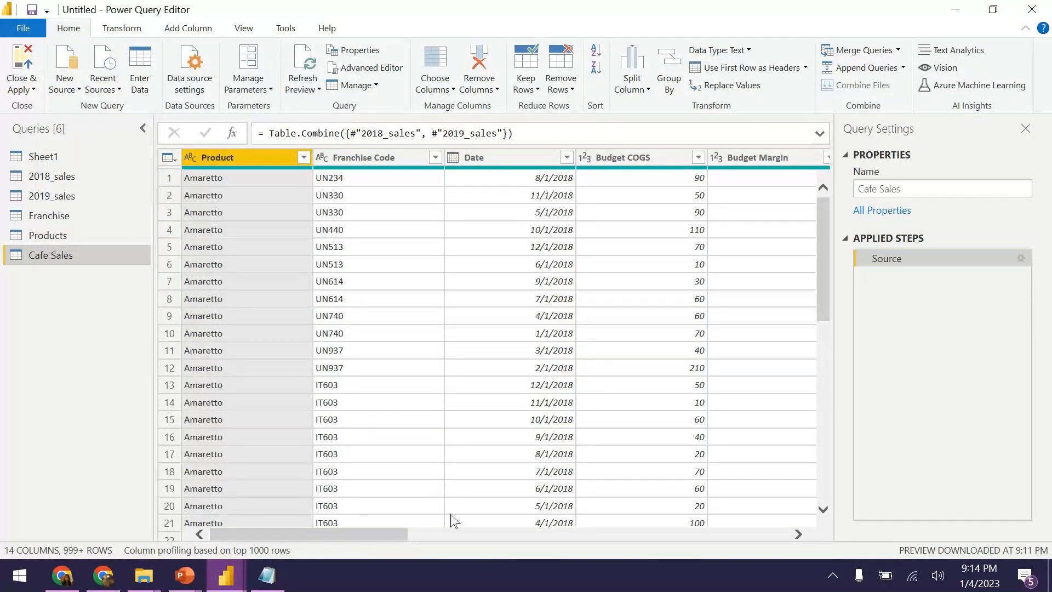
Review the appended Cafe Sales columns, then close the Power Query editor and apply changes.
{"action": "left_click", "coordinate": [618, 529]}
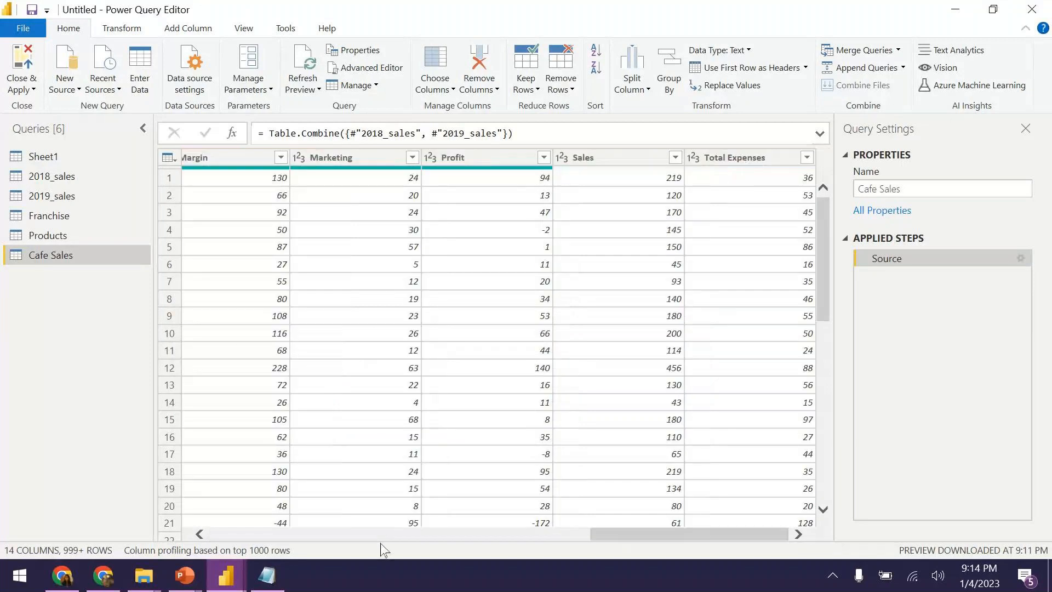
{"action": "left_click", "coordinate": [327, 537]}
{"action": "left_click", "coordinate": [327, 539]}
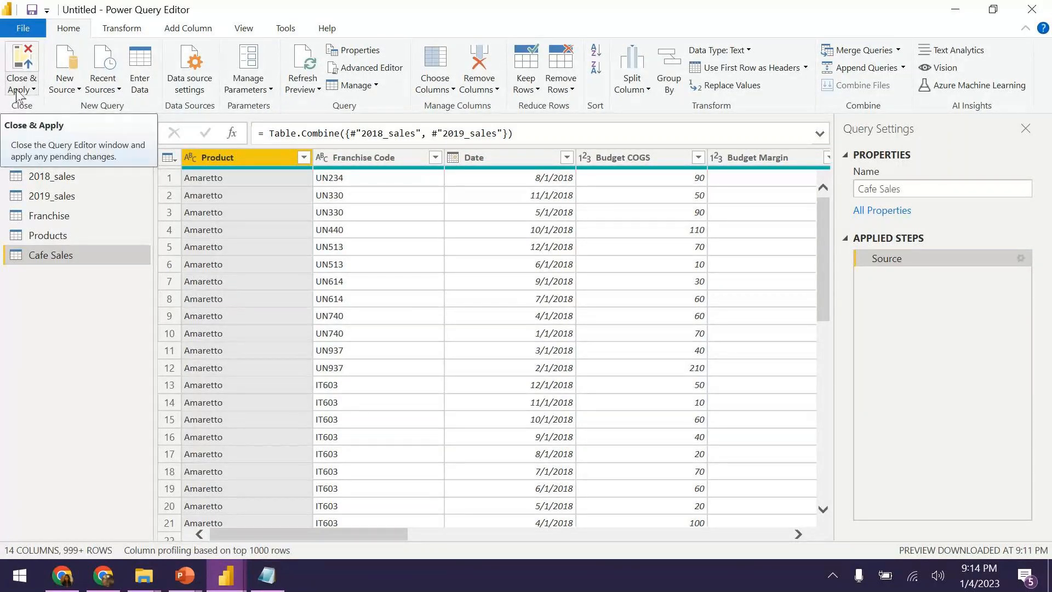
{"action": "left_click", "coordinate": [22, 68]}
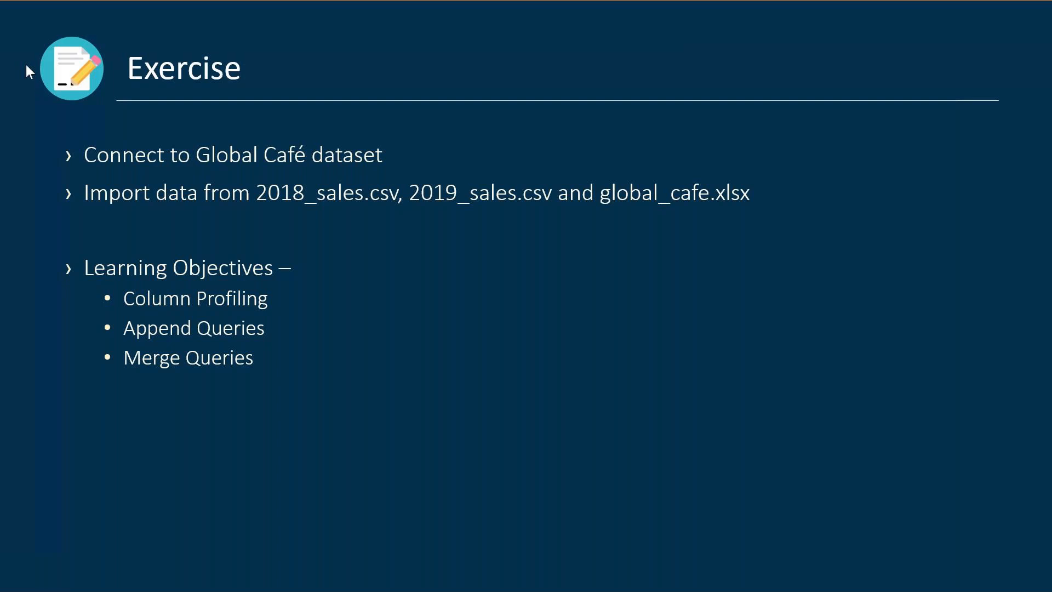
{"action": "key", "text": "alt+Tab"}
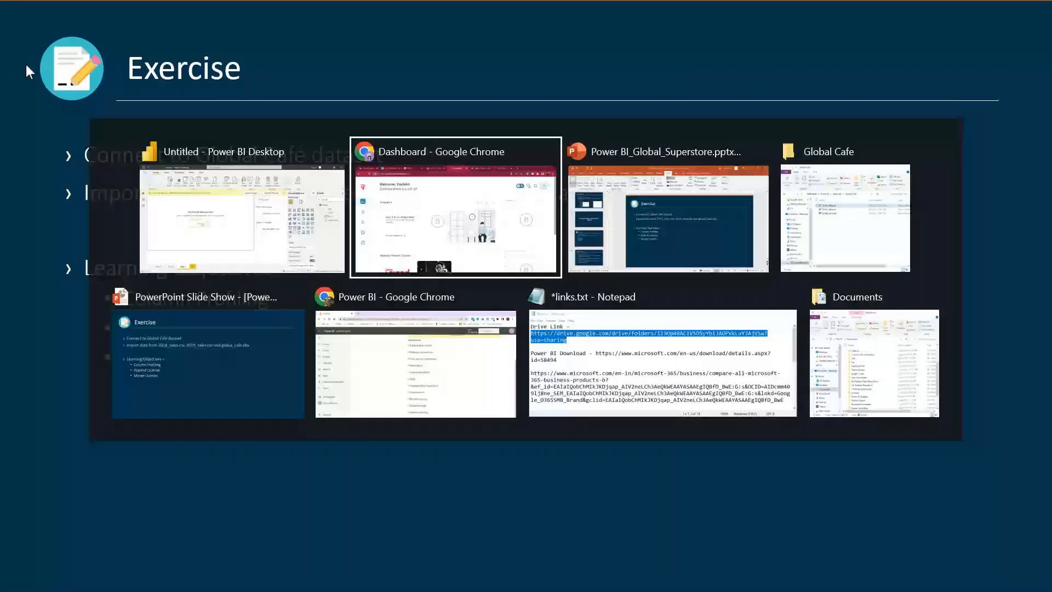
{"action": "key", "text": "alt+Tab"}
{"action": "key", "text": "alt+Tab"}
{"action": "key", "text": "alt+Tab"}
{"action": "key", "text": "alt+Tab"}
{"action": "key", "text": "alt+Tab"}
{"action": "key", "text": "alt+Tab"}
{"action": "key", "text": "alt+Tab"}
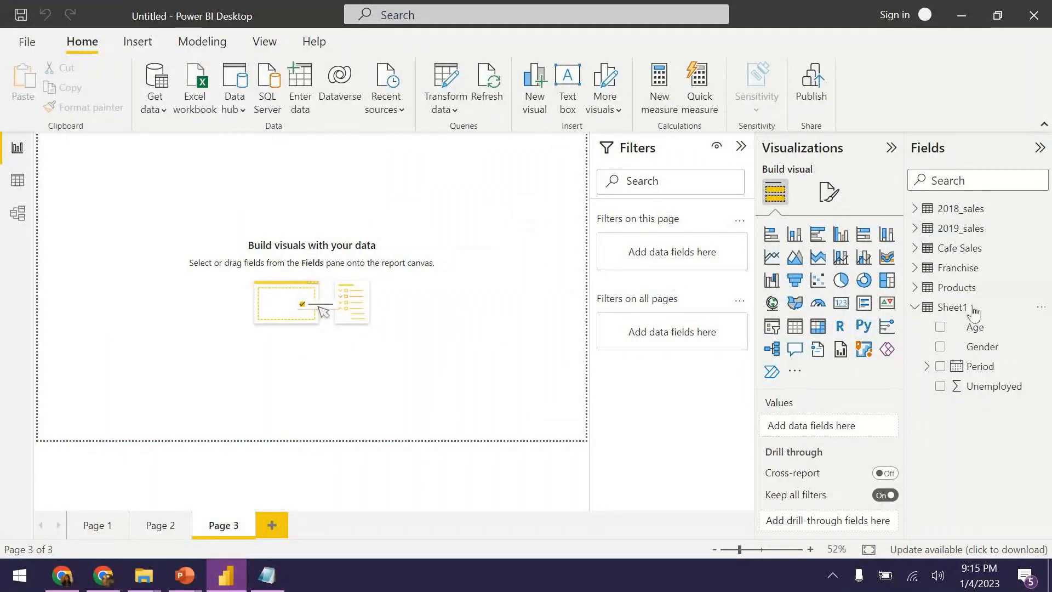
{"action": "left_click", "coordinate": [923, 309]}
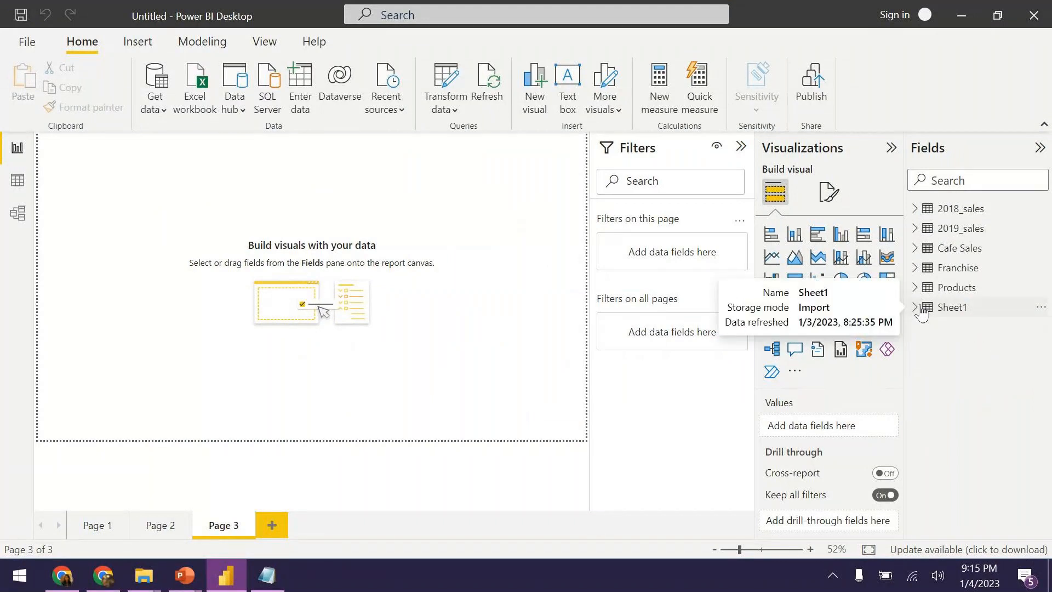
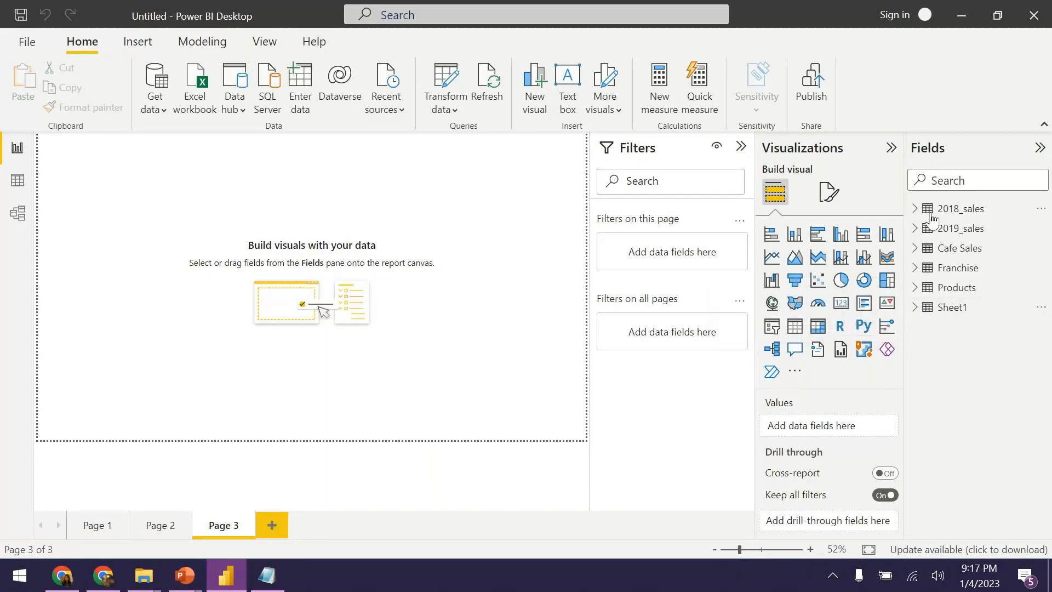
Expand and collapse the Cafe Sales field list to check its fields.
{"action": "left_click", "coordinate": [927, 252]}
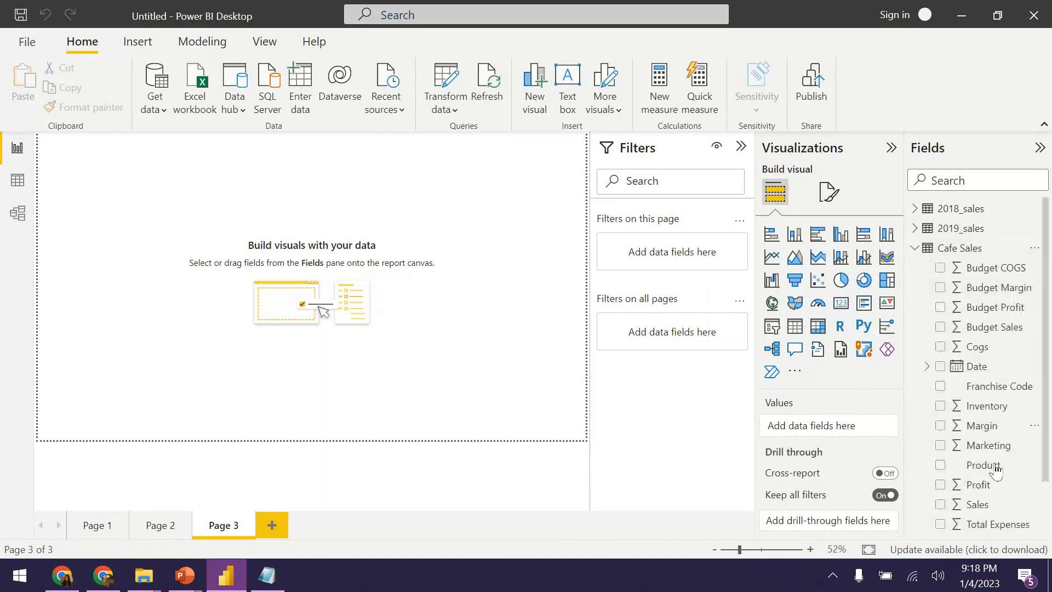
{"action": "left_click", "coordinate": [916, 250]}
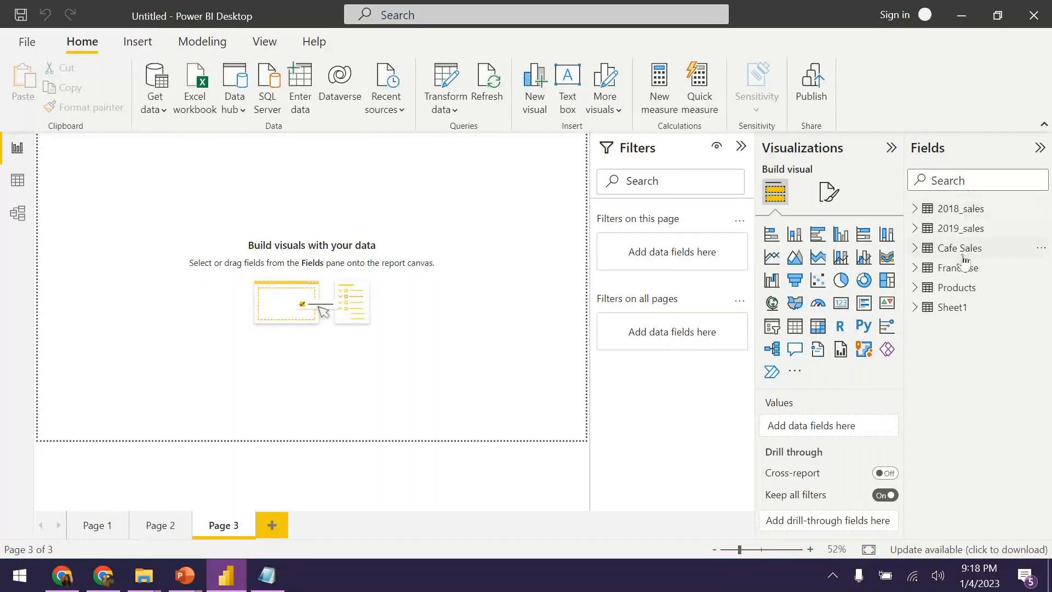
{"action": "left_click", "coordinate": [914, 250]}
{"action": "left_click", "coordinate": [914, 250]}
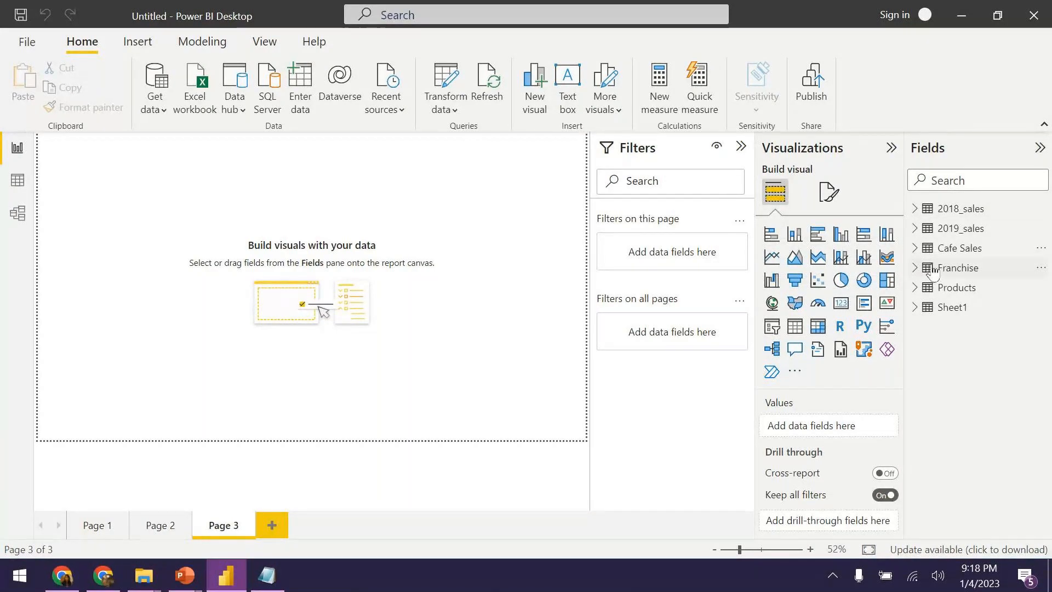
Briefly open the Power Query Editor via Transform data, then return to the report.
{"action": "mouse_move", "coordinate": [939, 272]}
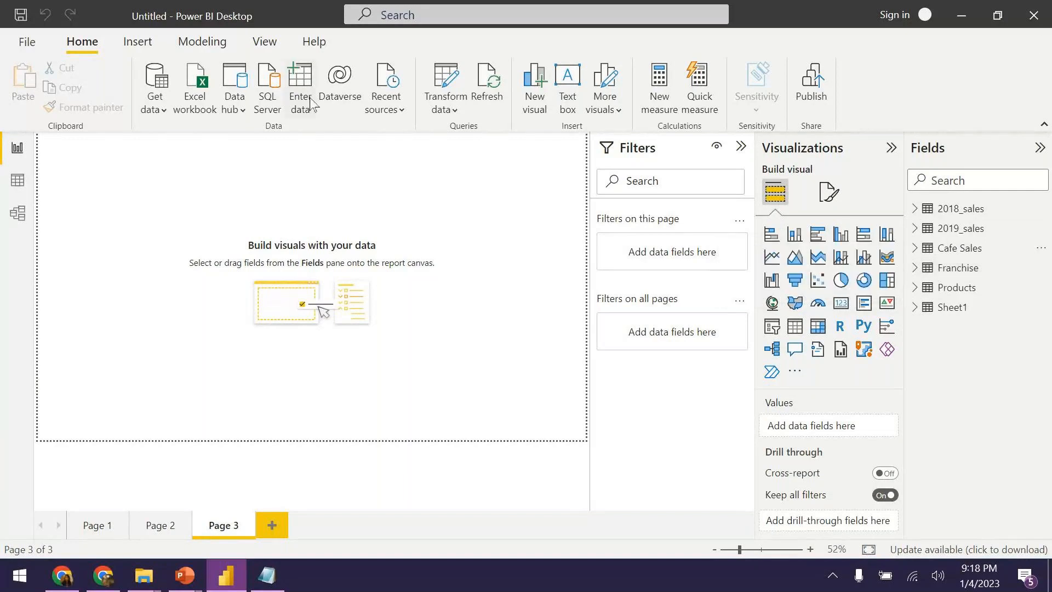
{"action": "left_click", "coordinate": [447, 76]}
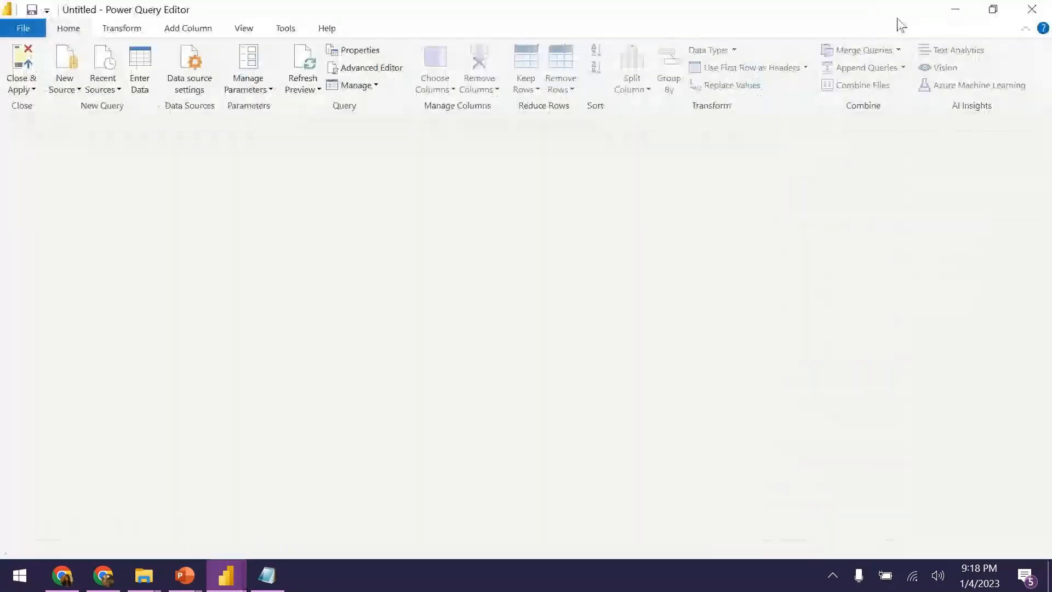
{"action": "left_click", "coordinate": [957, 18]}
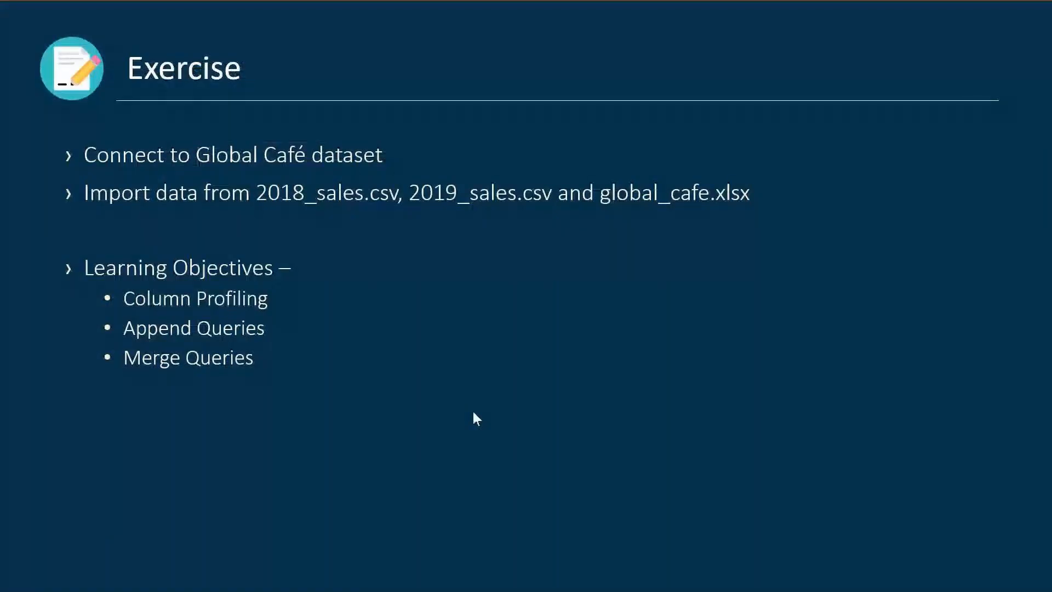
{"action": "key", "text": "alt+Tab"}
{"action": "key", "text": "alt+Tab"}
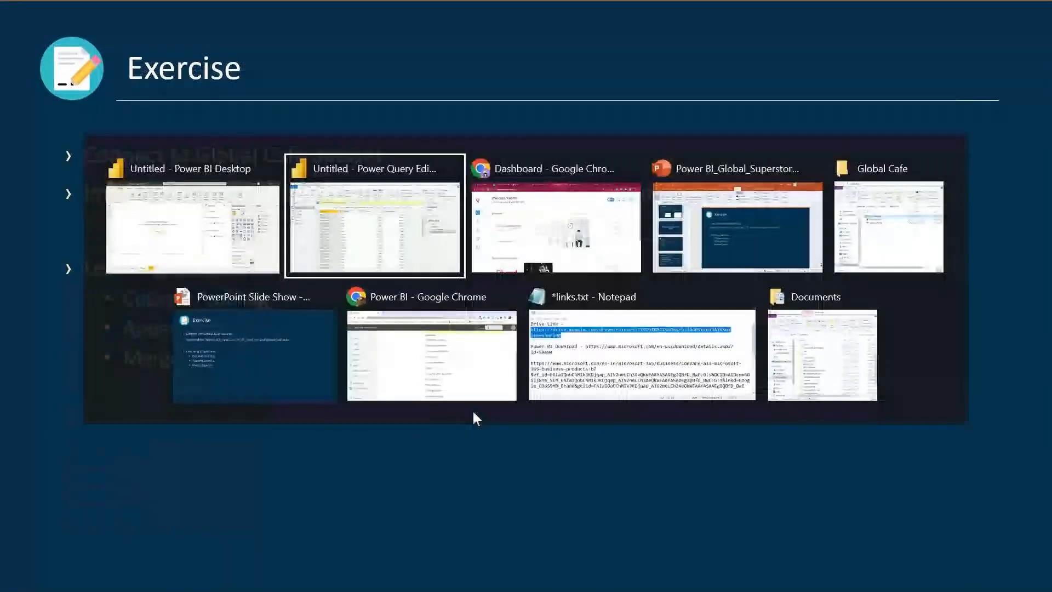
{"action": "left_click", "coordinate": [213, 231]}
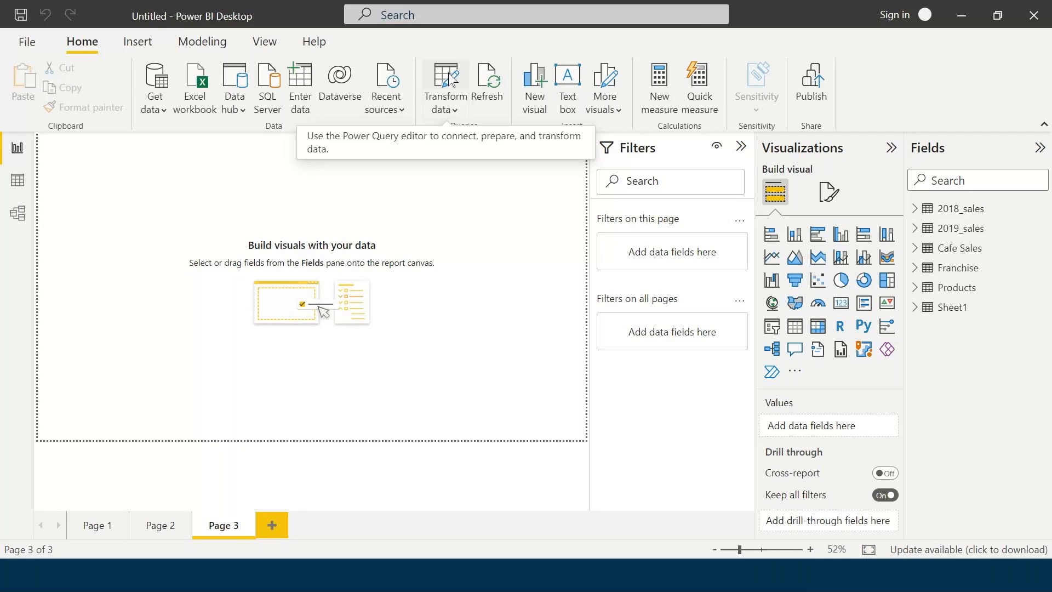
Disable Enable load for the 2018_sales query, accepting the Data Loss Warning.
{"action": "left_click", "coordinate": [446, 76]}
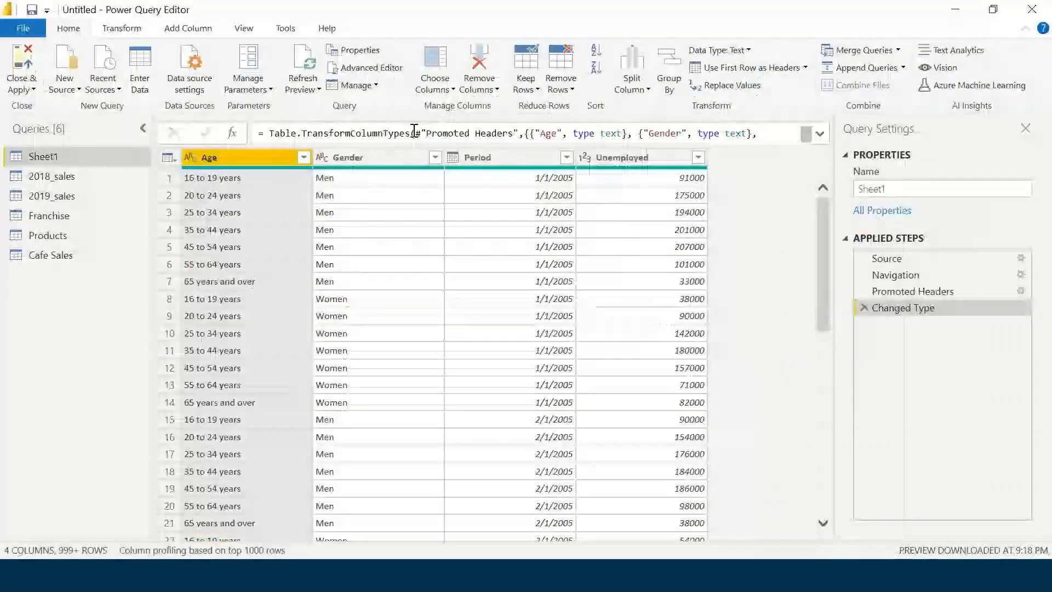
{"action": "left_click", "coordinate": [63, 177]}
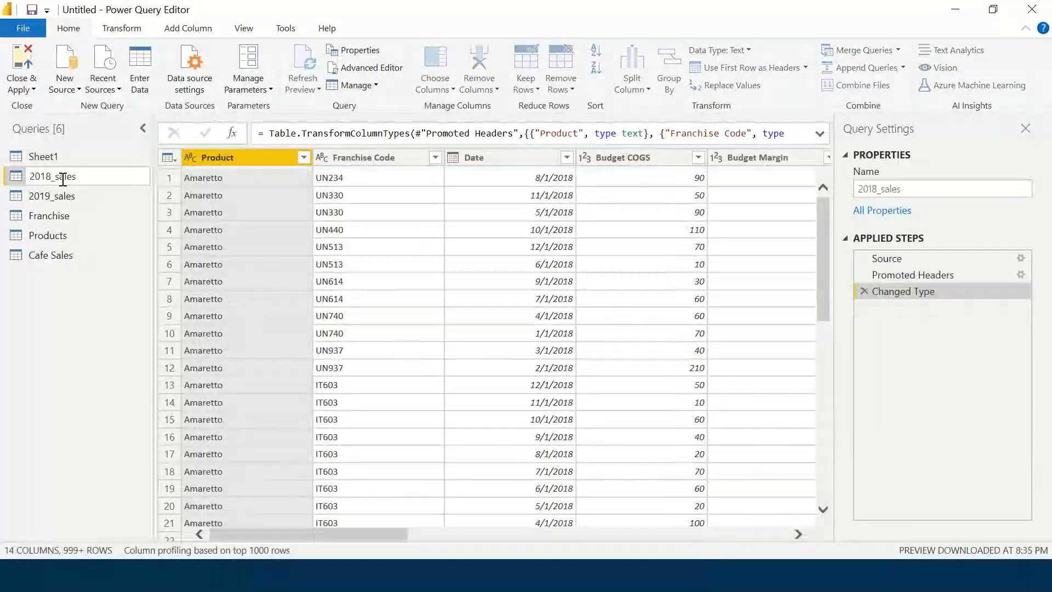
{"action": "right_click", "coordinate": [95, 176]}
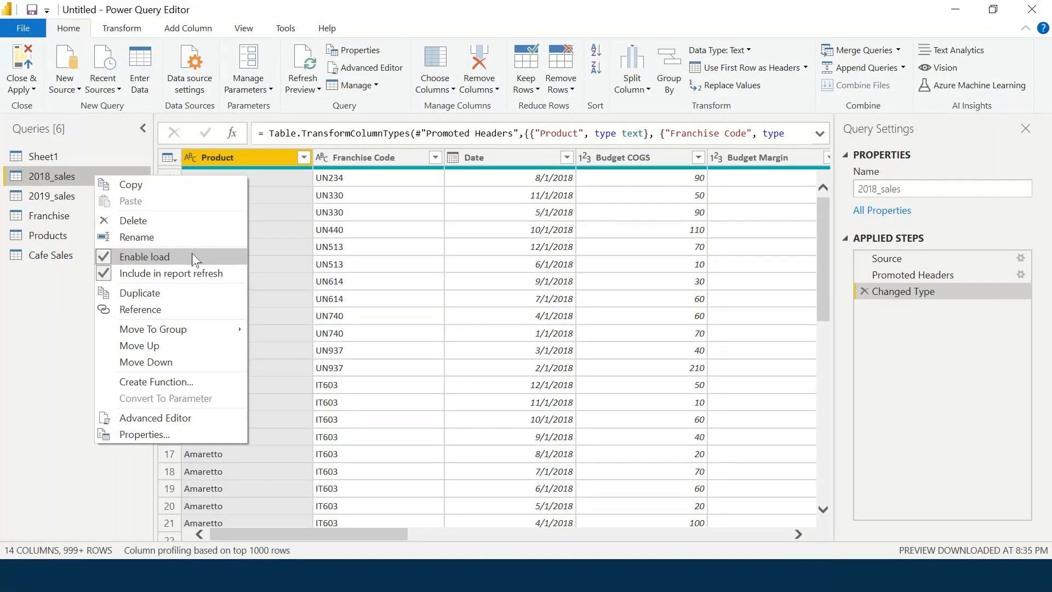
{"action": "left_click", "coordinate": [195, 260]}
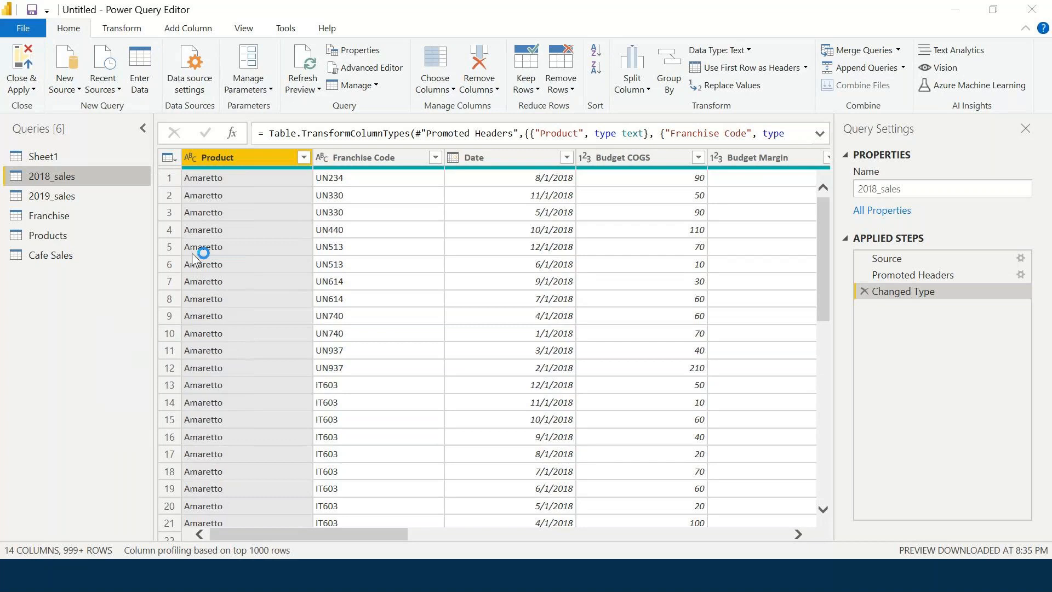
{"action": "left_click", "coordinate": [609, 322]}
{"action": "left_click", "coordinate": [48, 199]}
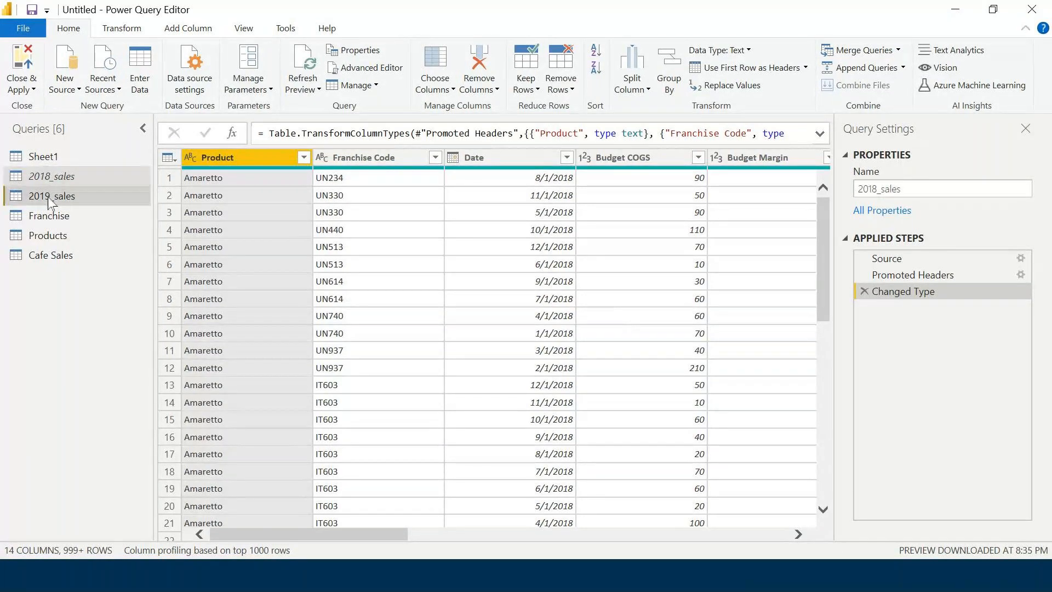
{"action": "right_click", "coordinate": [48, 196]}
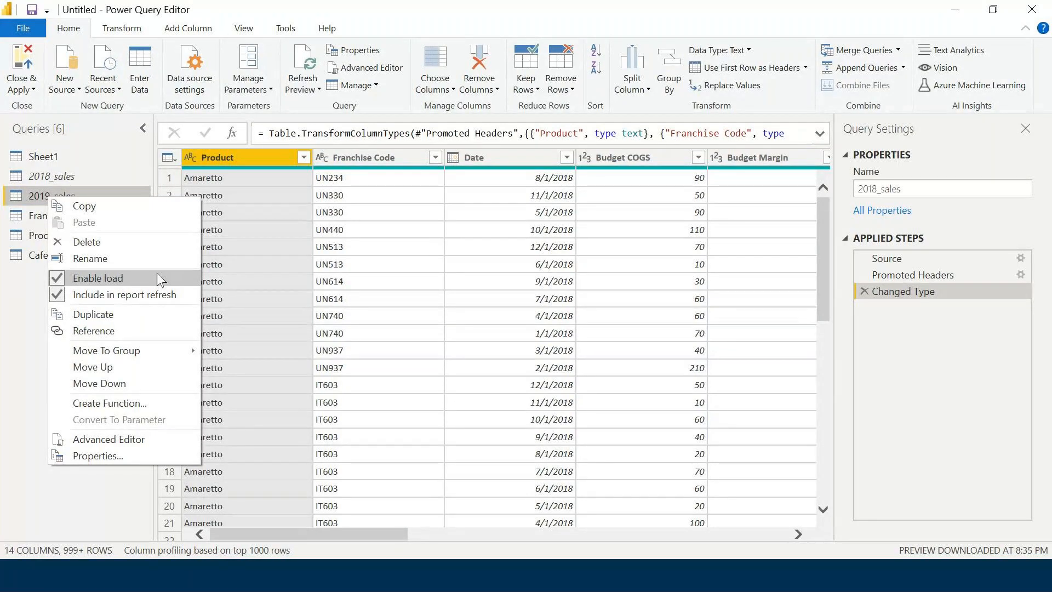
{"action": "left_click", "coordinate": [160, 279]}
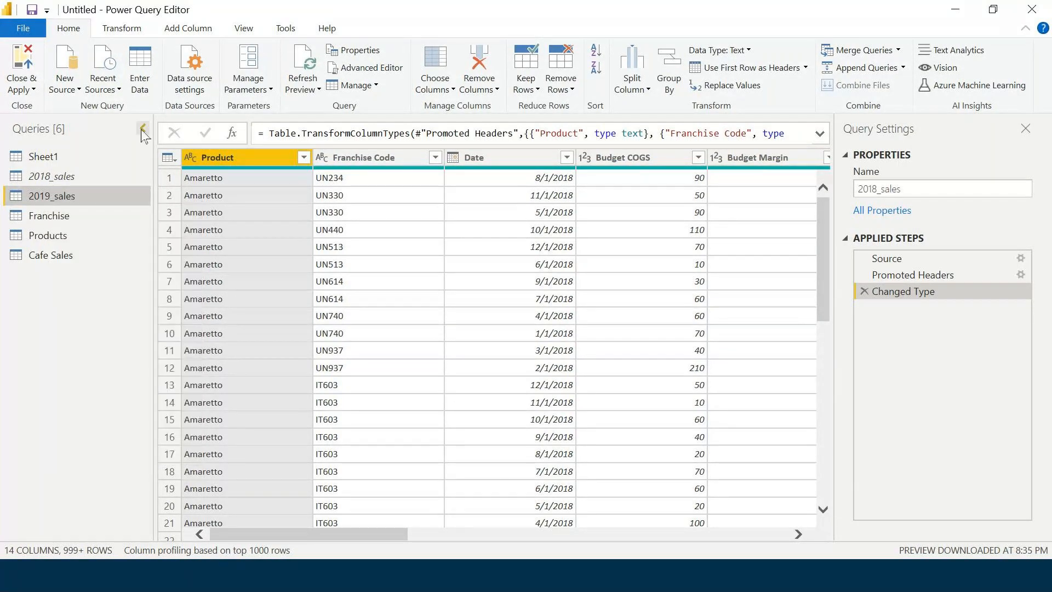
{"action": "left_click", "coordinate": [143, 130]}
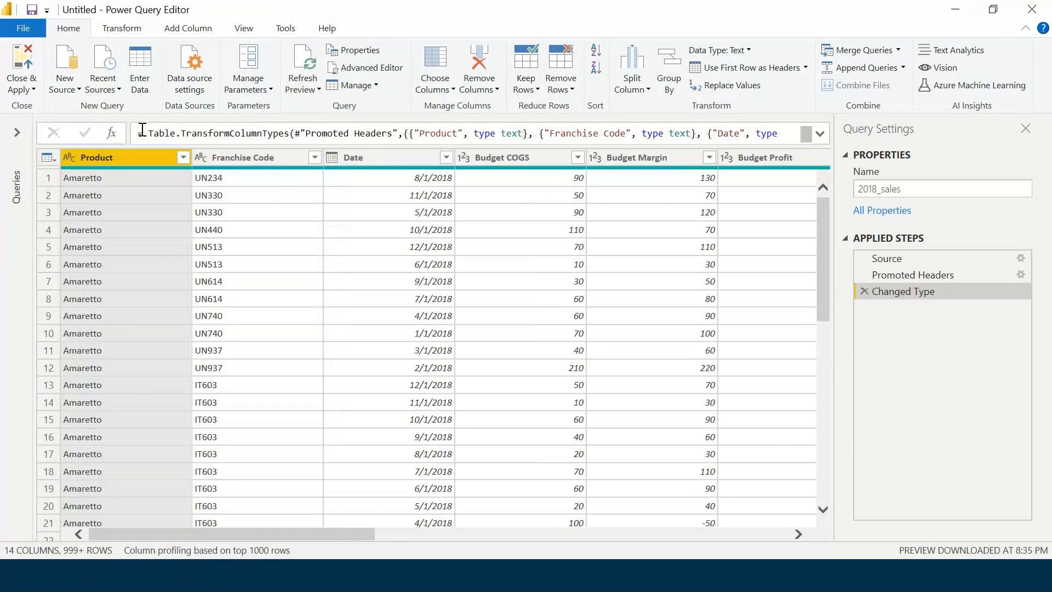
{"action": "left_click", "coordinate": [17, 132]}
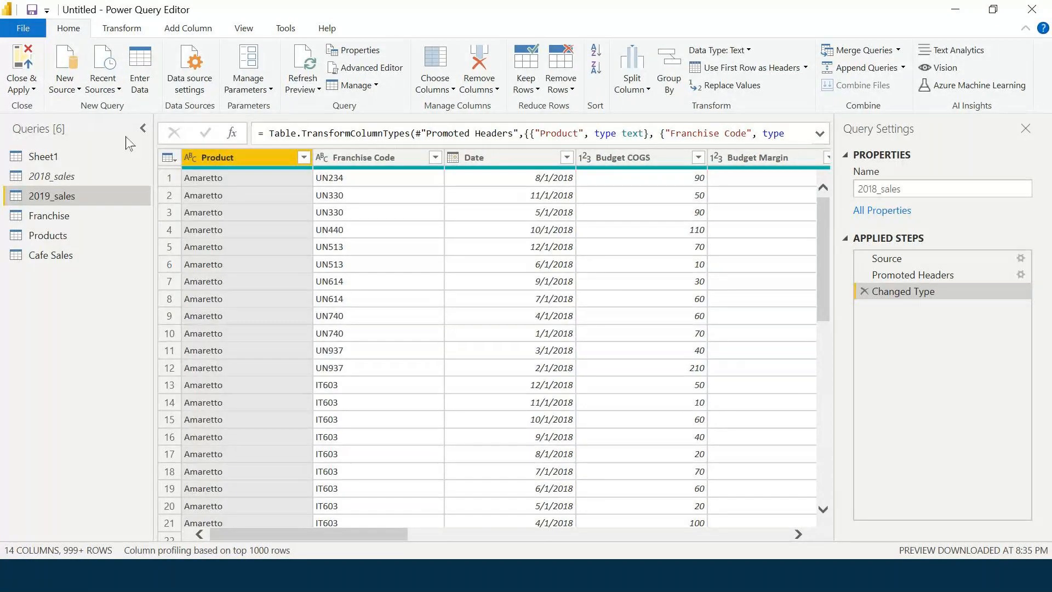
{"action": "left_click", "coordinate": [895, 212]}
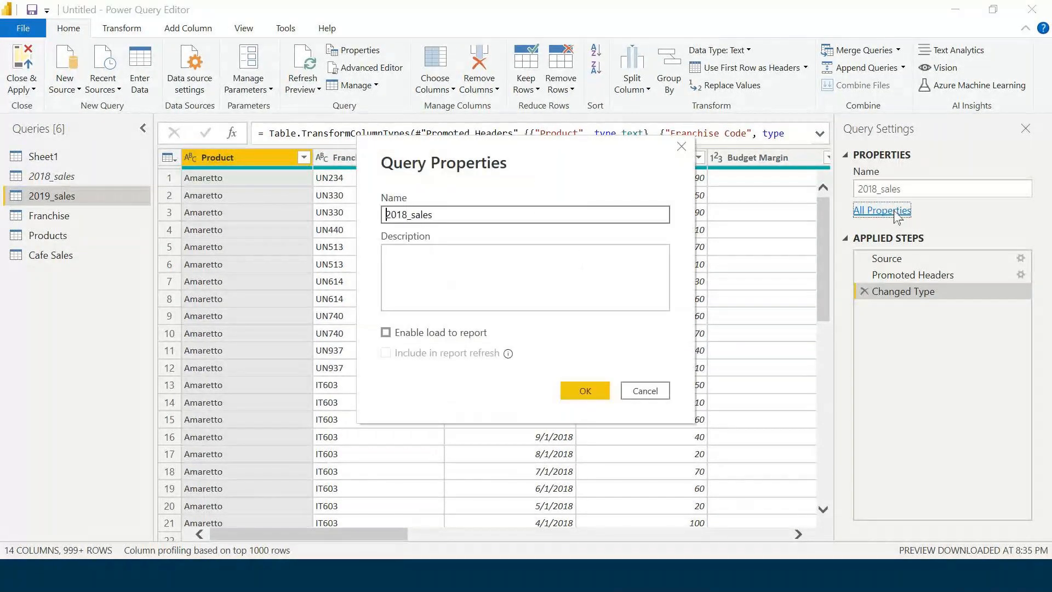
{"action": "left_click", "coordinate": [650, 393]}
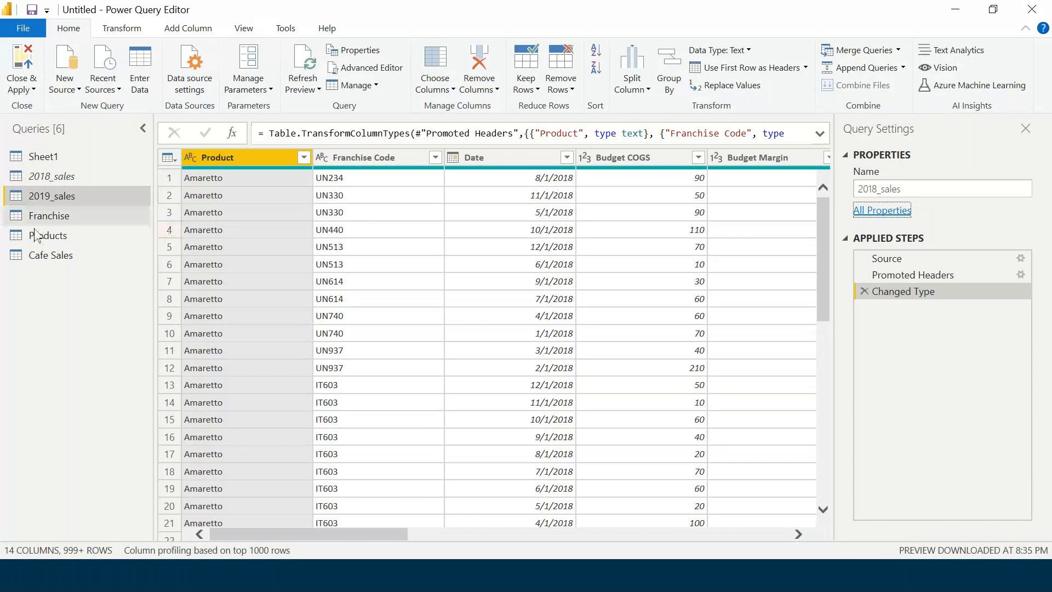
Untick Enable load for 2019_sales and Apply the query changes to the report.
{"action": "right_click", "coordinate": [57, 202]}
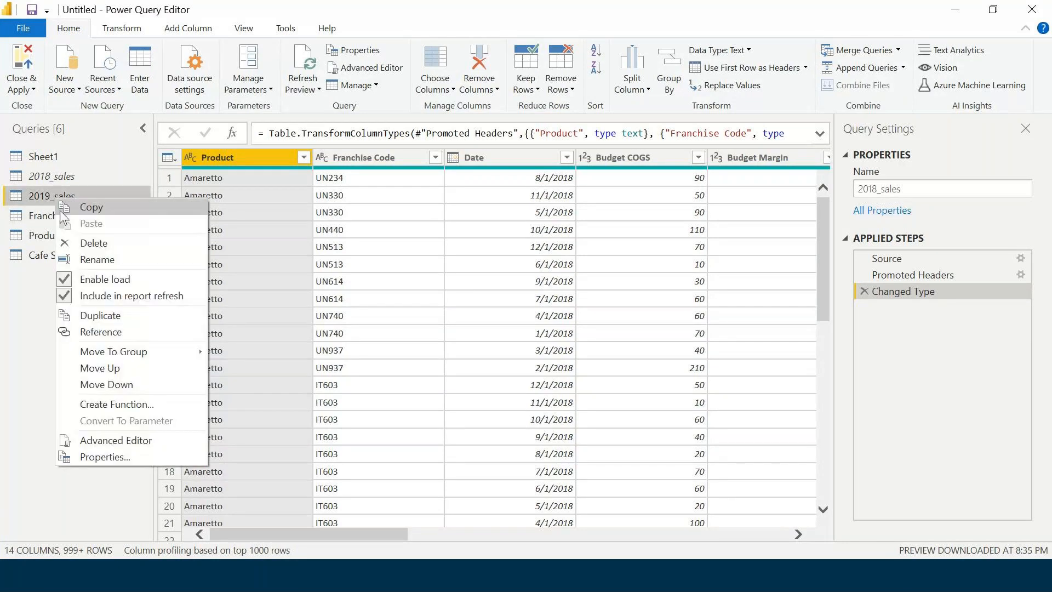
{"action": "left_click", "coordinate": [130, 282]}
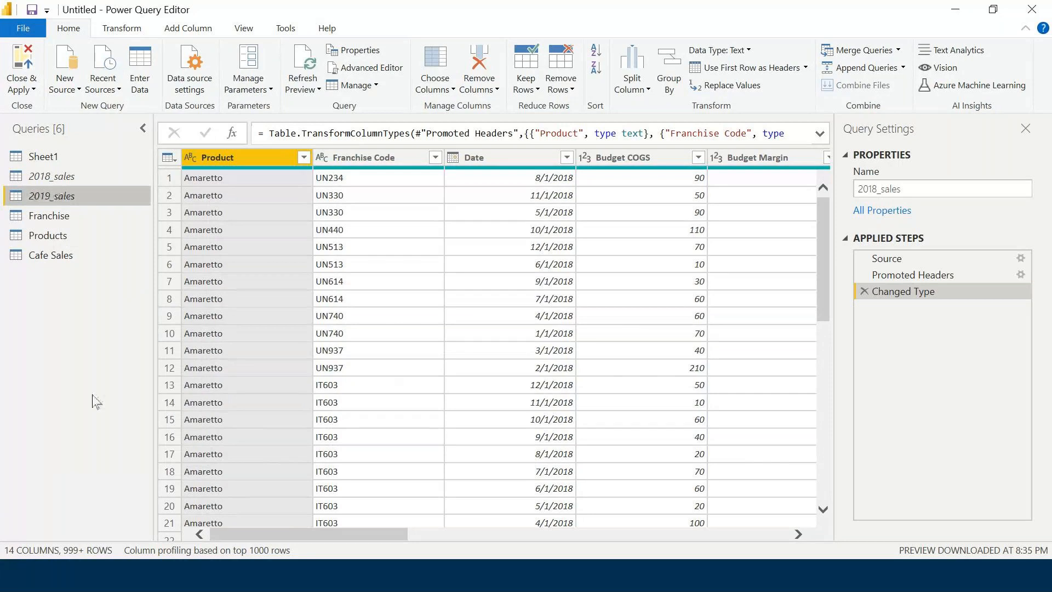
{"action": "left_click", "coordinate": [22, 89]}
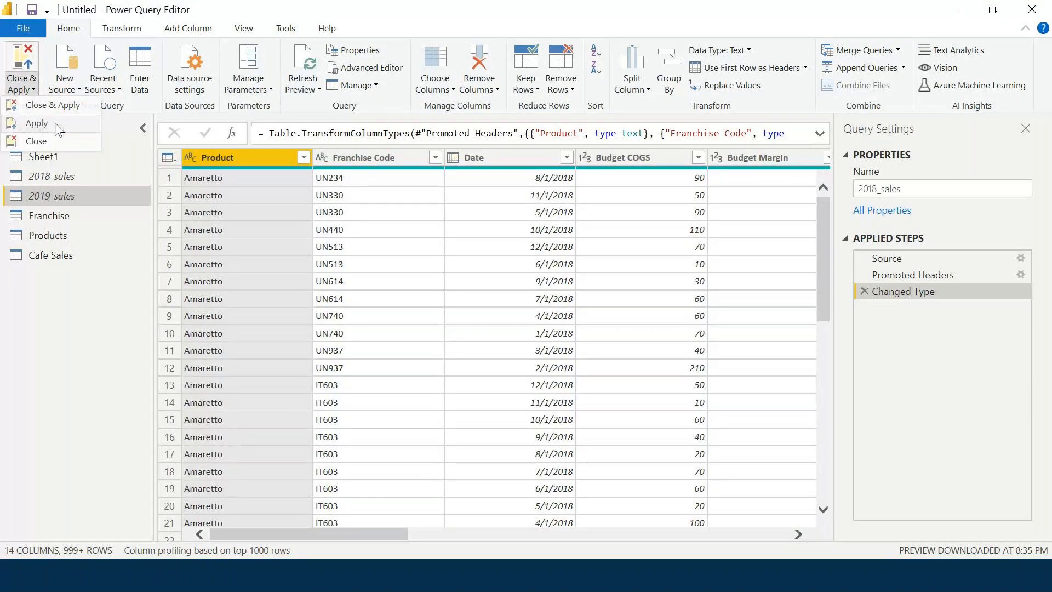
{"action": "left_click", "coordinate": [36, 123]}
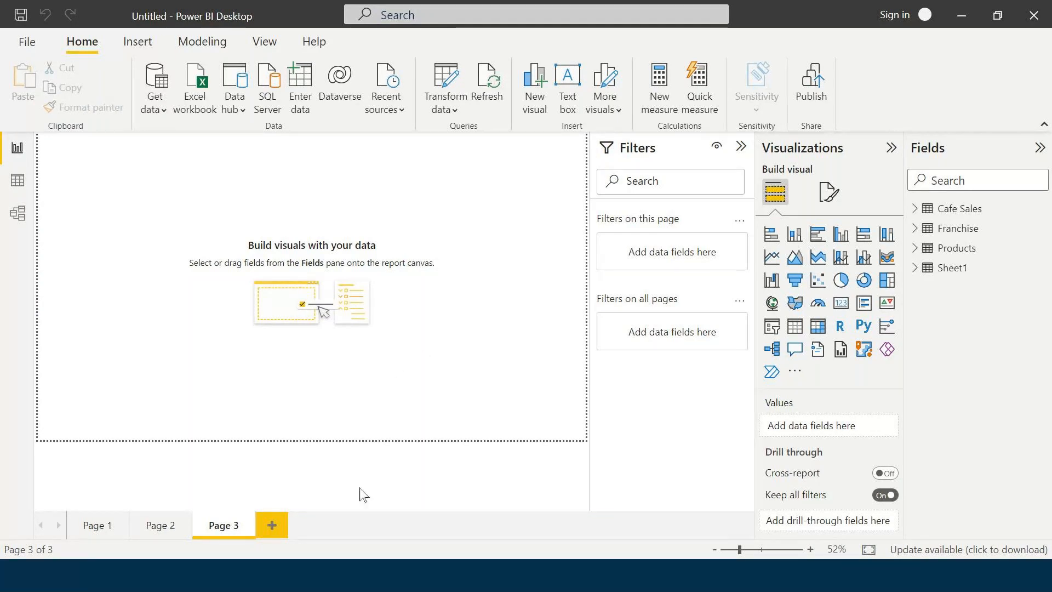
Bring the Power Query Editor window showing 2018_sales back to the front with Alt+Tab.
{"action": "key", "text": "alt+Tab"}
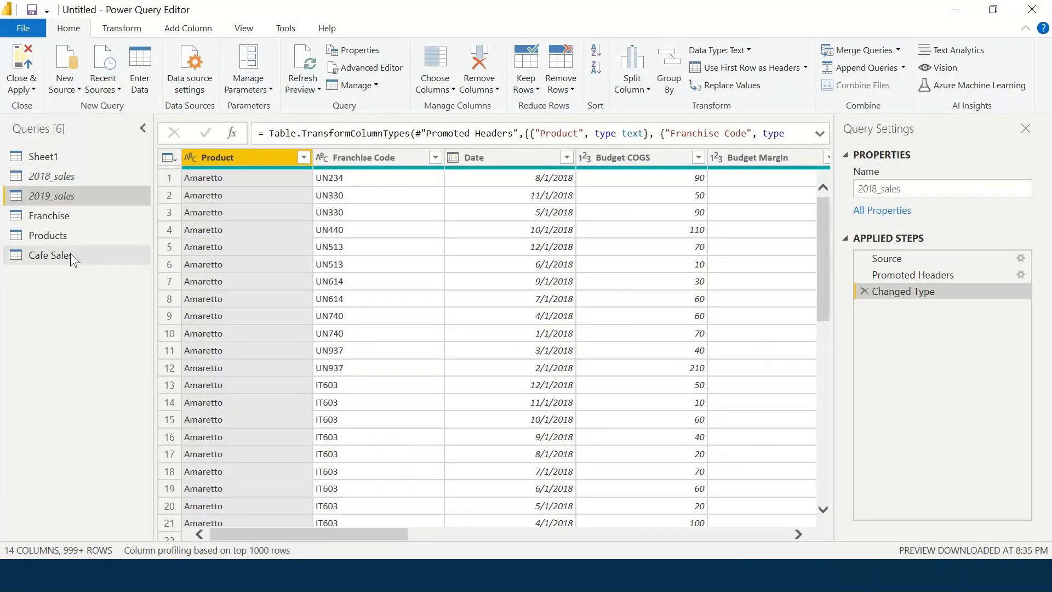
Compare the Products, Franchise and Cafe Sales queries, picking out Franchise's Country column.
{"action": "left_click", "coordinate": [69, 237]}
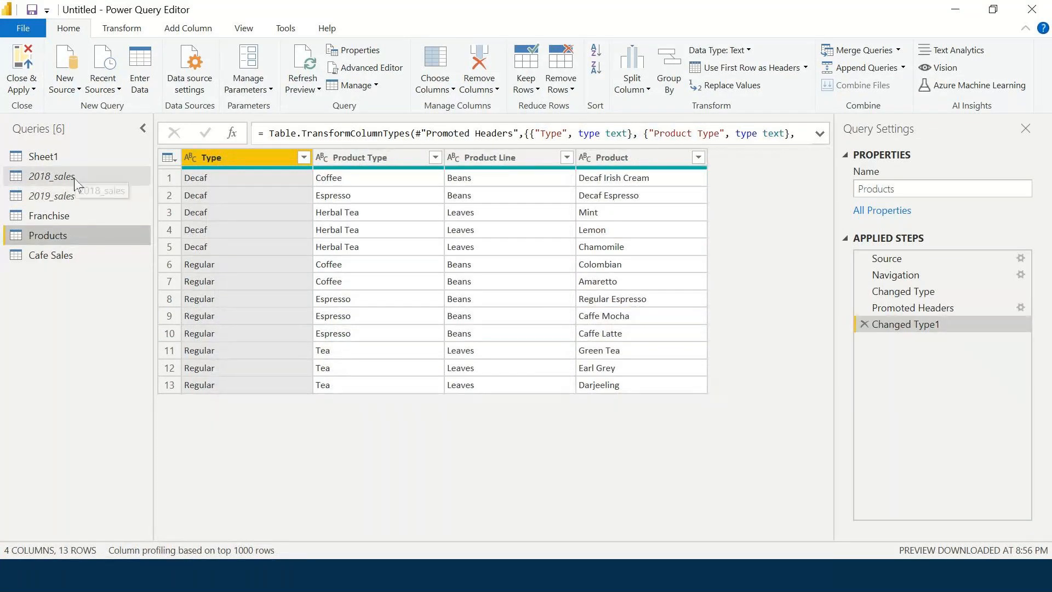
{"action": "left_click", "coordinate": [63, 217]}
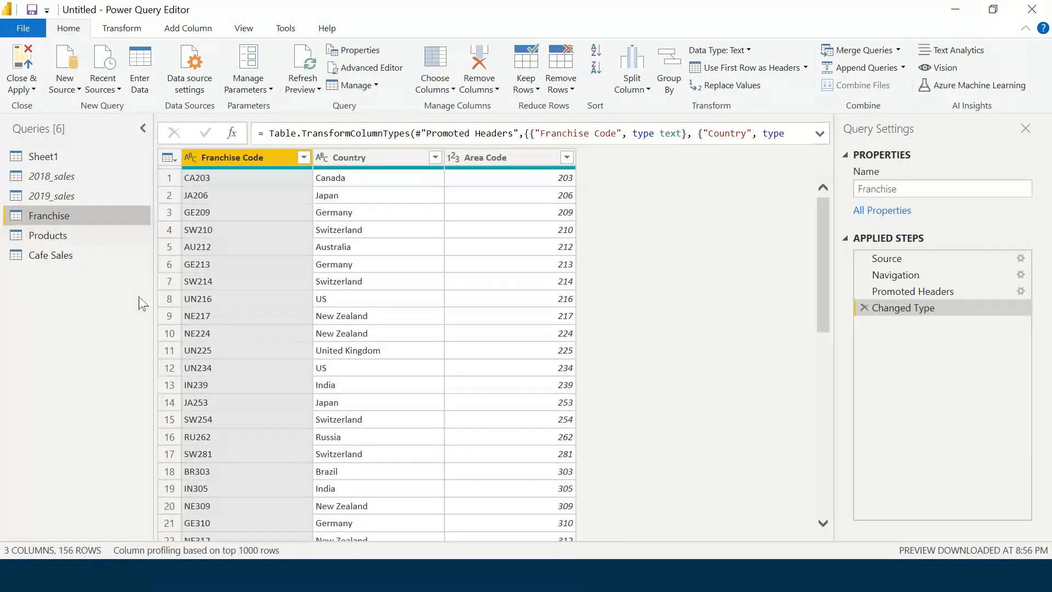
{"action": "left_click", "coordinate": [65, 257]}
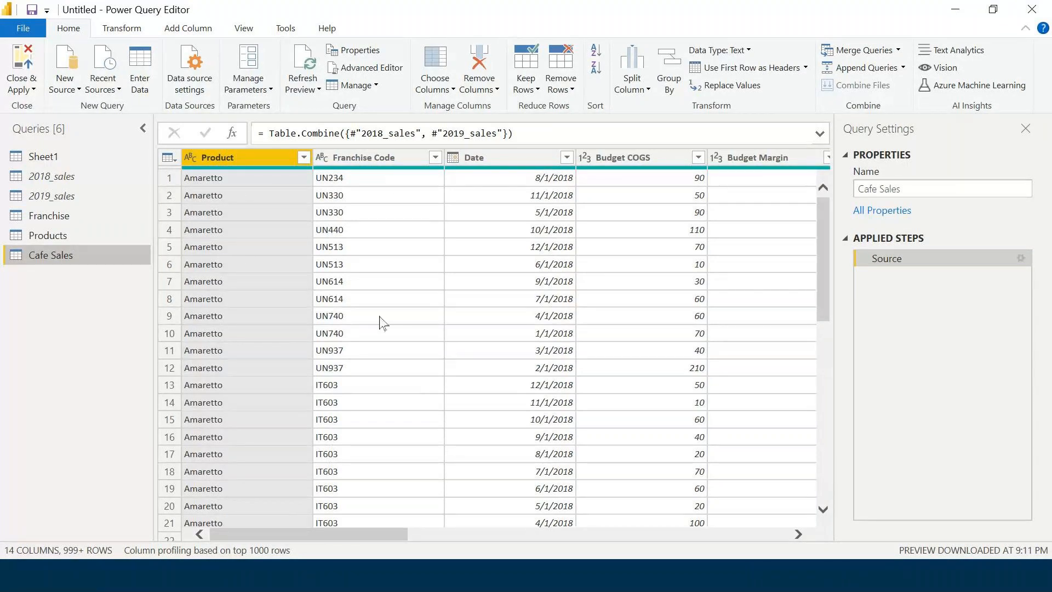
{"action": "left_click", "coordinate": [77, 235]}
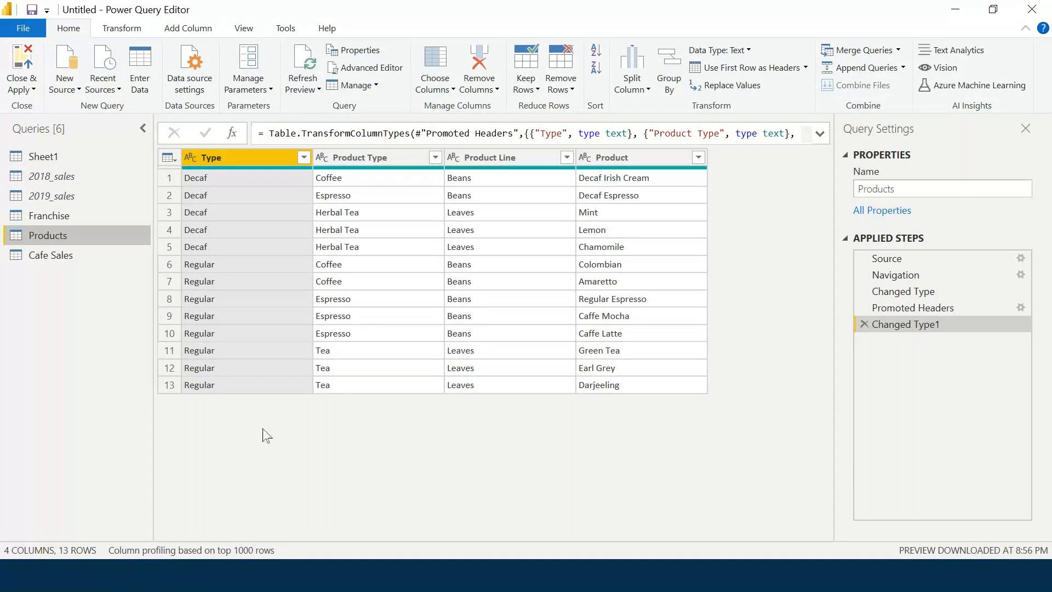
{"action": "left_click", "coordinate": [73, 257]}
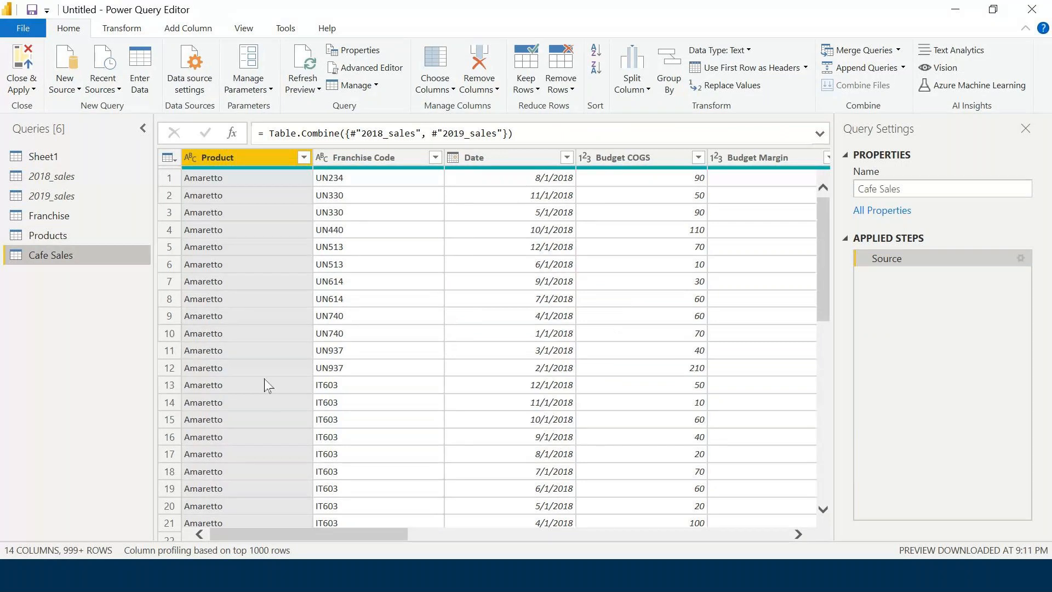
{"action": "left_click", "coordinate": [79, 218]}
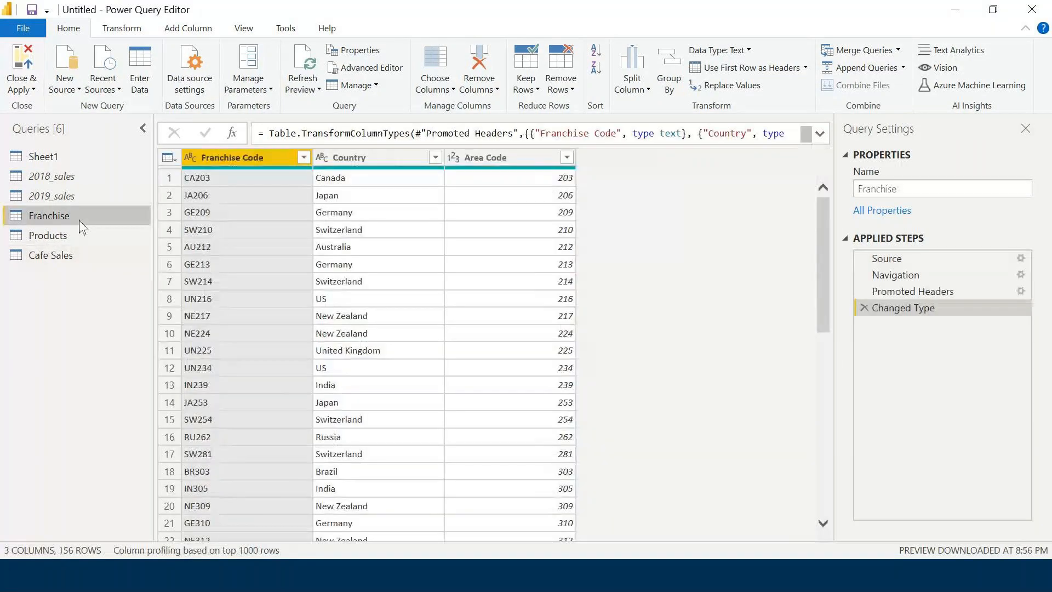
{"action": "left_click", "coordinate": [353, 156]}
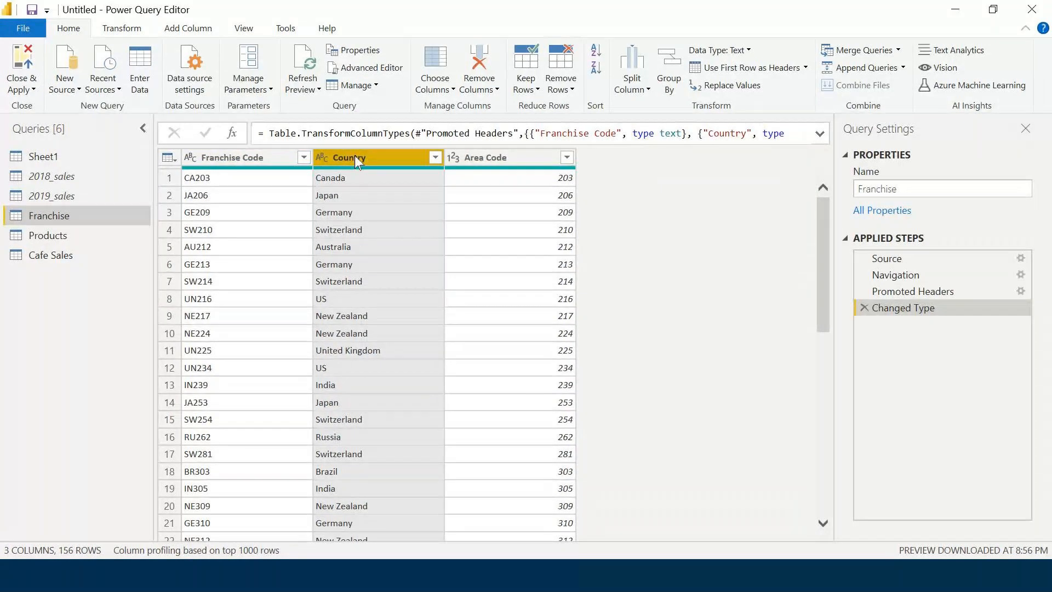
Recheck Franchise's Country column and the Products table, ending on the Cafe Sales query.
{"action": "left_click", "coordinate": [52, 255]}
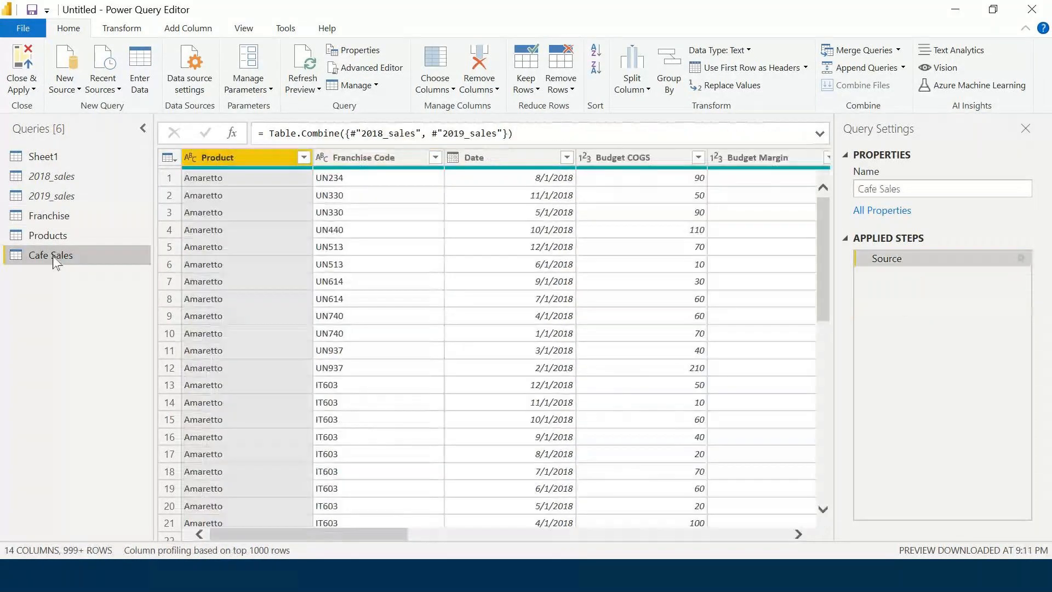
{"action": "left_click", "coordinate": [63, 217]}
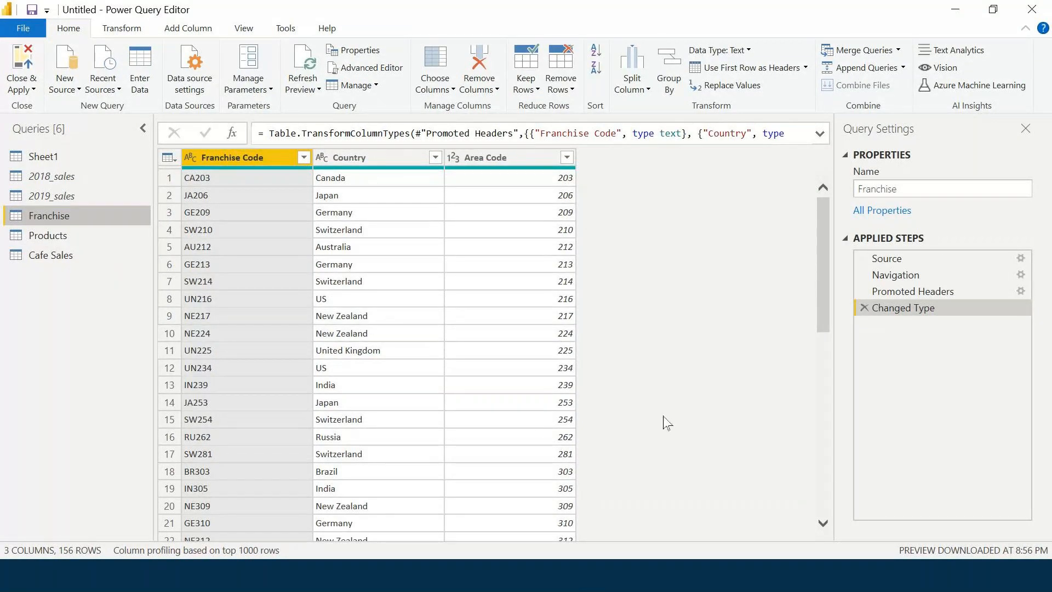
{"action": "left_click", "coordinate": [361, 157]}
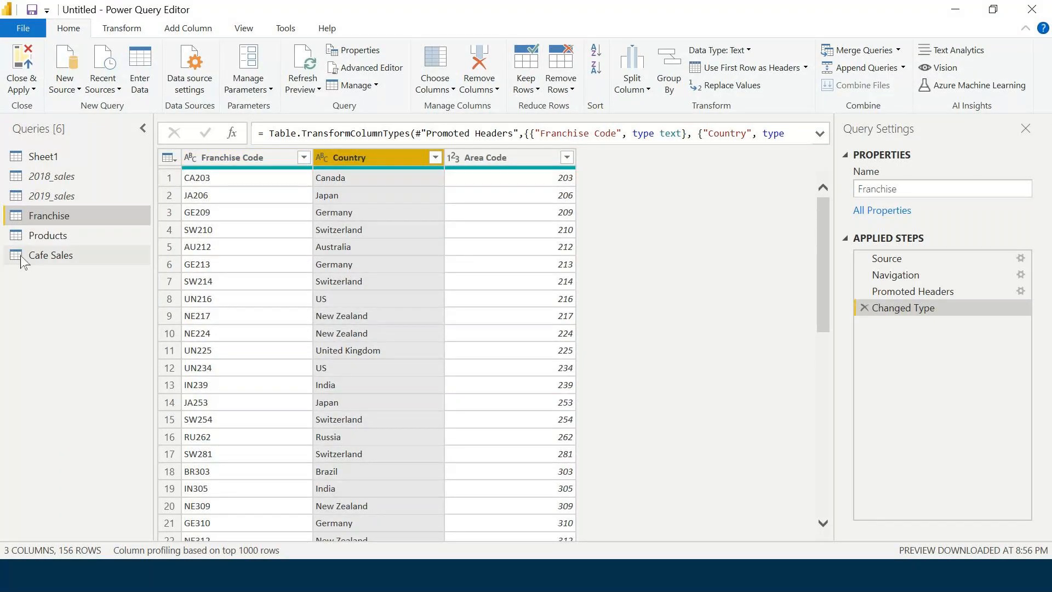
{"action": "left_click", "coordinate": [64, 256]}
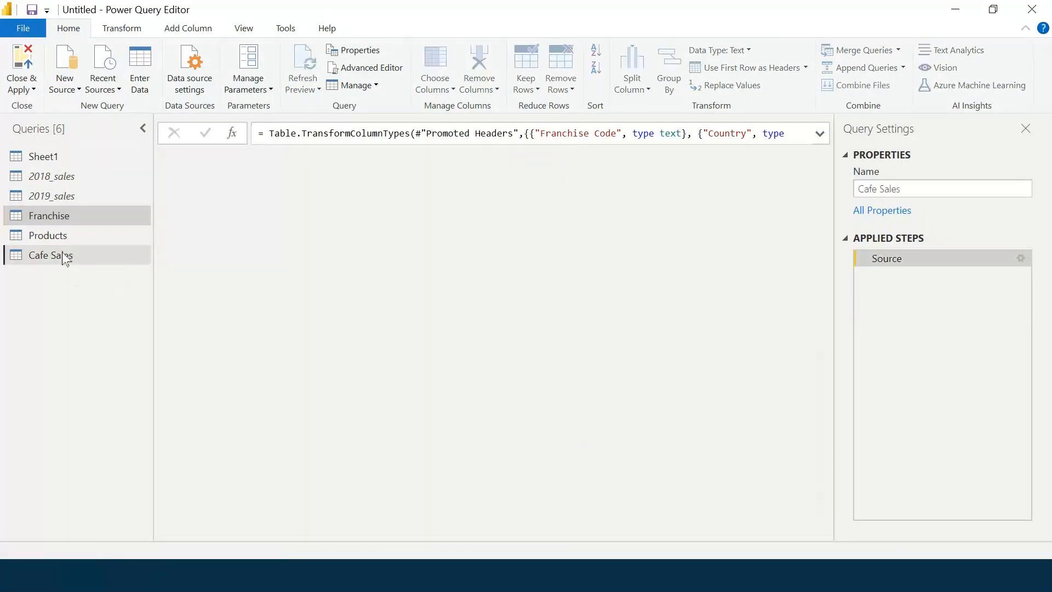
{"action": "left_click", "coordinate": [63, 235]}
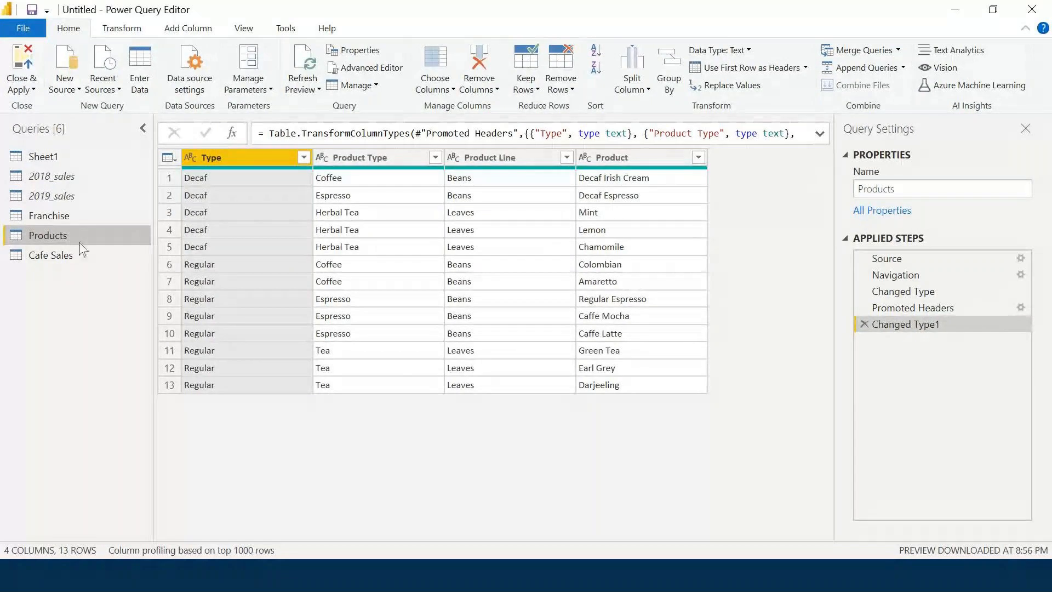
{"action": "left_click", "coordinate": [94, 217]}
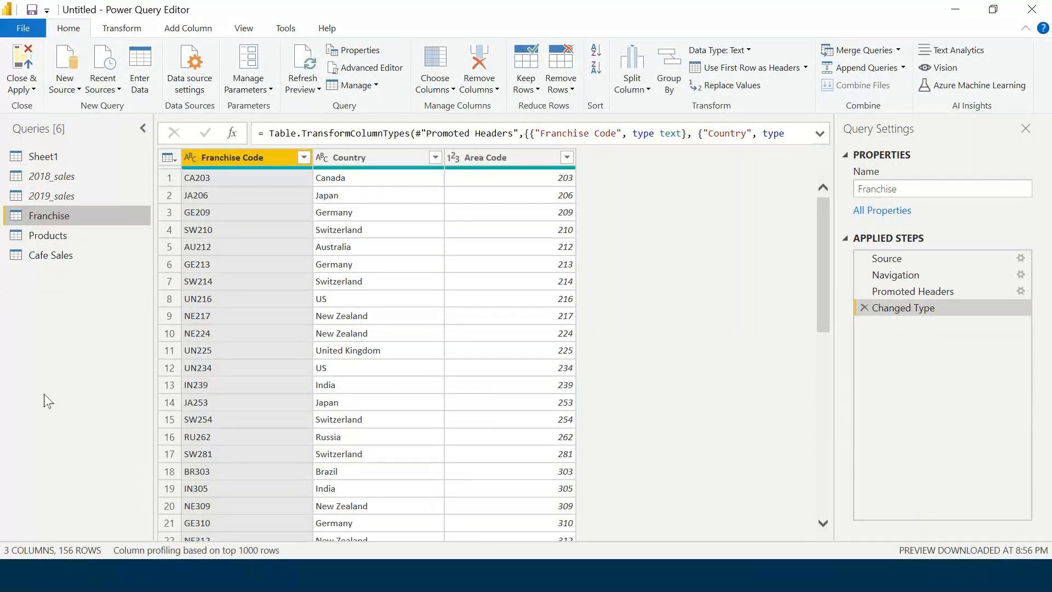
{"action": "left_click", "coordinate": [51, 255]}
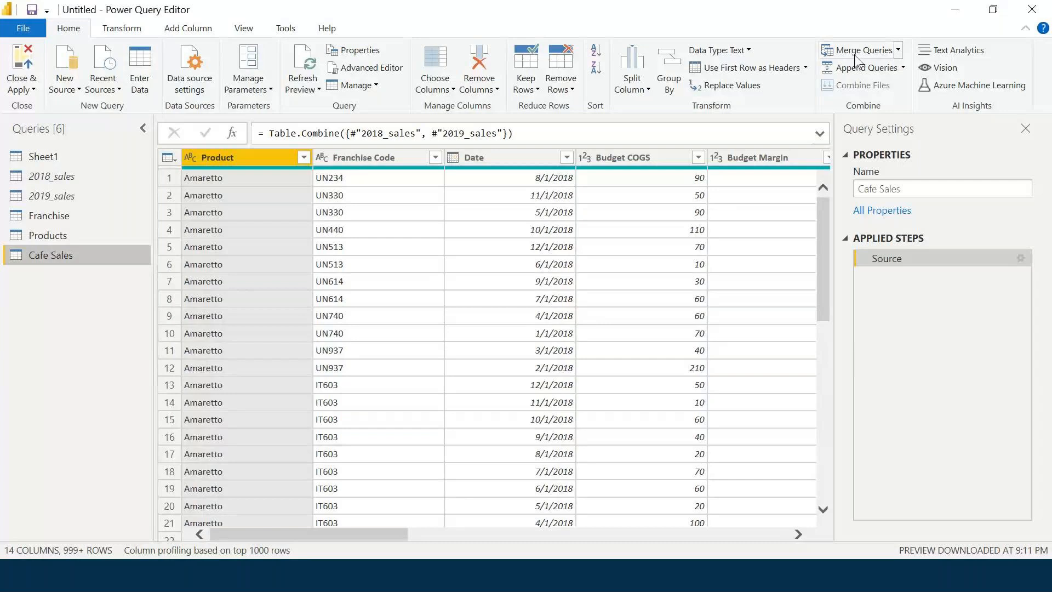
{"action": "left_click", "coordinate": [856, 55]}
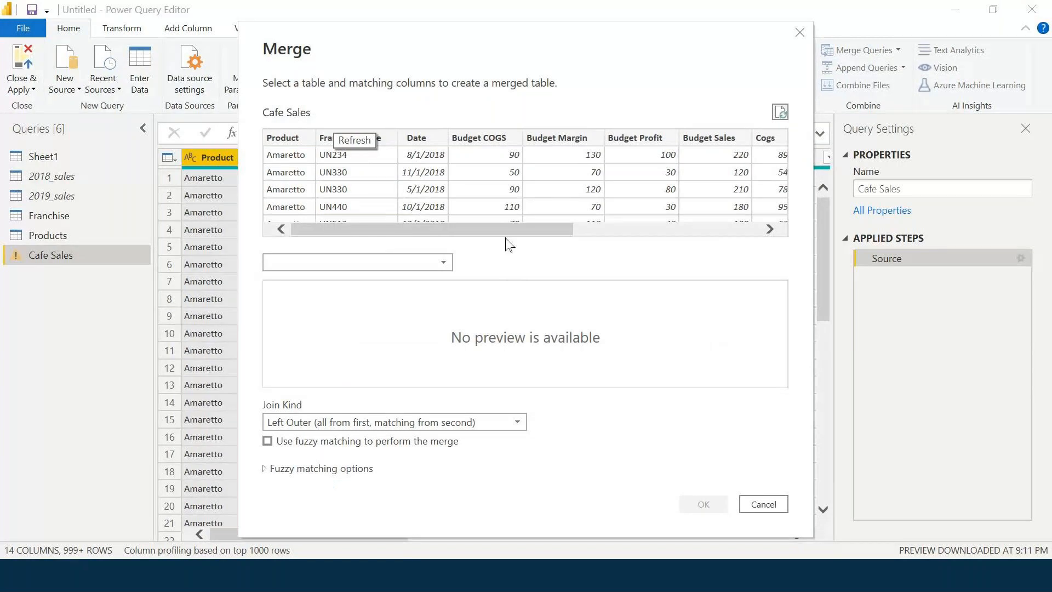
Pick Products as the second table, matching on Product in both tables (4248 of 4248 rows).
{"action": "left_click", "coordinate": [445, 265]}
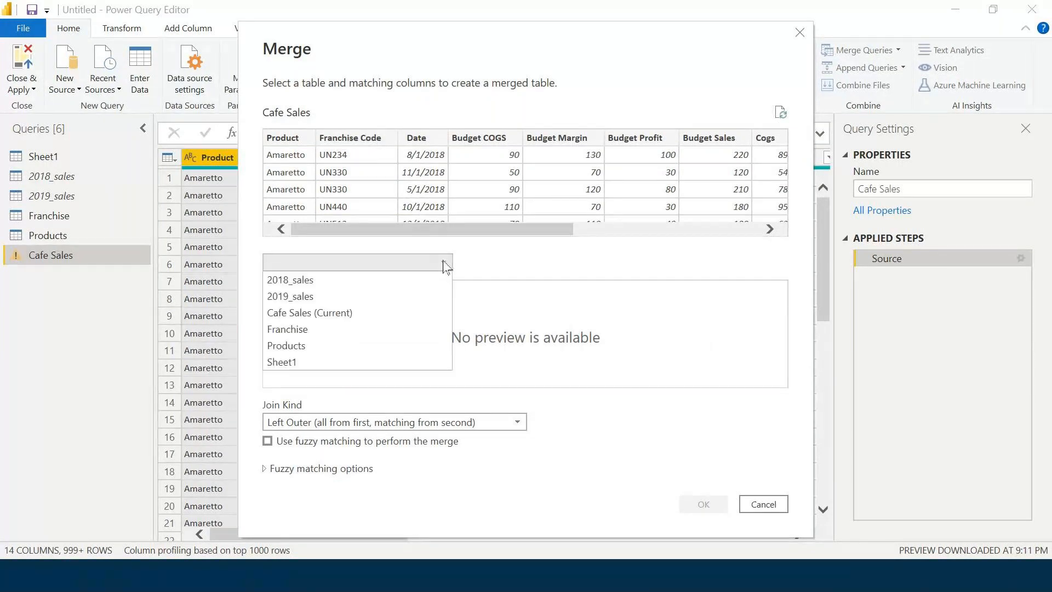
{"action": "left_click", "coordinate": [423, 346]}
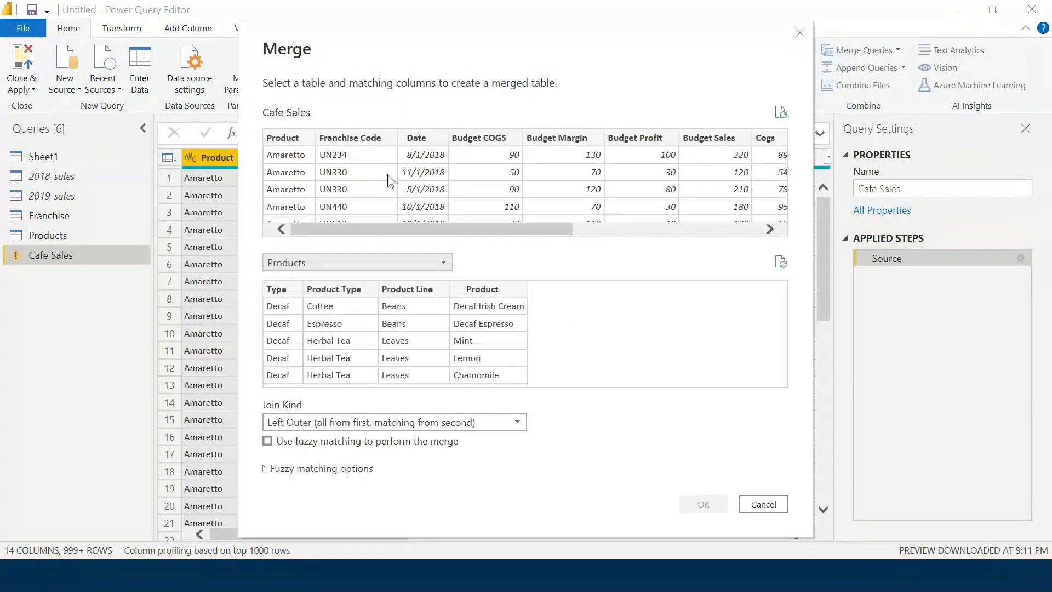
{"action": "left_click", "coordinate": [282, 138]}
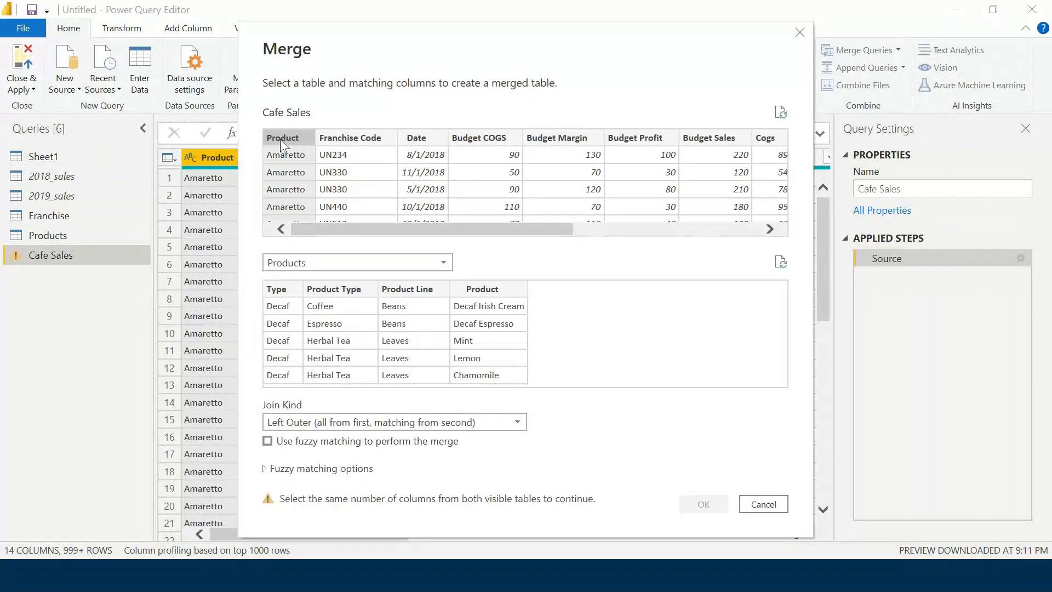
{"action": "left_click", "coordinate": [463, 292]}
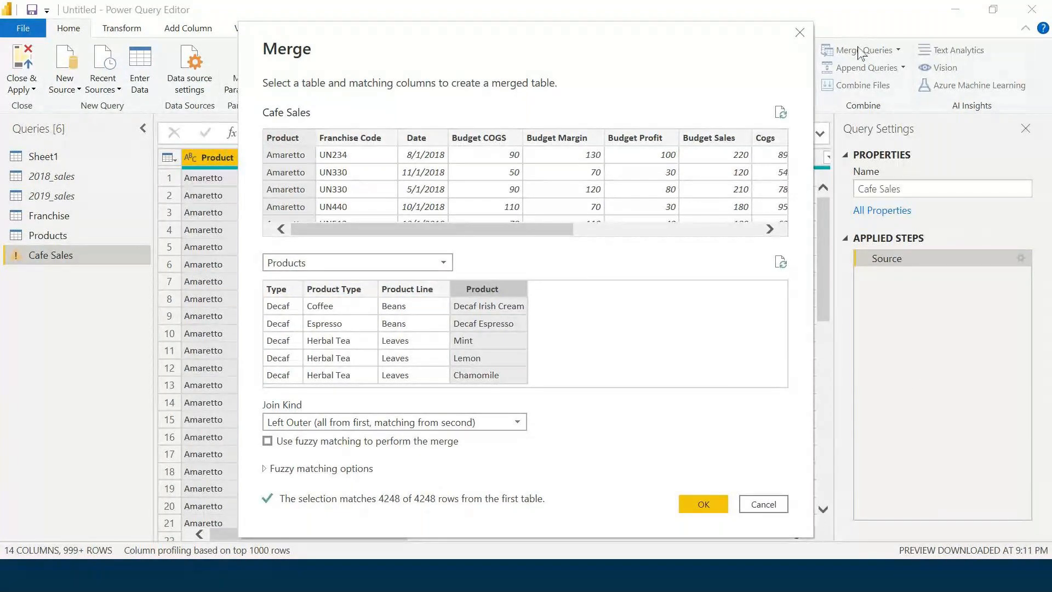
{"action": "left_click", "coordinate": [306, 263]}
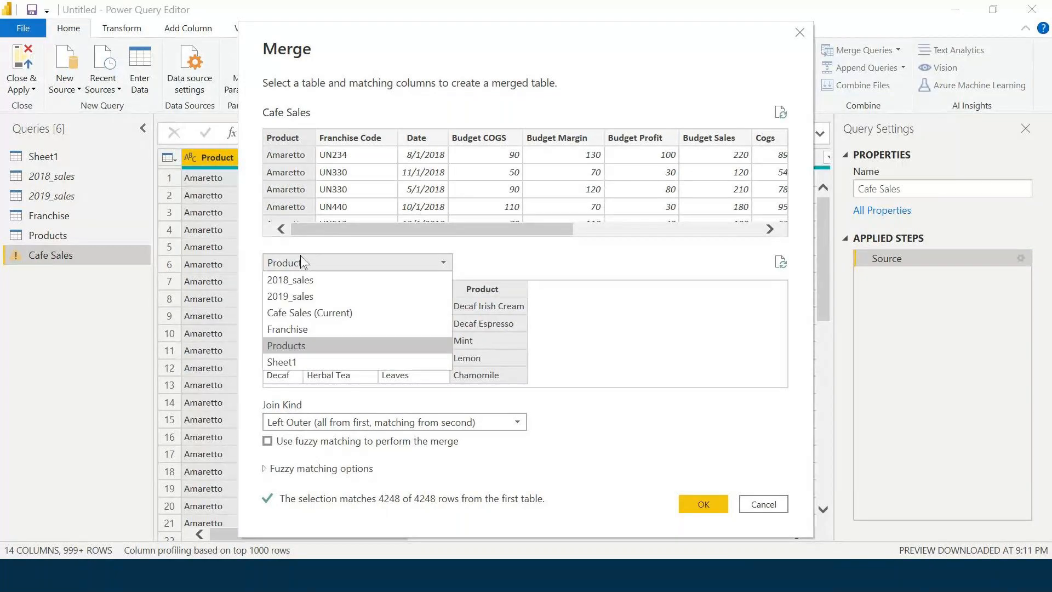
{"action": "left_click", "coordinate": [308, 345]}
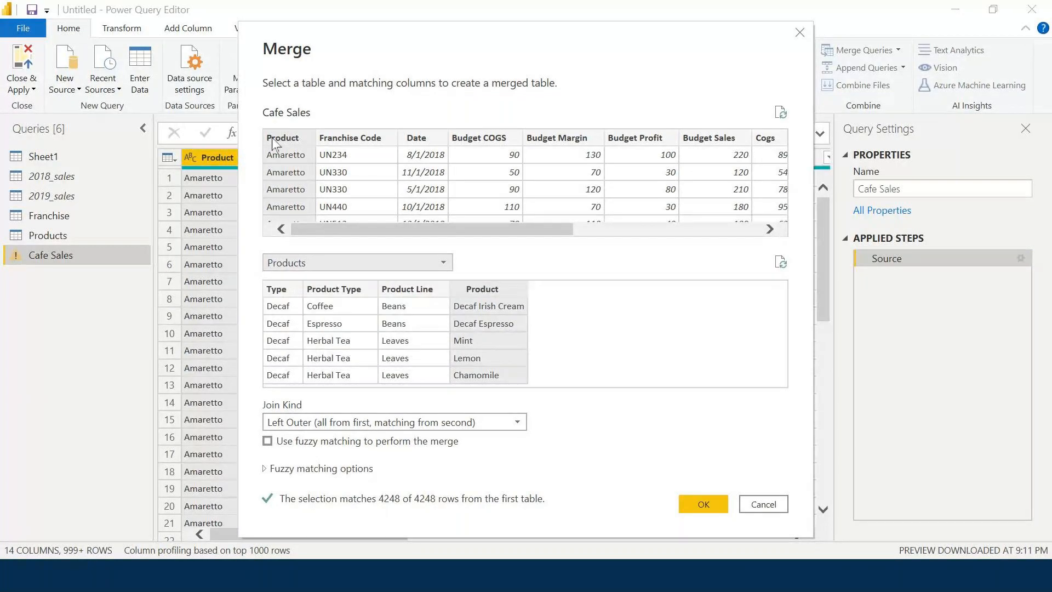
{"action": "left_click", "coordinate": [483, 289]}
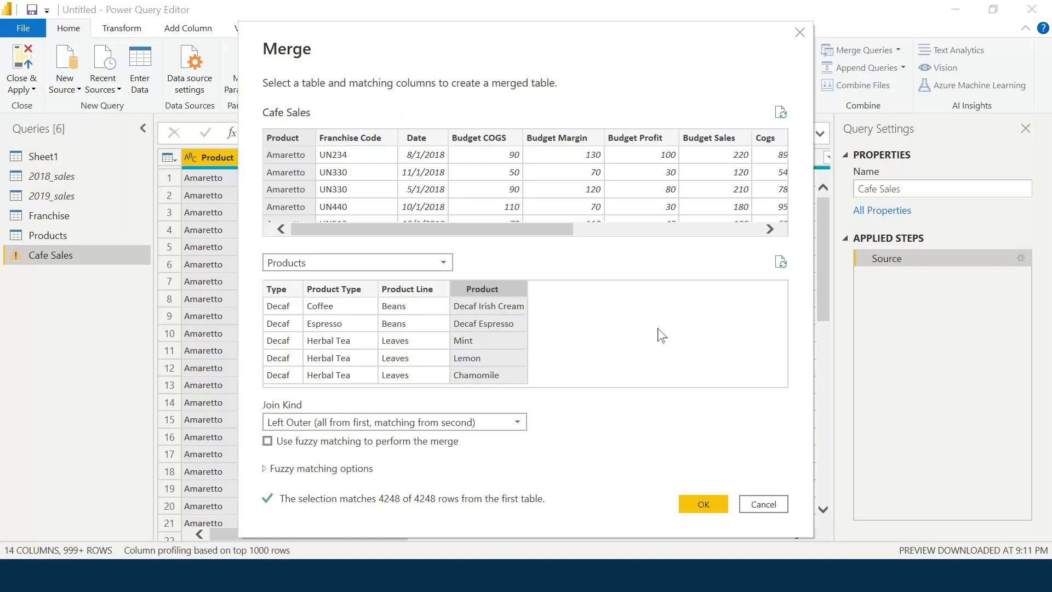
Reselect Product in Cafe Sales and Products as the Left Outer merge keys.
{"action": "left_click", "coordinate": [280, 142]}
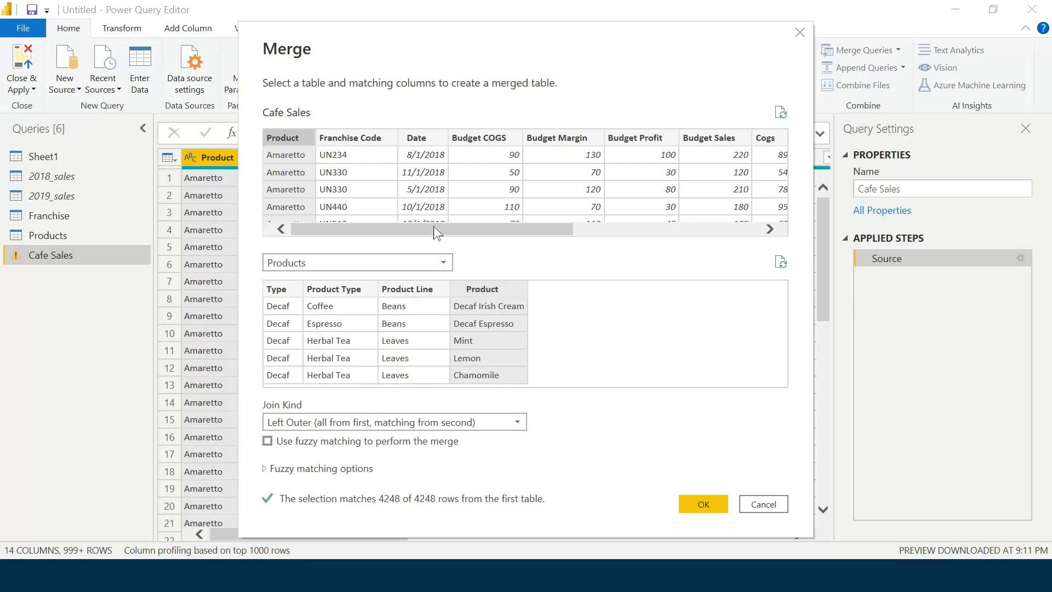
{"action": "left_click", "coordinate": [499, 290]}
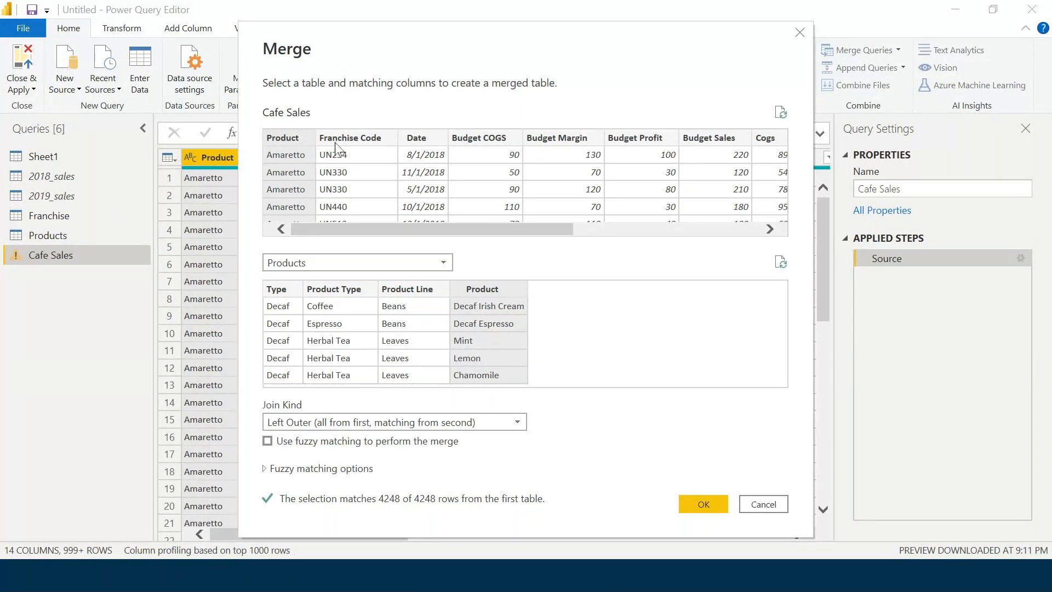
{"action": "left_click", "coordinate": [498, 292]}
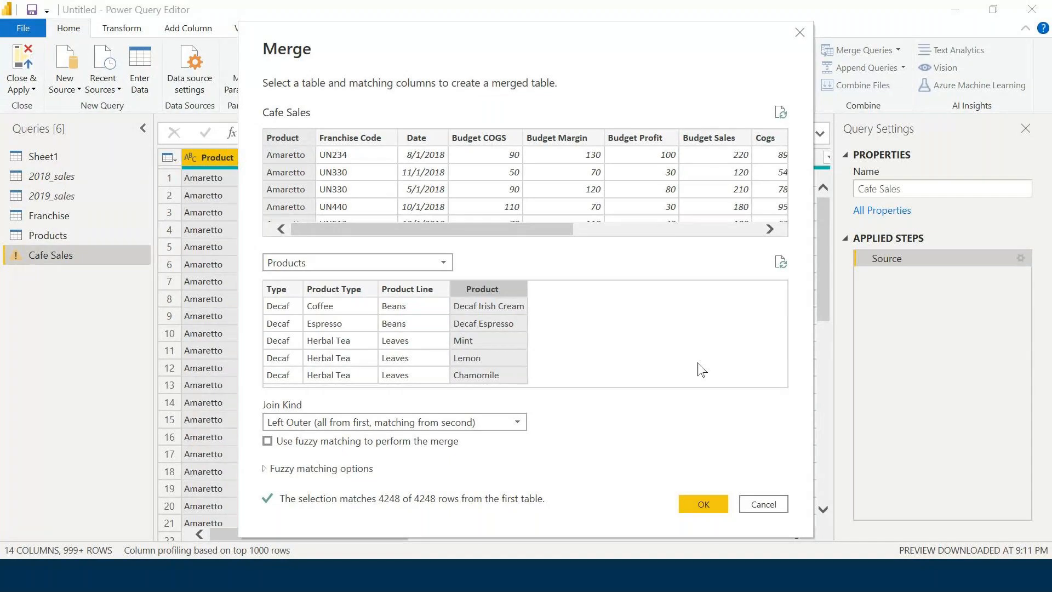
{"action": "left_click", "coordinate": [440, 263]}
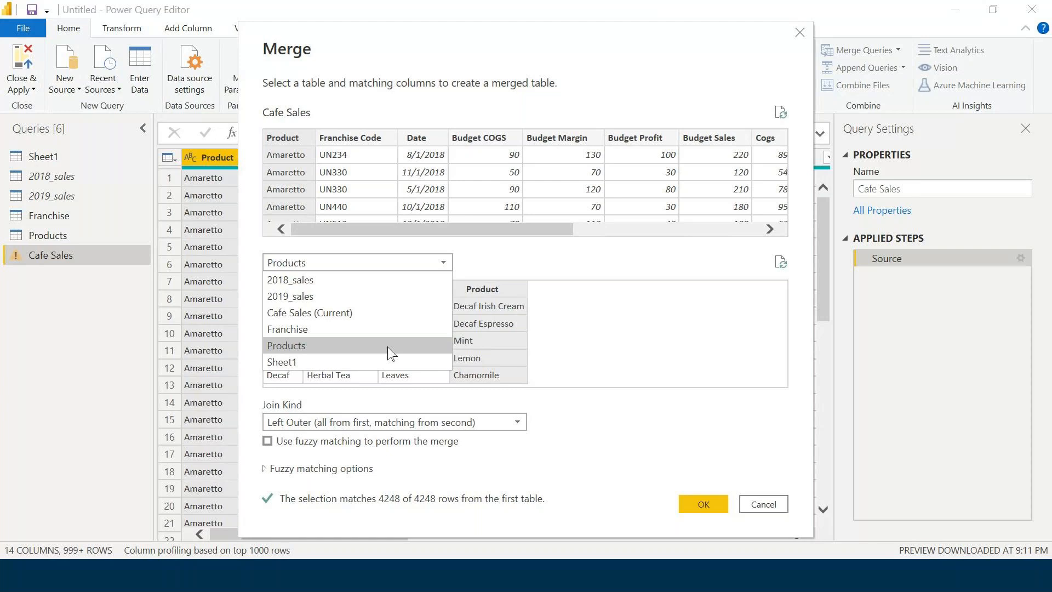
{"action": "left_click", "coordinate": [388, 353]}
{"action": "left_click", "coordinate": [489, 288]}
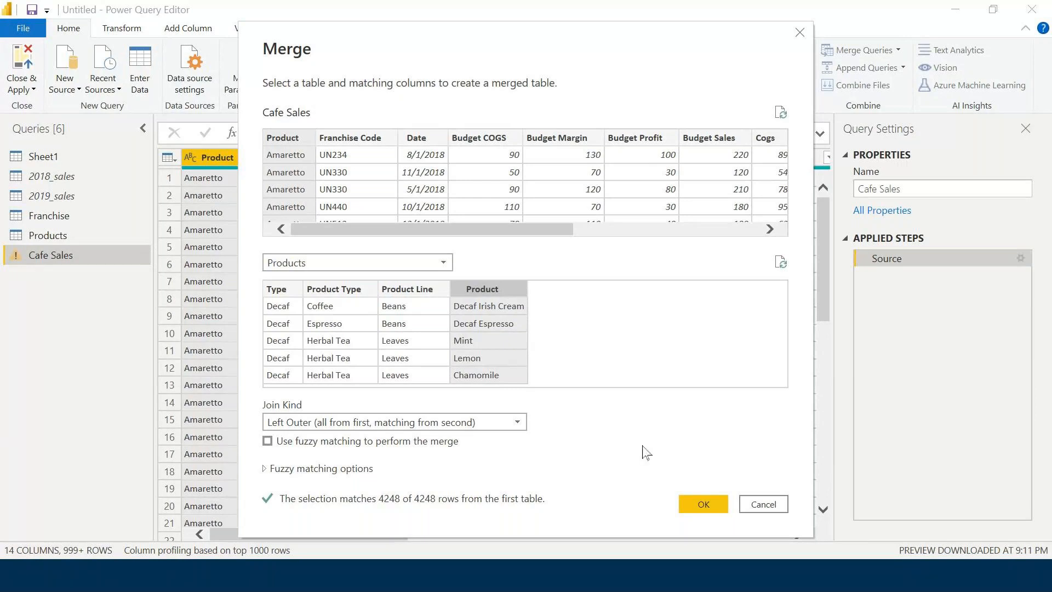
Confirm the Products merge, adding a nested Products column to Cafe Sales (15 columns).
{"action": "left_click", "coordinate": [710, 502]}
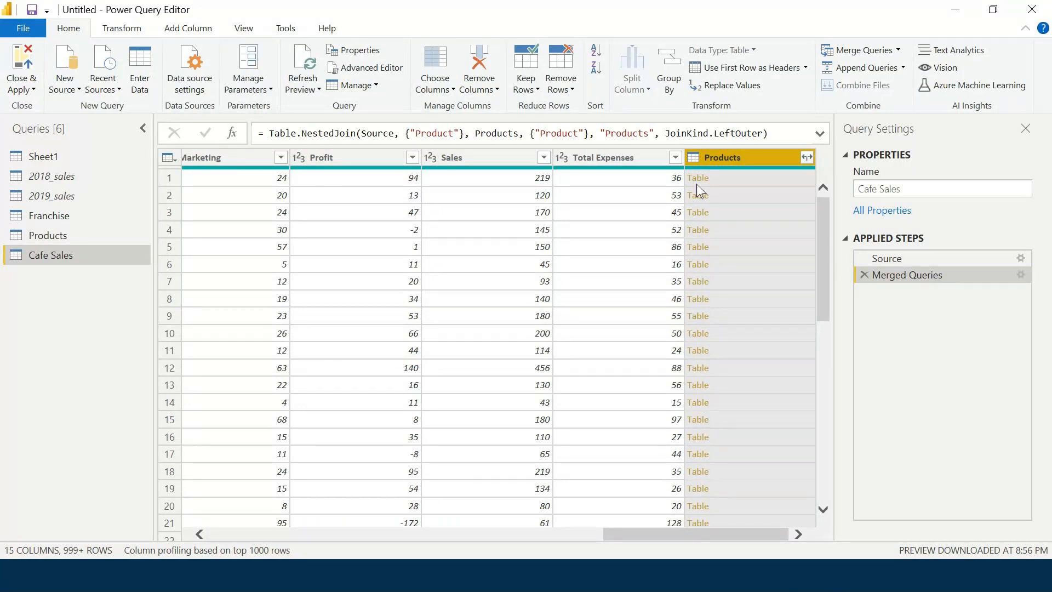
In the Products expand options, untick Product and toggle the original-name prefix off and on.
{"action": "left_click", "coordinate": [807, 158]}
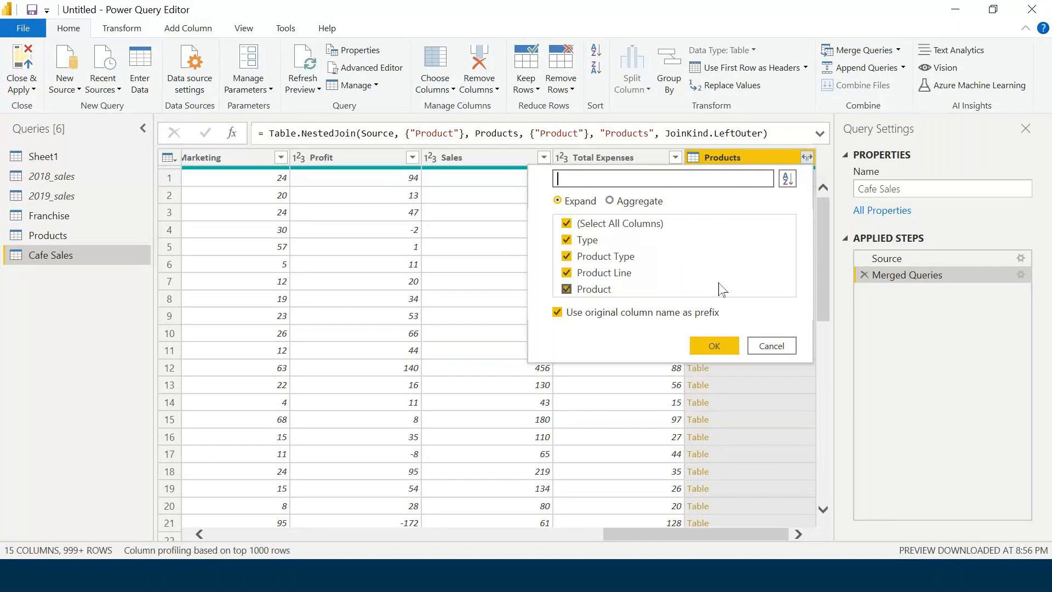
{"action": "left_click", "coordinate": [566, 290]}
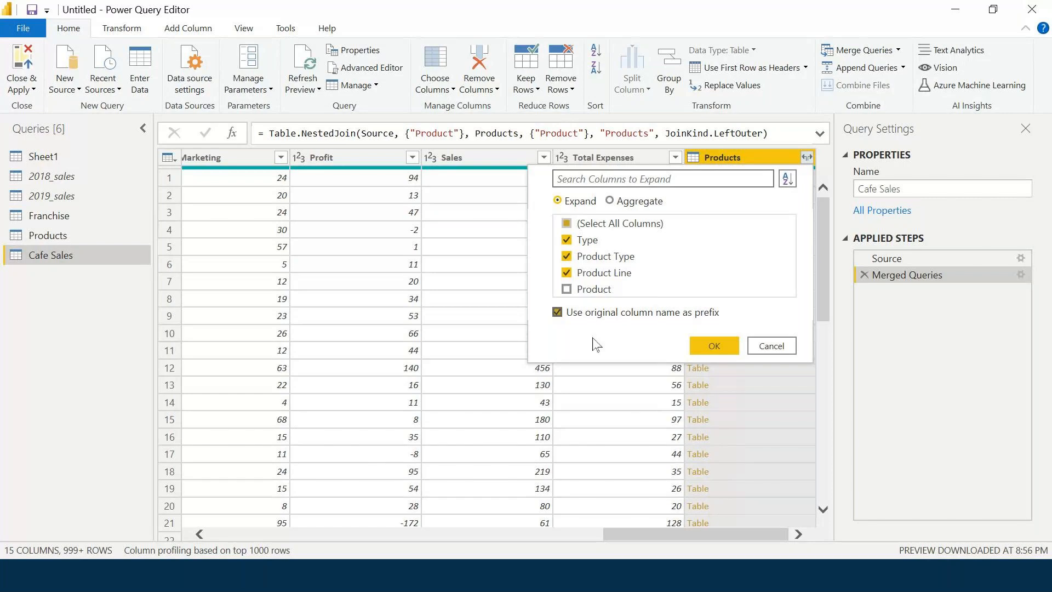
{"action": "left_click", "coordinate": [557, 313]}
{"action": "left_click", "coordinate": [558, 313]}
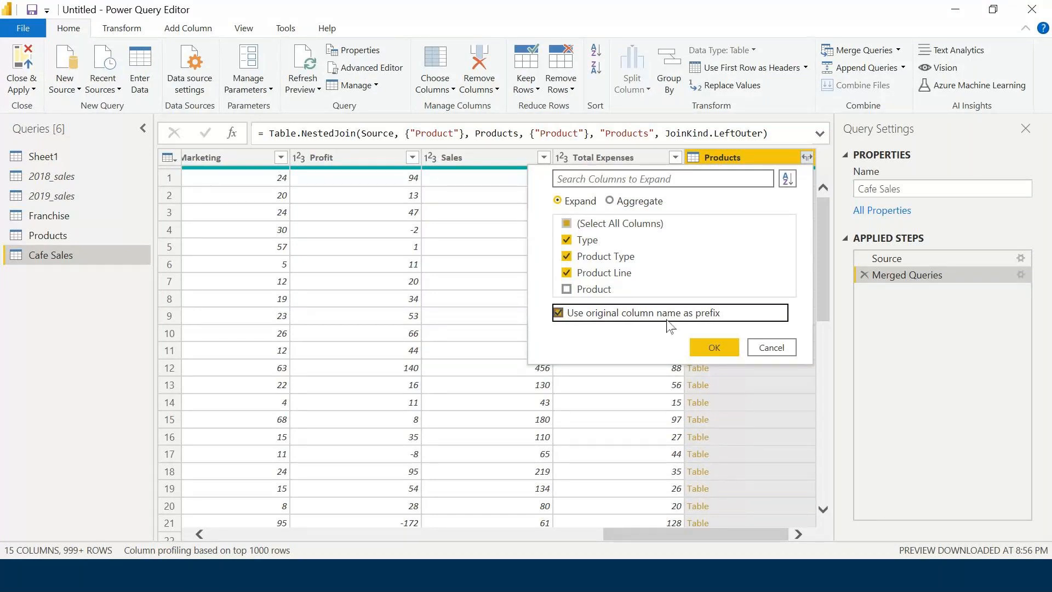
Expand Type, Product Type and Product Line without the Products prefix, giving 17 columns.
{"action": "left_click", "coordinate": [554, 312]}
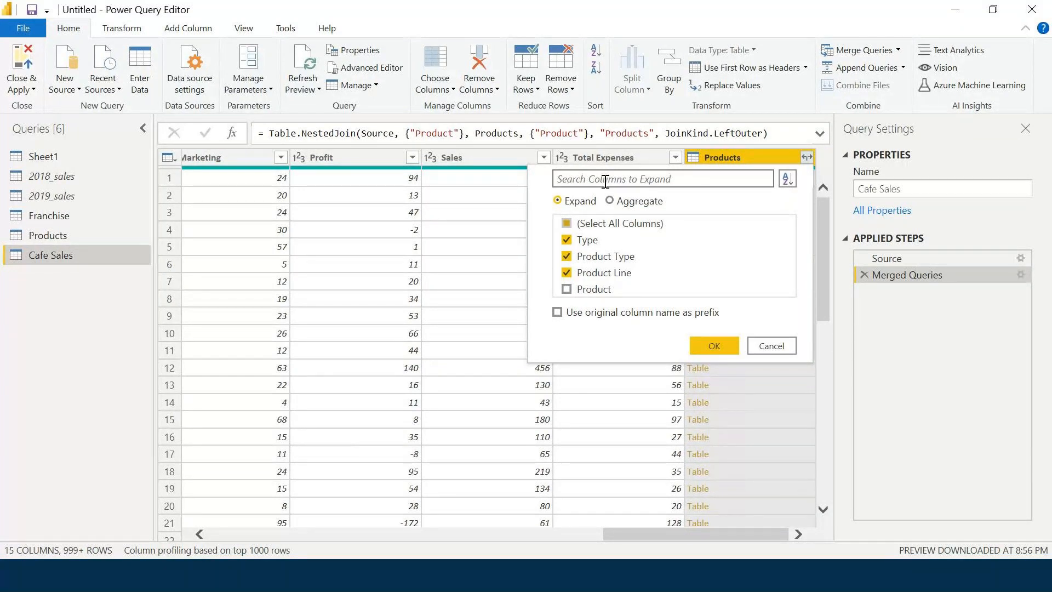
{"action": "left_click", "coordinate": [706, 349]}
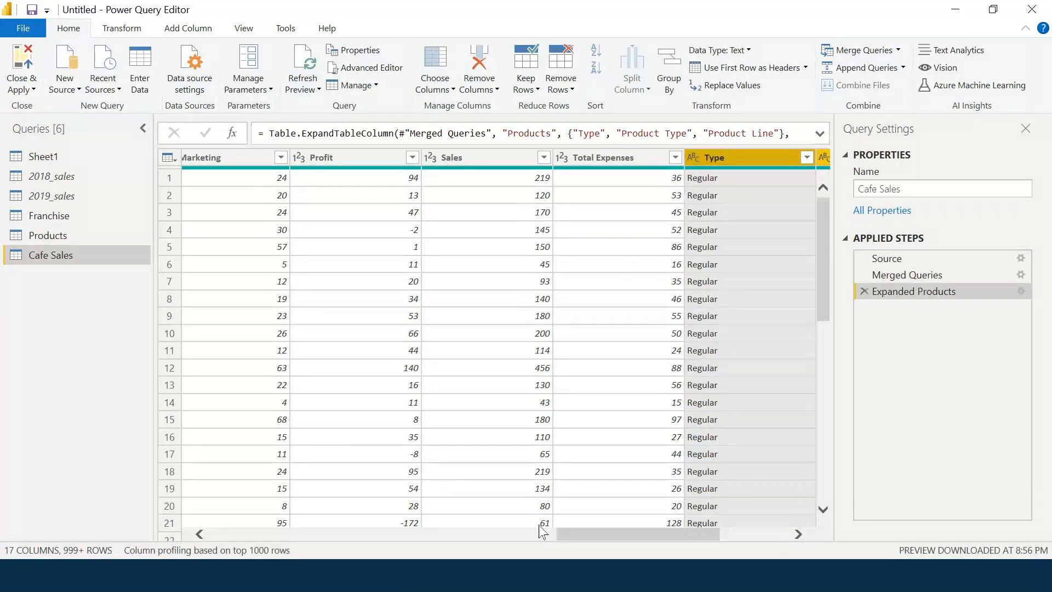
{"action": "left_click_drag", "start_coordinate": [565, 534], "coordinate": [695, 526]}
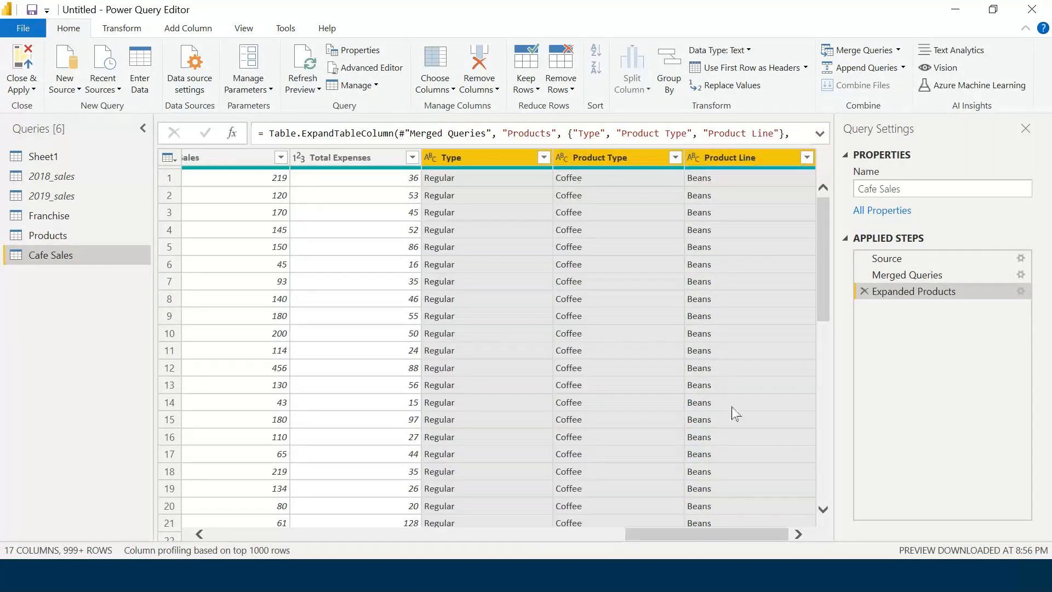
{"action": "left_click", "coordinate": [733, 405]}
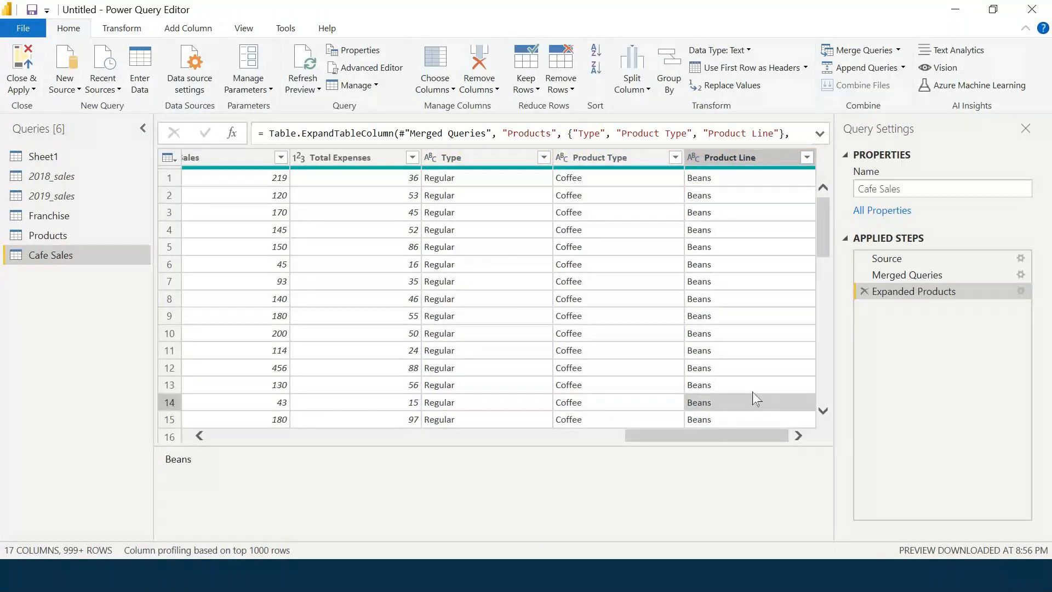
{"action": "left_click", "coordinate": [734, 162]}
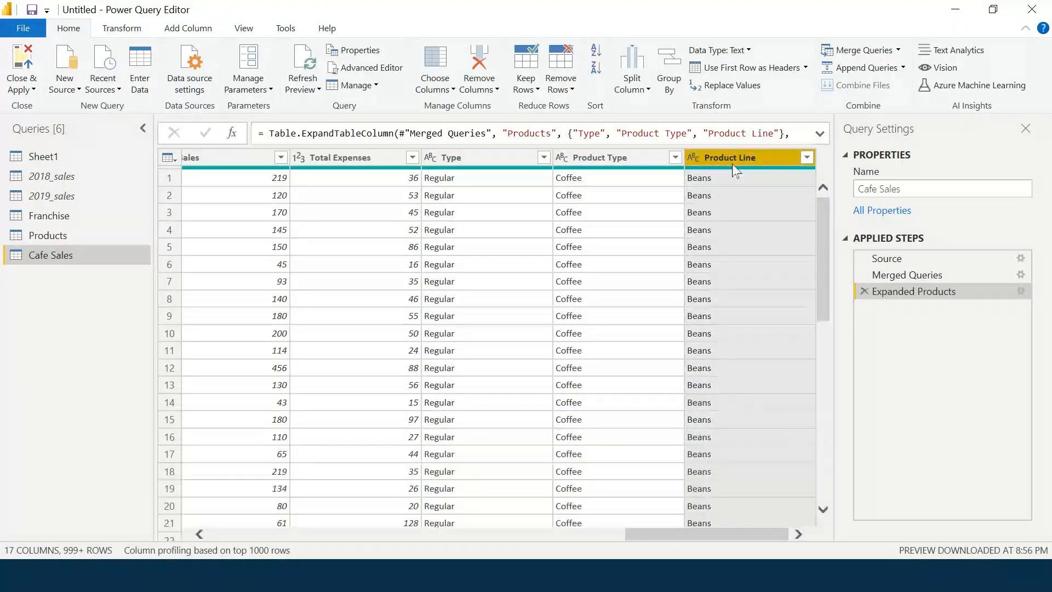
{"action": "scroll", "coordinate": [563, 313], "scroll_direction": "down", "scroll_amount": 3}
{"action": "scroll", "coordinate": [567, 323], "scroll_direction": "up", "scroll_amount": 3}
{"action": "left_click", "coordinate": [203, 535]}
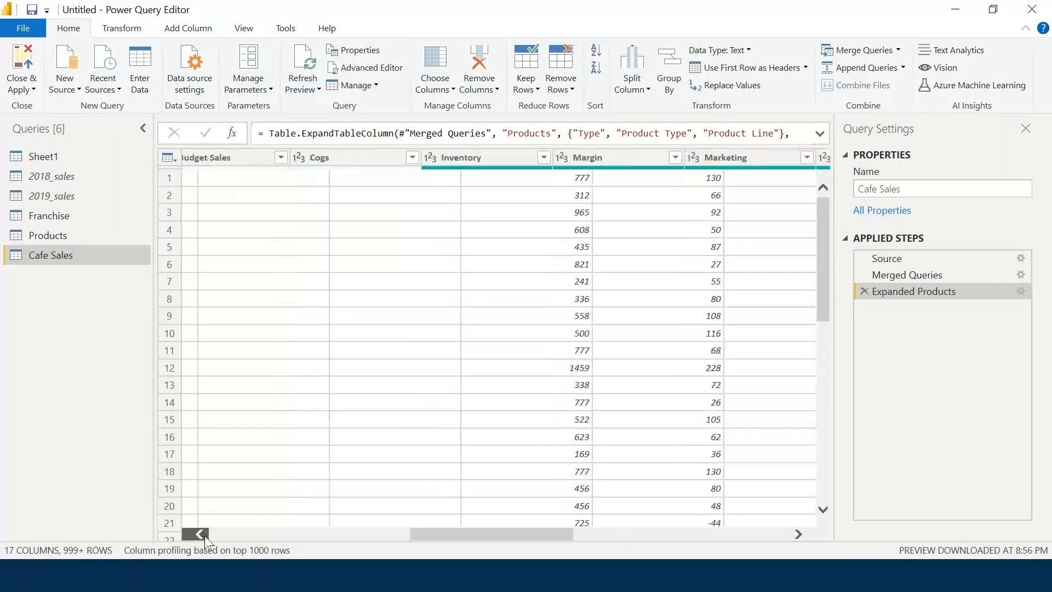
{"action": "left_click", "coordinate": [200, 534]}
{"action": "left_click", "coordinate": [200, 534]}
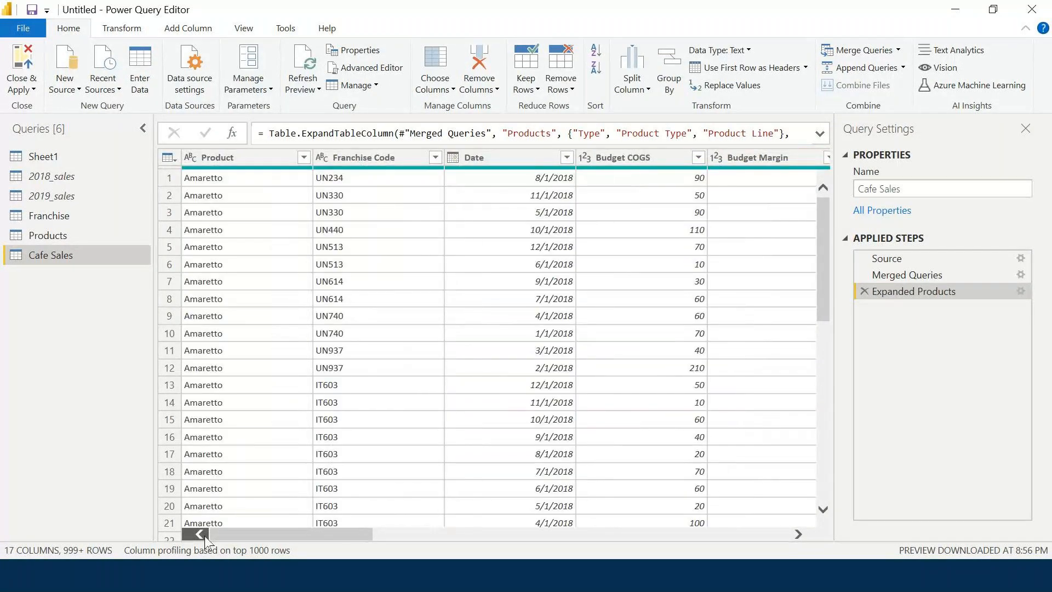
{"action": "left_click", "coordinate": [66, 215]}
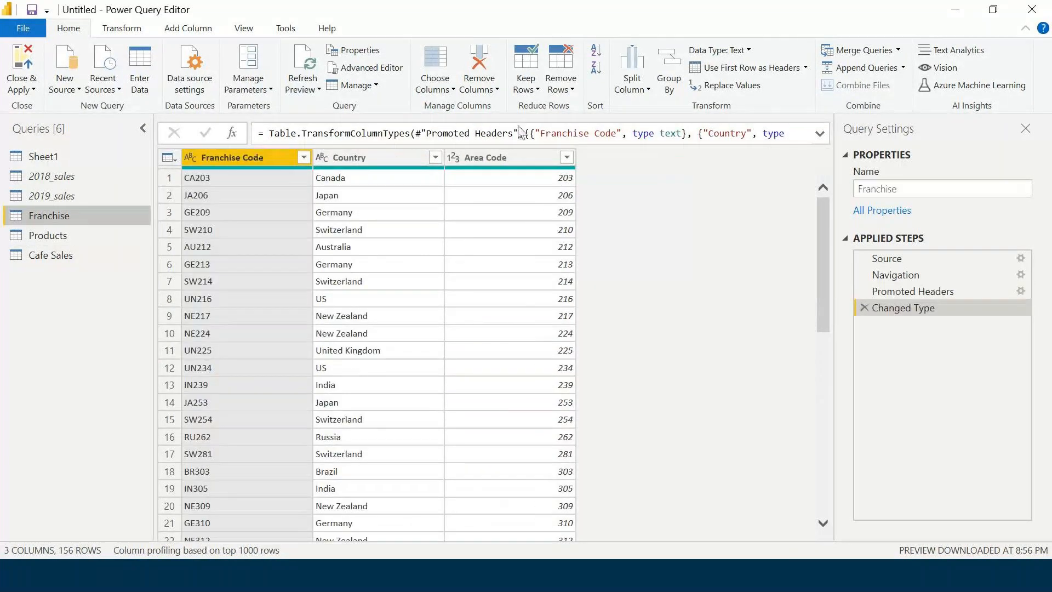
{"action": "left_click", "coordinate": [506, 159]}
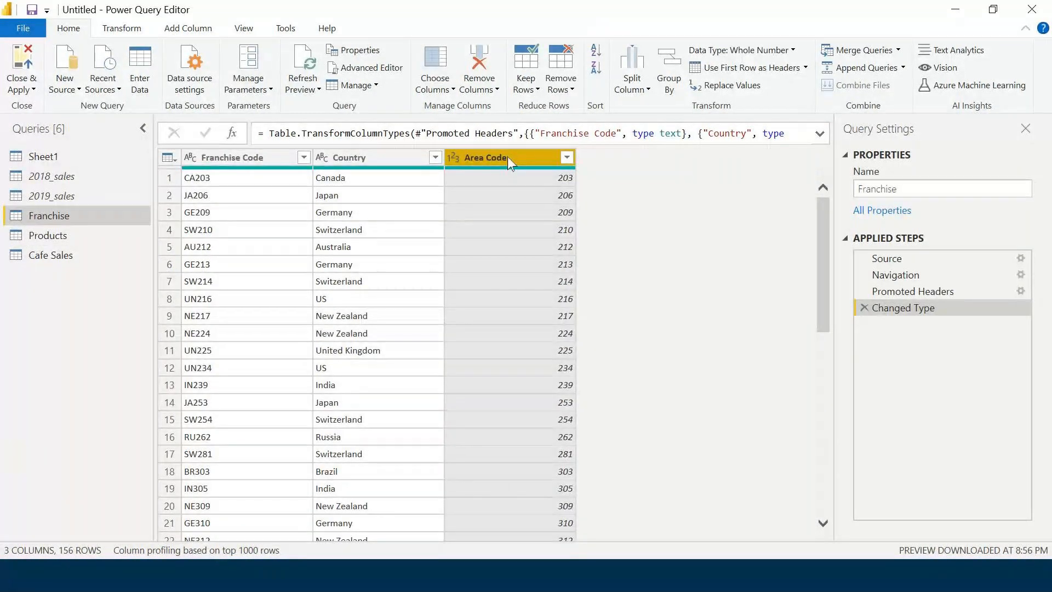
{"action": "left_click", "coordinate": [380, 155]}
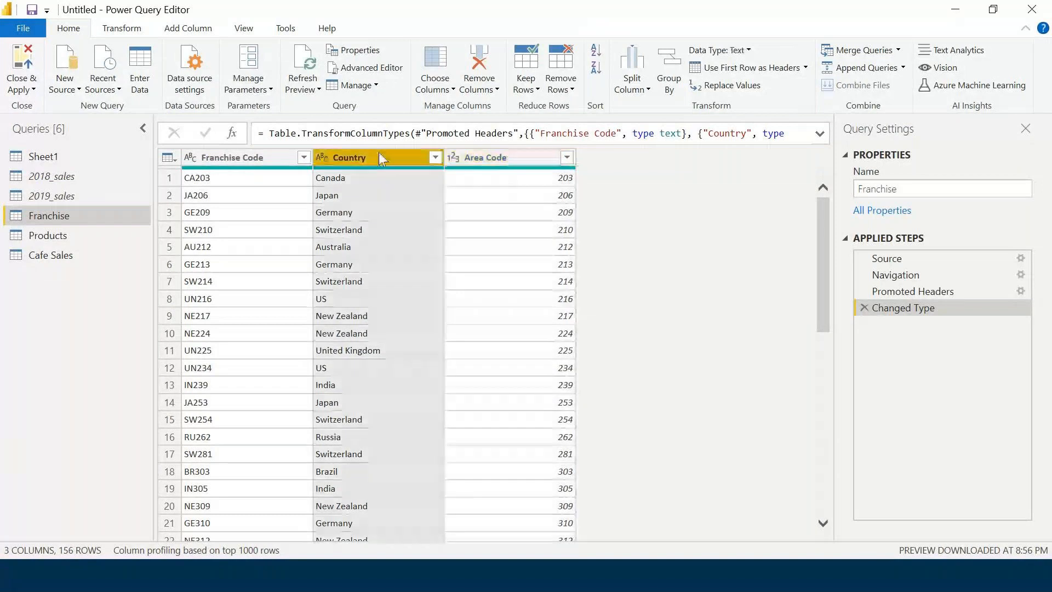
{"action": "left_click", "coordinate": [73, 257]}
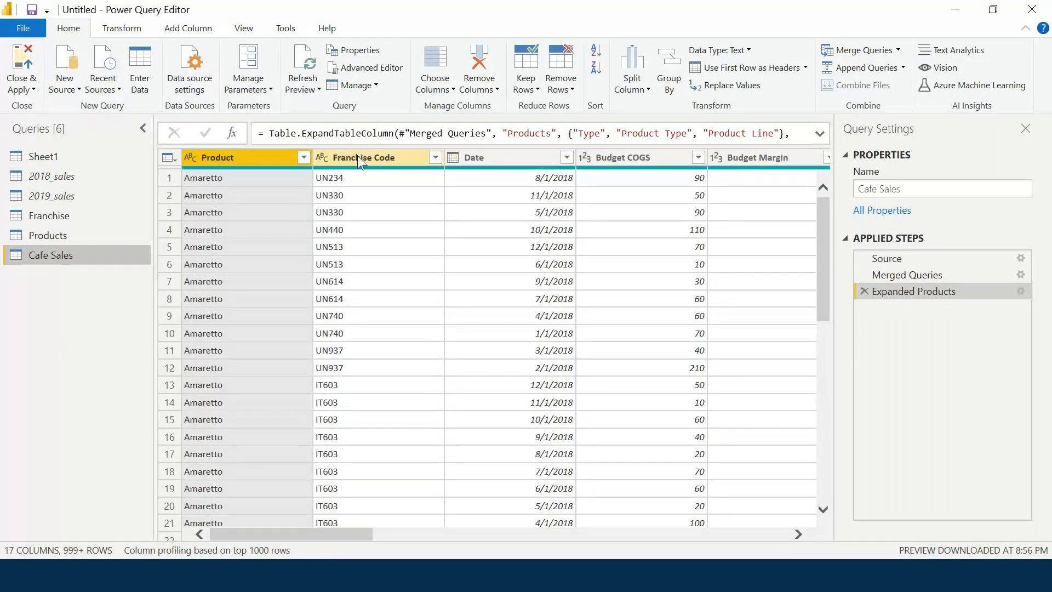
{"action": "left_click", "coordinate": [854, 51]}
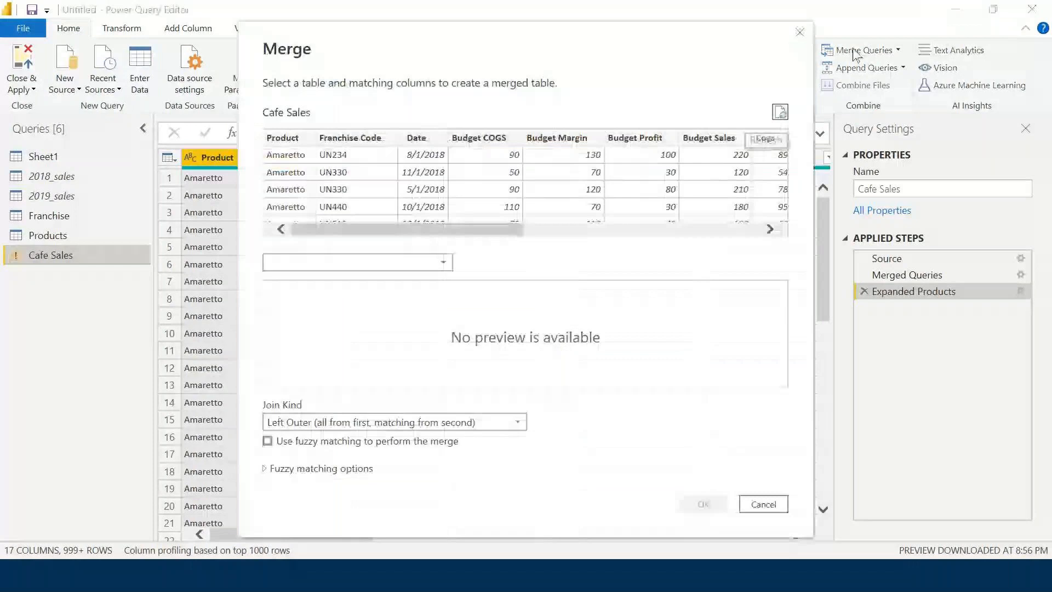
Left Outer merge Franchise into Cafe Sales on Franchise Code, adding a nested Franchise column.
{"action": "left_click", "coordinate": [435, 263]}
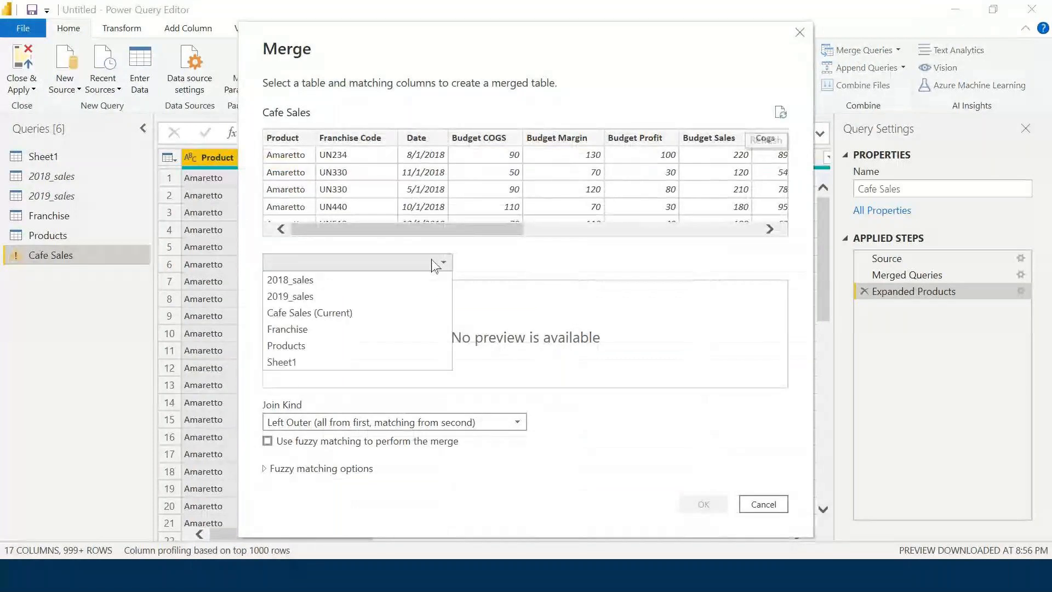
{"action": "left_click", "coordinate": [411, 331]}
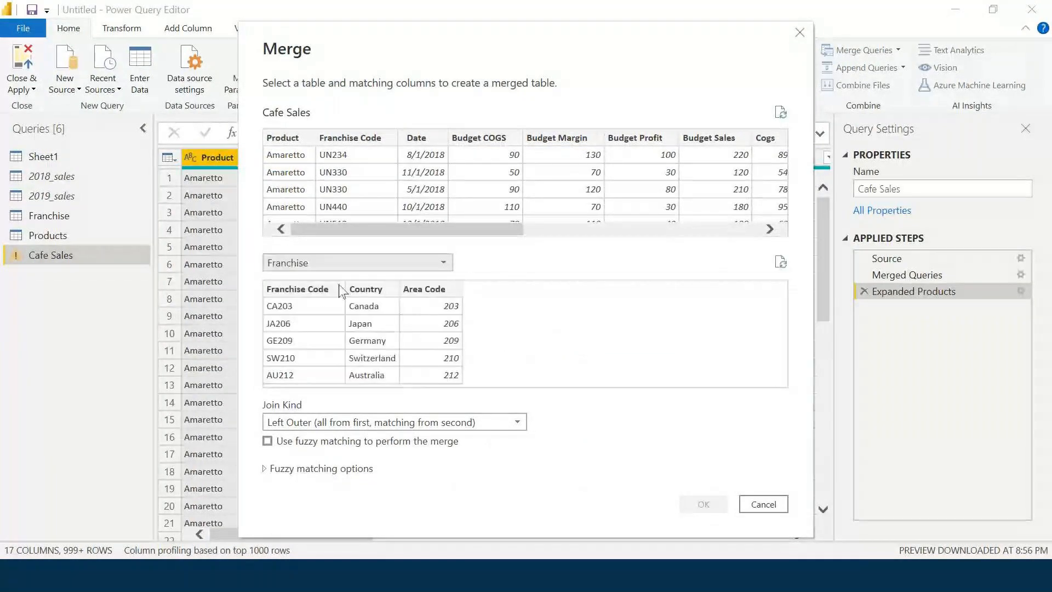
{"action": "left_click", "coordinate": [350, 138]}
{"action": "left_click", "coordinate": [305, 288]}
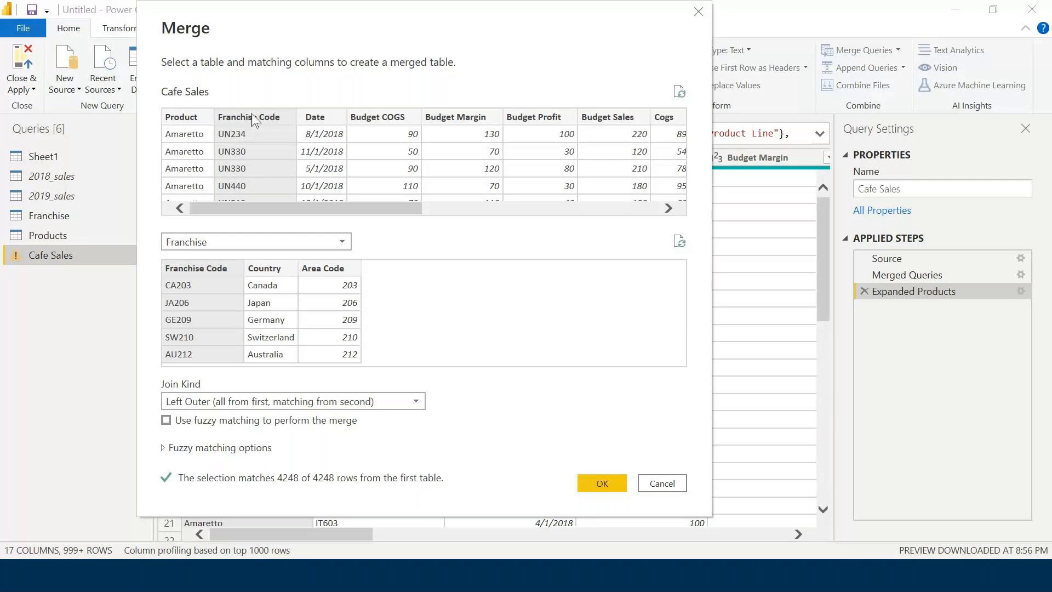
{"action": "left_click_drag", "start_coordinate": [251, 114], "coordinate": [213, 120]}
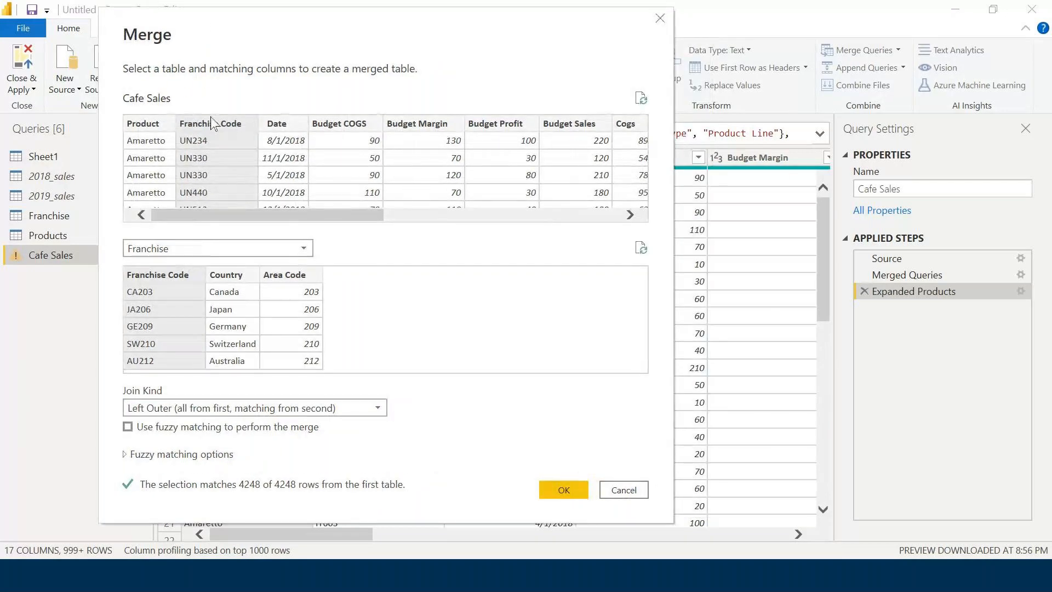
{"action": "left_click", "coordinate": [211, 125]}
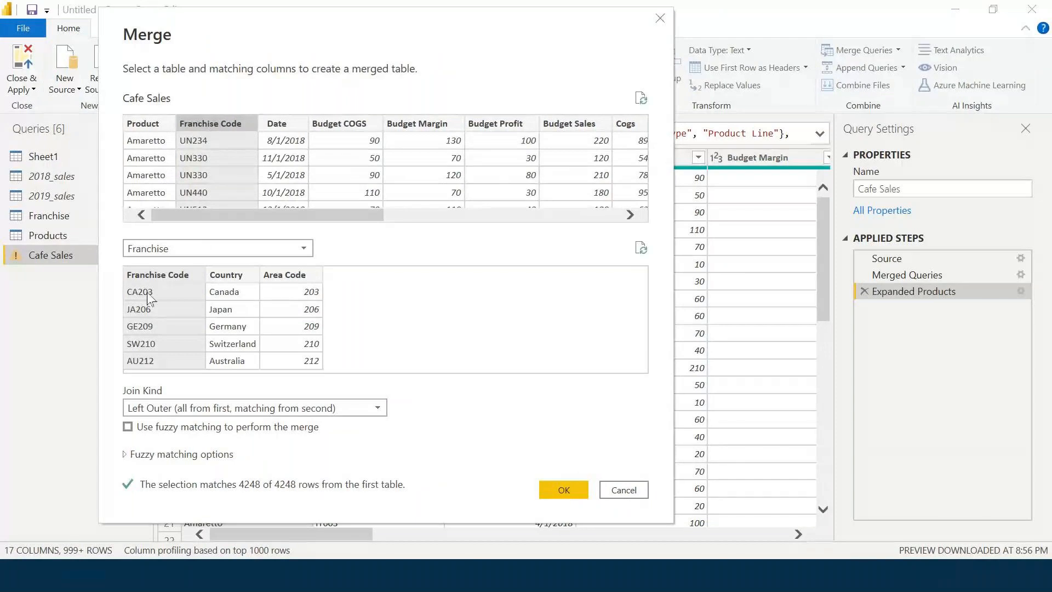
{"action": "left_click", "coordinate": [559, 488]}
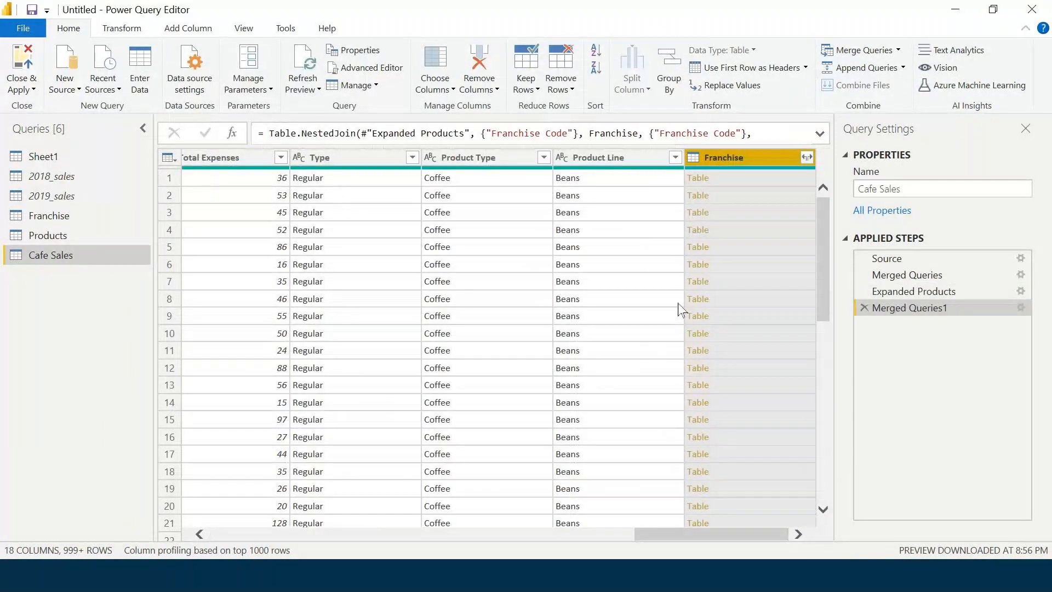
{"action": "left_click", "coordinate": [806, 157]}
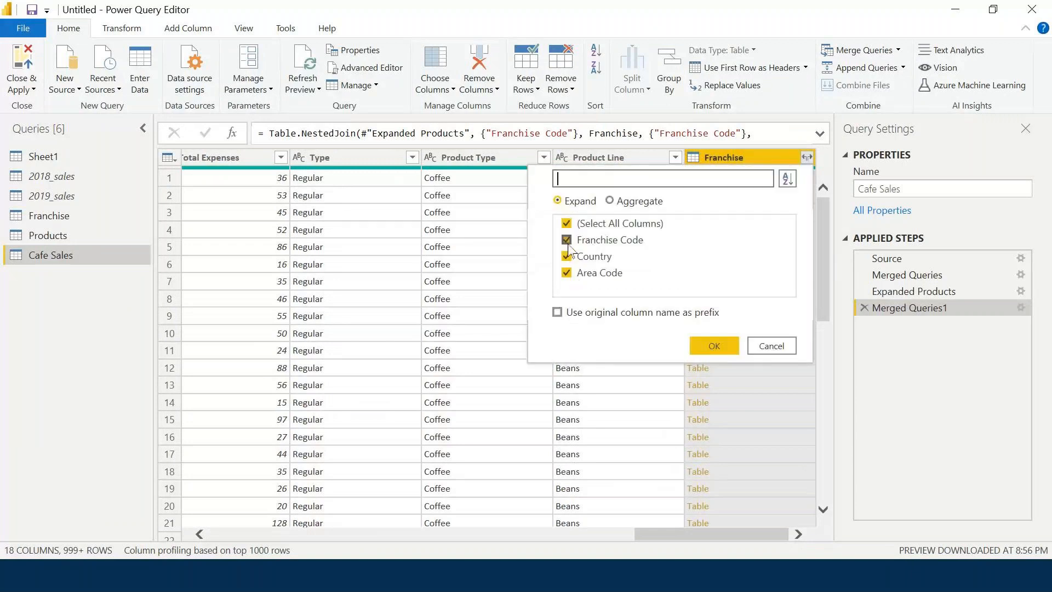
Uncheck Franchise Code and Area Code so only Country is expanded from Franchise.
{"action": "left_click", "coordinate": [567, 241]}
{"action": "left_click", "coordinate": [600, 273]}
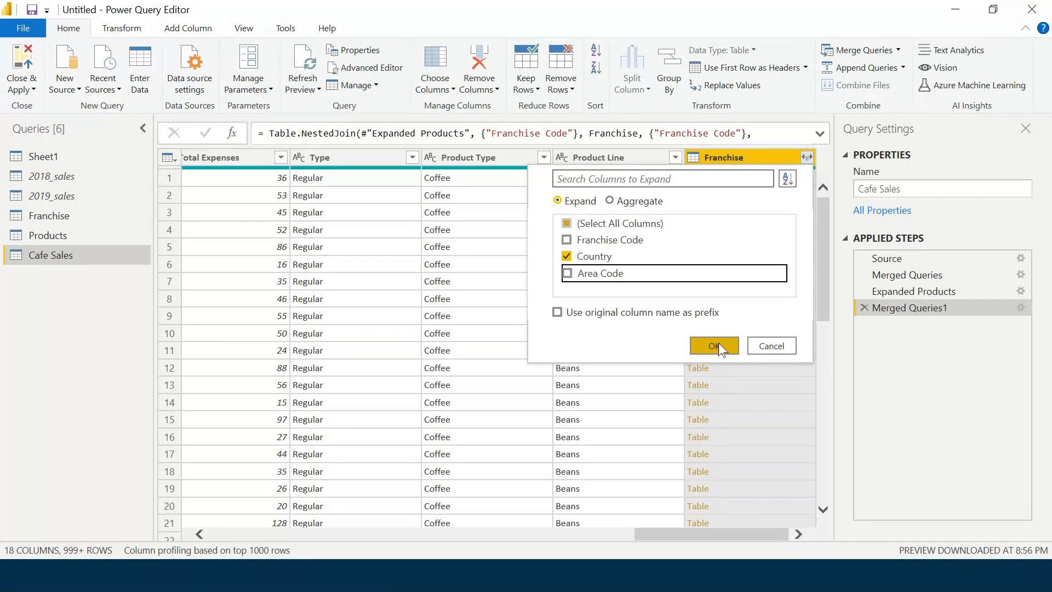
{"action": "left_click", "coordinate": [716, 347]}
Confirm the expansion so Franchise becomes a Country column listing US, Japan and Germany.
{"action": "left_click", "coordinate": [715, 346]}
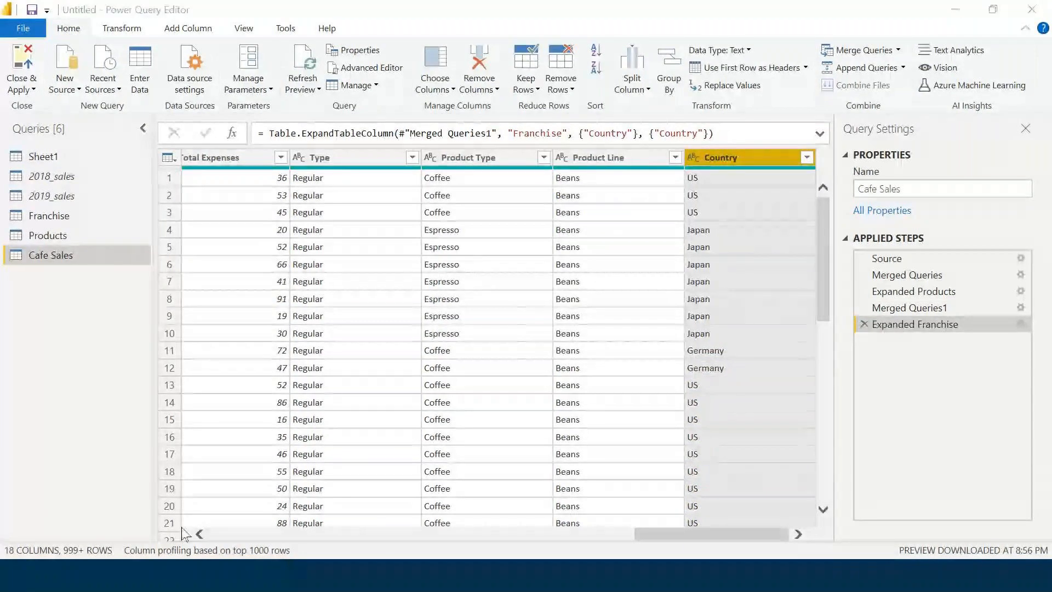
Profile columns on the entire data set, then briefly show and hide the column profile.
{"action": "left_click", "coordinate": [196, 550]}
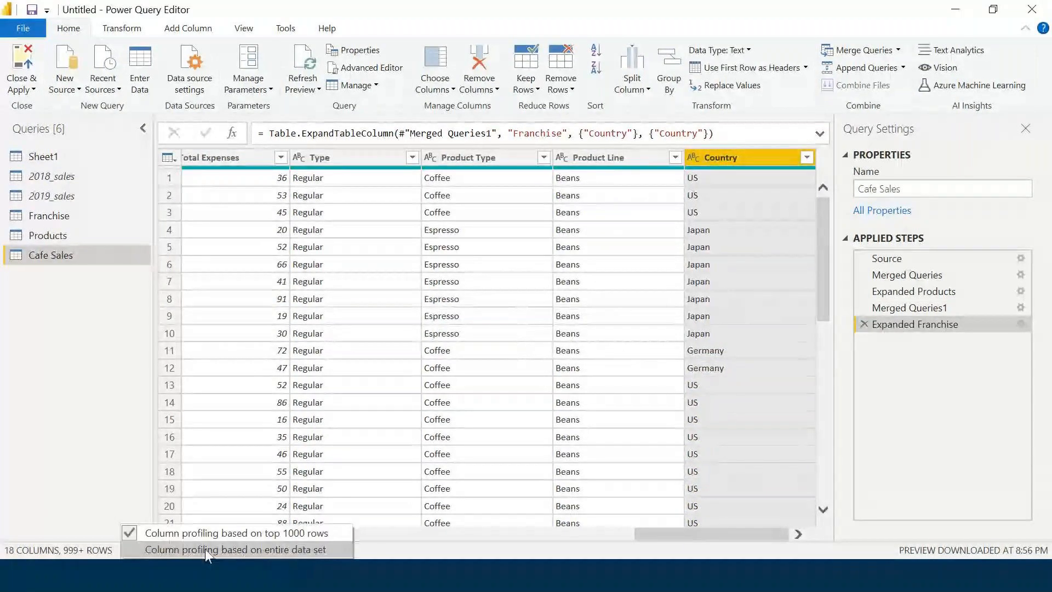
{"action": "left_click", "coordinate": [205, 549]}
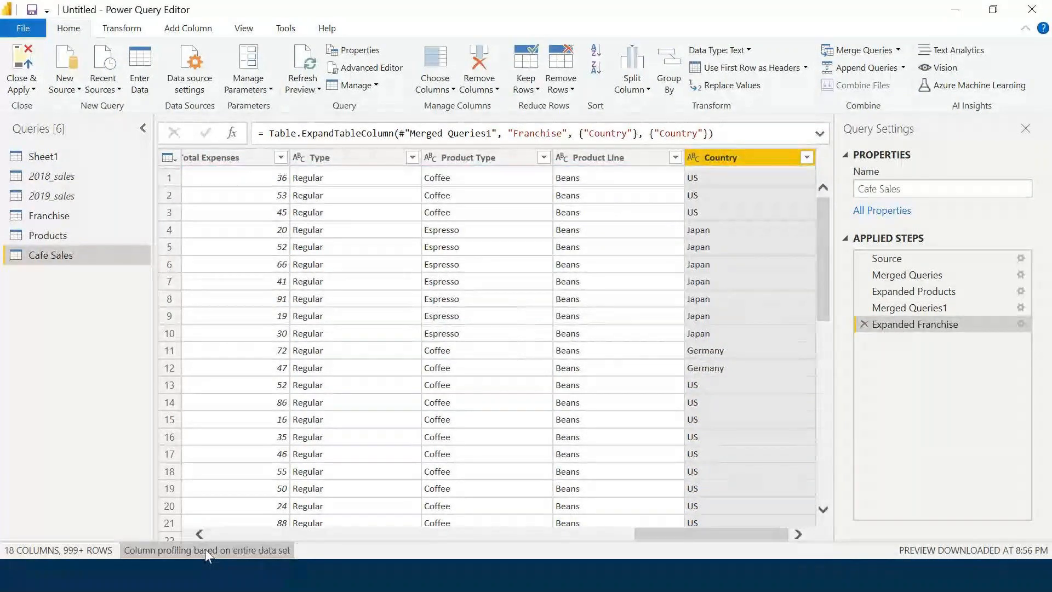
{"action": "left_click", "coordinate": [241, 29]}
{"action": "left_click", "coordinate": [209, 69]}
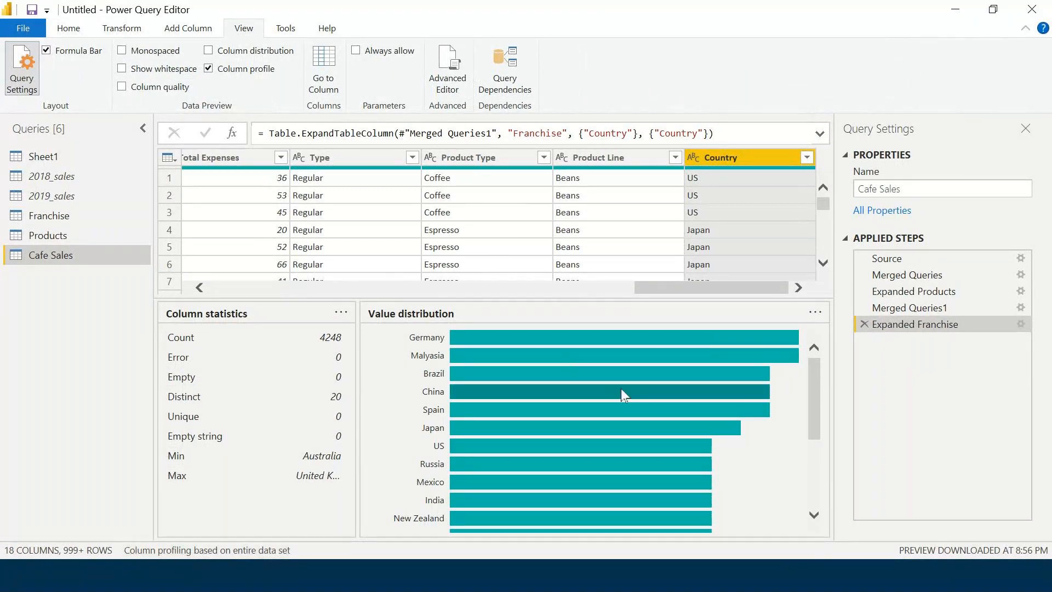
{"action": "scroll", "coordinate": [622, 394], "scroll_direction": "down", "scroll_amount": 3}
{"action": "scroll", "coordinate": [622, 393], "scroll_direction": "up", "scroll_amount": 3}
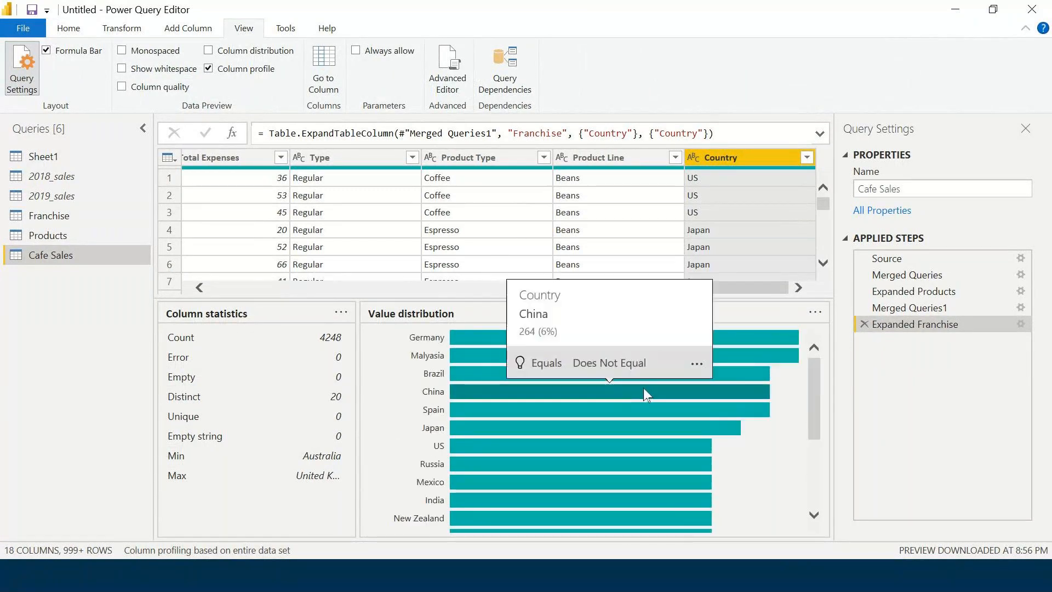
{"action": "left_click", "coordinate": [209, 69]}
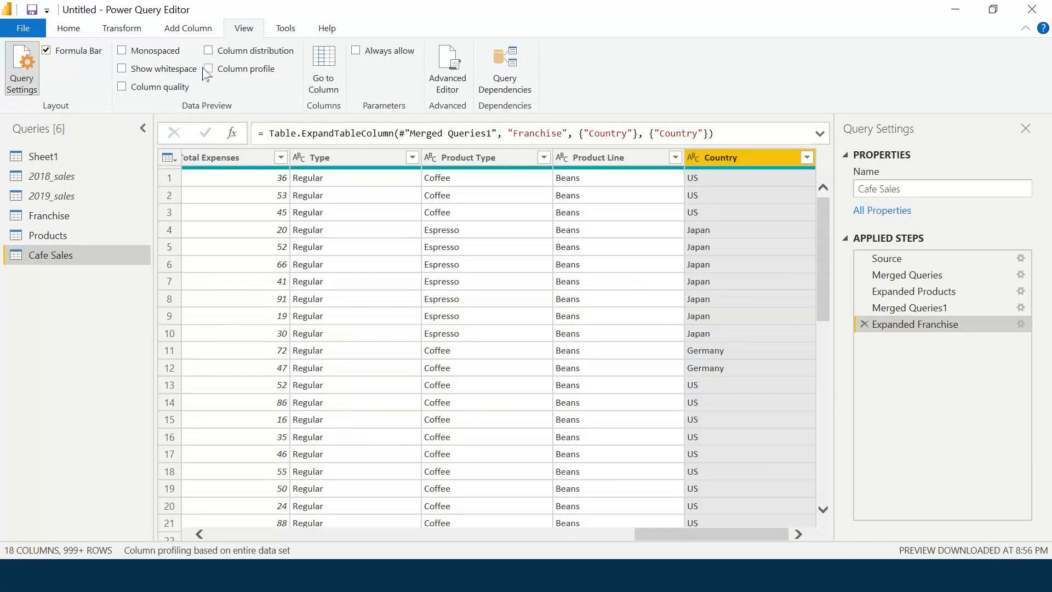
{"action": "left_click", "coordinate": [68, 28]}
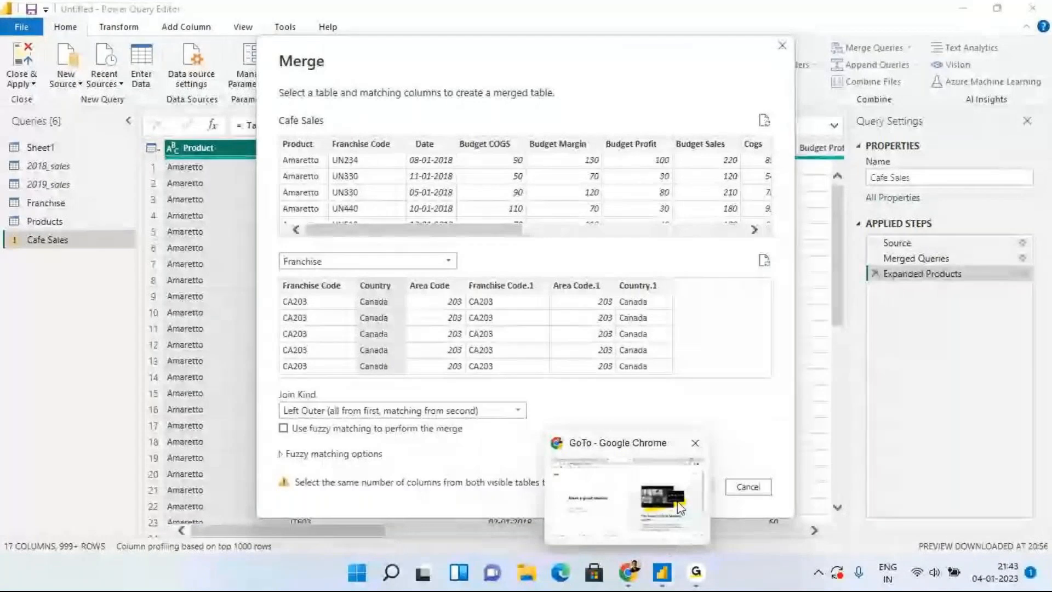
Switch over to the browser window while the Franchise merge dialog is open.
{"action": "left_click", "coordinate": [682, 540]}
Return to Power Query Editor, scroll the Cafe Sales preview, and cancel the Franchise merge.
{"action": "mouse_move", "coordinate": [662, 572]}
{"action": "left_click", "coordinate": [727, 524]}
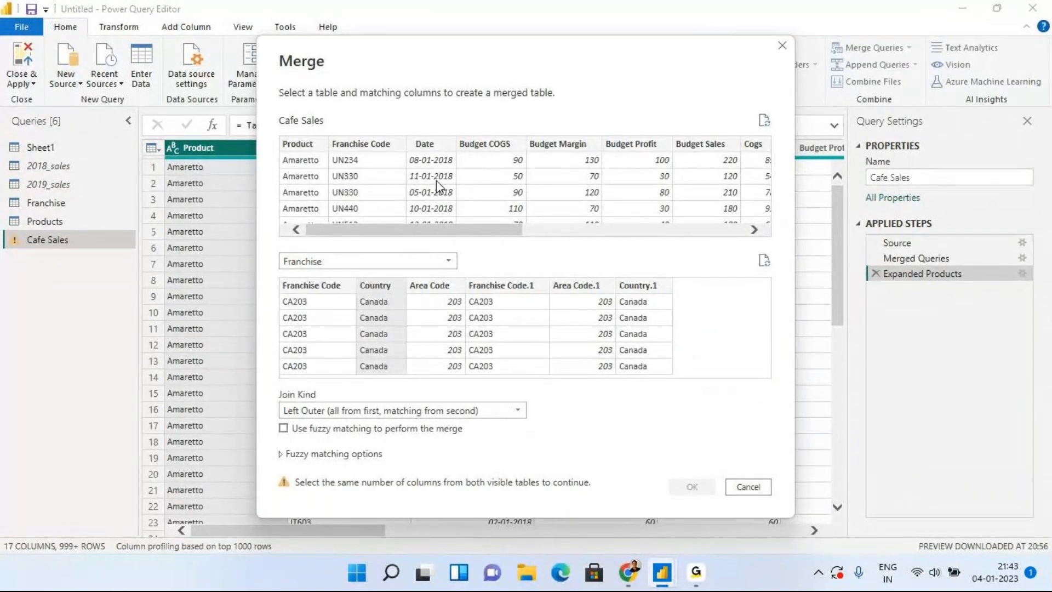
{"action": "left_click_drag", "start_coordinate": [437, 229], "coordinate": [164, 212]}
{"action": "left_click", "coordinate": [759, 487]}
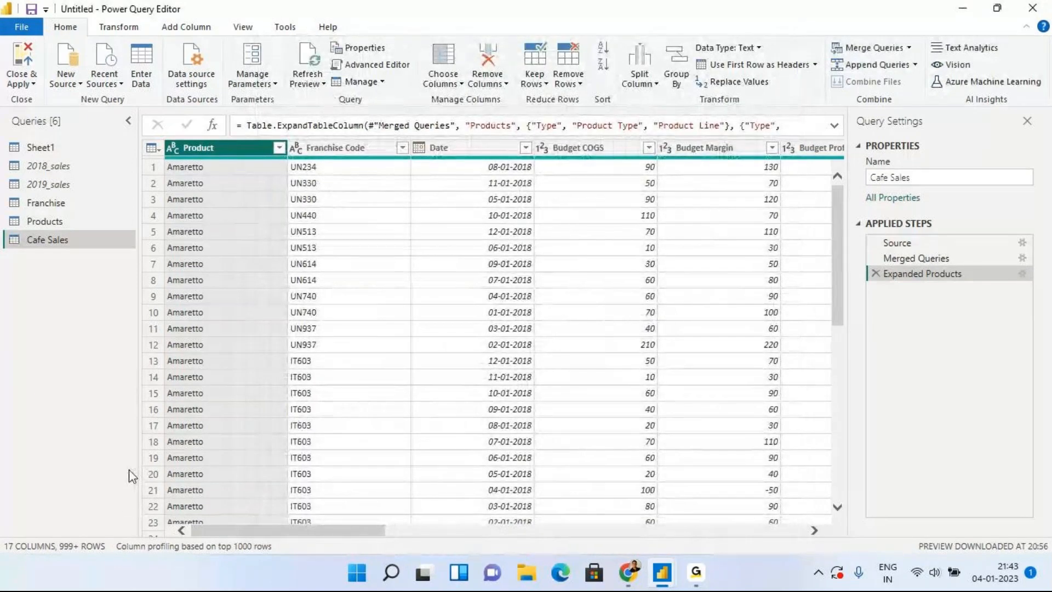
Delete Franchise's four merge and expand steps back to Changed Type, then reselect Cafe Sales.
{"action": "left_click", "coordinate": [70, 202]}
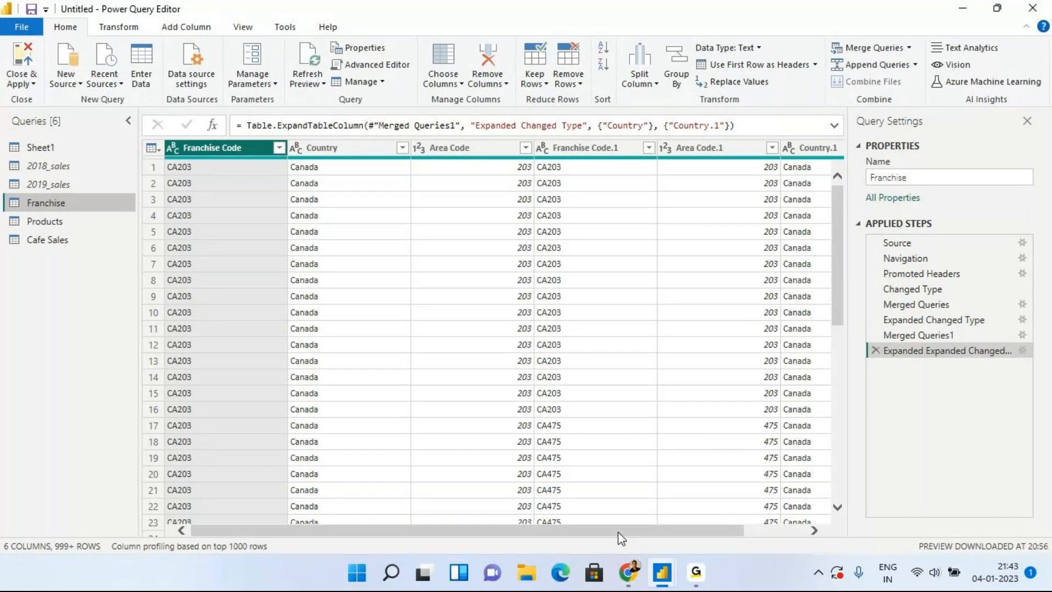
{"action": "left_click_drag", "start_coordinate": [618, 532], "coordinate": [825, 533]}
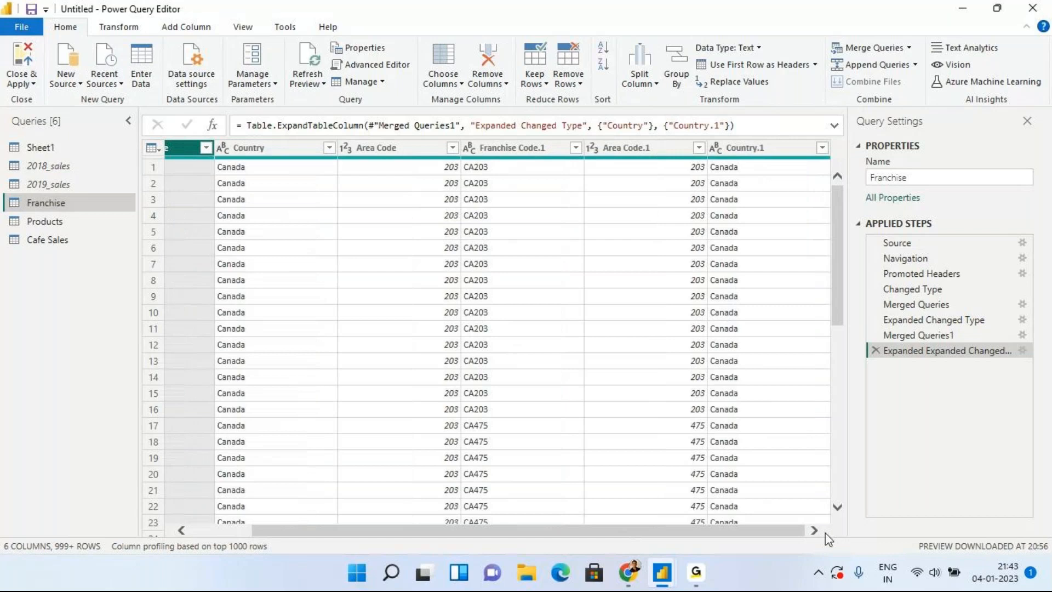
{"action": "left_click", "coordinate": [877, 351]}
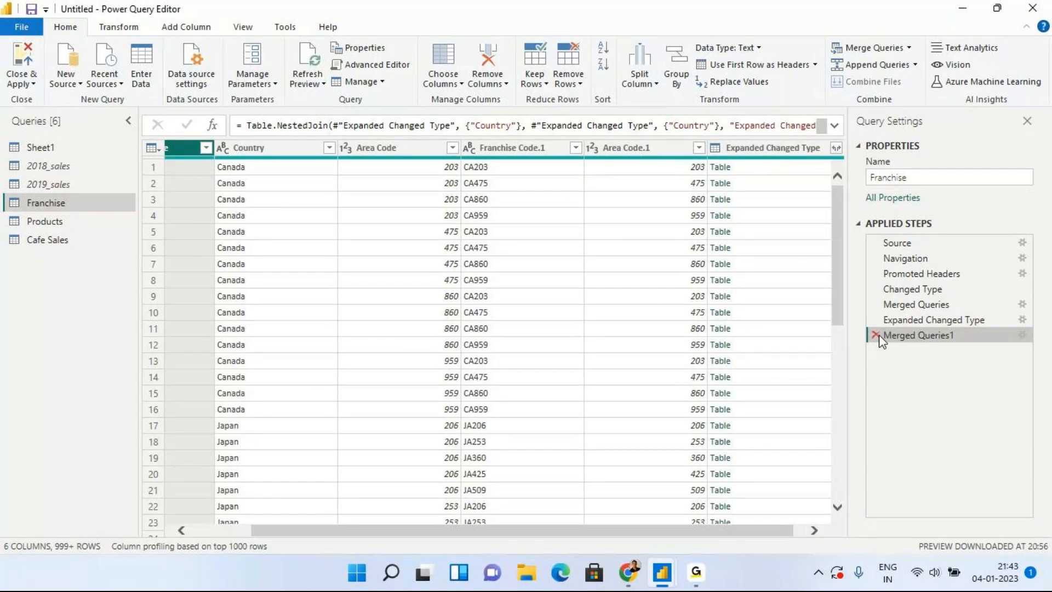
{"action": "left_click", "coordinate": [877, 335]}
{"action": "left_click", "coordinate": [876, 320]}
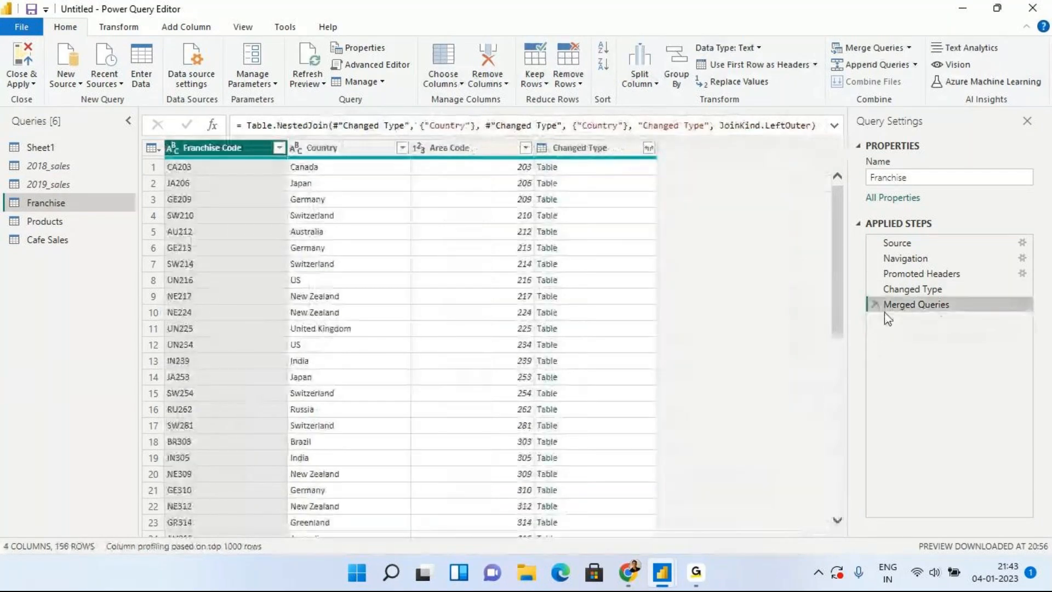
{"action": "left_click", "coordinate": [876, 305]}
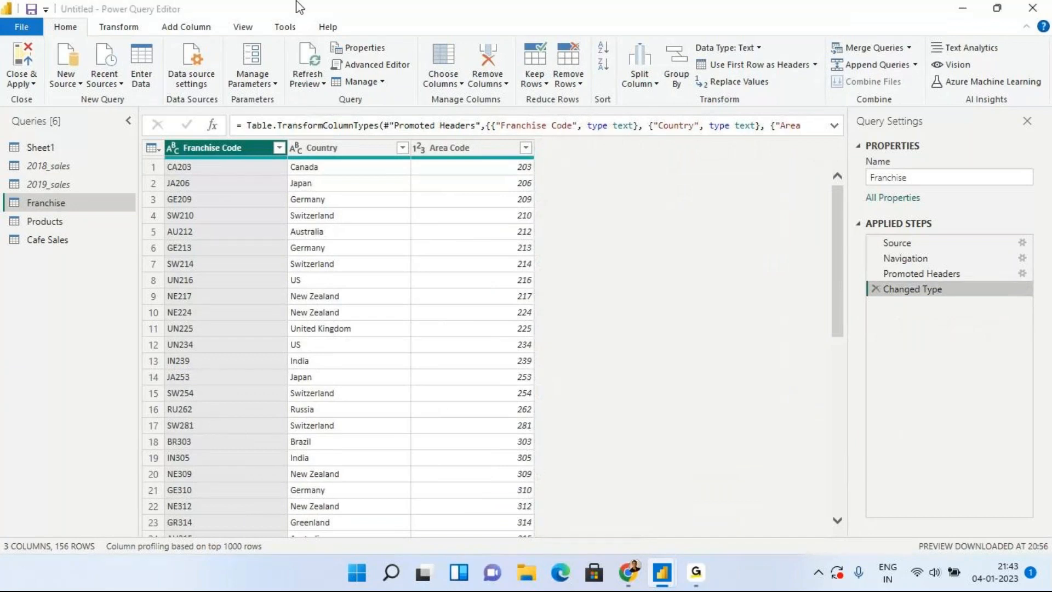
{"action": "left_click", "coordinate": [34, 237]}
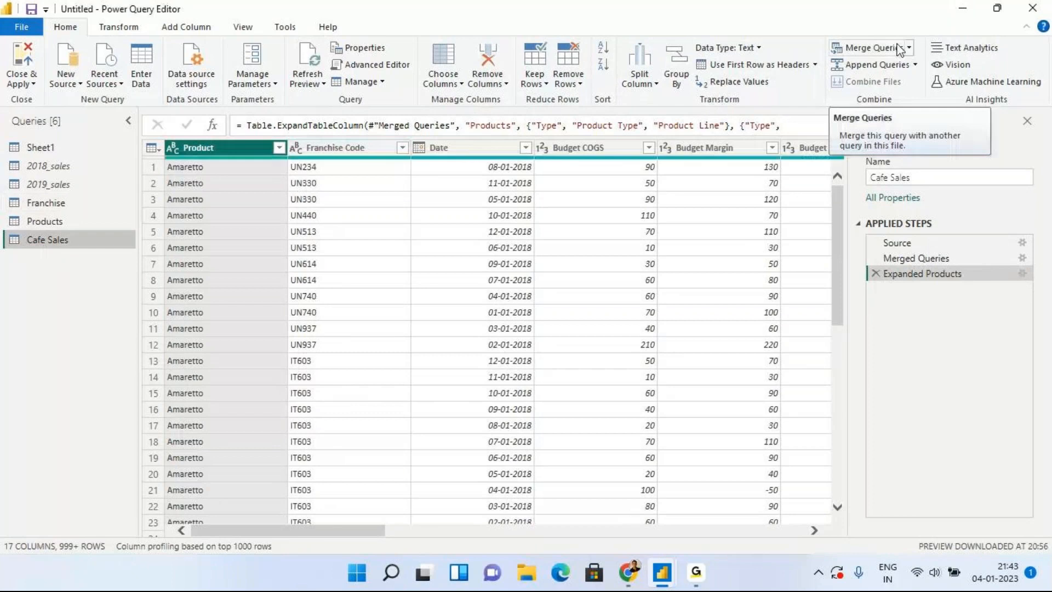
Start merging Cafe Sales with Franchise, first selecting Country as the Franchise key.
{"action": "left_click", "coordinate": [871, 49]}
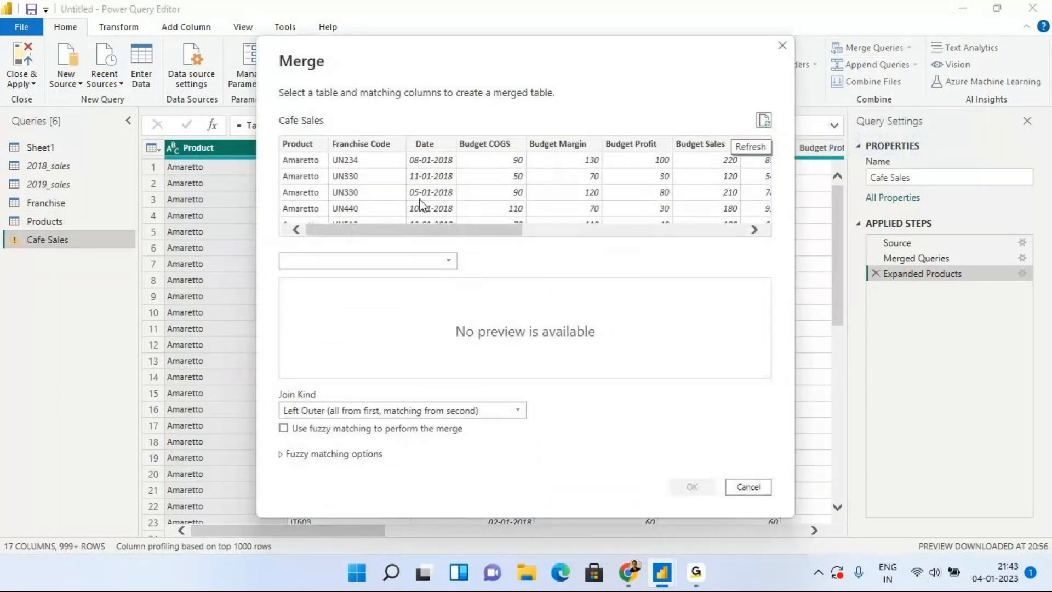
{"action": "left_click", "coordinate": [449, 262]}
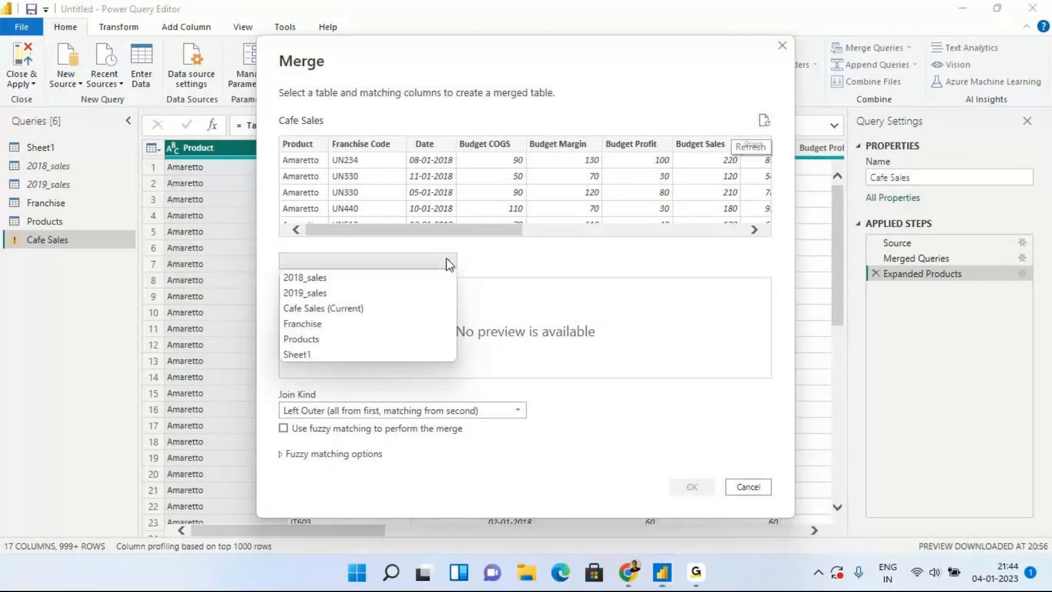
{"action": "left_click", "coordinate": [398, 327]}
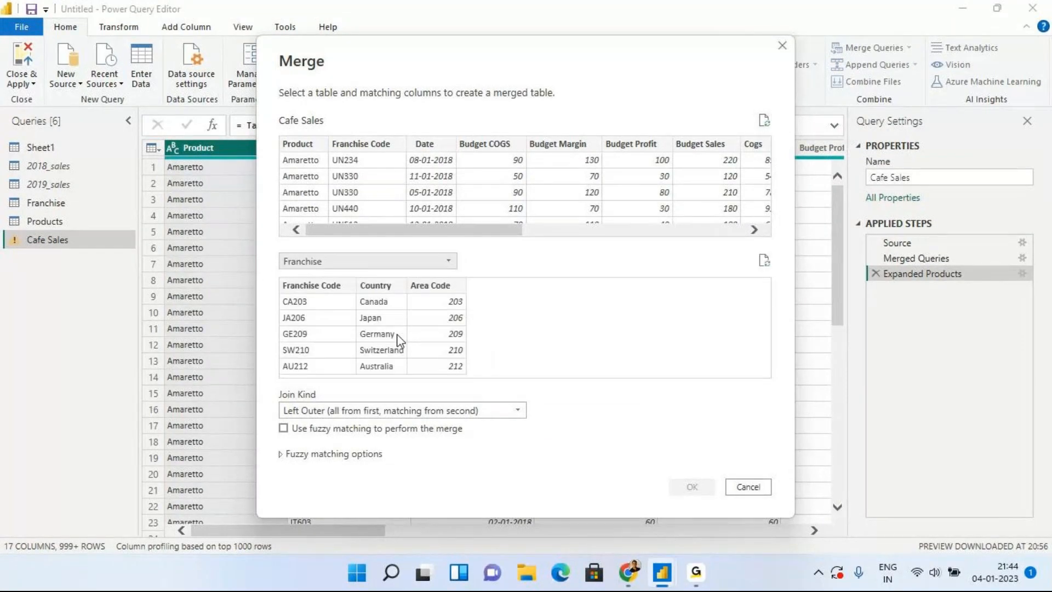
{"action": "left_click", "coordinate": [383, 285]}
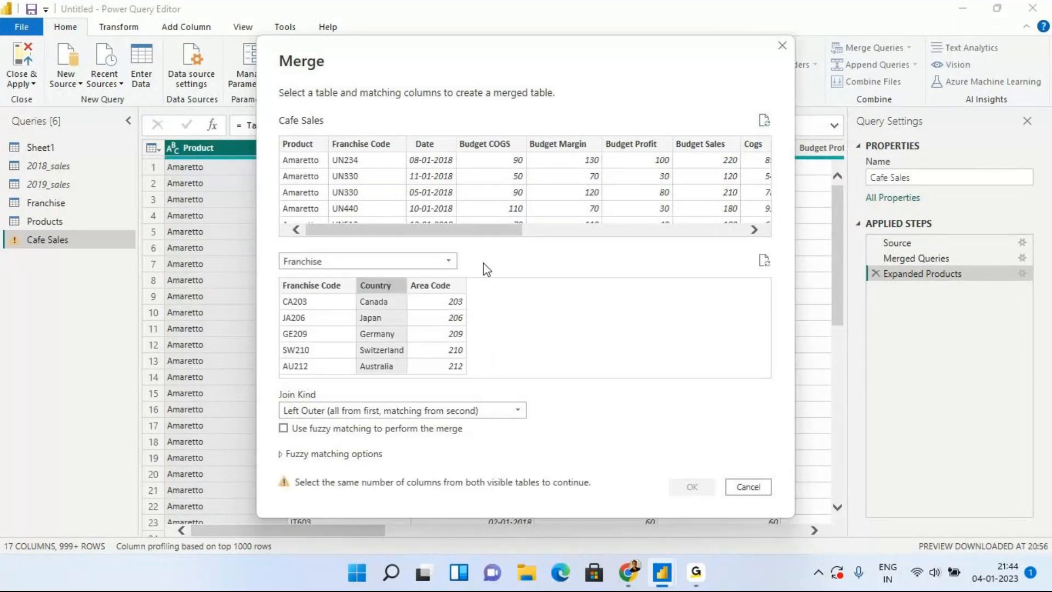
Scroll the Cafe Sales preview sideways to locate its Franchise Code column.
{"action": "left_click", "coordinate": [754, 230]}
{"action": "left_click", "coordinate": [754, 230]}
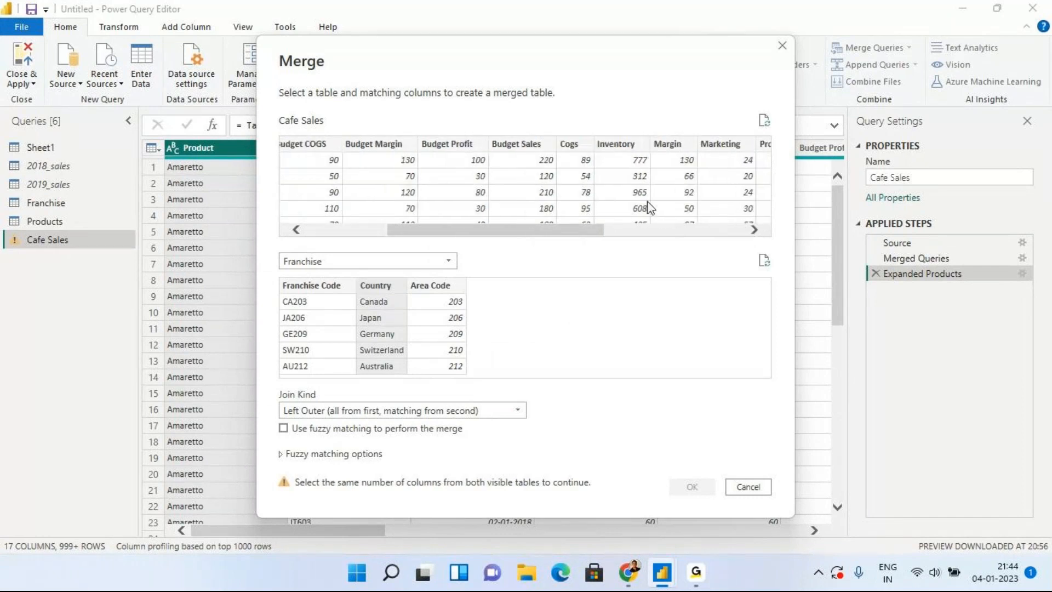
{"action": "left_click", "coordinate": [759, 230]}
{"action": "left_click", "coordinate": [760, 230]}
{"action": "left_click", "coordinate": [760, 230]}
{"action": "left_click", "coordinate": [759, 230]}
{"action": "left_click", "coordinate": [756, 230]}
{"action": "left_click_drag", "start_coordinate": [700, 235], "coordinate": [636, 253]}
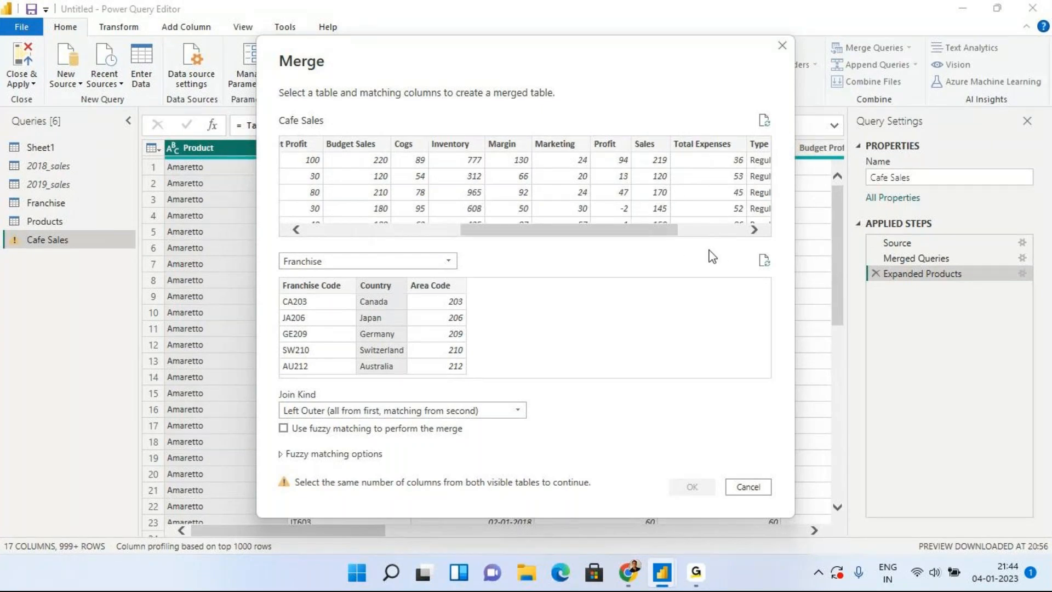
{"action": "left_click_drag", "start_coordinate": [615, 232], "coordinate": [434, 244]}
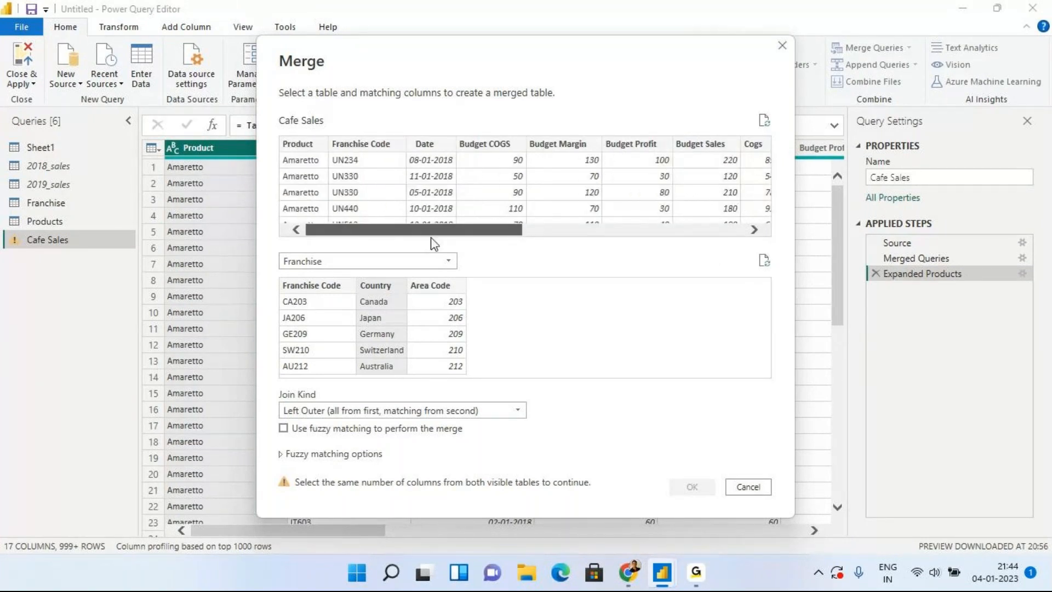
{"action": "left_click_drag", "start_coordinate": [461, 239], "coordinate": [700, 247]}
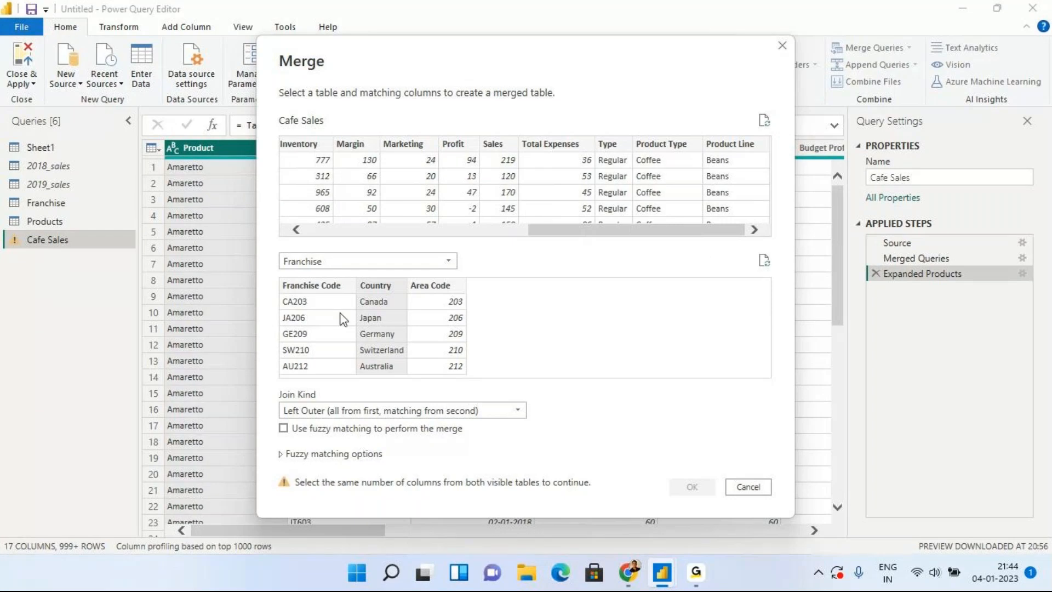
Match both tables on Franchise Code so all 4248 rows match, and confirm the merge.
{"action": "left_click", "coordinate": [316, 285]}
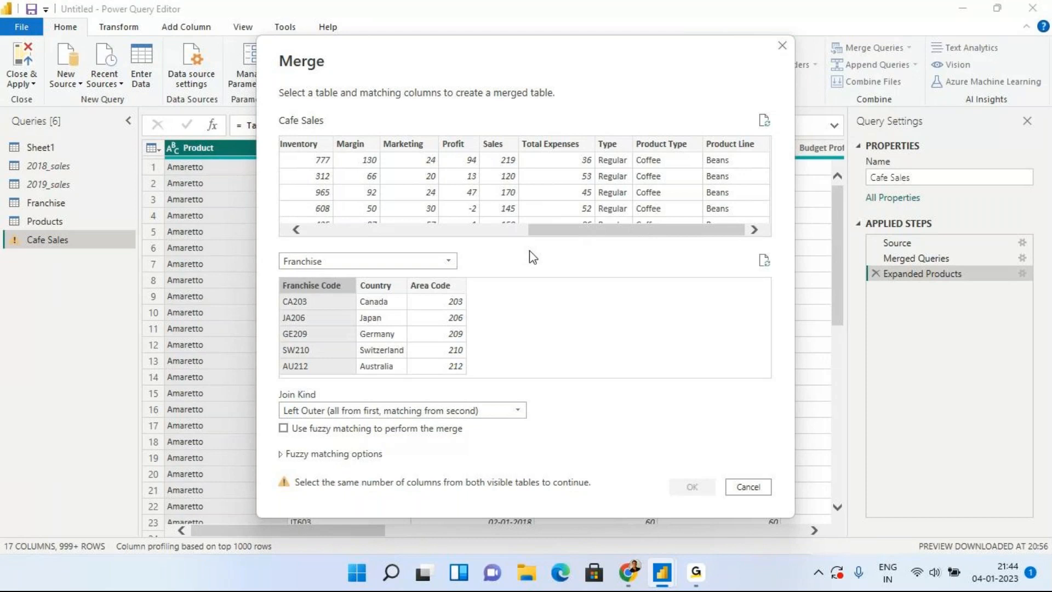
{"action": "left_click_drag", "start_coordinate": [614, 229], "coordinate": [364, 245]}
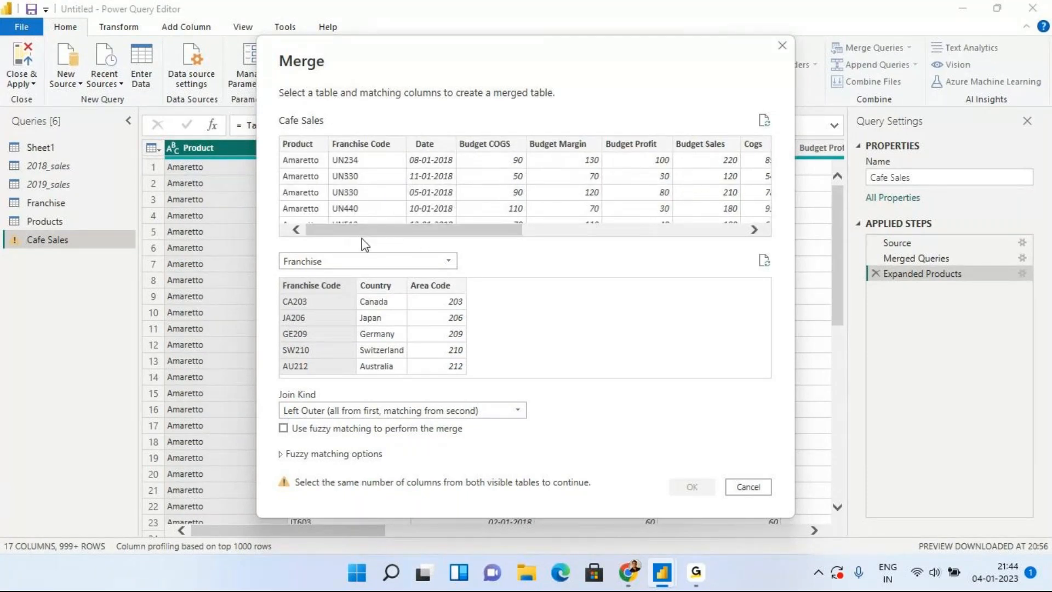
{"action": "left_click", "coordinate": [357, 141]}
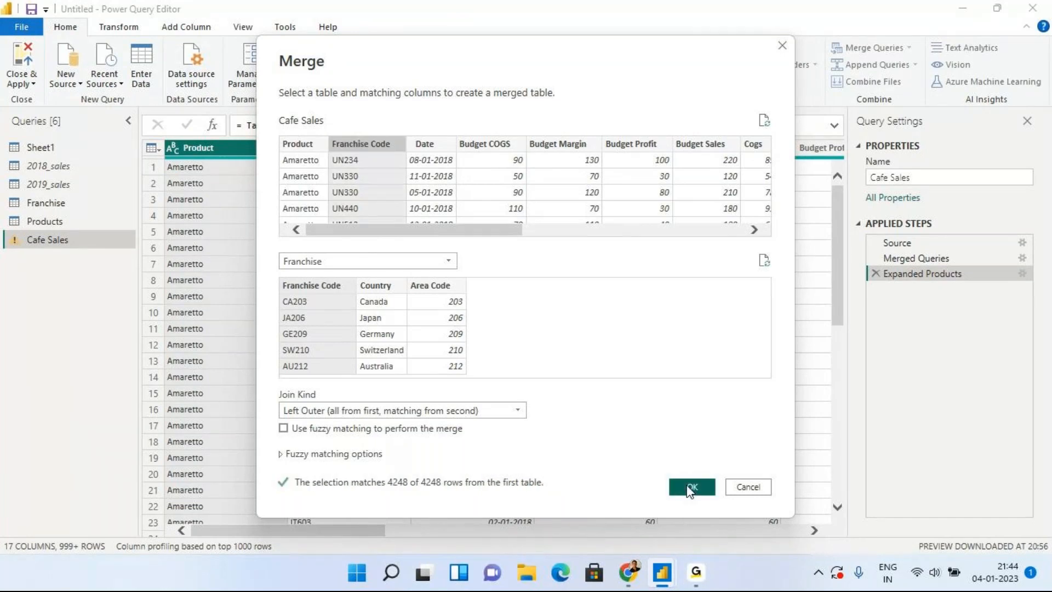
{"action": "left_click", "coordinate": [691, 487]}
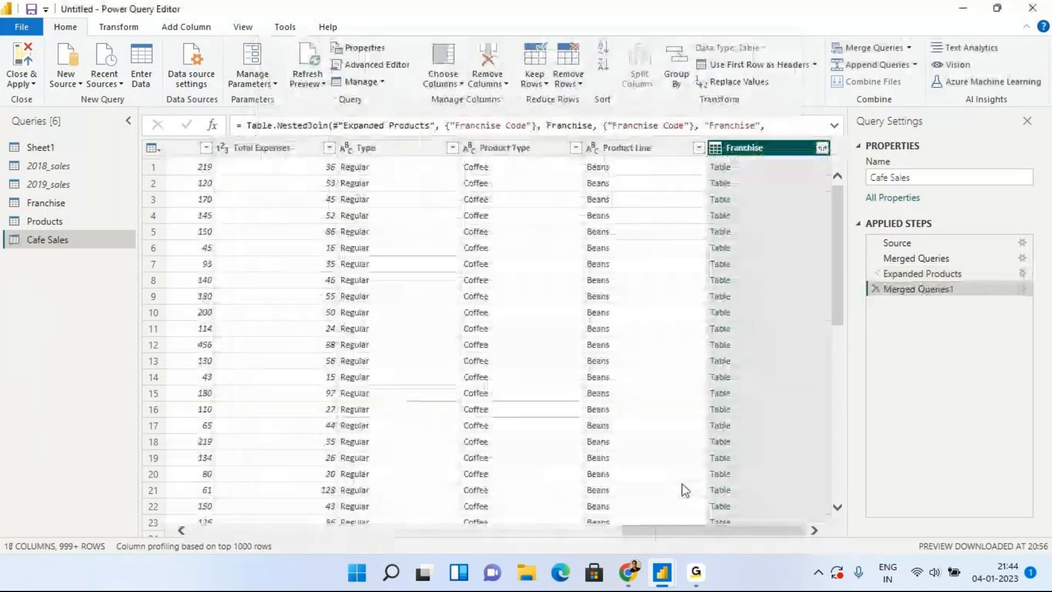
Expand the merged Franchise column to bring in only Country.
{"action": "left_click", "coordinate": [822, 148]}
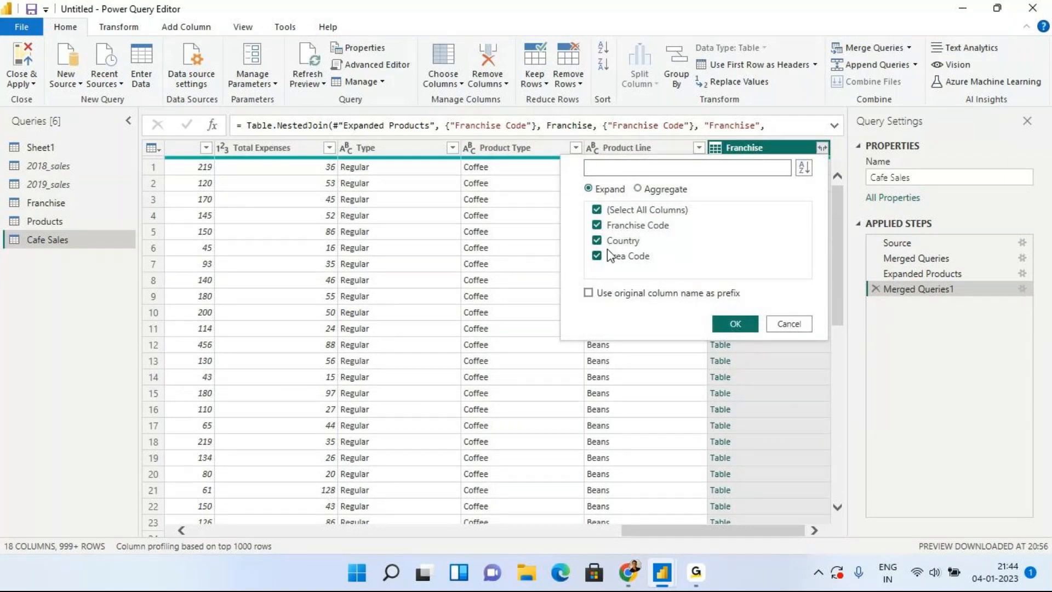
{"action": "left_click", "coordinate": [645, 213]}
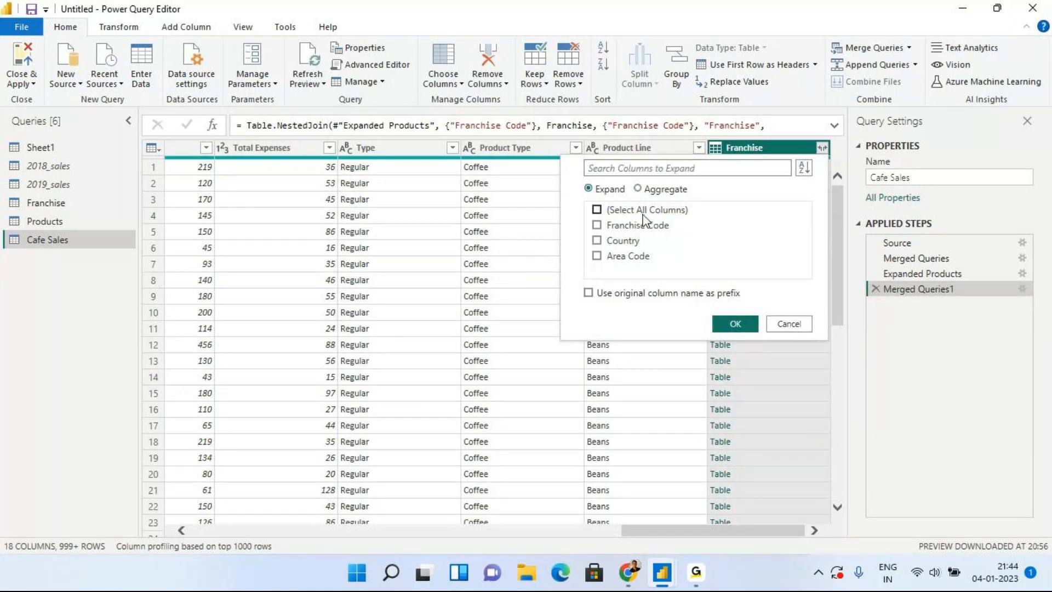
{"action": "left_click", "coordinate": [729, 325]}
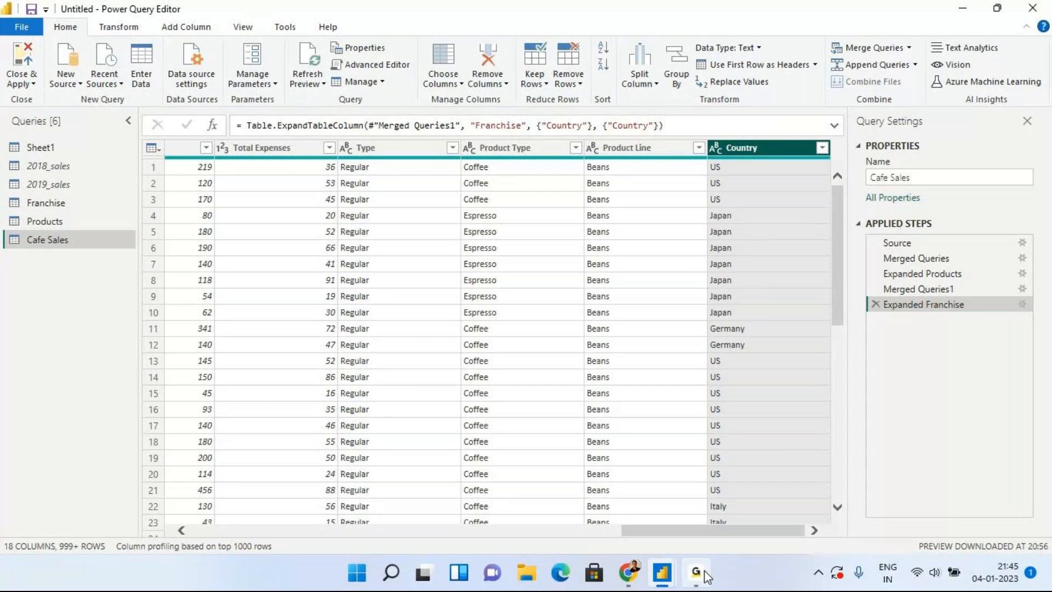
{"action": "left_click", "coordinate": [697, 572]}
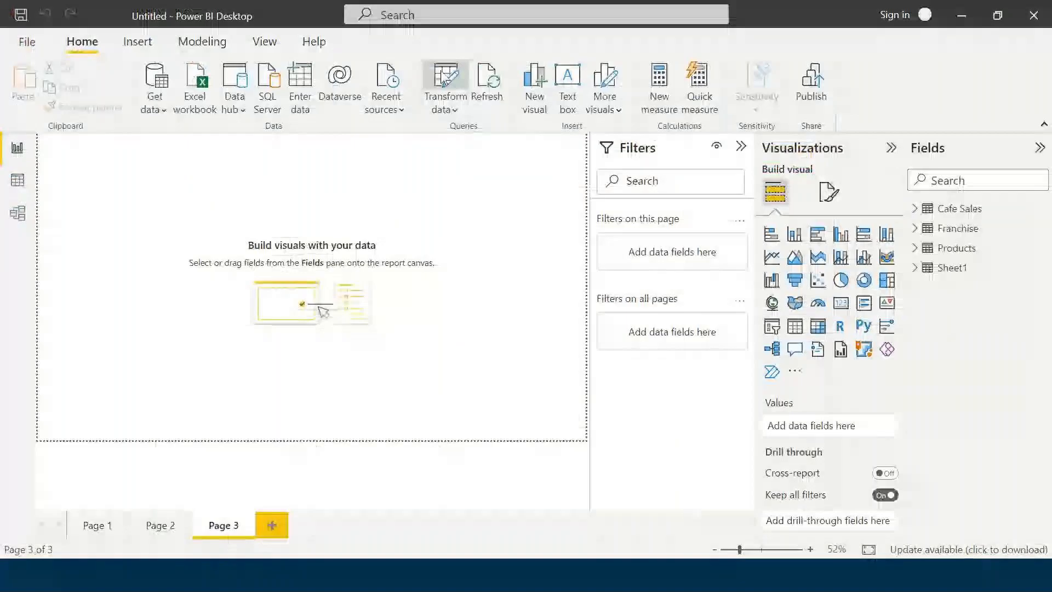
Reopen Power Query Editor with Transform data on the Home ribbon.
{"action": "left_click", "coordinate": [442, 82]}
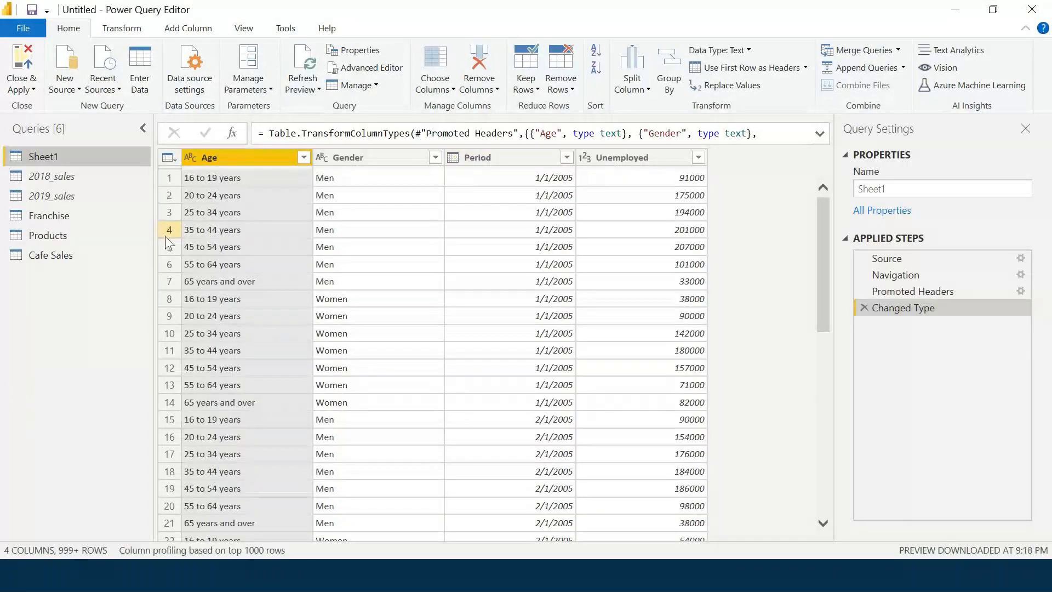
Turn off Enable load to report for the Franchise query.
{"action": "left_click", "coordinate": [70, 220]}
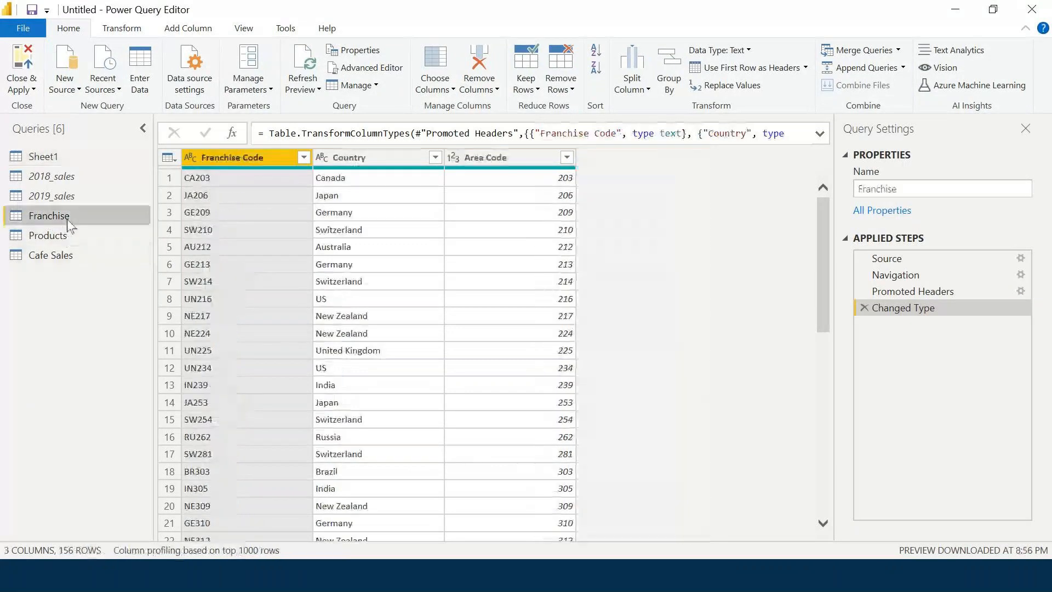
{"action": "left_click", "coordinate": [75, 237]}
{"action": "left_click", "coordinate": [76, 220]}
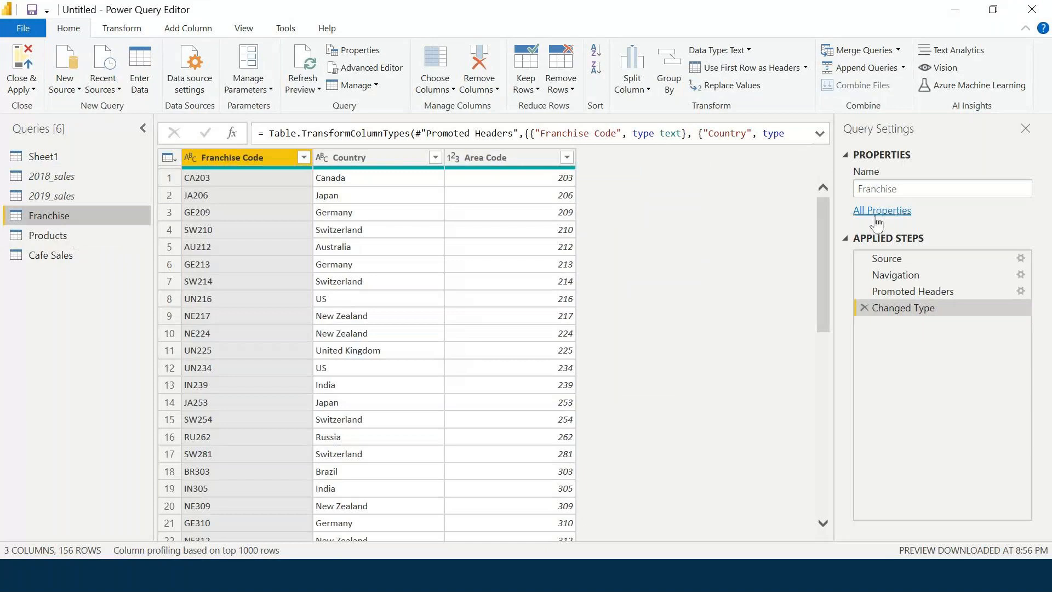
{"action": "left_click", "coordinate": [877, 219]}
{"action": "left_click", "coordinate": [532, 333]}
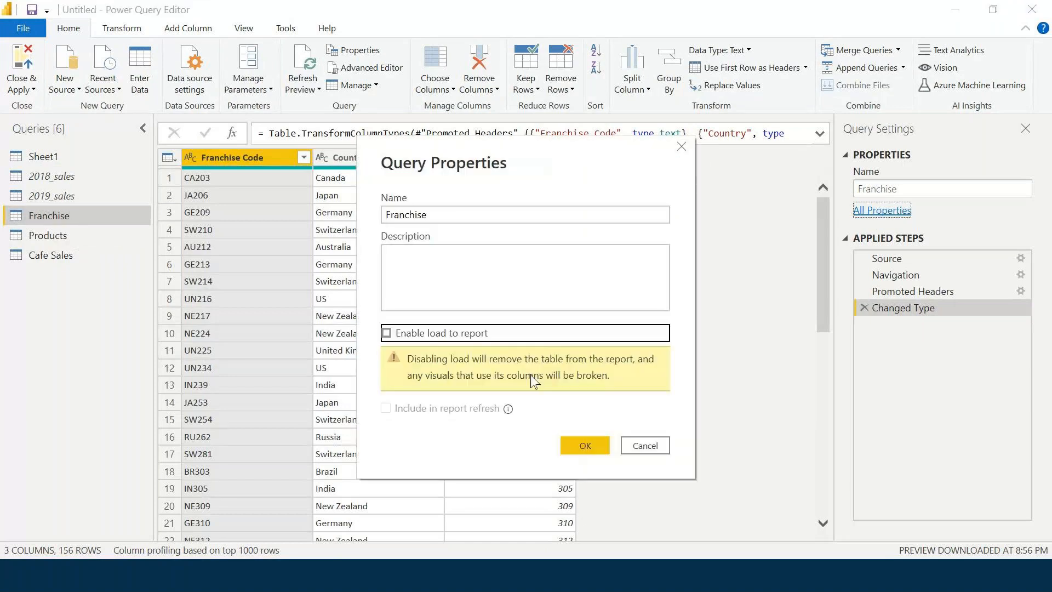
{"action": "left_click", "coordinate": [583, 445]}
Turn off Enable load to report for the Products query.
{"action": "left_click", "coordinate": [70, 254]}
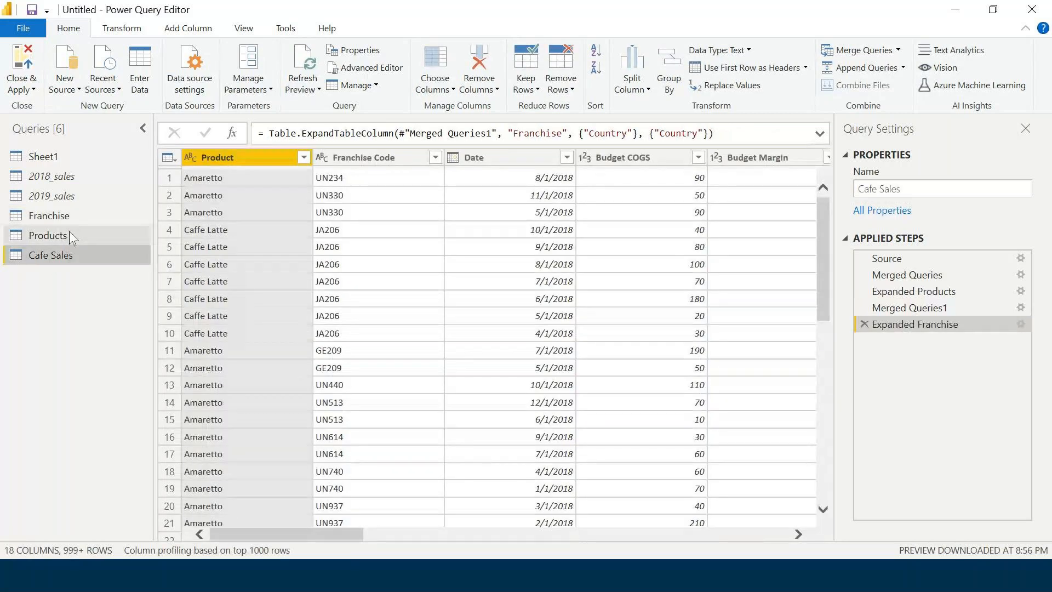
{"action": "left_click", "coordinate": [69, 233]}
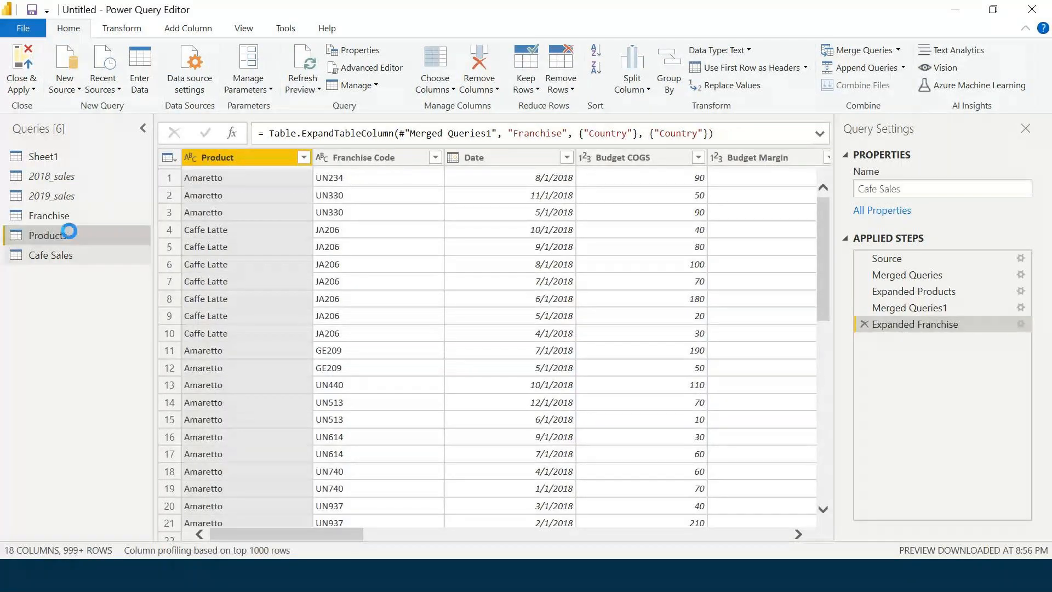
{"action": "left_click", "coordinate": [882, 210]}
{"action": "left_click", "coordinate": [386, 333]}
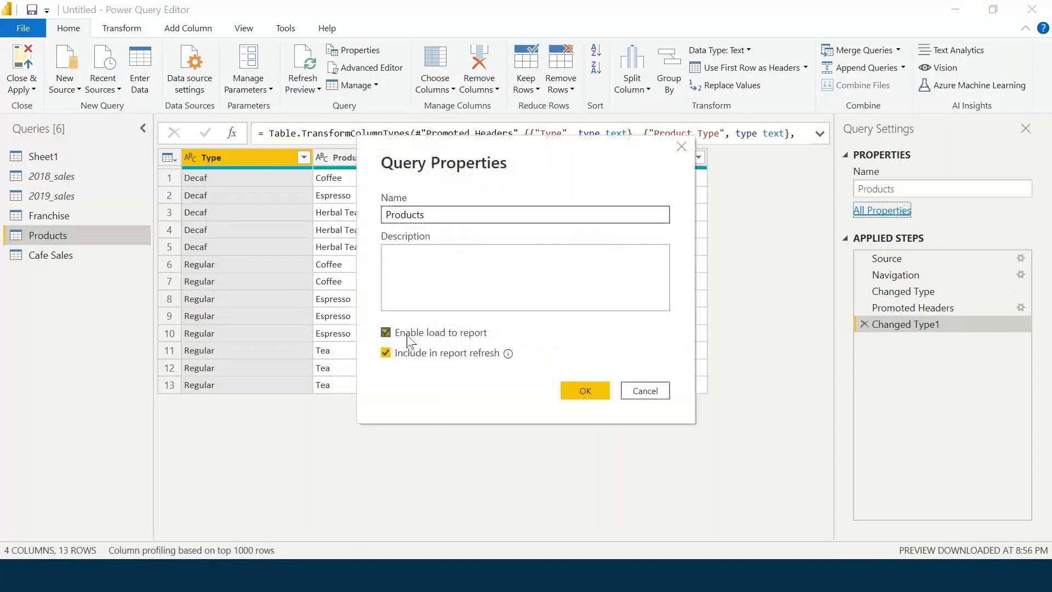
{"action": "left_click", "coordinate": [582, 445]}
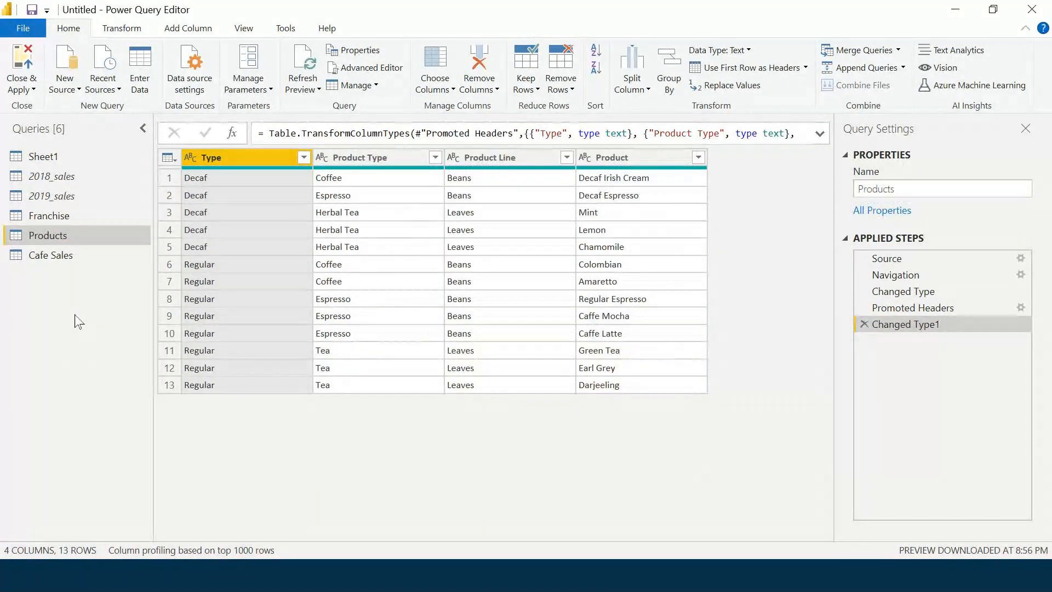
Apply the query changes without closing the editor.
{"action": "left_click", "coordinate": [26, 88]}
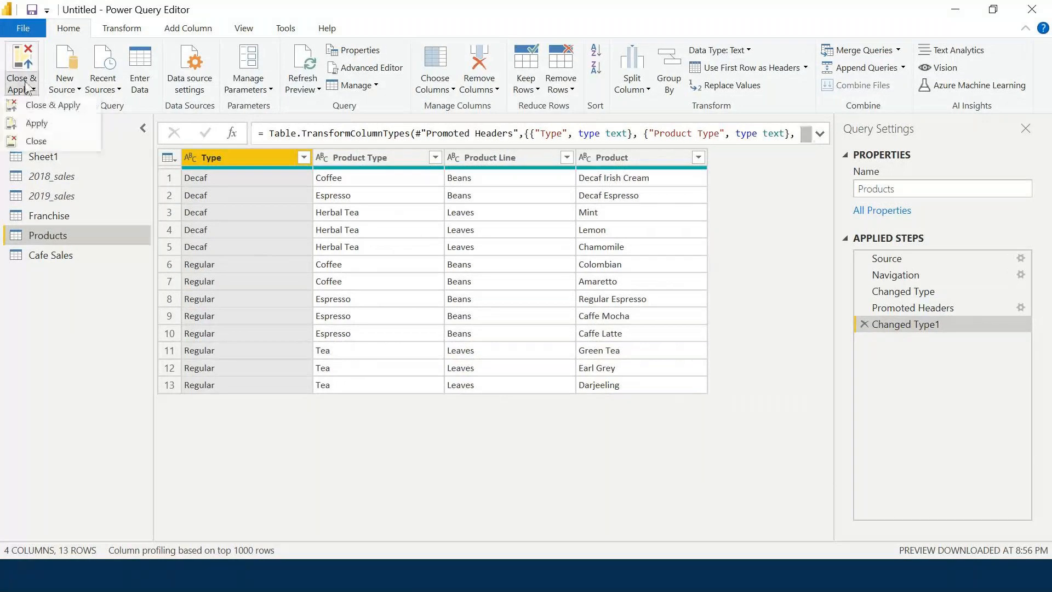
{"action": "left_click", "coordinate": [33, 105]}
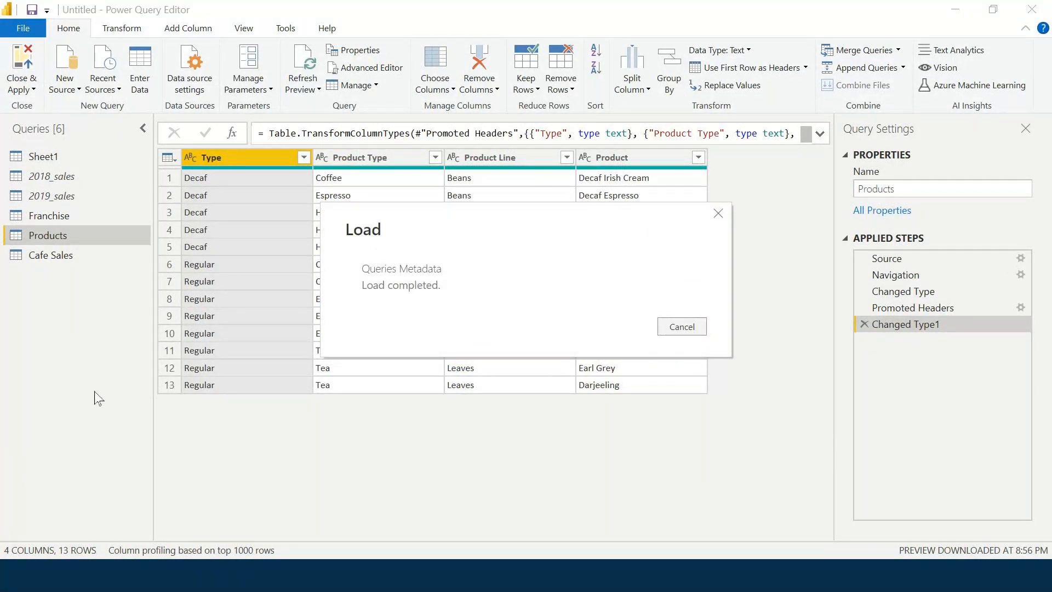
{"action": "right_click", "coordinate": [73, 222]}
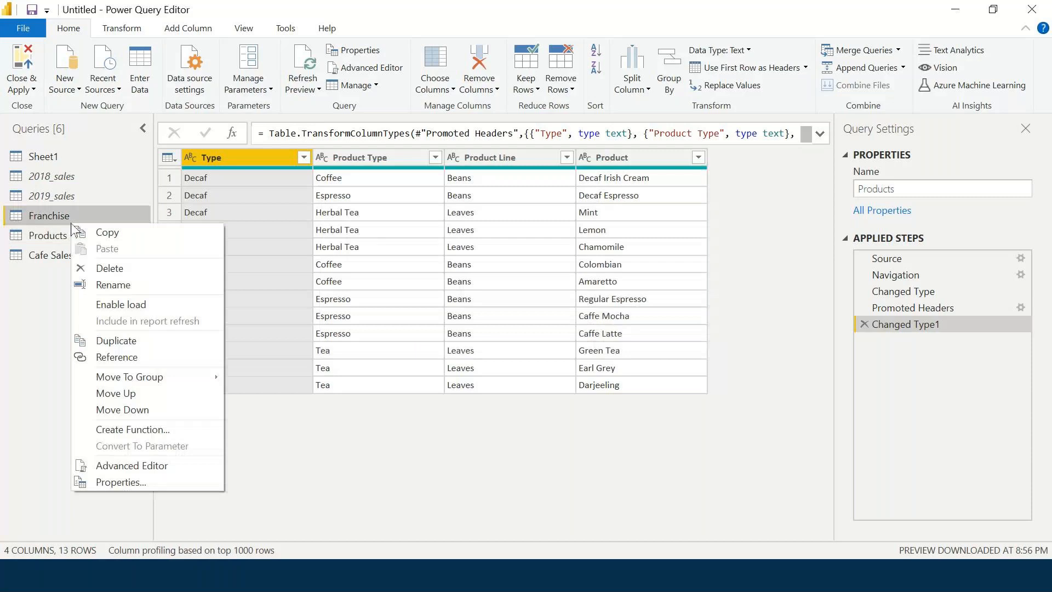
{"action": "left_click", "coordinate": [26, 301]}
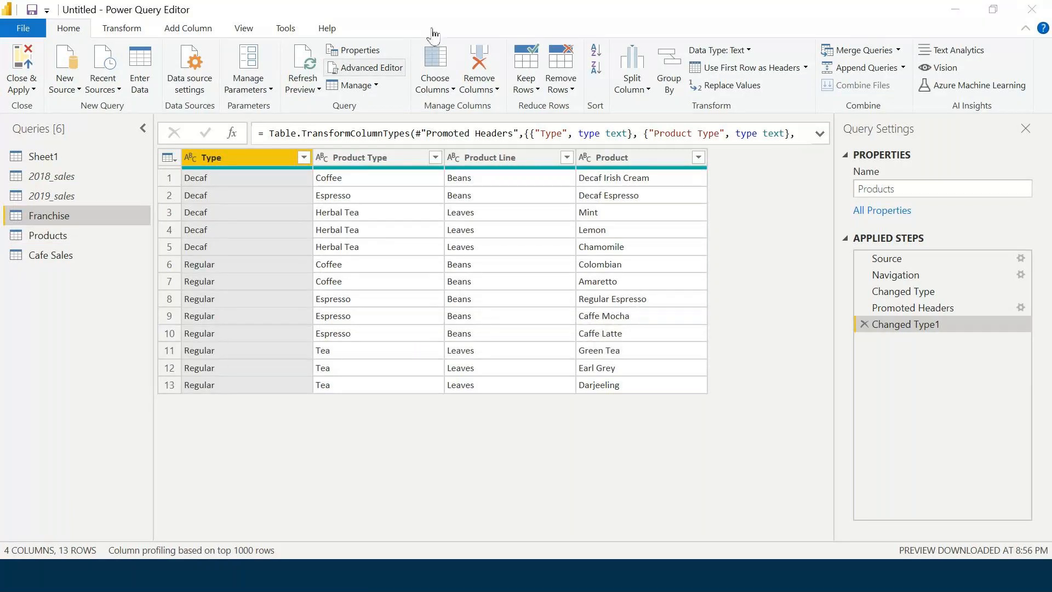
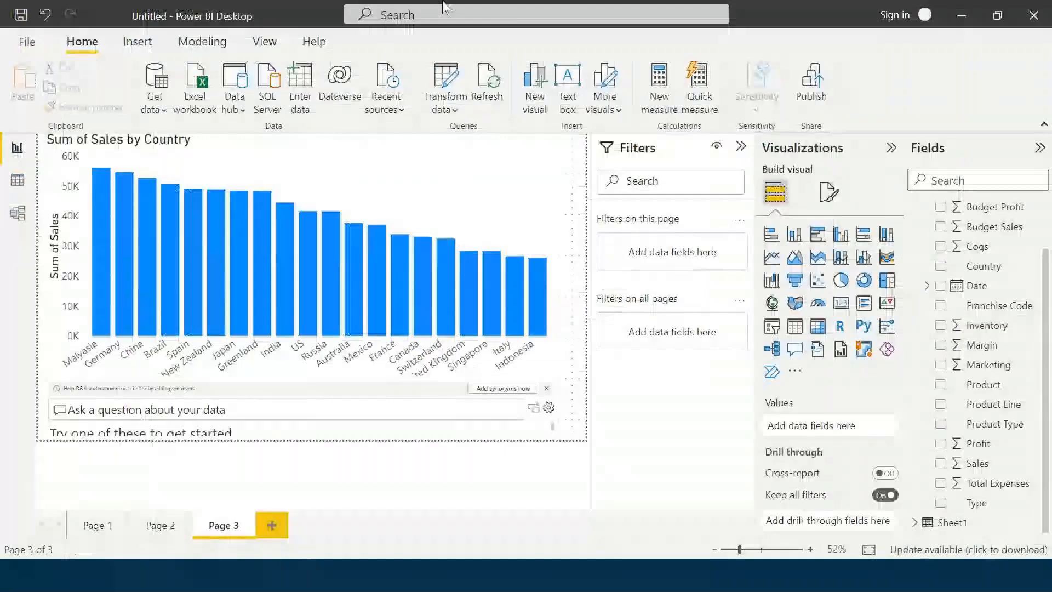
Delete the Q&A visual under the Sum of Sales by Country chart, then select the chart.
{"action": "left_click", "coordinate": [532, 437]}
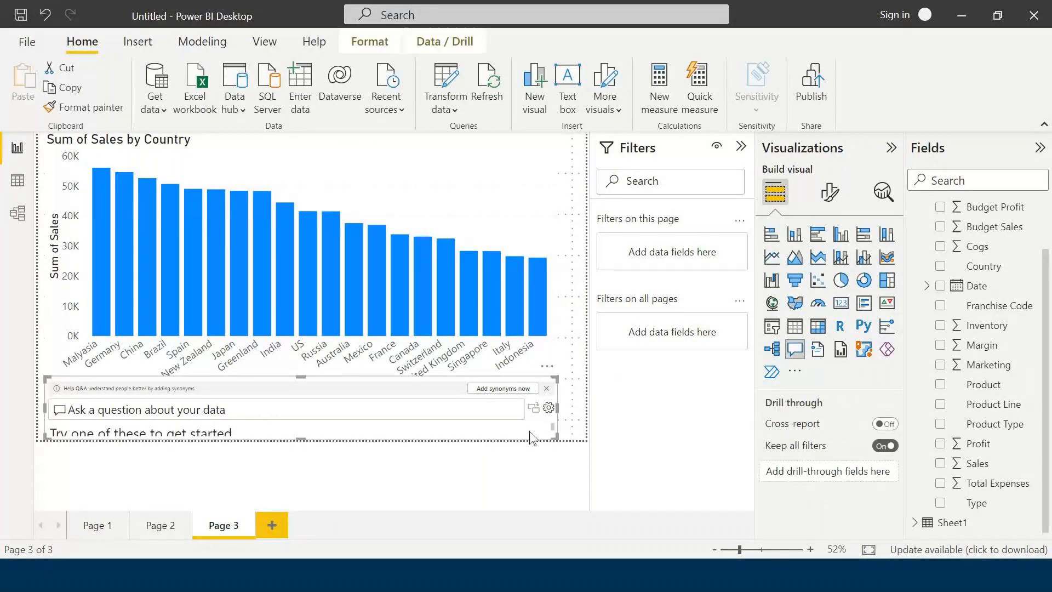
{"action": "key", "text": "Delete"}
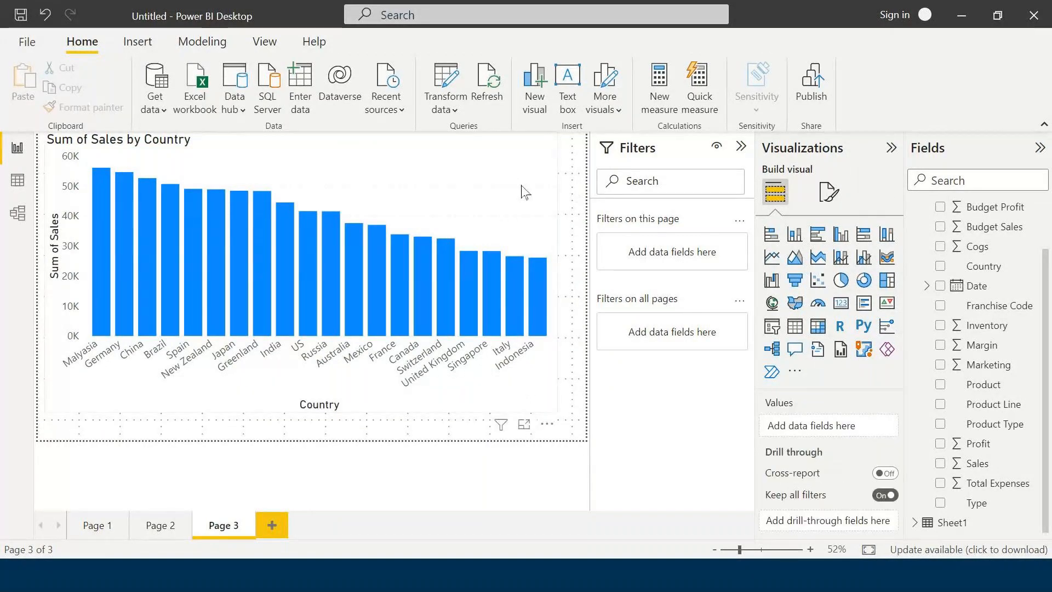
{"action": "left_click", "coordinate": [529, 196]}
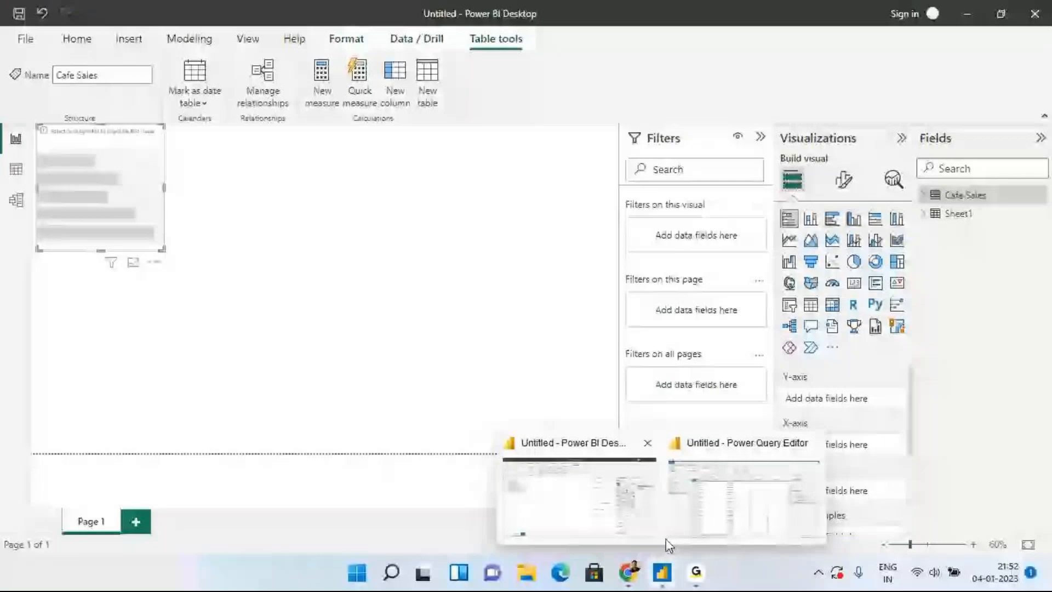
Expand Cafe Sales in the Fields pane to list Budget COGS, Country, Sales and its other fields.
{"action": "left_click", "coordinate": [638, 505]}
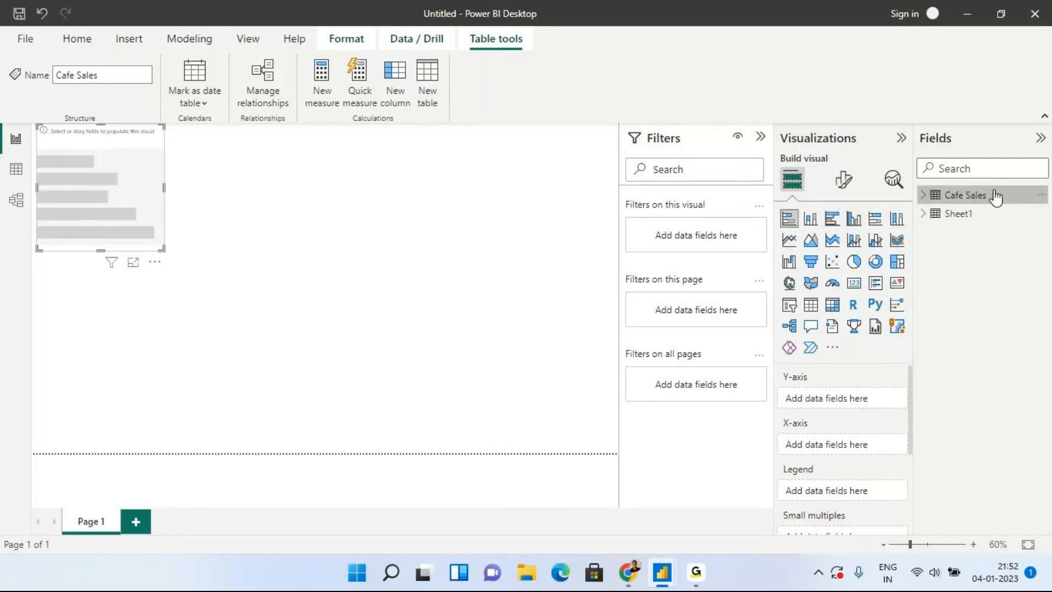
{"action": "left_click", "coordinate": [1043, 196]}
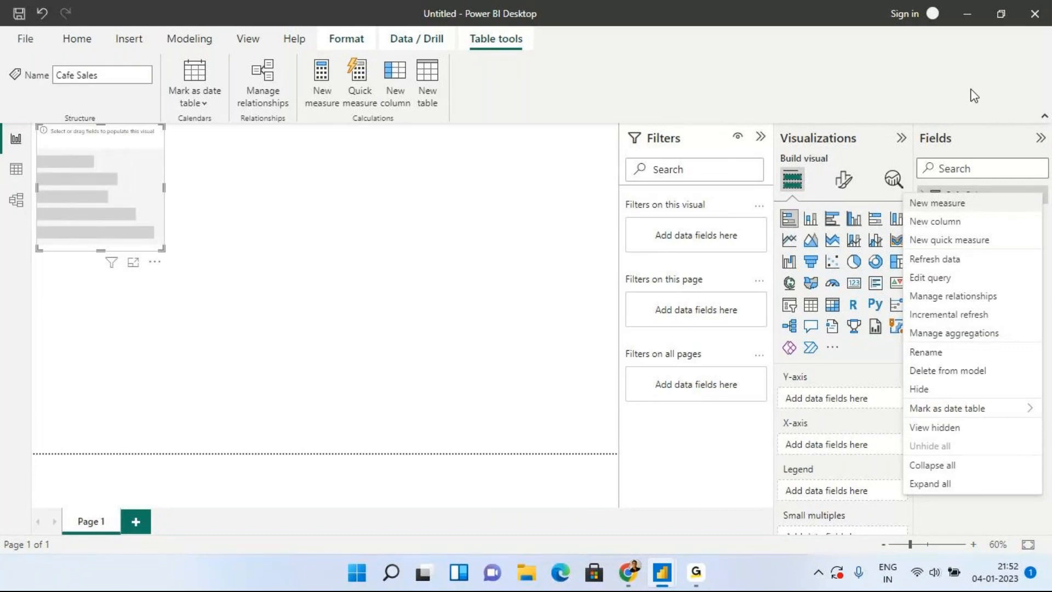
{"action": "left_click", "coordinate": [992, 143]}
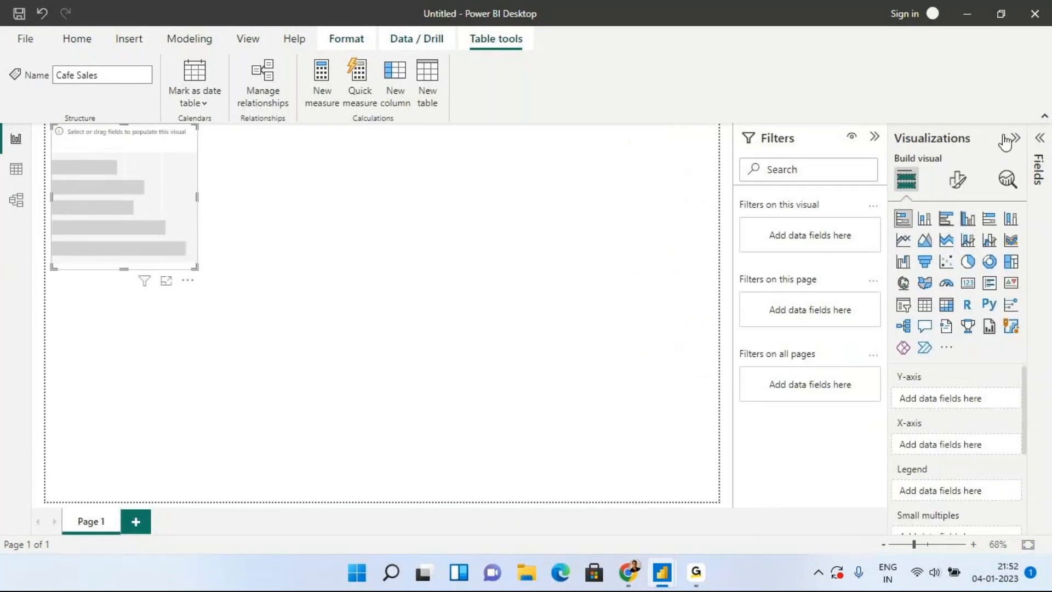
{"action": "left_click", "coordinate": [1013, 139]}
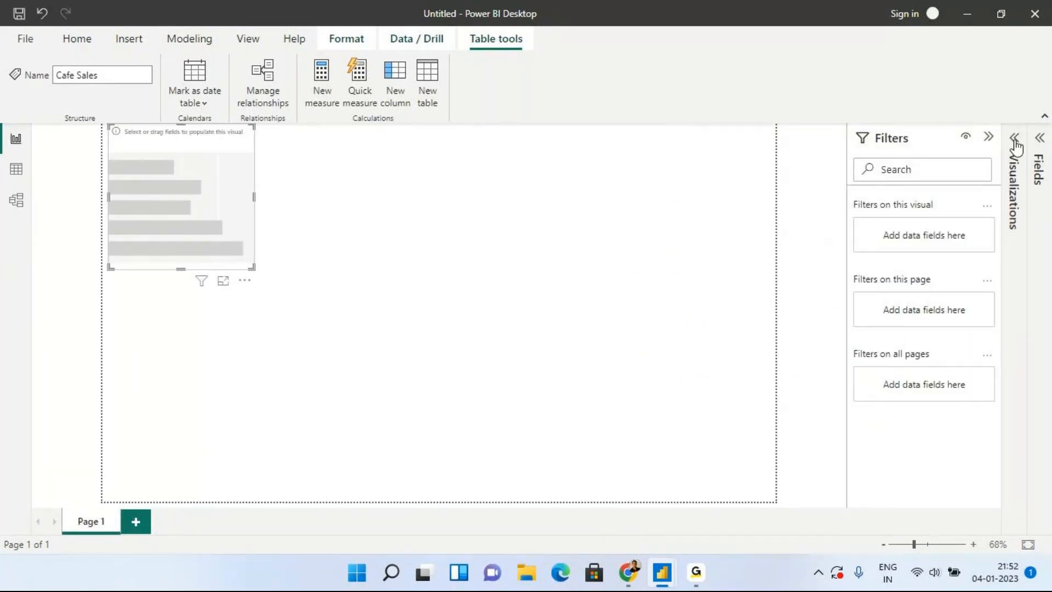
{"action": "left_click", "coordinate": [1014, 140]}
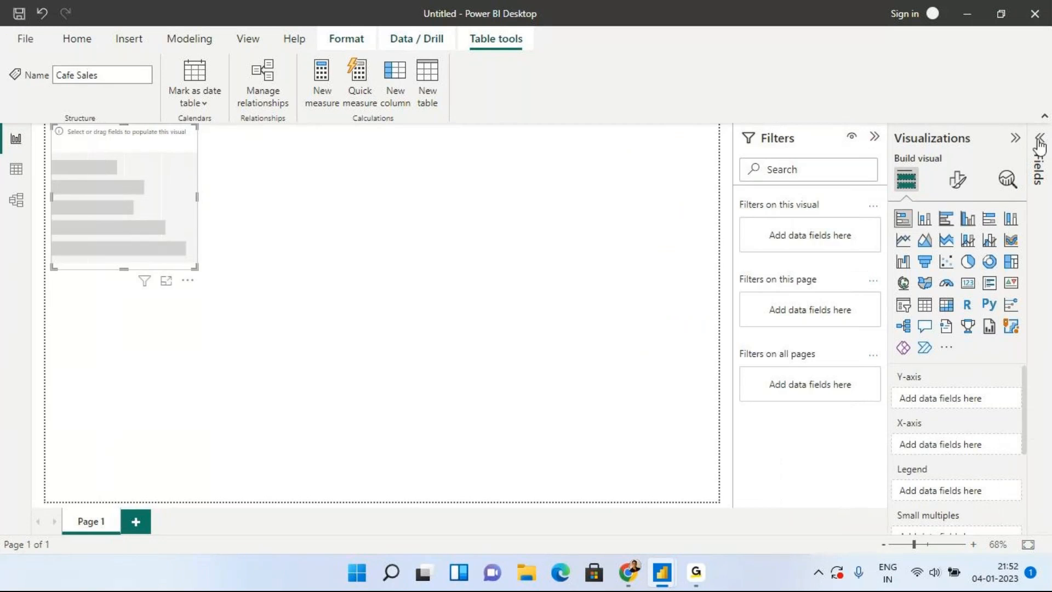
{"action": "left_click", "coordinate": [1041, 143]}
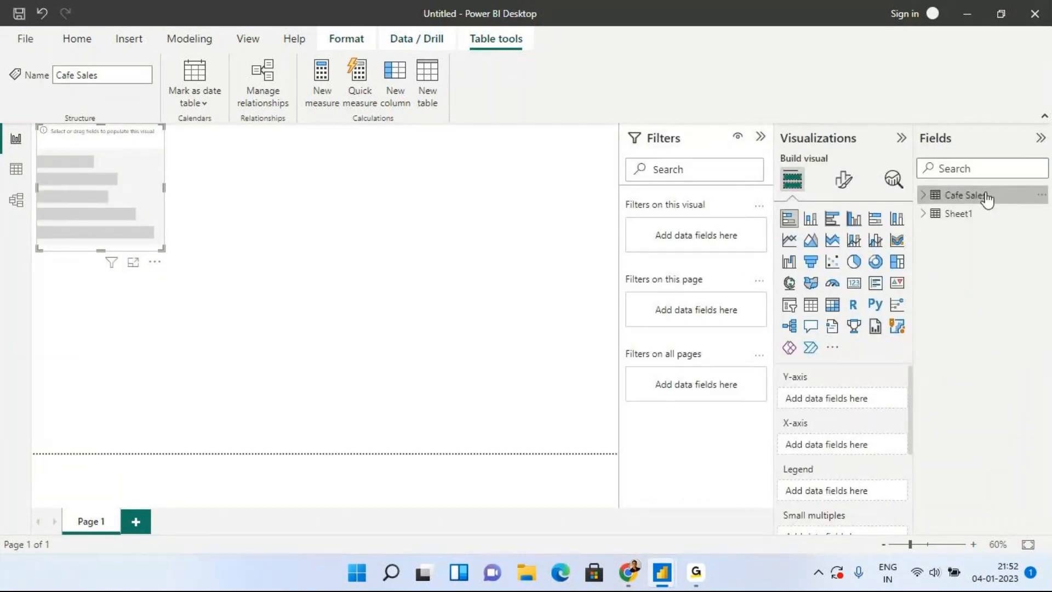
{"action": "left_click", "coordinate": [922, 198]}
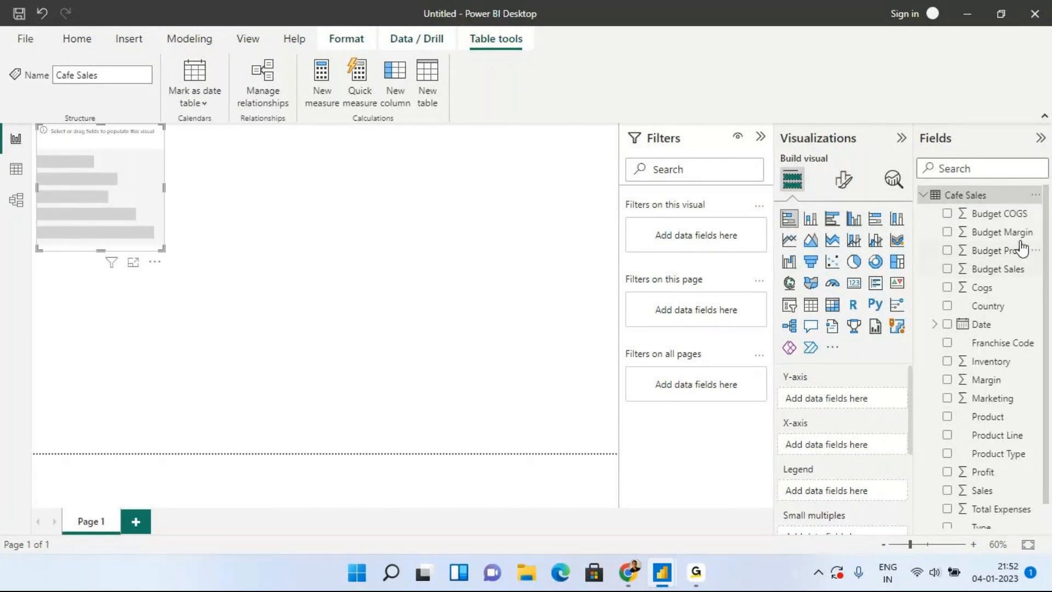
{"action": "scroll", "coordinate": [1026, 398], "scroll_direction": "down", "scroll_amount": 1}
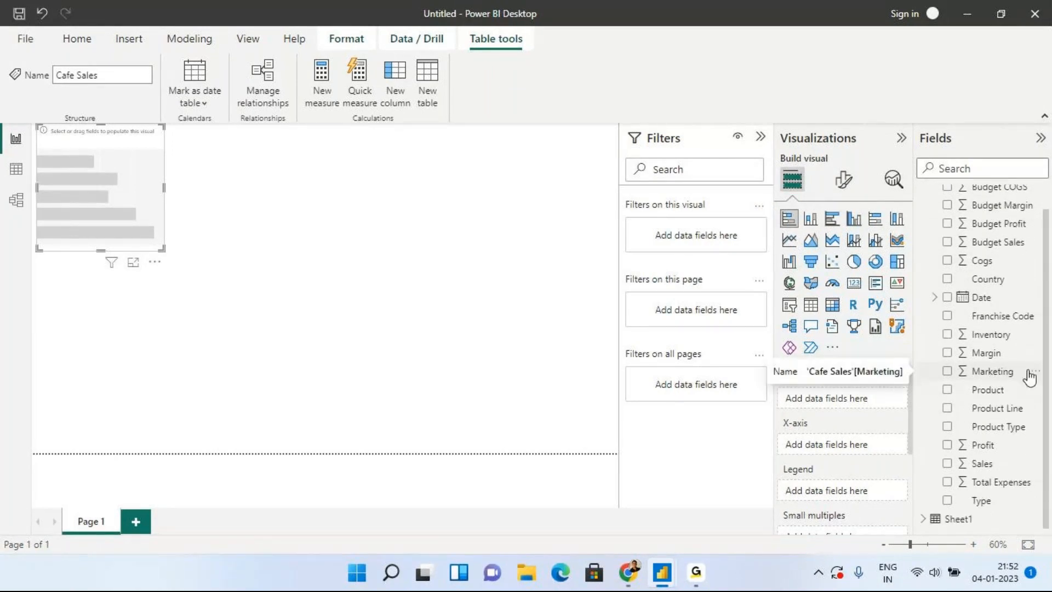
Build a clustered bar chart of Count of Country by Sales from the Cafe Sales fields.
{"action": "scroll", "coordinate": [1029, 373], "scroll_direction": "up", "scroll_amount": 1}
{"action": "left_click_drag", "start_coordinate": [1020, 308], "coordinate": [861, 439]}
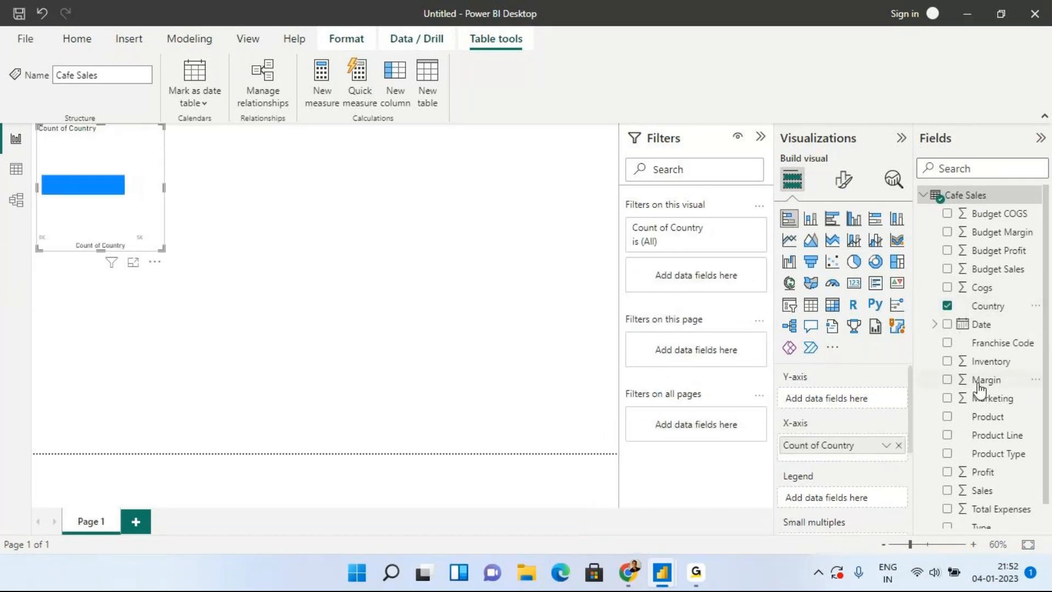
{"action": "scroll", "coordinate": [973, 508], "scroll_direction": "down", "scroll_amount": 1}
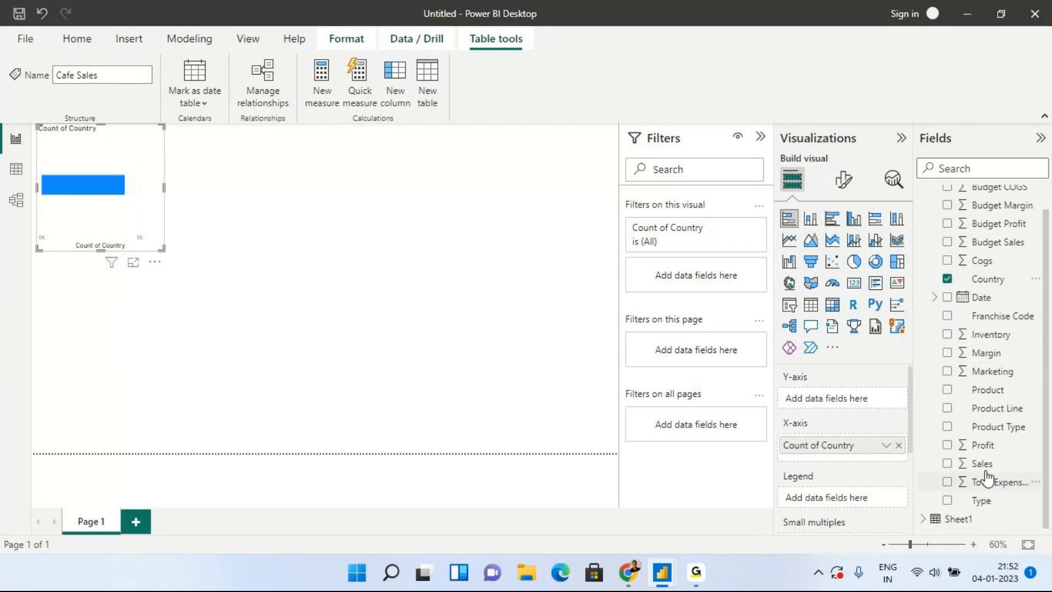
{"action": "left_click_drag", "start_coordinate": [981, 465], "coordinate": [864, 406]}
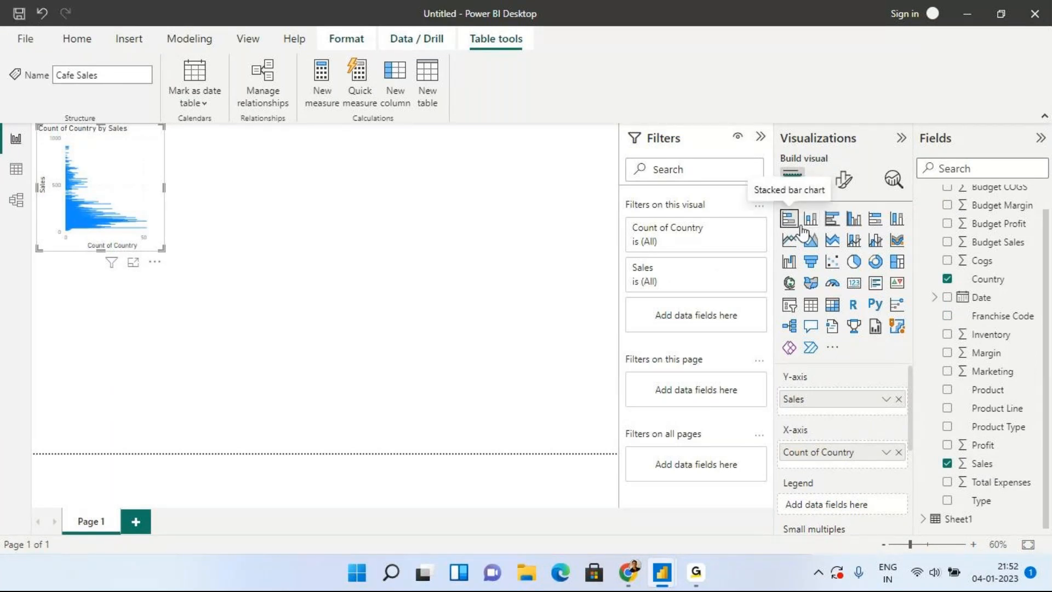
{"action": "left_click", "coordinate": [838, 220]}
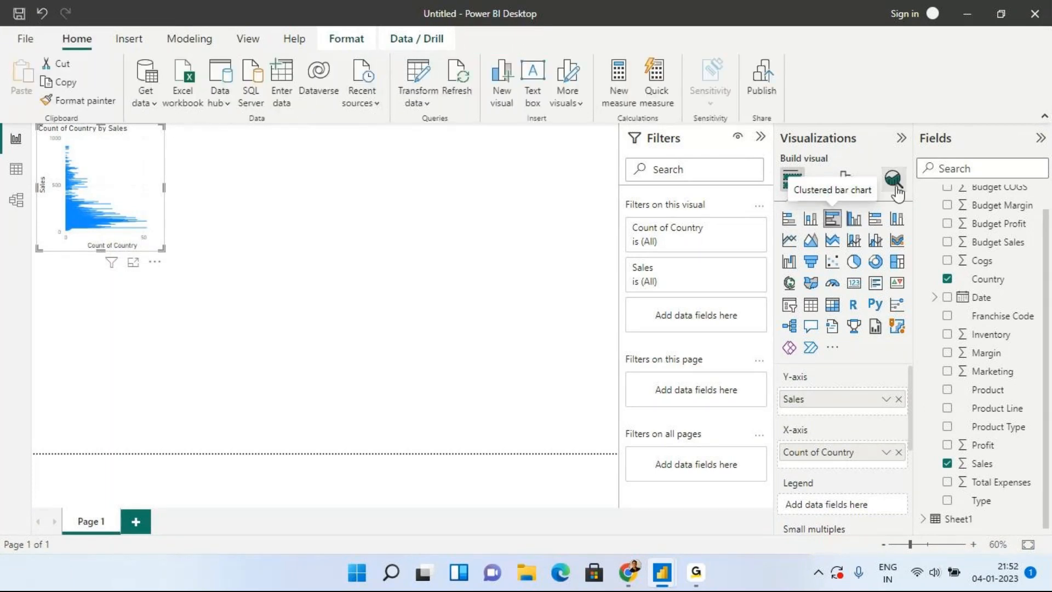
Change the visual to a clustered column chart stretched to full canvas width and taller.
{"action": "left_click", "coordinate": [856, 220]}
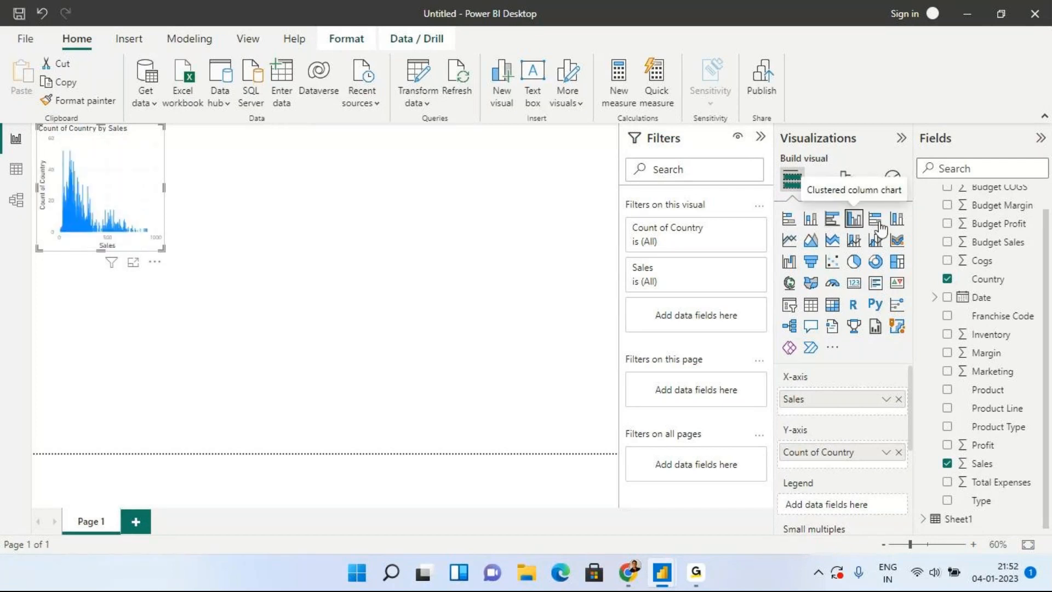
{"action": "left_click_drag", "start_coordinate": [164, 188], "coordinate": [318, 252]}
{"action": "left_click_drag", "start_coordinate": [572, 319], "coordinate": [619, 320]}
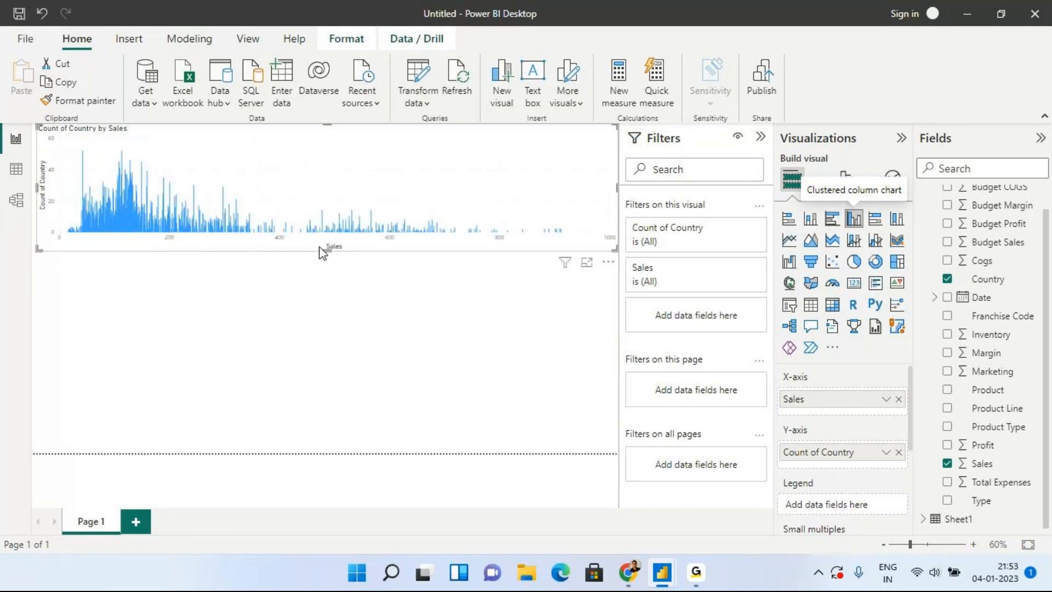
{"action": "left_click_drag", "start_coordinate": [328, 251], "coordinate": [328, 357]}
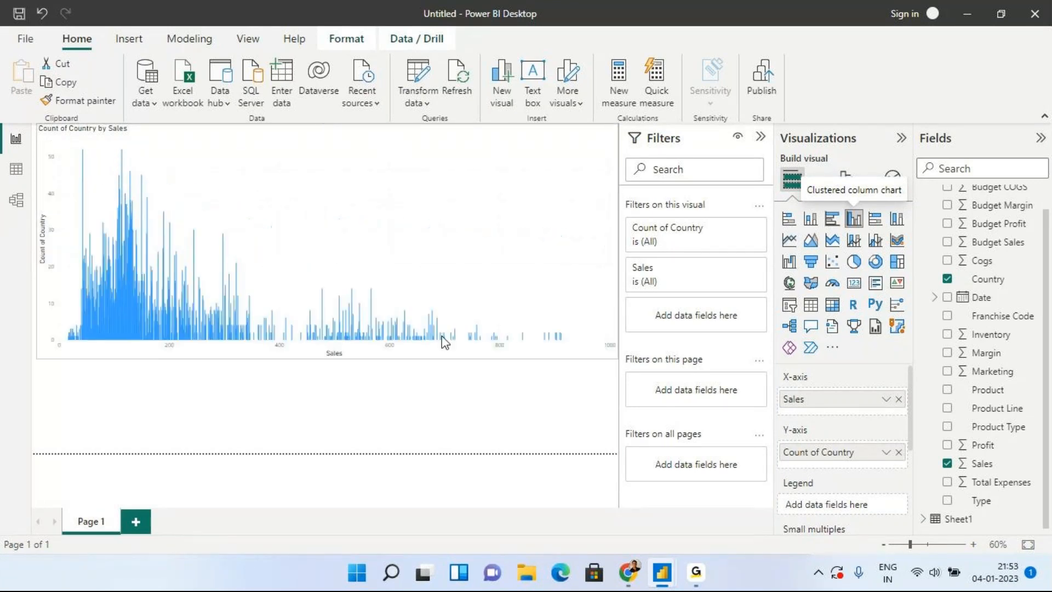
Rebuild the chart's fields with Country as categories and Sum of Sales as values.
{"action": "left_click_drag", "start_coordinate": [813, 454], "coordinate": [941, 392]}
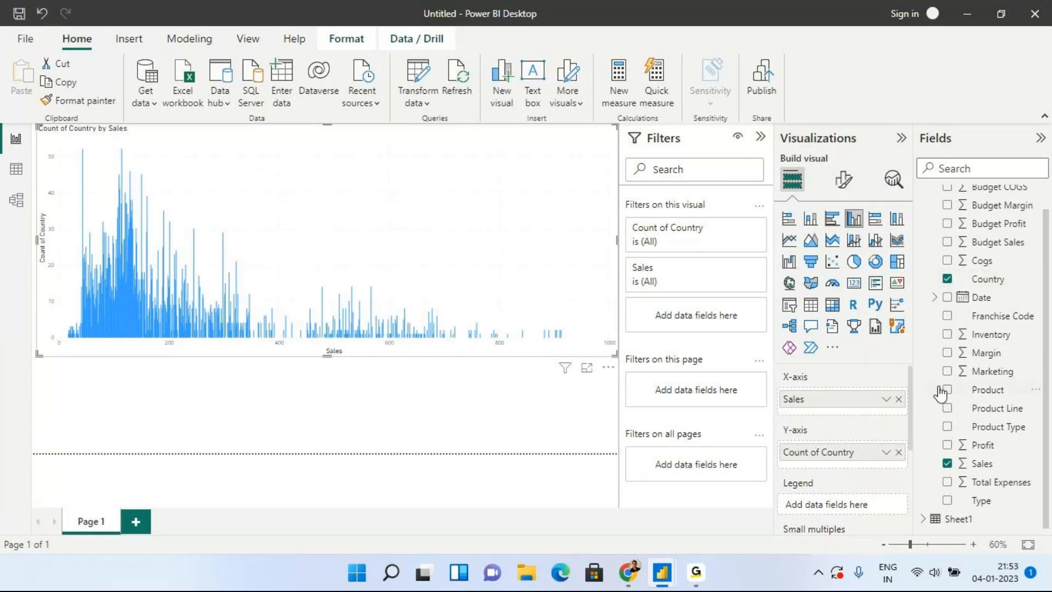
{"action": "left_click", "coordinate": [948, 279]}
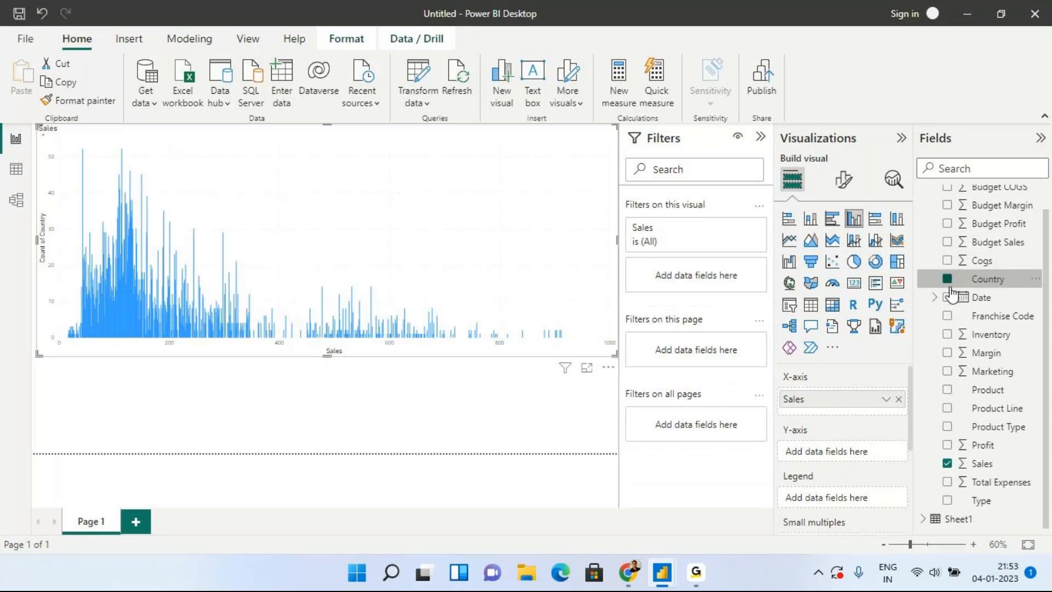
{"action": "left_click", "coordinate": [948, 464]}
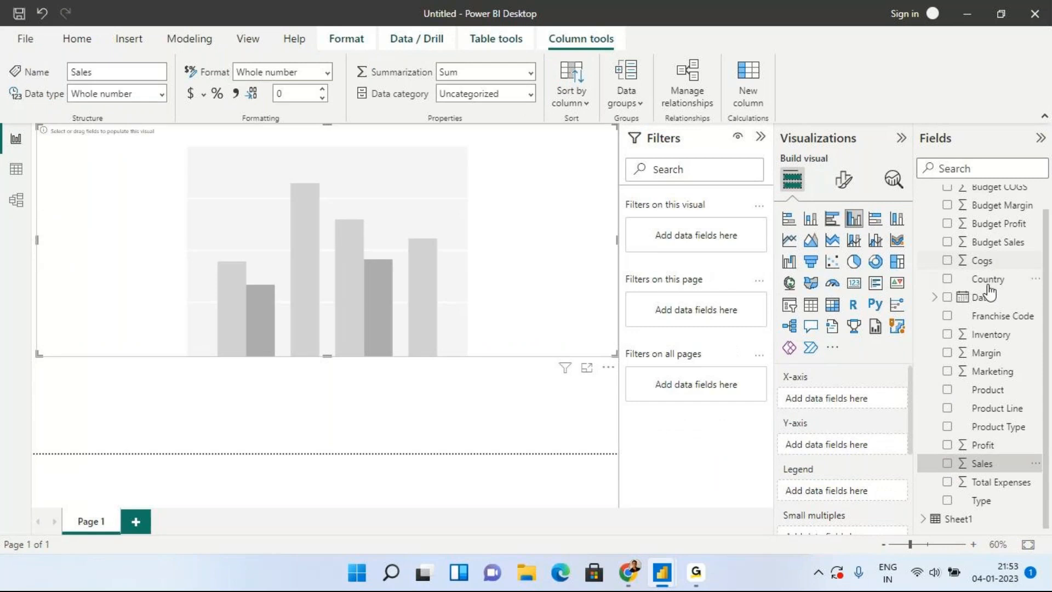
{"action": "left_click_drag", "start_coordinate": [988, 280], "coordinate": [857, 402]}
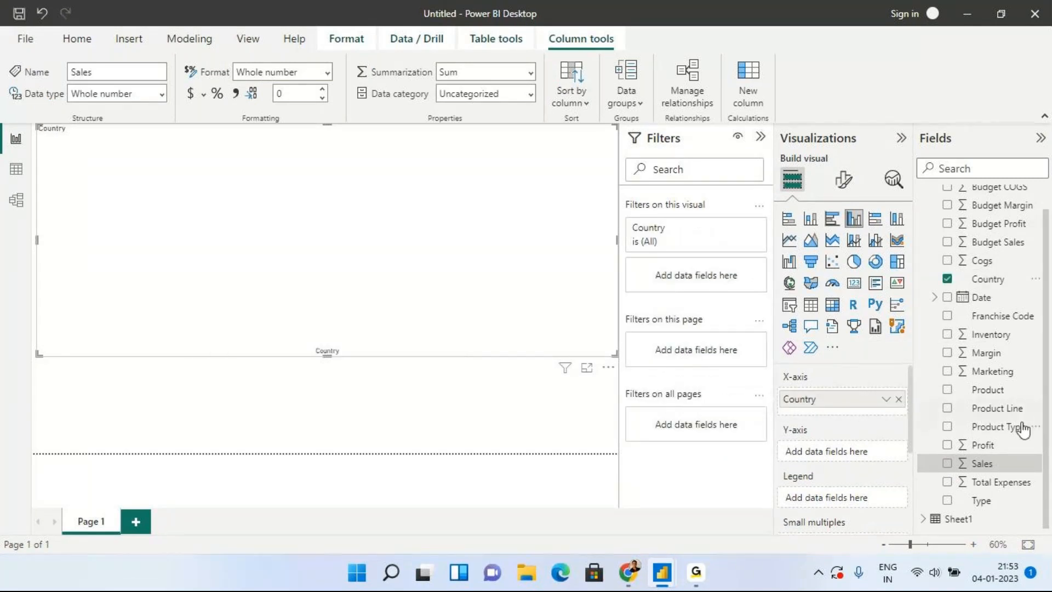
{"action": "left_click_drag", "start_coordinate": [999, 464], "coordinate": [871, 451]}
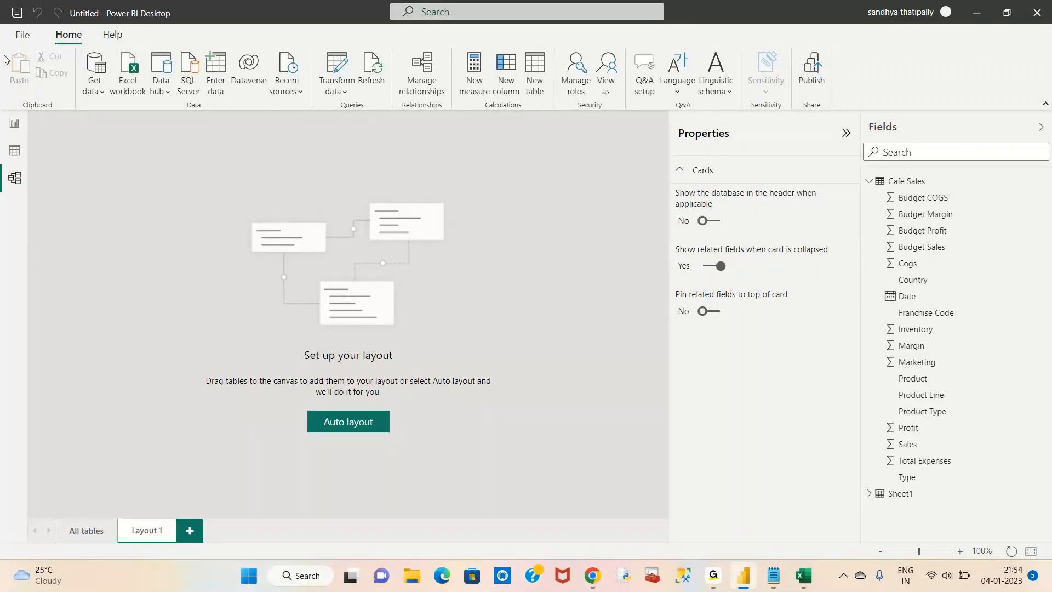
Add an empty clustered column chart to Page 3 and list the Cafe Sales fields.
{"action": "left_click", "coordinate": [12, 126]}
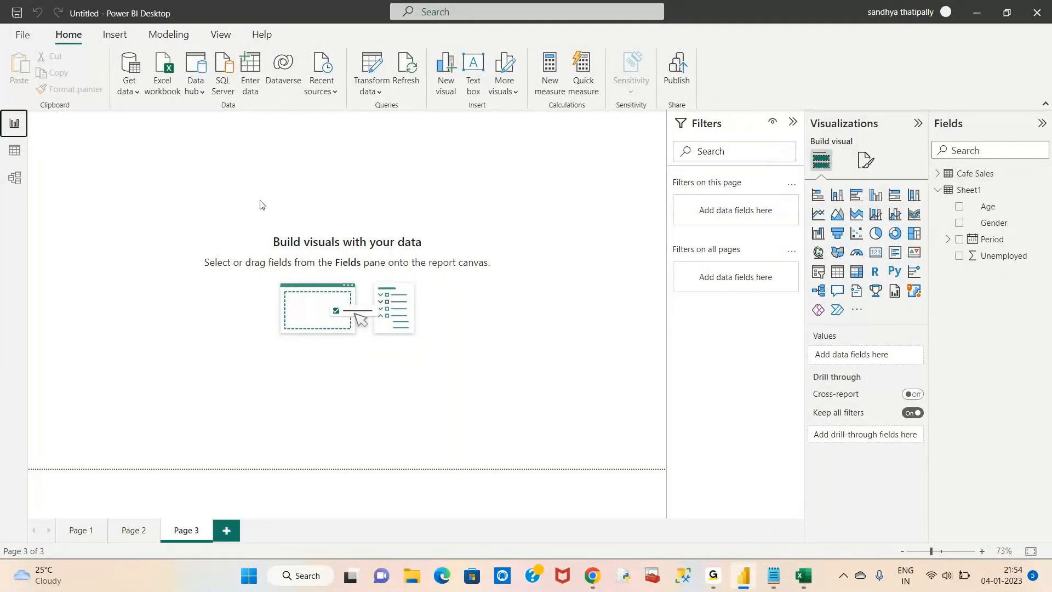
{"action": "left_click", "coordinate": [861, 196]}
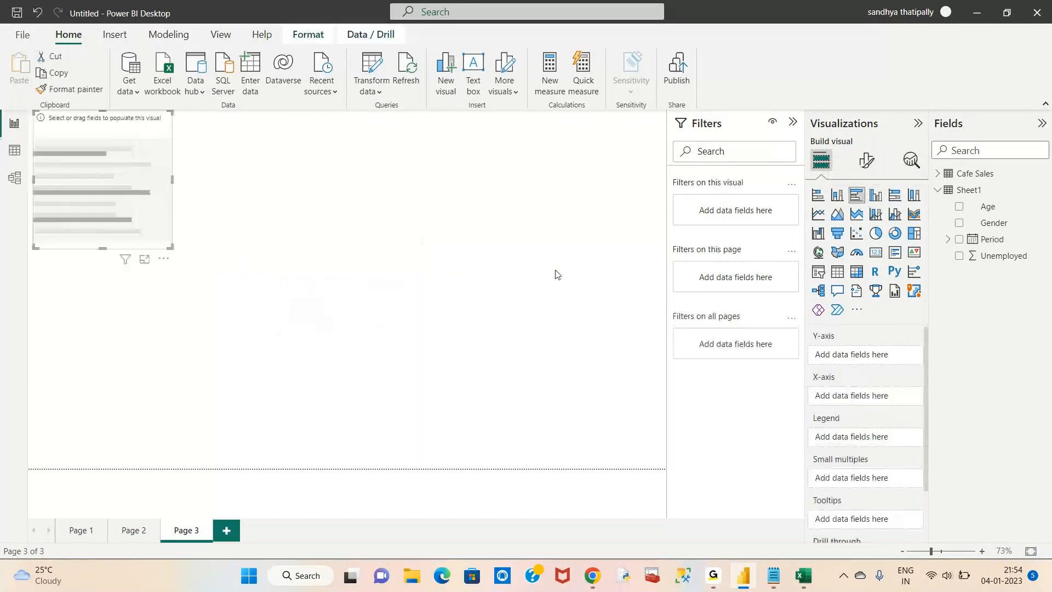
{"action": "left_click", "coordinate": [939, 175]}
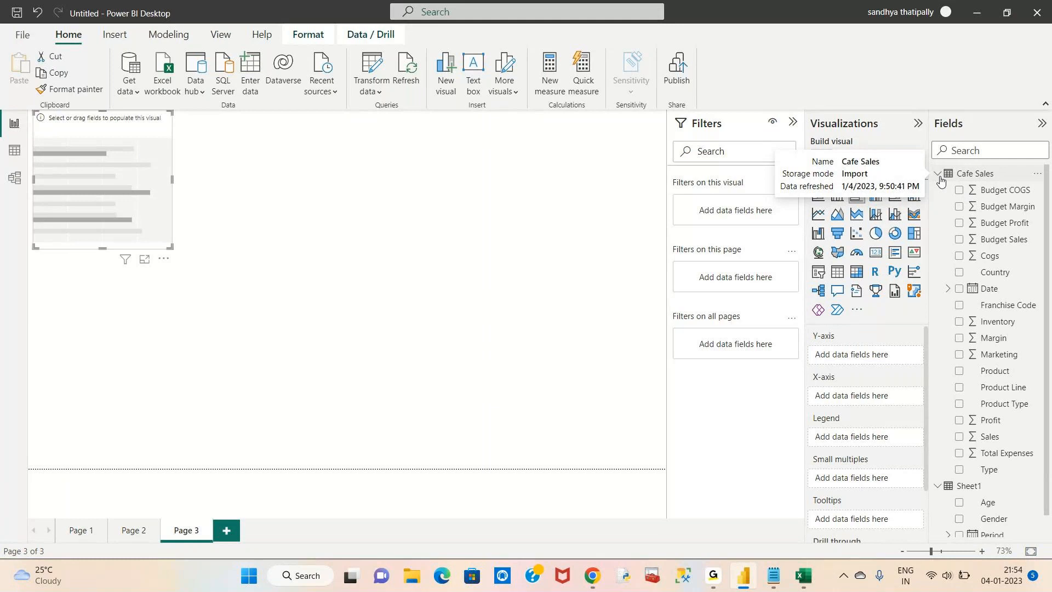
{"action": "left_click", "coordinate": [876, 196]}
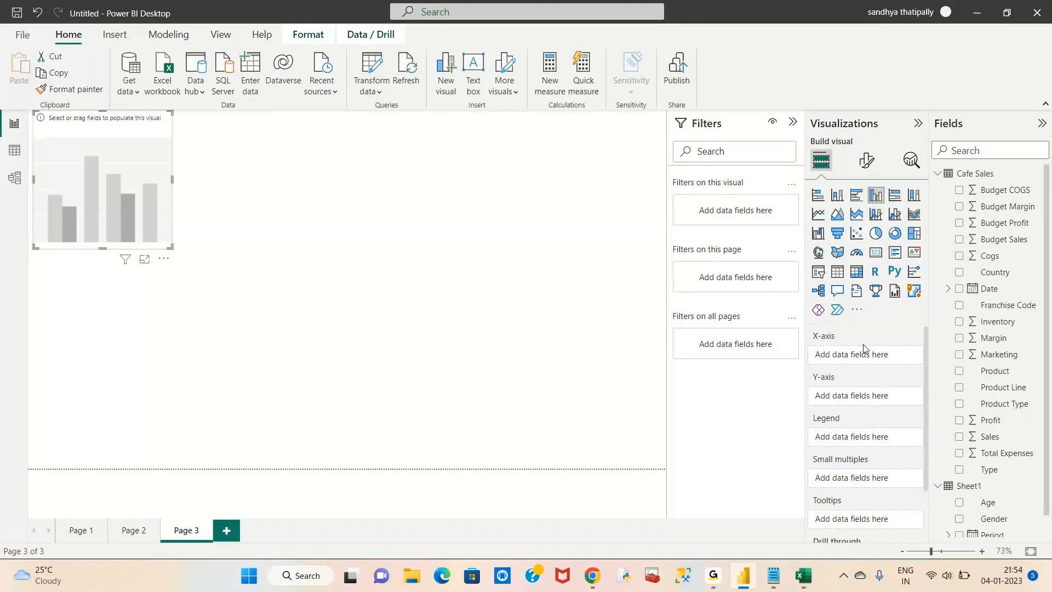
Plot Sum of Sales by Country and widen the chart so every country label shows.
{"action": "left_click_drag", "start_coordinate": [991, 276], "coordinate": [866, 355]}
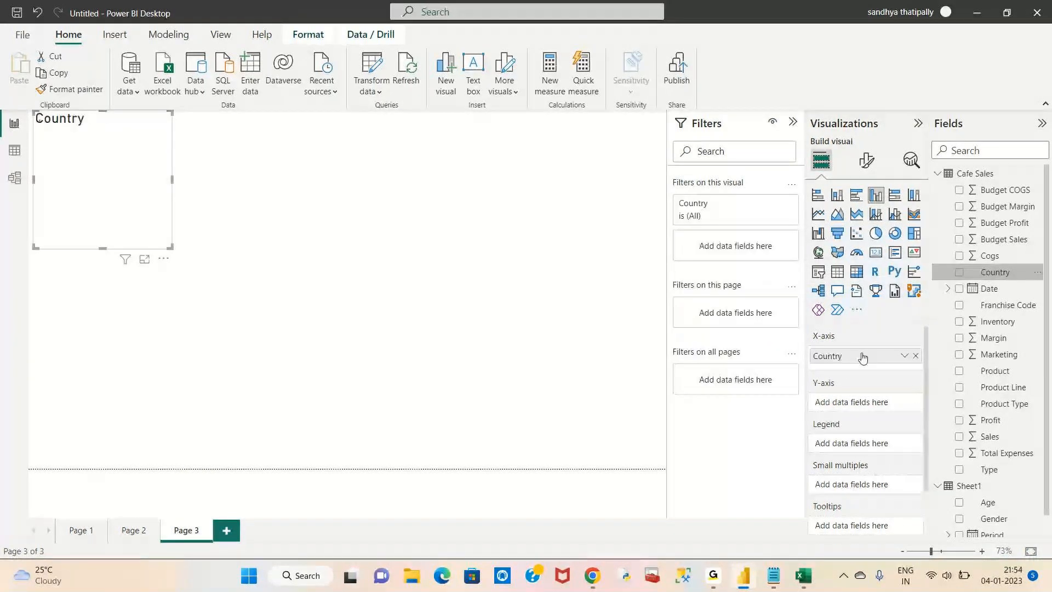
{"action": "left_click_drag", "start_coordinate": [990, 436], "coordinate": [861, 403]}
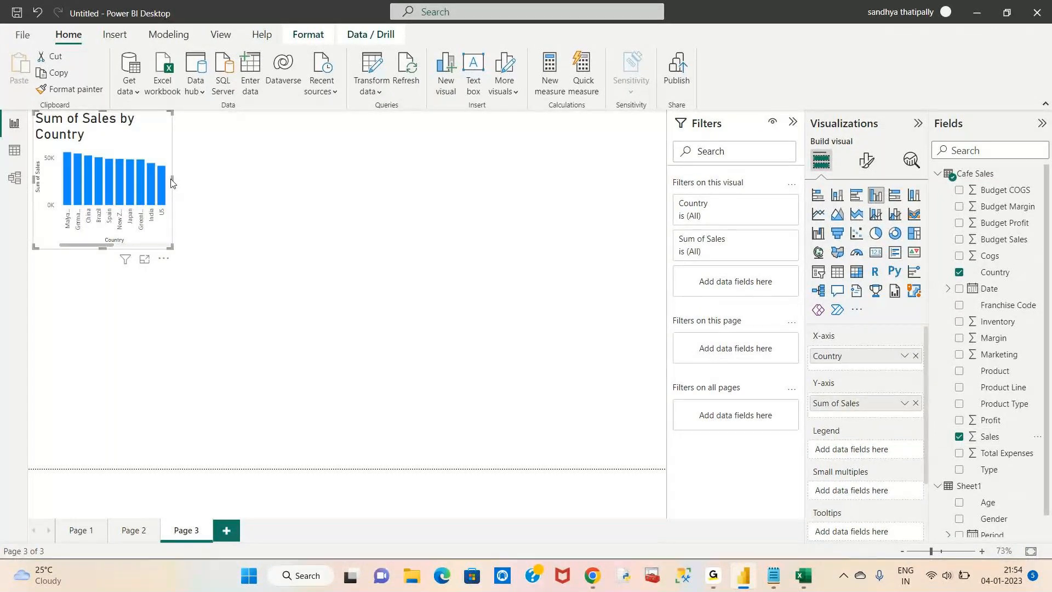
{"action": "left_click_drag", "start_coordinate": [172, 180], "coordinate": [502, 311]}
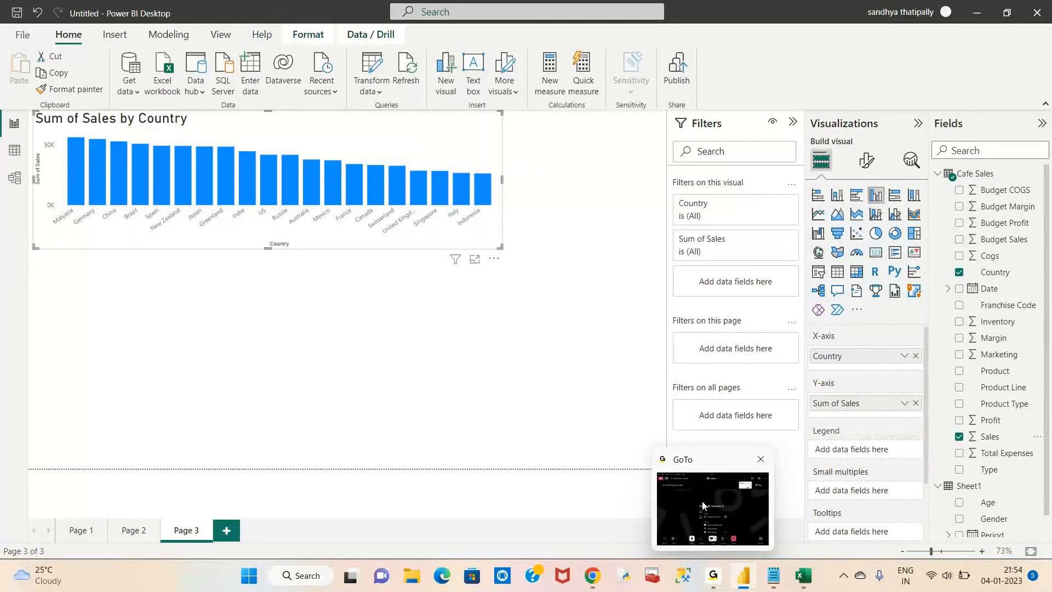
{"action": "left_click", "coordinate": [720, 590]}
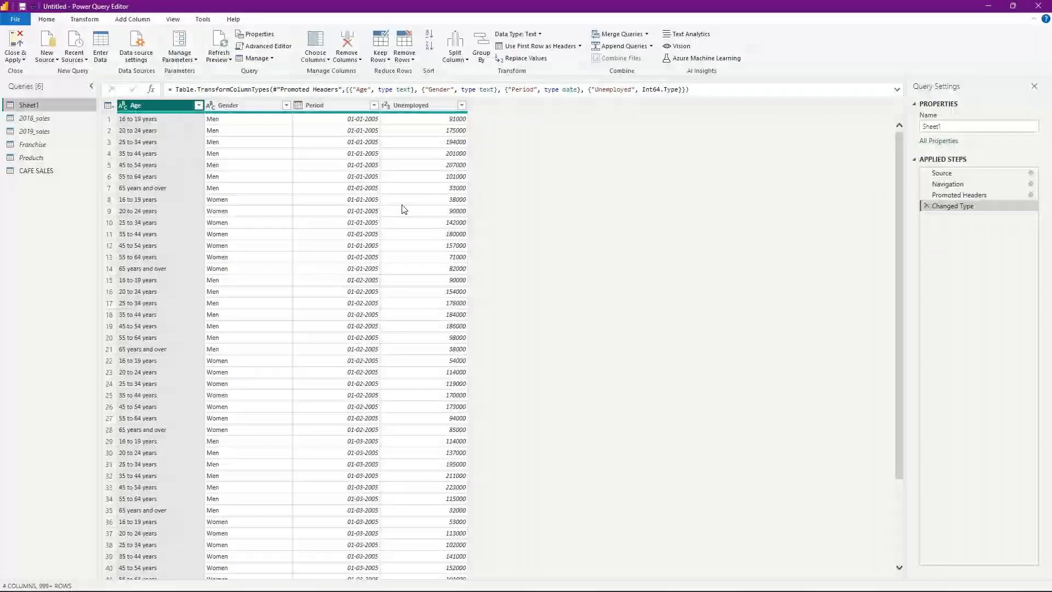
Select the CAFE SALES query and start Merge Queries on it.
{"action": "left_click", "coordinate": [39, 170]}
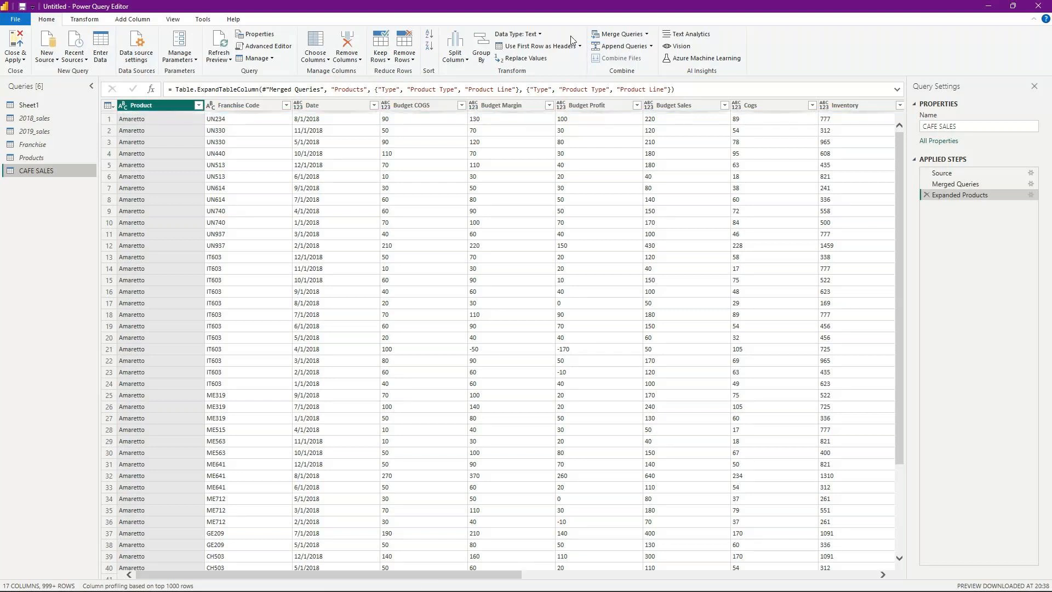
{"action": "left_click", "coordinate": [602, 35]}
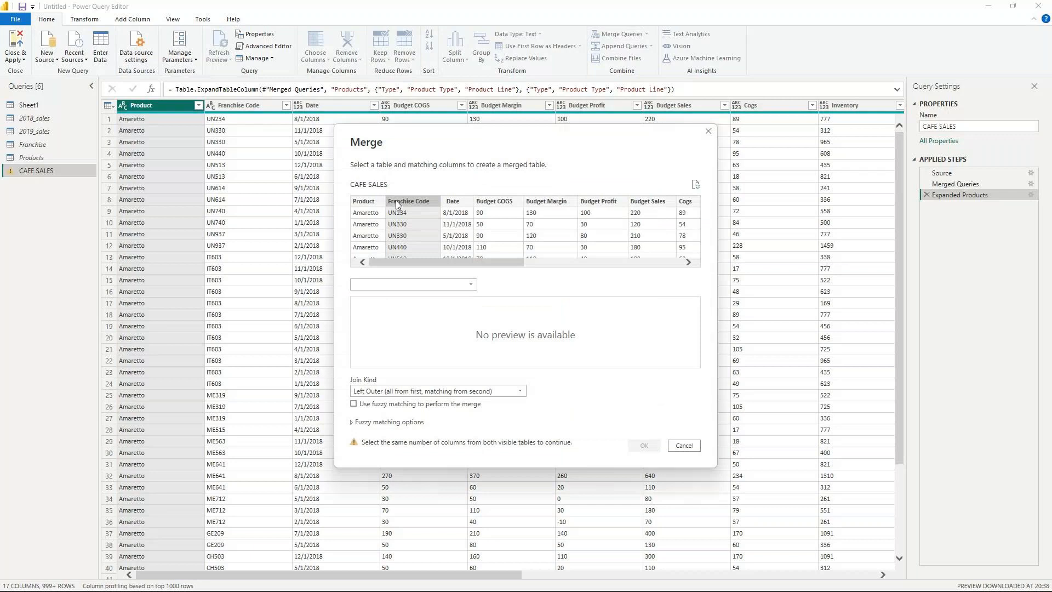
Merge CAFE SALES with the Franchise table, matched on Franchise Code.
{"action": "left_click", "coordinate": [391, 284]}
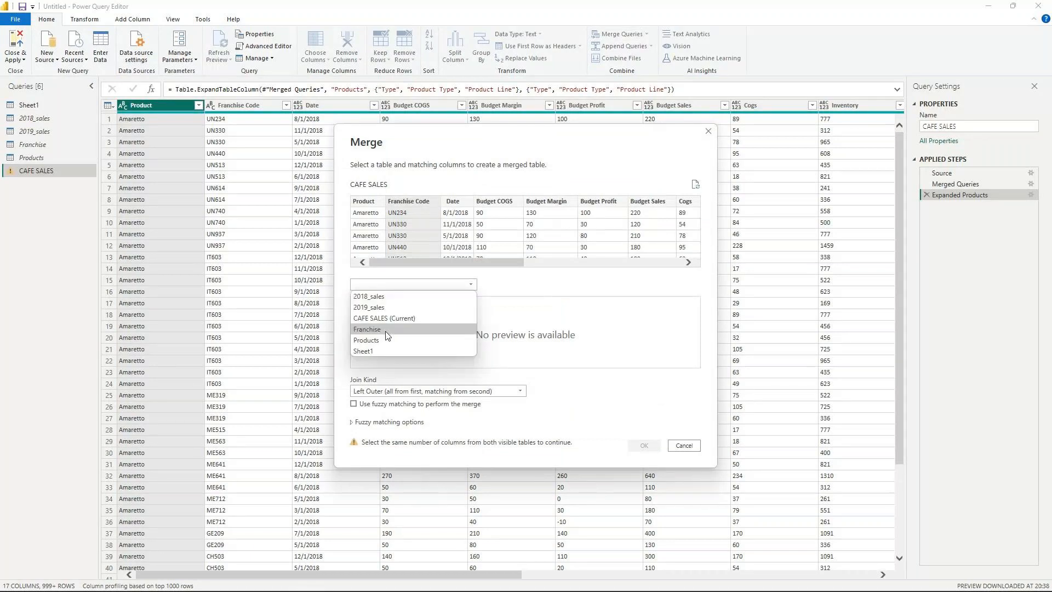
{"action": "left_click", "coordinate": [388, 336]}
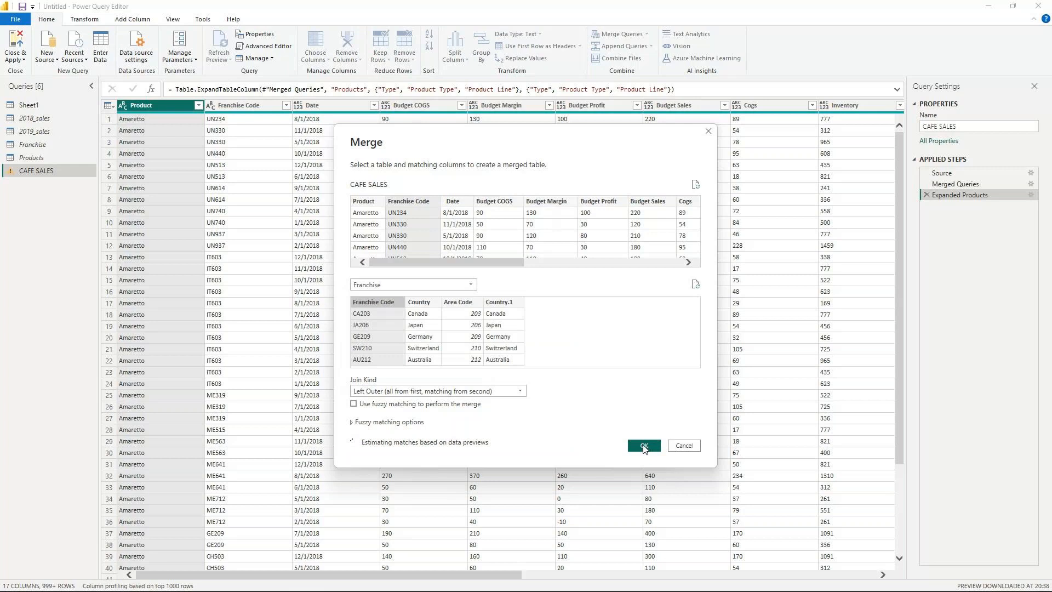
{"action": "left_click", "coordinate": [644, 445]}
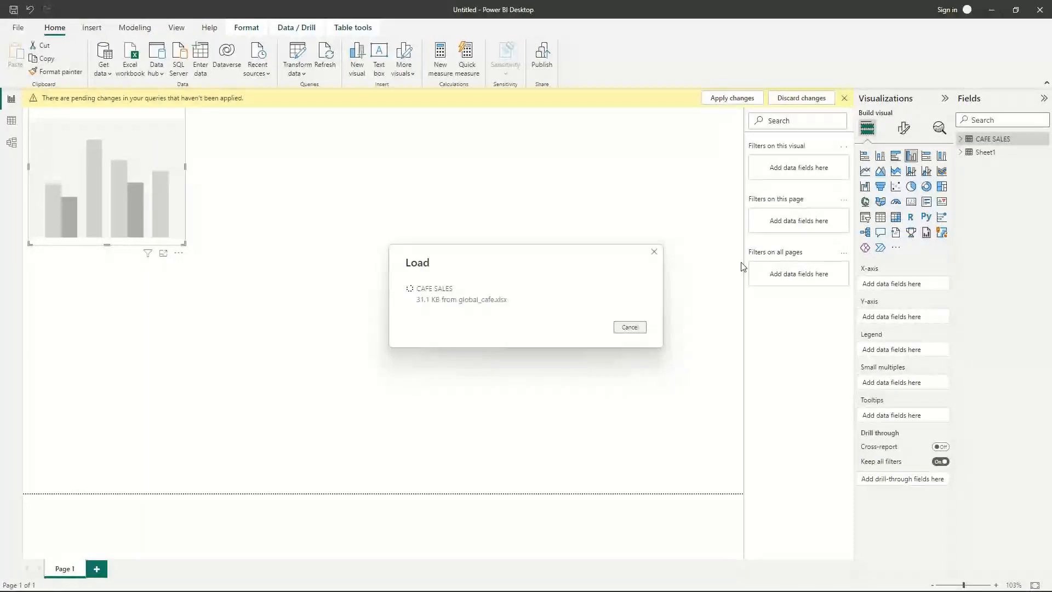
Expand CAFE SALES in the Fields pane to show its fields.
{"action": "left_click", "coordinate": [962, 140]}
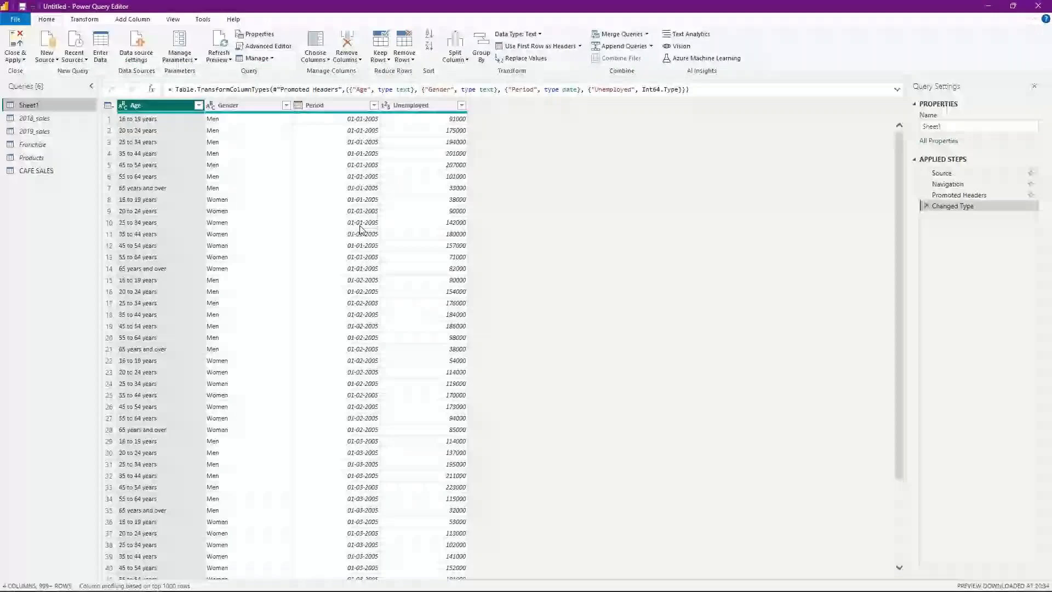
Expand the merged Franchise column in CAFE SALES to only Country, then check the Franchise.Country values.
{"action": "left_click", "coordinate": [36, 171]}
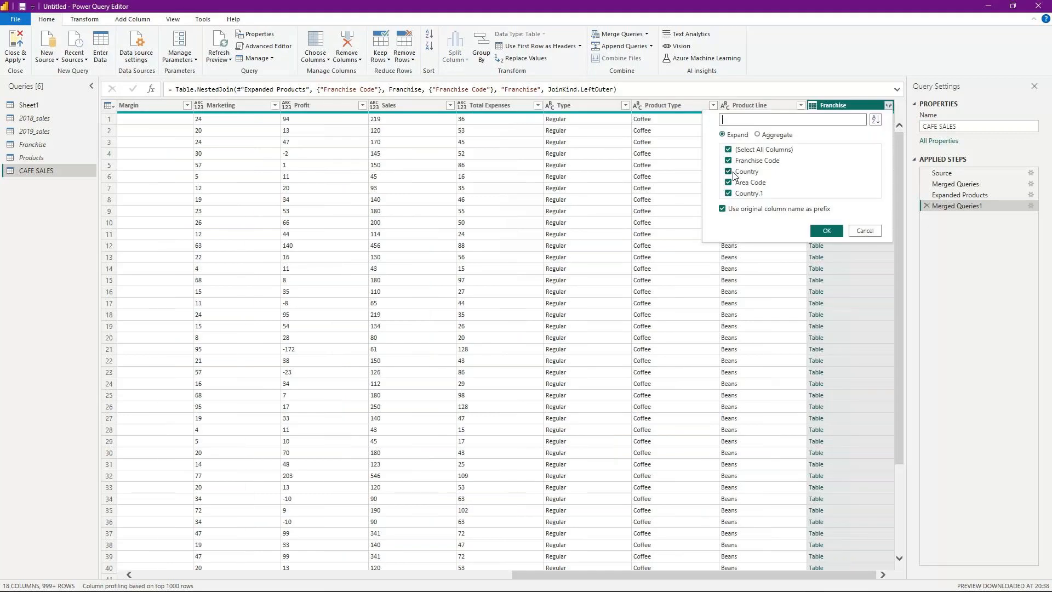
{"action": "left_click", "coordinate": [729, 149]}
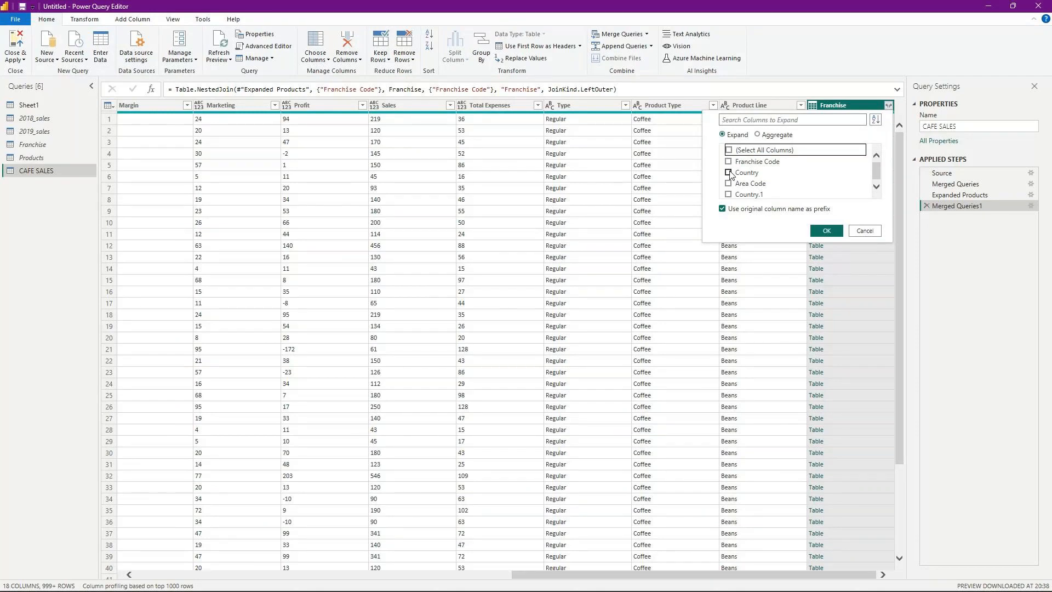
{"action": "left_click", "coordinate": [826, 231]}
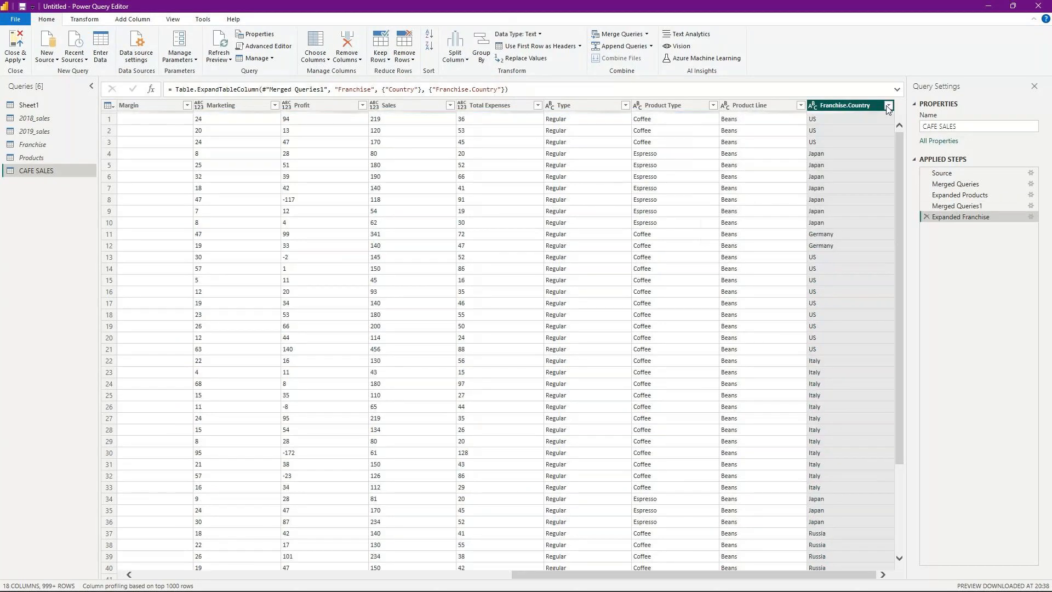
{"action": "left_click", "coordinate": [888, 106]}
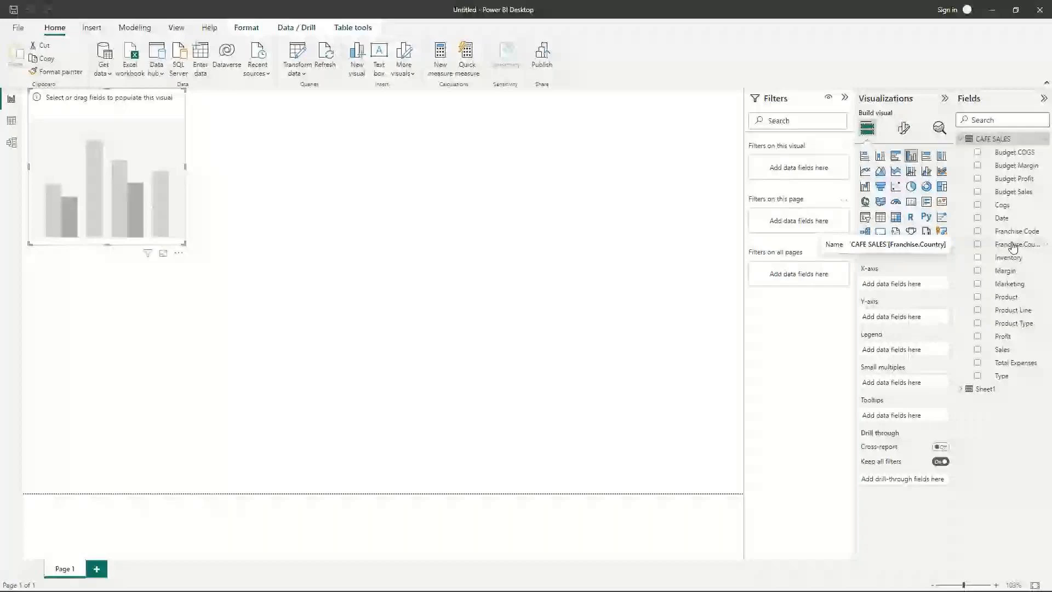
{"action": "mouse_move", "coordinate": [709, 587]}
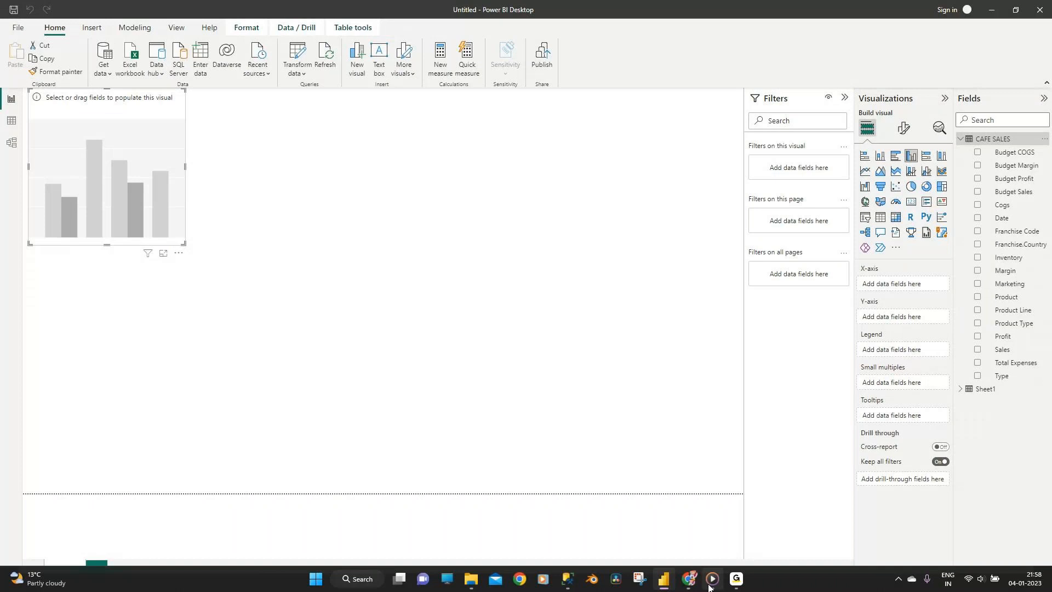